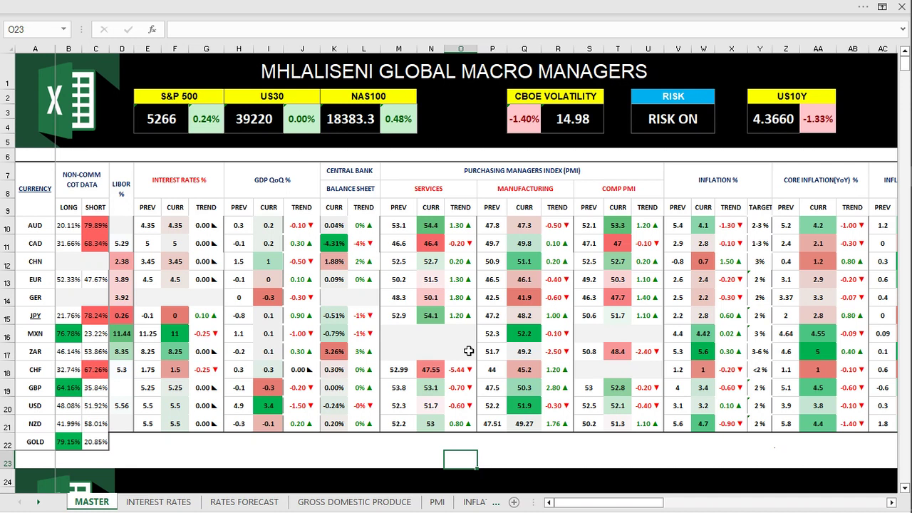
# Step: Open the economic calendar website from the CALENDER link in the MASTER sheet's list of research links
pyautogui.scroll(-3, 464, 360)
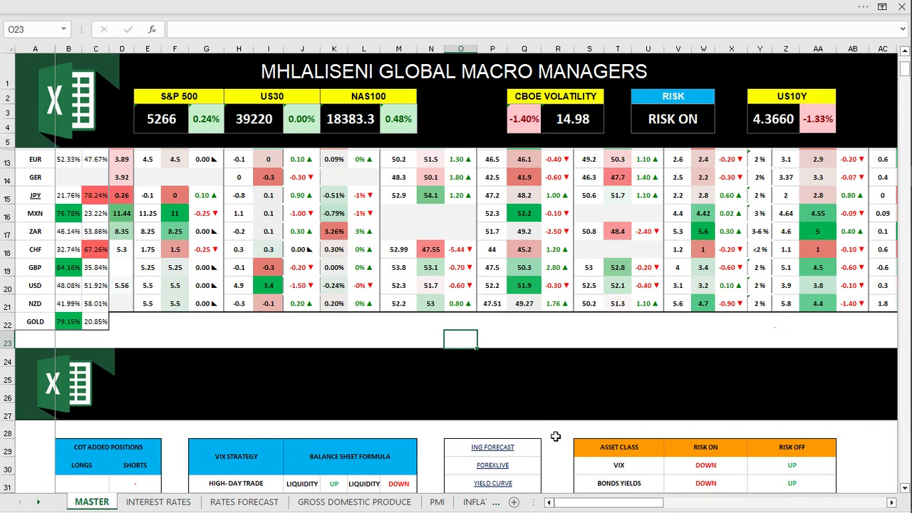
pyautogui.scroll(-3, 555, 436)
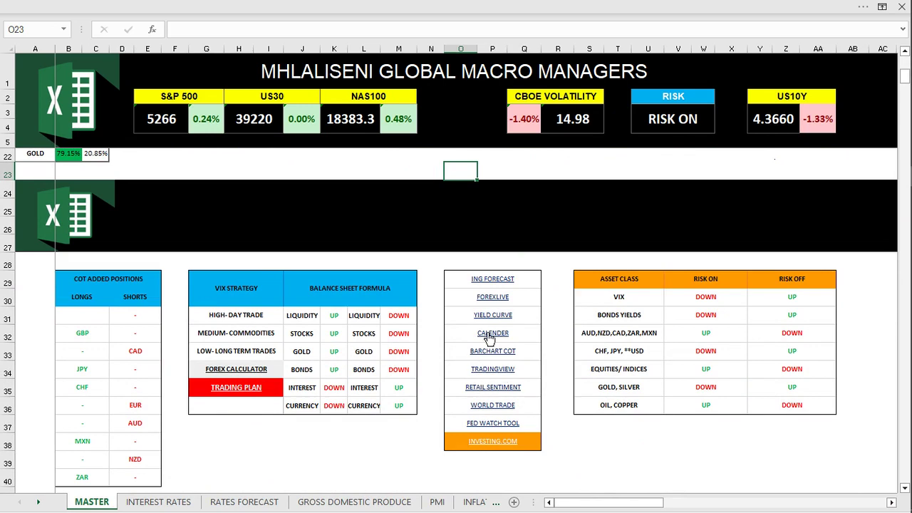
pyautogui.click(490, 339)
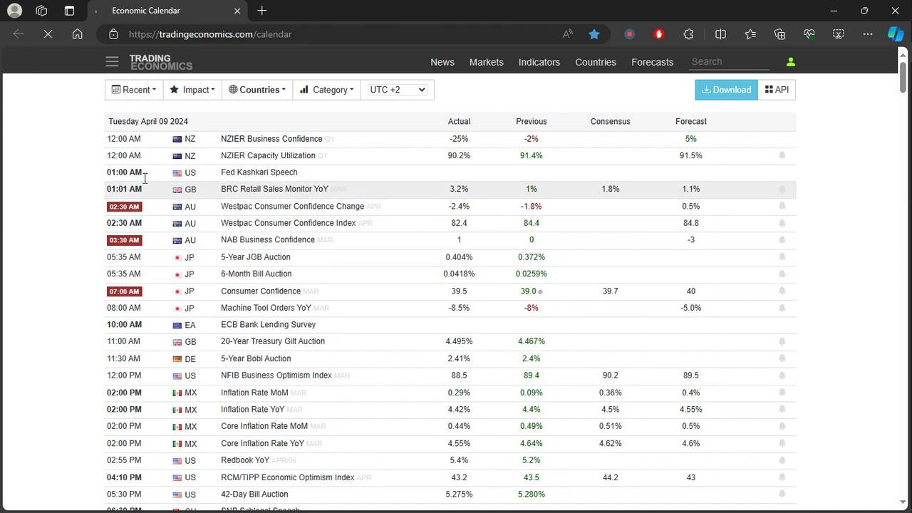
# Step: Examine the economic calendar's Wednesday April 10 2024 events, including US inflation, the BoC rate decision and the FOMC Minutes
pyautogui.scroll(-5, 125, 250)
pyautogui.scroll(-2, 118, 269)
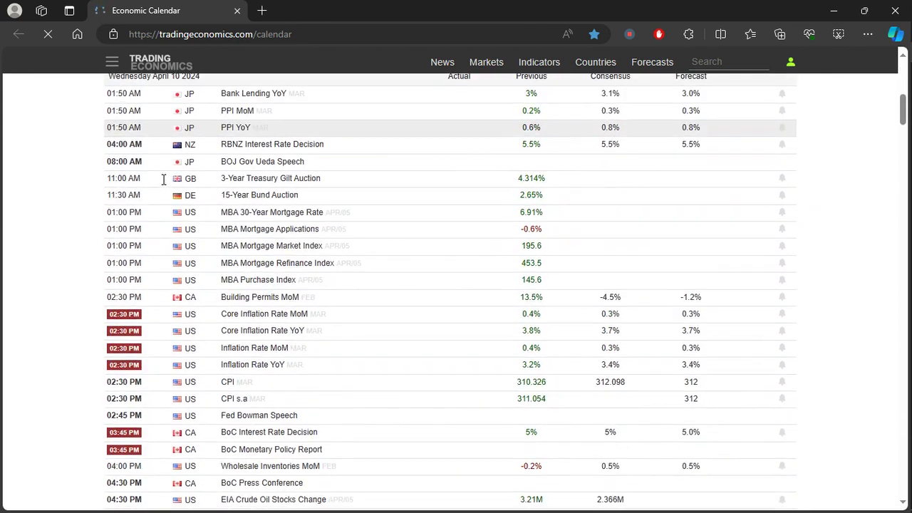
pyautogui.scroll(1, 163, 179)
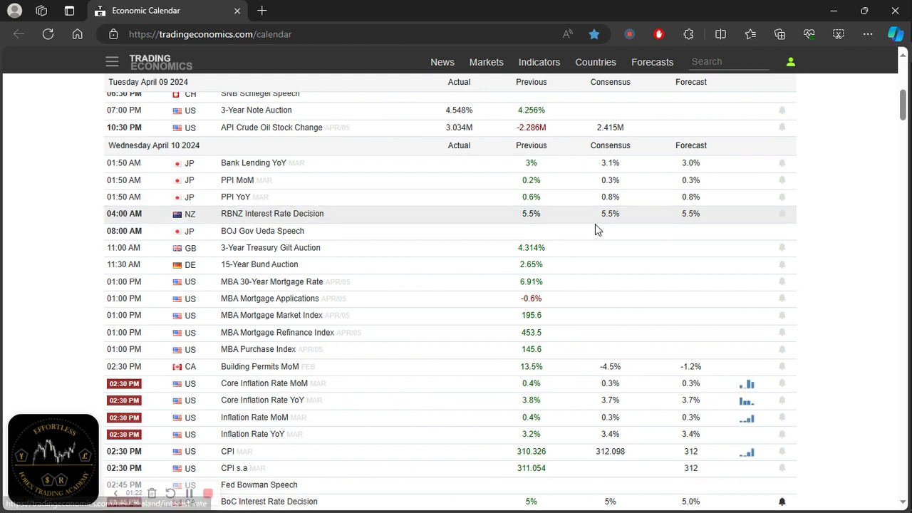
pyautogui.scroll(-4, 359, 299)
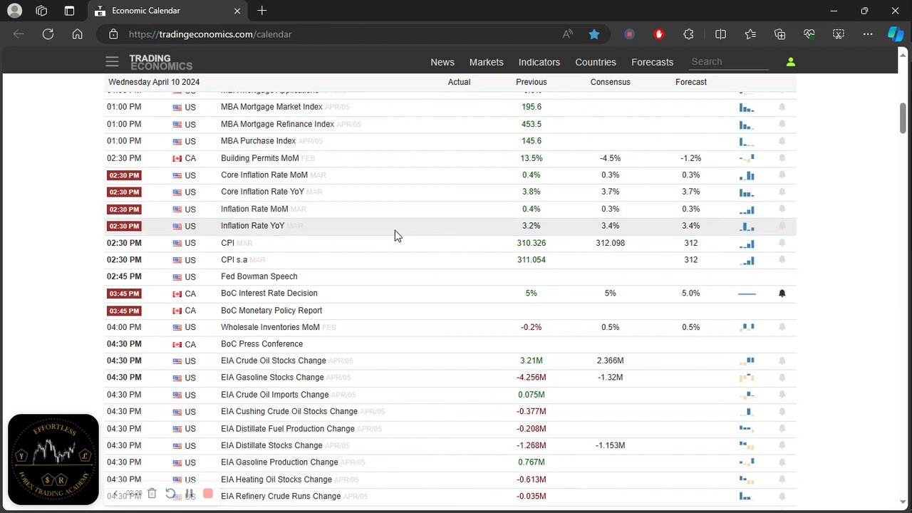
pyautogui.scroll(-1, 313, 292)
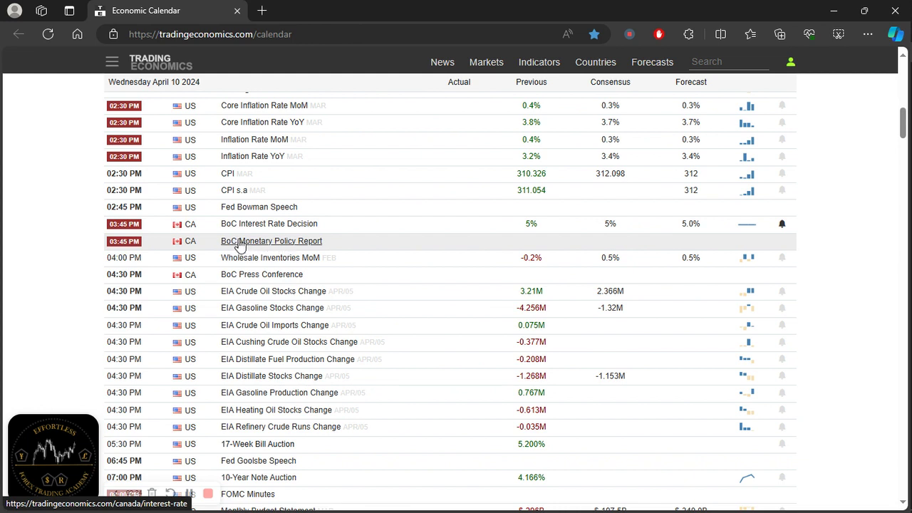
pyautogui.scroll(-2, 261, 261)
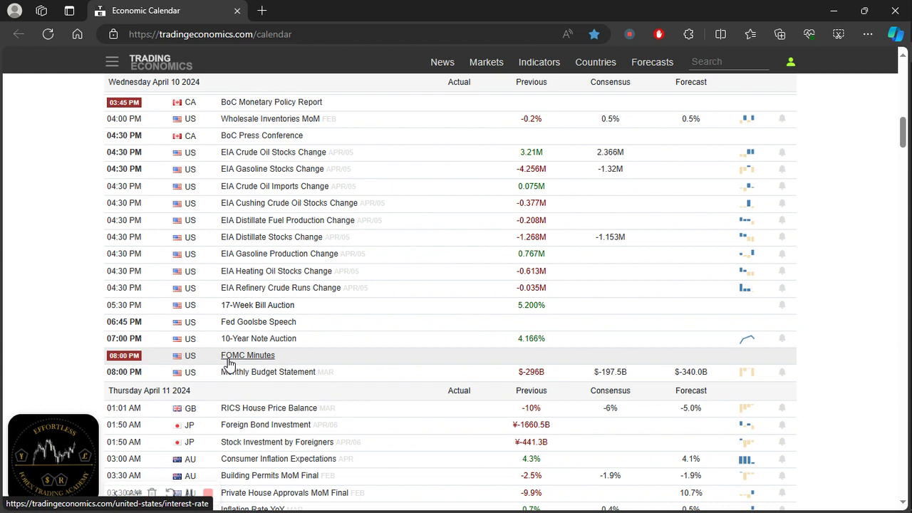
pyautogui.scroll(3, 228, 363)
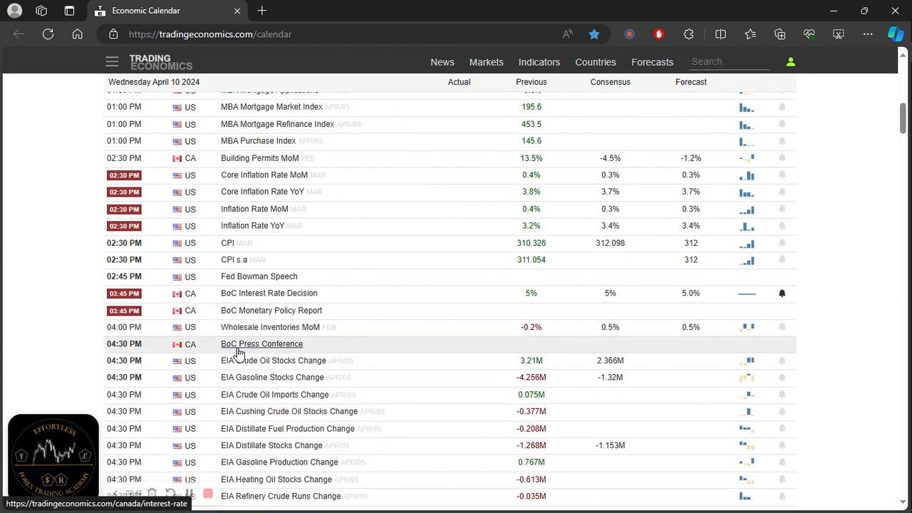
# Step: Examine the Thursday April 11 2024 calendar events, including China inflation, the ECB interest rate decision and US PPI
pyautogui.scroll(-6, 239, 353)
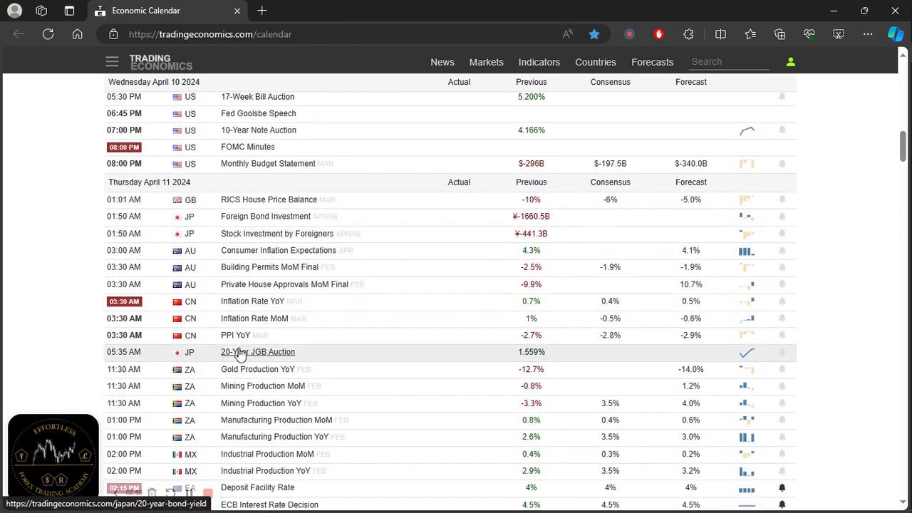
pyautogui.scroll(-1, 164, 311)
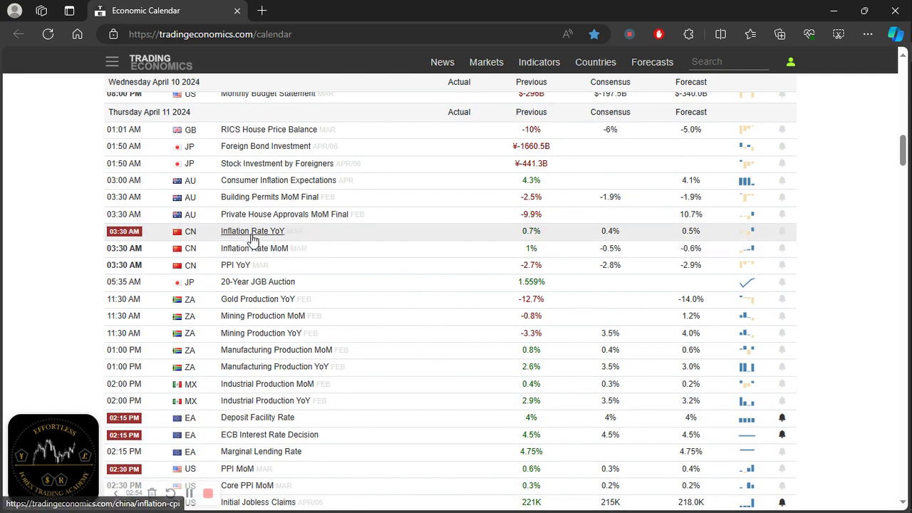
pyautogui.scroll(-2, 251, 253)
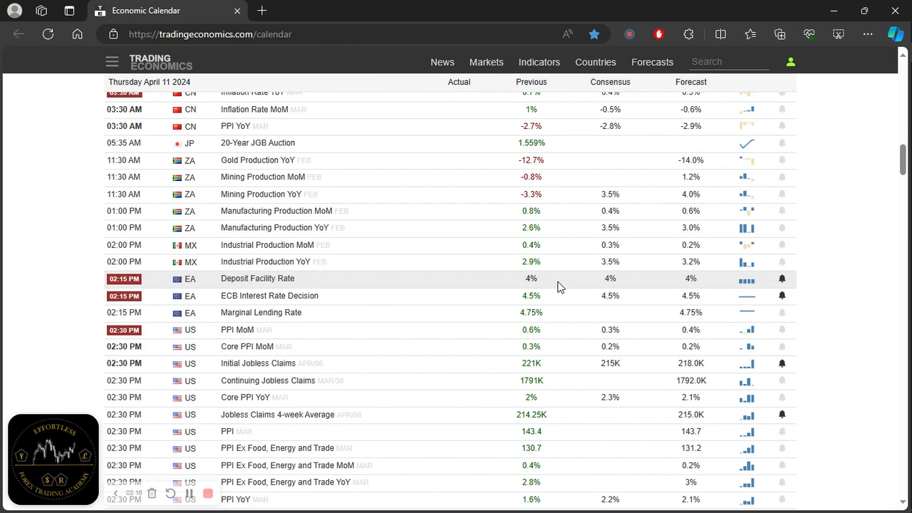
pyautogui.scroll(-3, 331, 423)
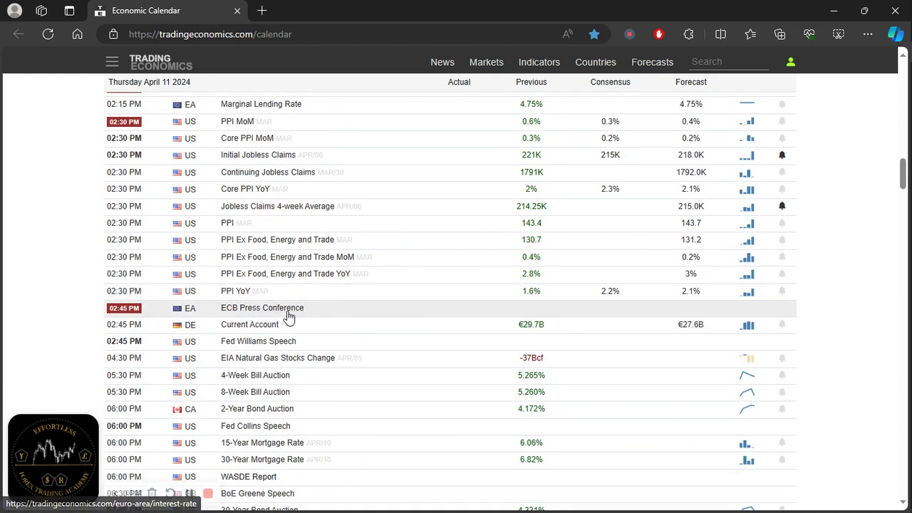
pyautogui.scroll(2, 336, 317)
pyautogui.scroll(1, 336, 317)
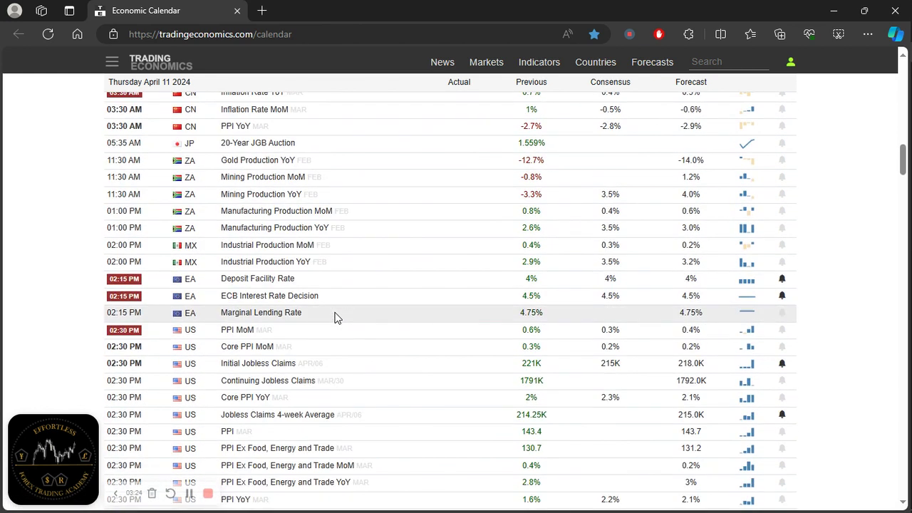
pyautogui.scroll(15, 336, 317)
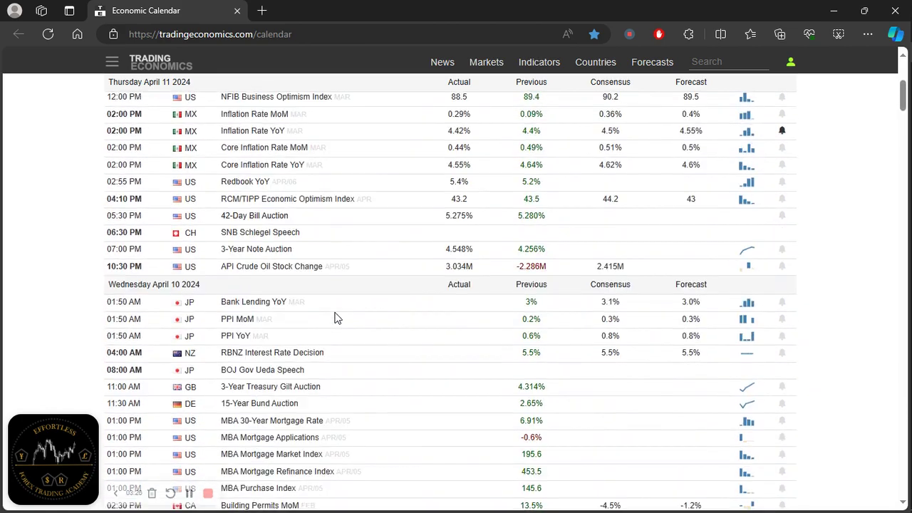
pyautogui.scroll(4, 335, 317)
# Step: Switch back to the Excel workbook and open the TRADINGVIEW link from the MASTER sheet's research links
pyautogui.moveTo(909, 110)
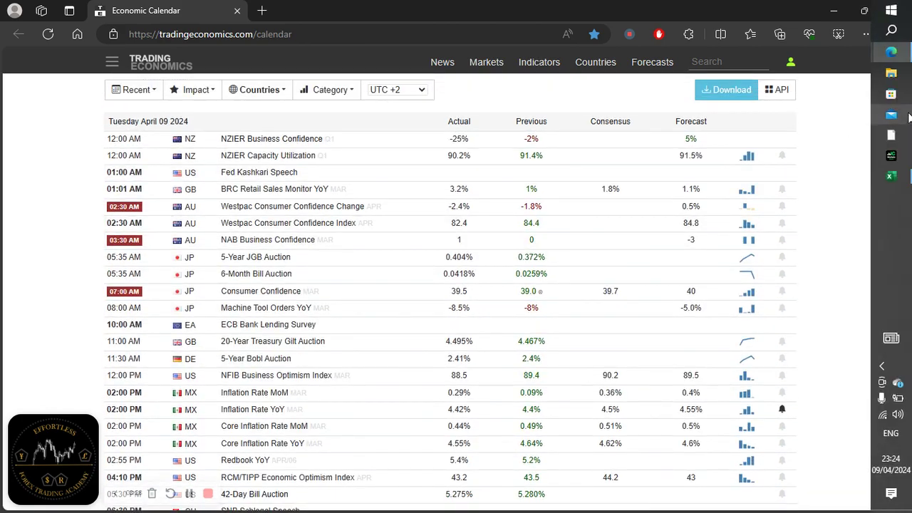
pyautogui.moveTo(896, 177)
pyautogui.click(841, 195)
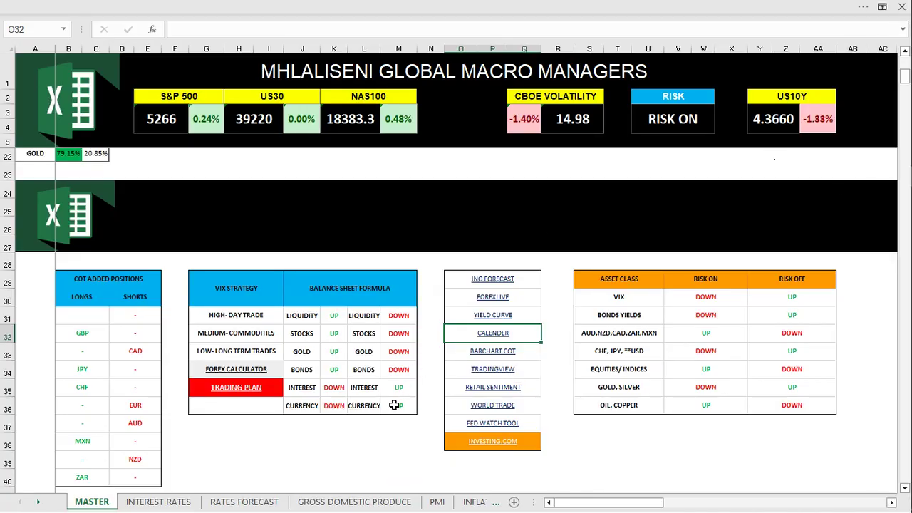
pyautogui.scroll(1, 413, 396)
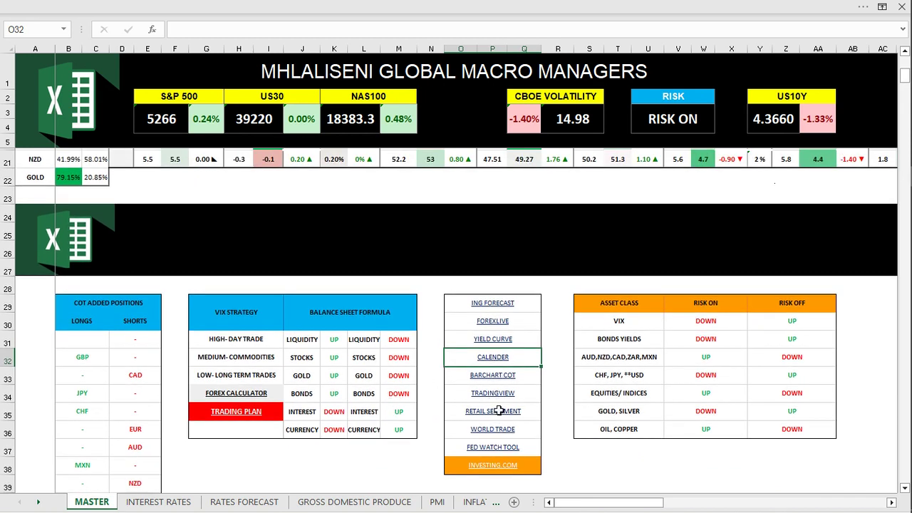
pyautogui.press('Down')
pyautogui.press('Down')
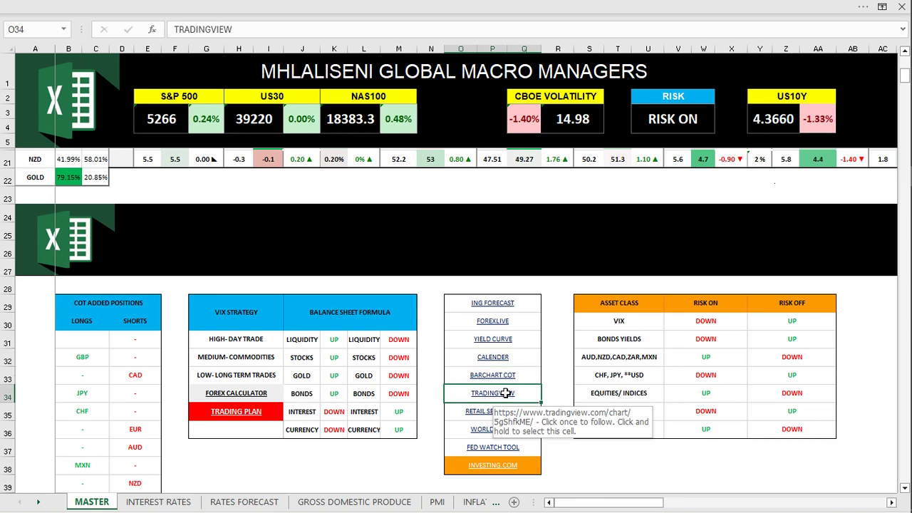
pyautogui.click(505, 396)
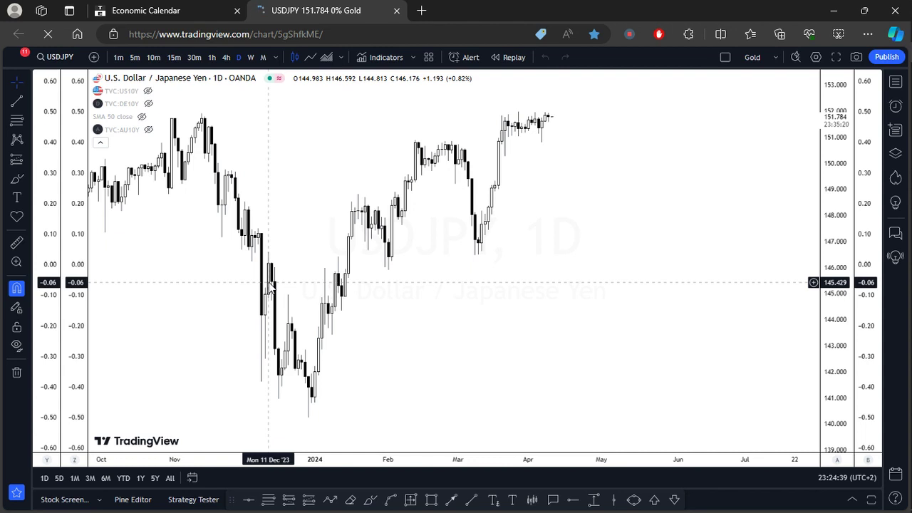
# Step: Switch from the FX USD list to the red-flagged WATCHLIST and load the US10Y chart from its bond markets section
pyautogui.click(896, 82)
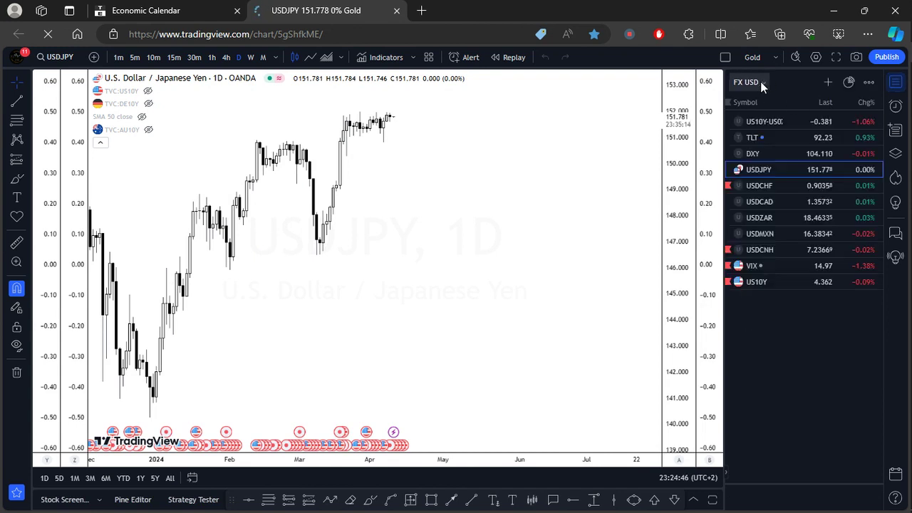
pyautogui.click(766, 84)
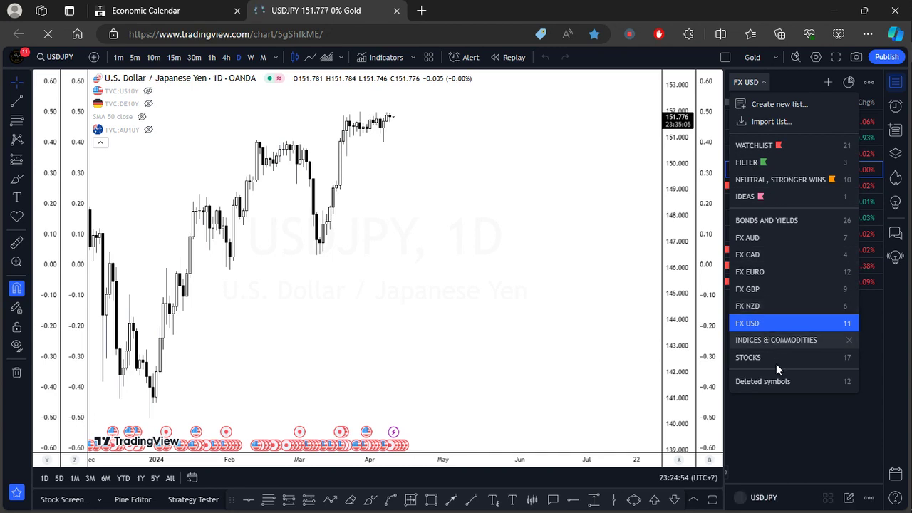
pyautogui.click(762, 145)
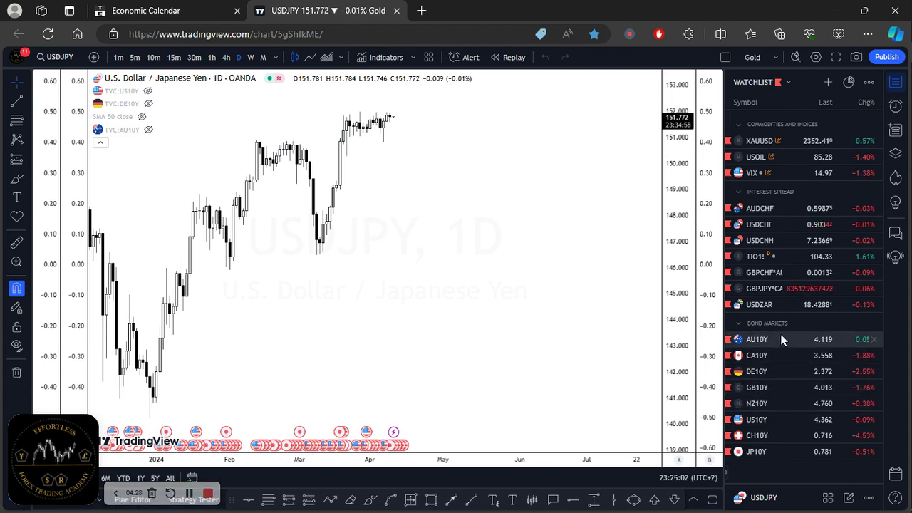
pyautogui.click(778, 422)
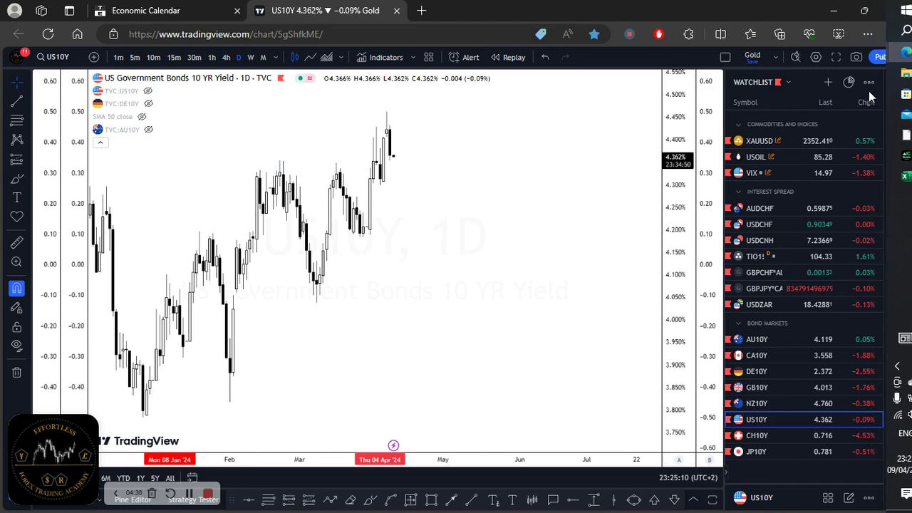
# Step: Hide the watchlist, remove all drawings from the US10Y chart and set it to the weekly timeframe
pyautogui.click(895, 82)
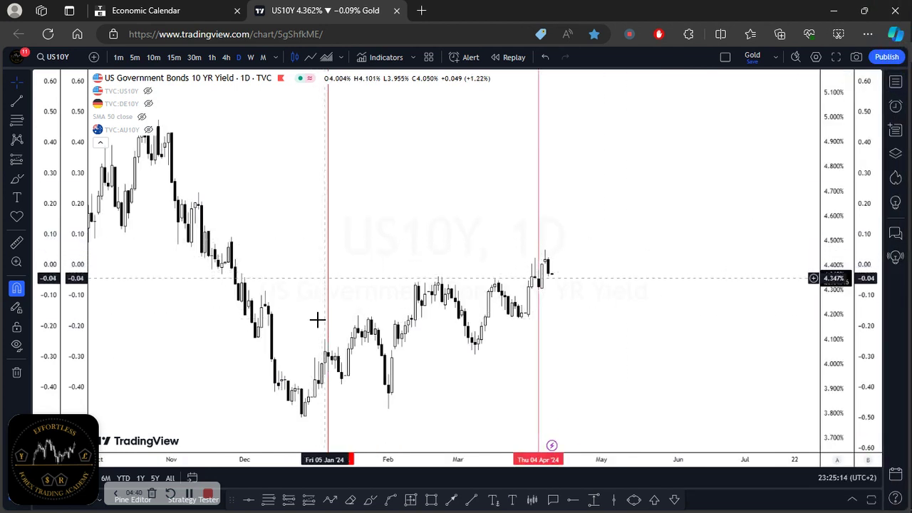
pyautogui.click(17, 372)
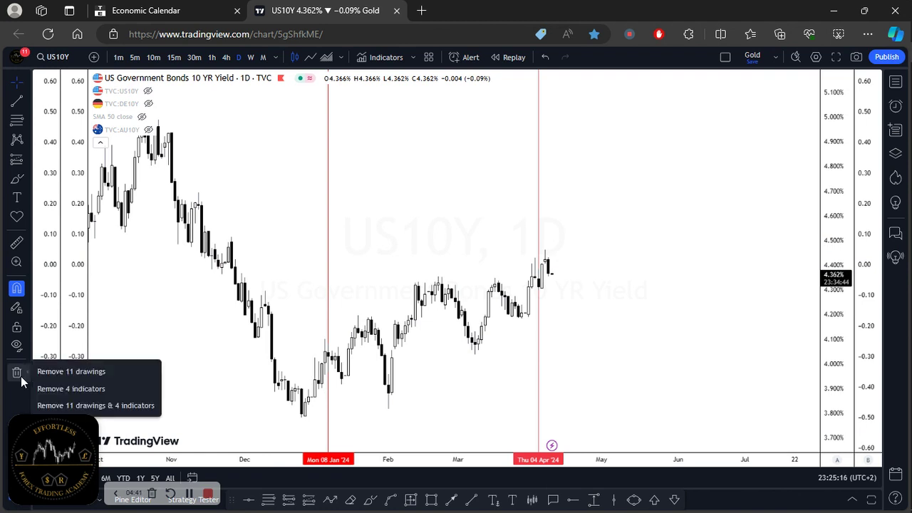
pyautogui.click(71, 372)
pyautogui.click(250, 57)
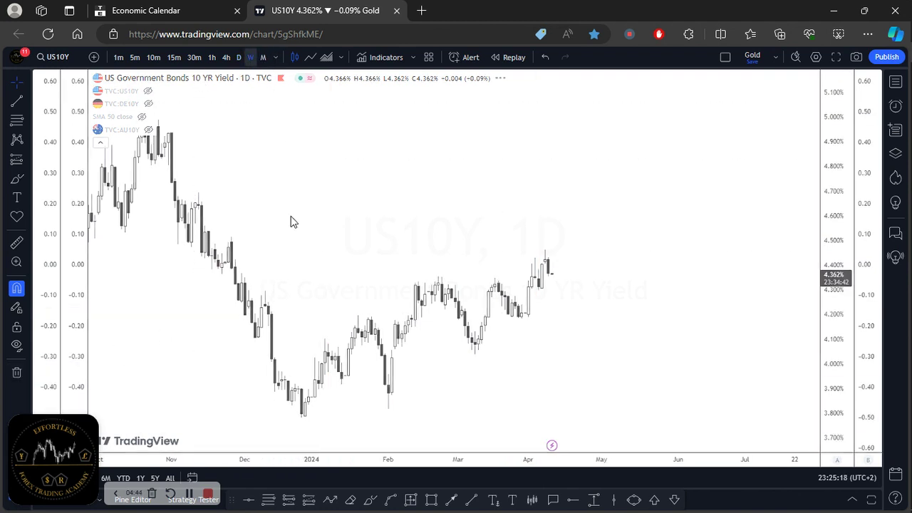
pyautogui.moveTo(507, 289); pyautogui.dragTo(531, 308)
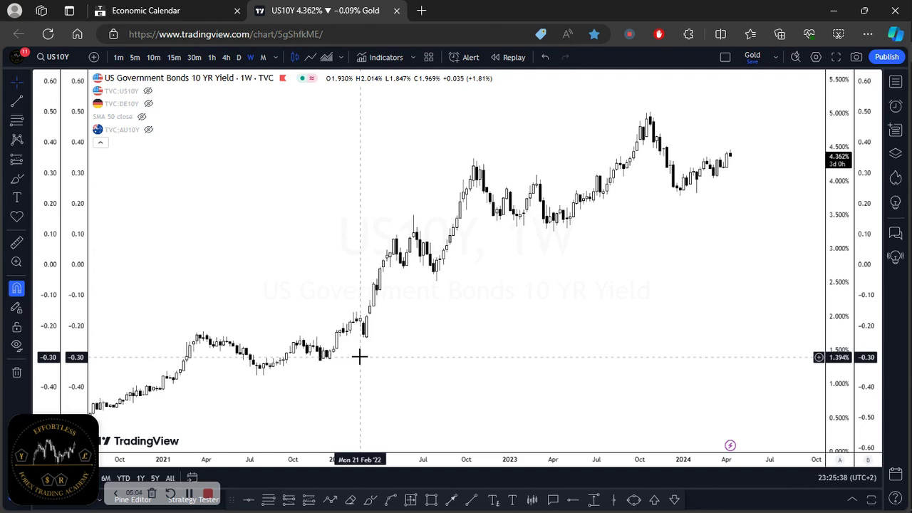
# Step: Load USDJPY from the FX USD watchlist with the US10Y overlay shown, and hide the watchlist to compare both on the weekly chart
pyautogui.click(148, 92)
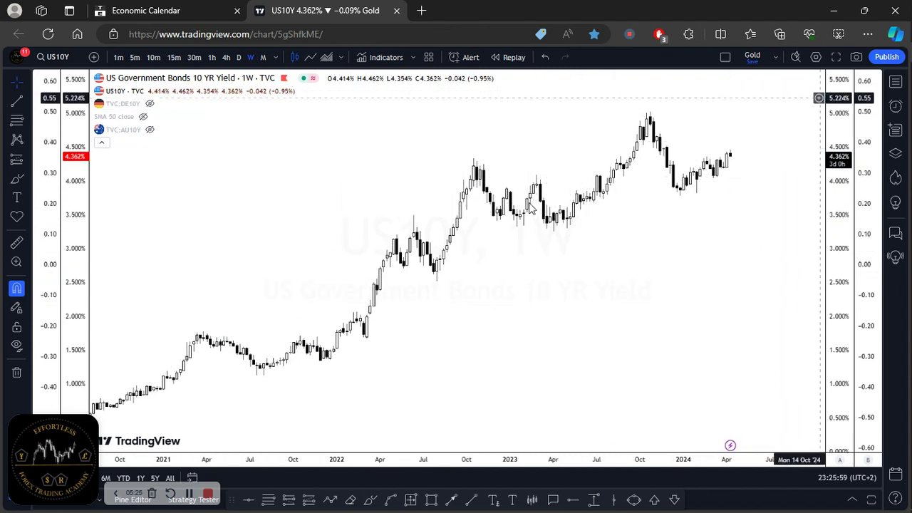
pyautogui.click(895, 82)
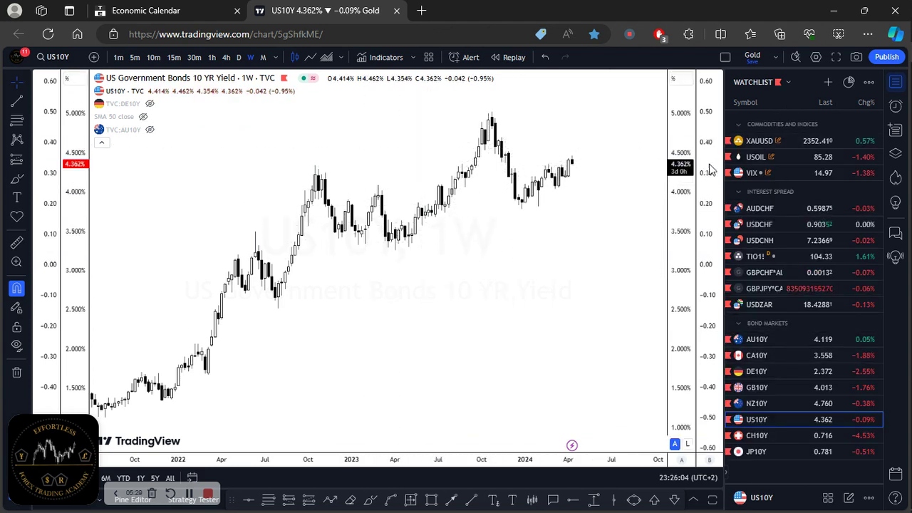
pyautogui.click(788, 80)
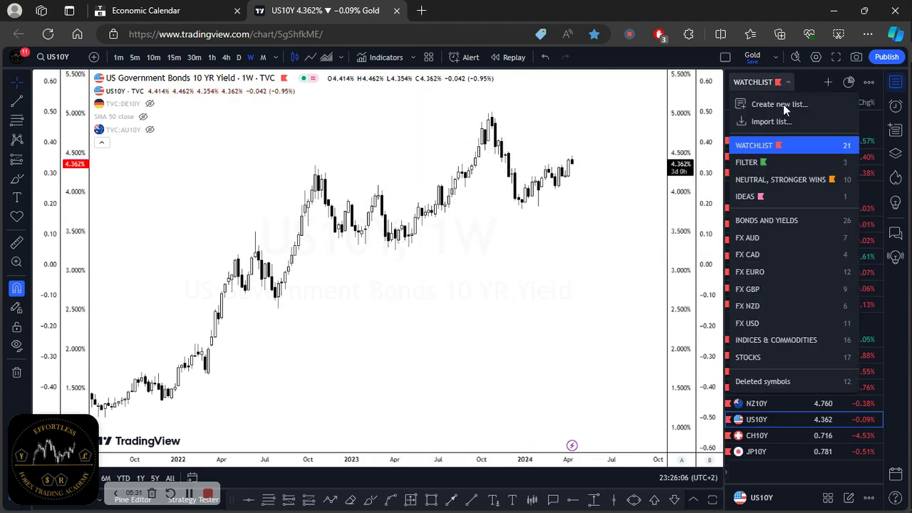
pyautogui.click(784, 323)
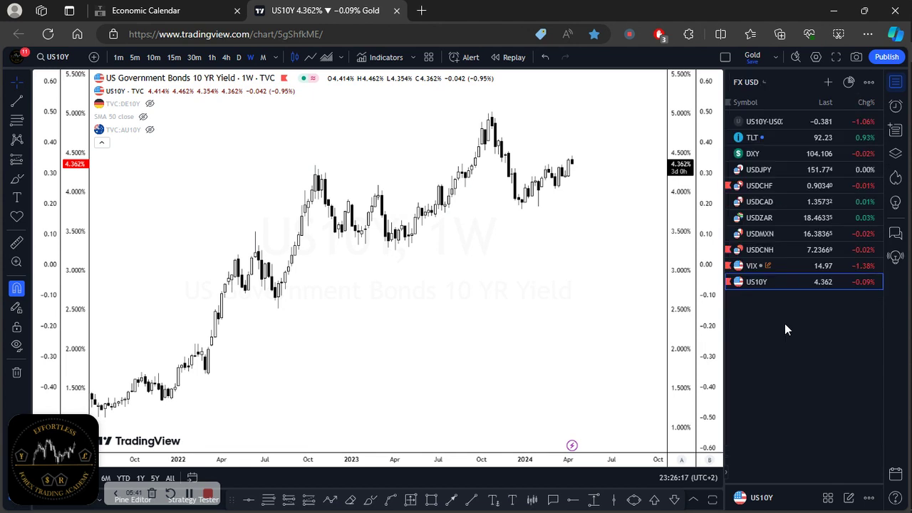
pyautogui.click(782, 170)
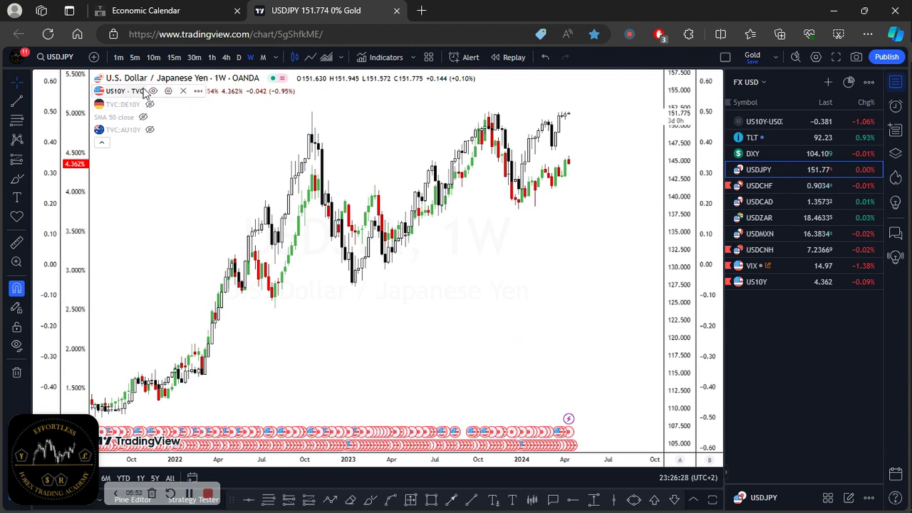
pyautogui.click(153, 91)
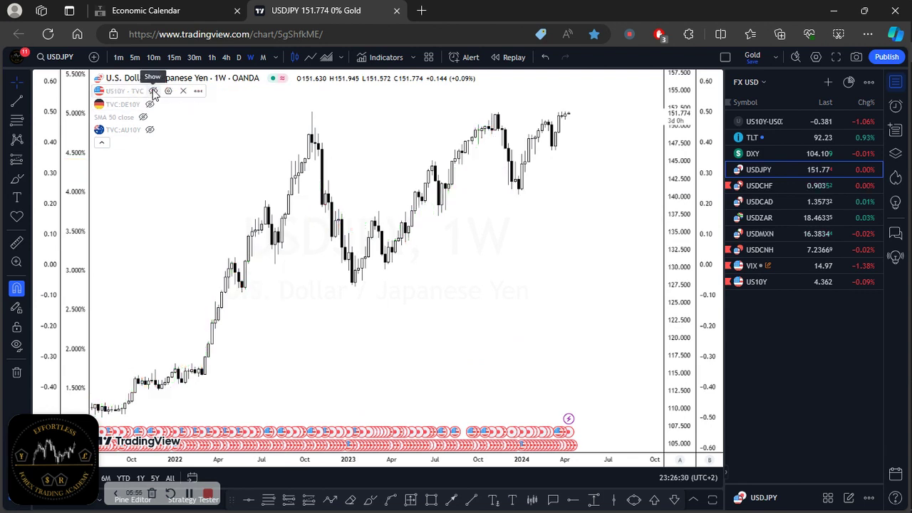
pyautogui.click(896, 82)
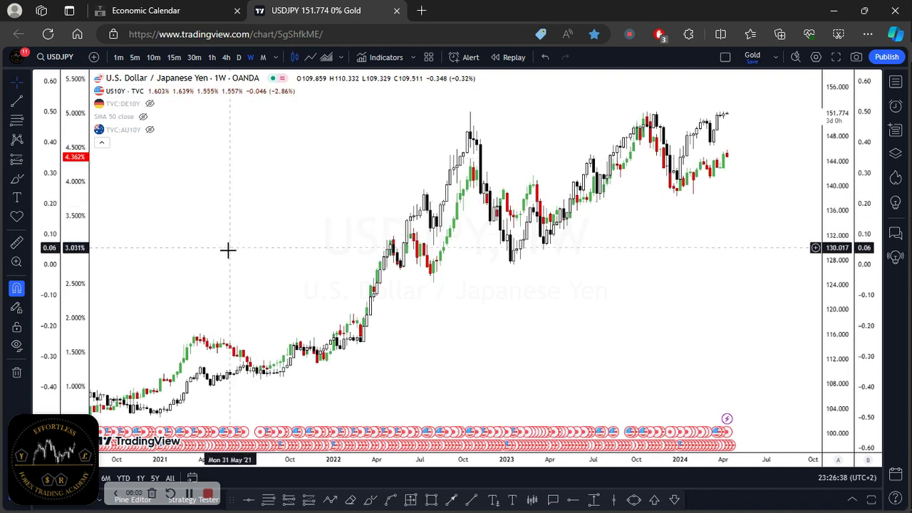
# Step: Separate the USDJPY candles vertically from the US10Y overlay and compare their weekly trends from 2020 to 2024
pyautogui.scroll(4, 268, 239)
pyautogui.scroll(-5, 478, 285)
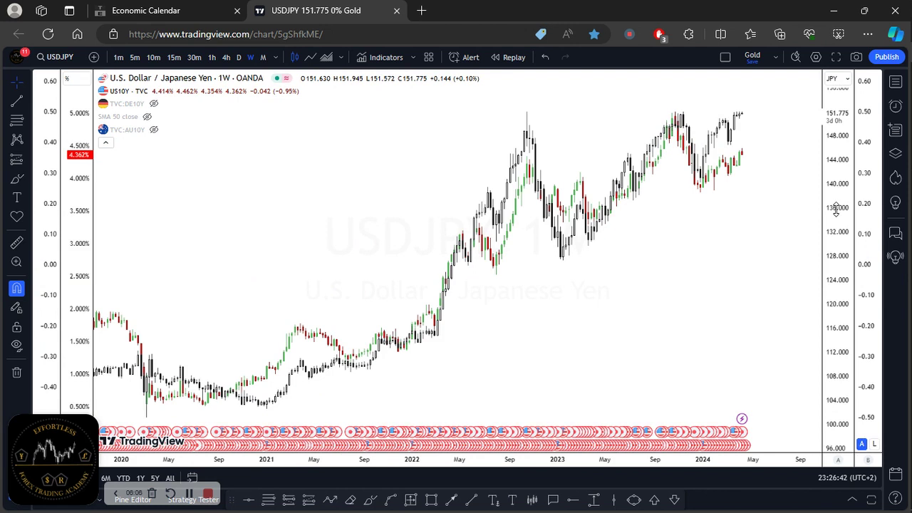
pyautogui.moveTo(679, 280); pyautogui.dragTo(662, 354)
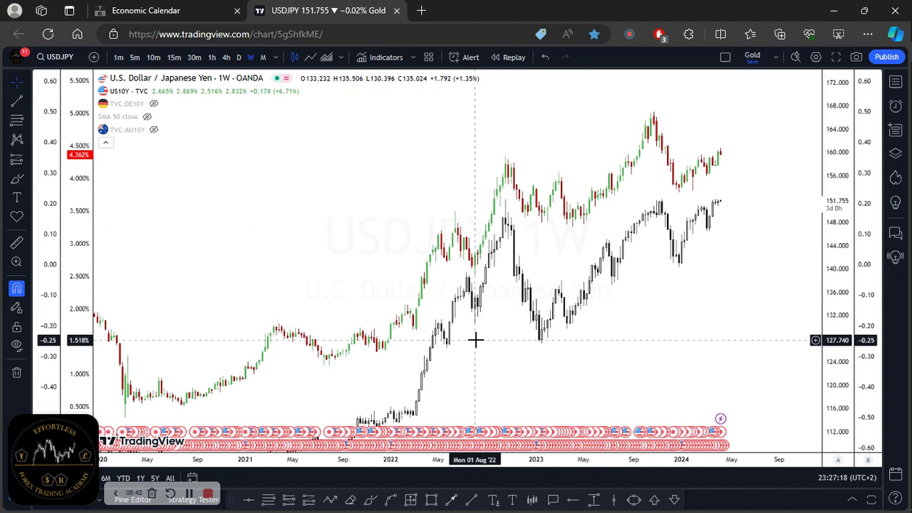
pyautogui.scroll(-2, 475, 340)
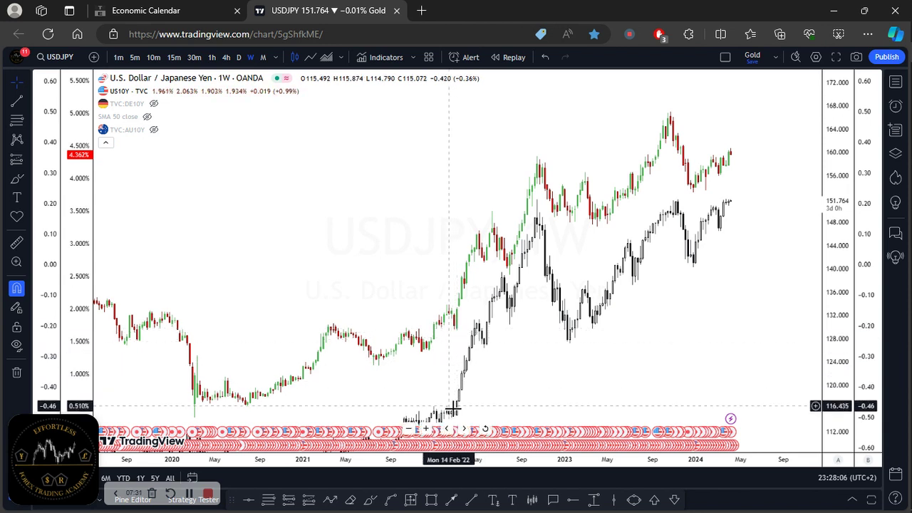
pyautogui.moveTo(508, 370)
pyautogui.mouseDown()
pyautogui.moveTo(505, 344)
pyautogui.moveTo(520, 352)
pyautogui.moveTo(514, 347)
pyautogui.moveTo(498, 437)
pyautogui.moveTo(511, 389)
pyautogui.mouseUp()
pyautogui.scroll(2, 515, 348)
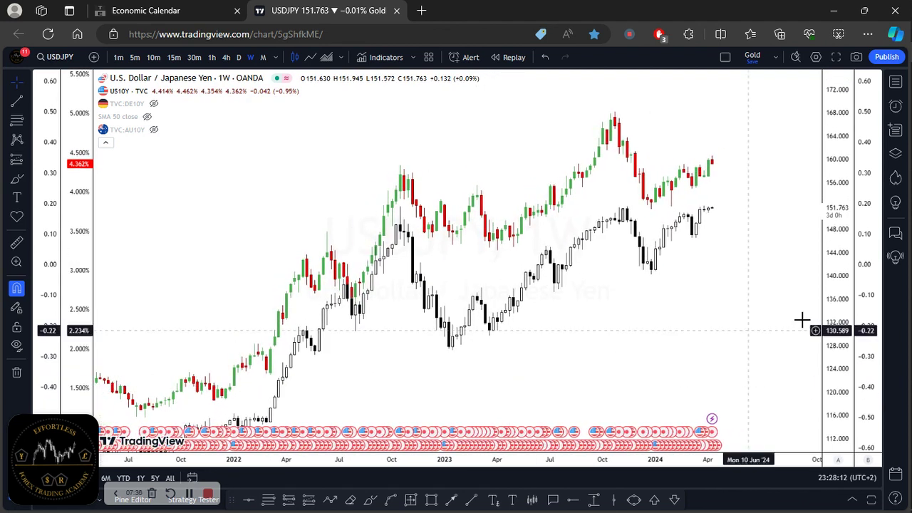
pyautogui.moveTo(647, 315); pyautogui.dragTo(578, 352)
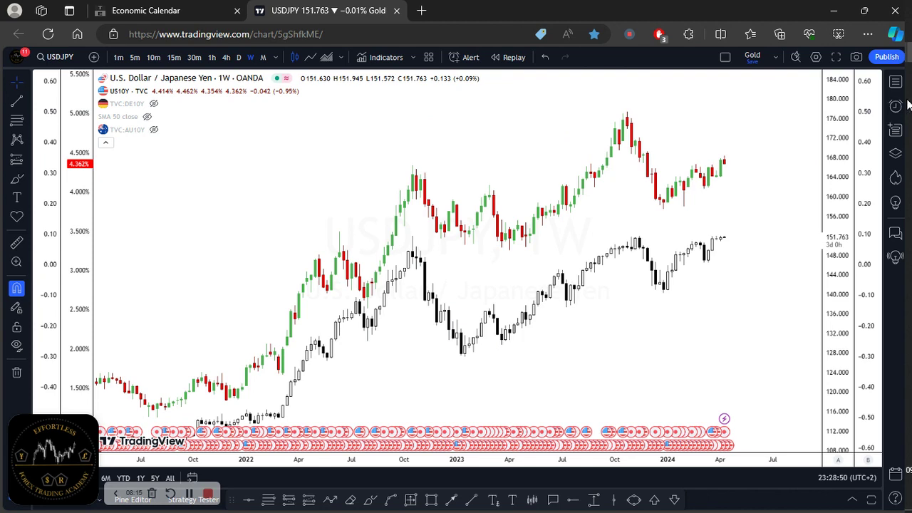
# Step: Switch to the Excel workbook, open the INFLATION sheet and highlight the October 2022 row
pyautogui.moveTo(906, 106)
pyautogui.click(890, 175)
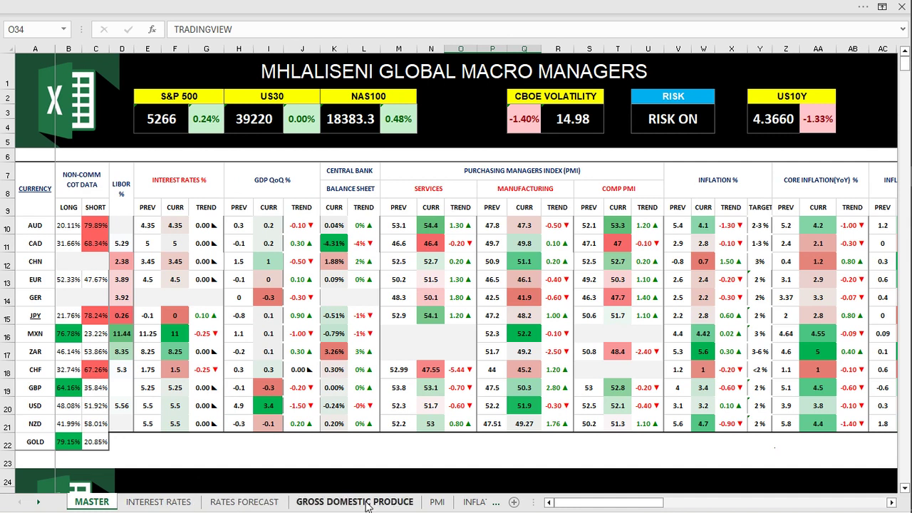
pyautogui.click(473, 503)
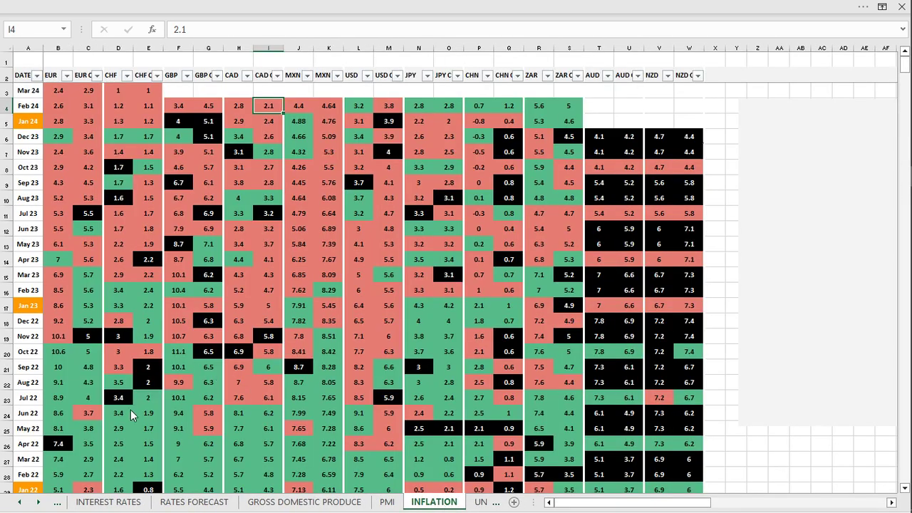
pyautogui.click(5, 352)
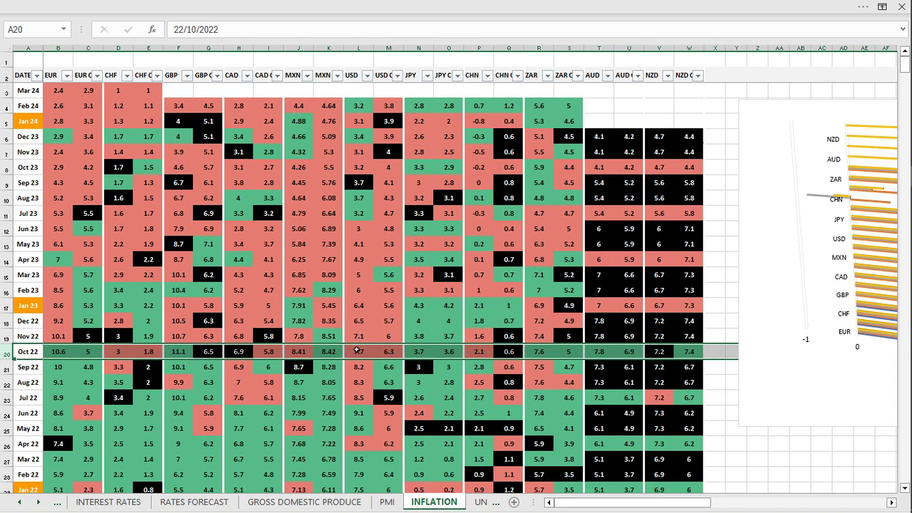
# Step: Check the USD inflation figures for June, July and September 2022
pyautogui.scroll(-1, 355, 354)
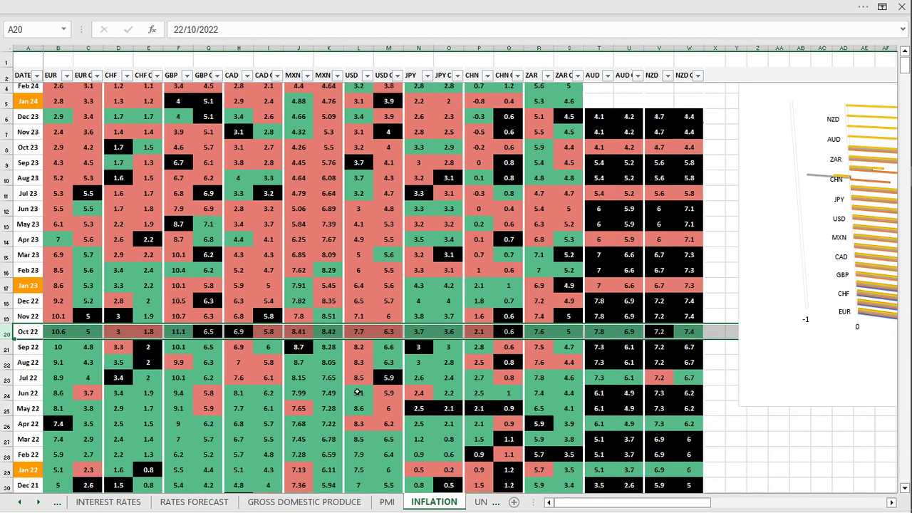
pyautogui.click(359, 392)
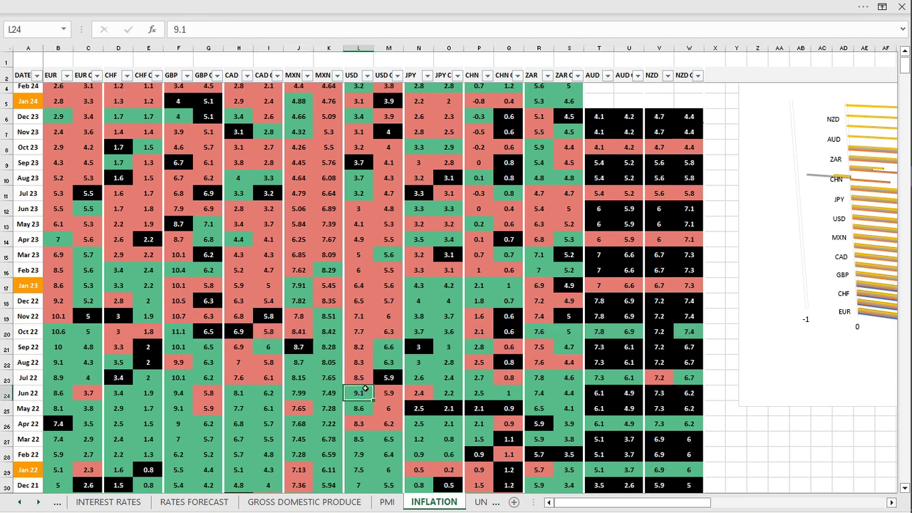
pyautogui.click(361, 379)
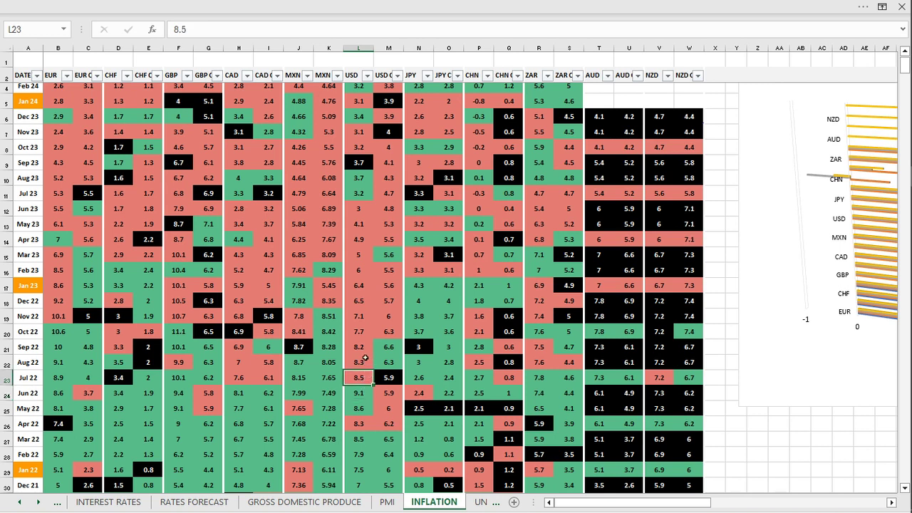
pyautogui.click(363, 347)
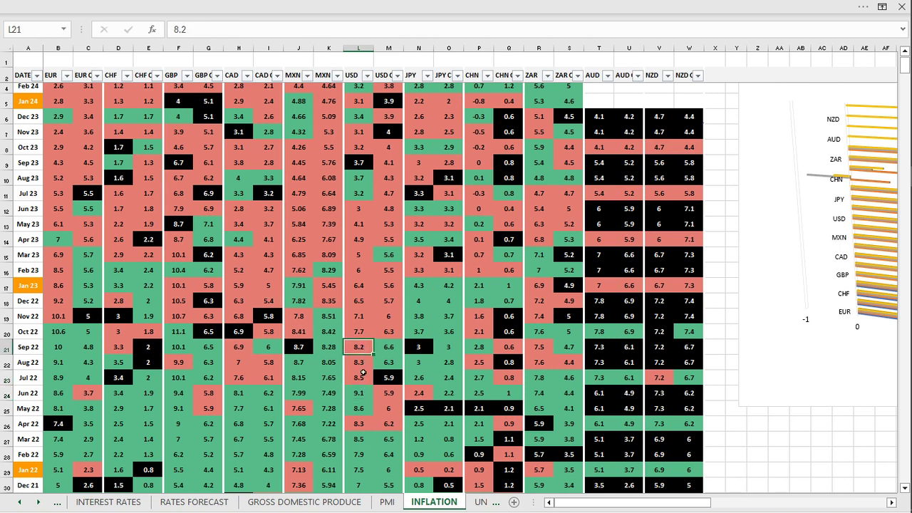
pyautogui.click(362, 379)
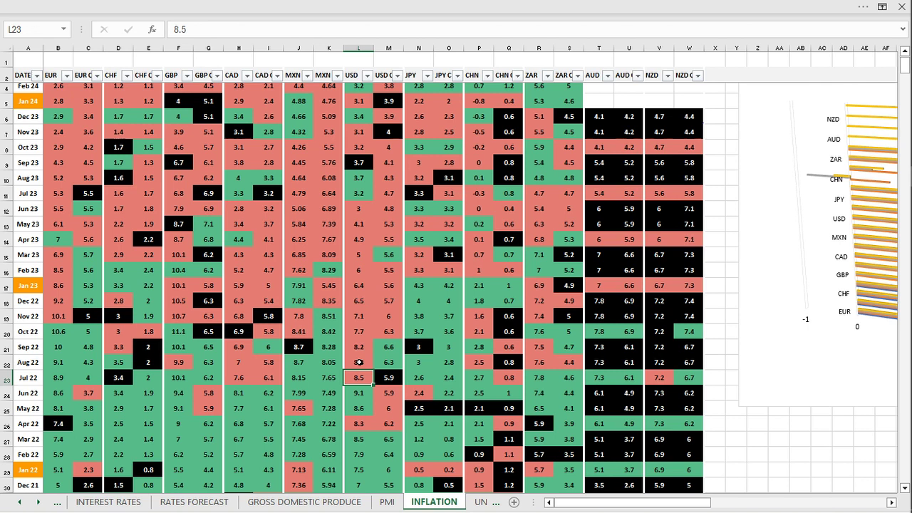
# Step: Highlight the July 2023 row and check its USD inflation figure
pyautogui.scroll(1, 360, 362)
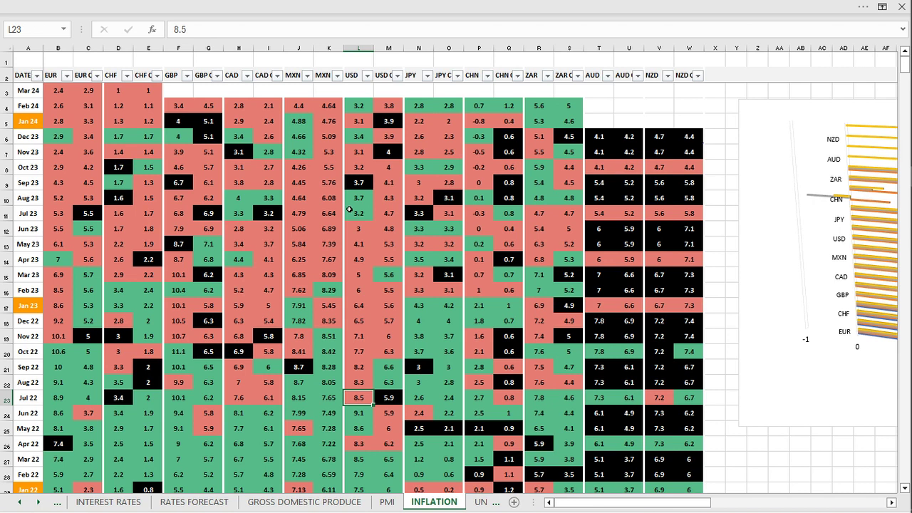
pyautogui.click(7, 214)
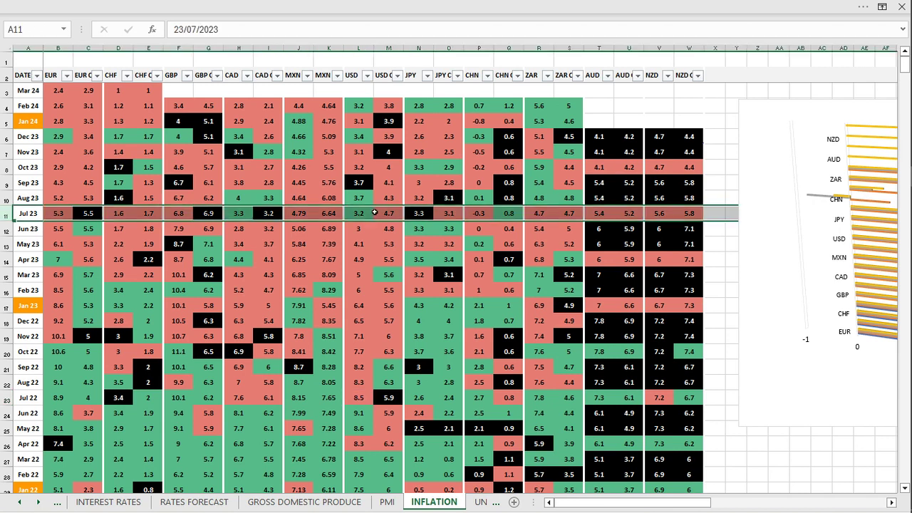
pyautogui.click(361, 213)
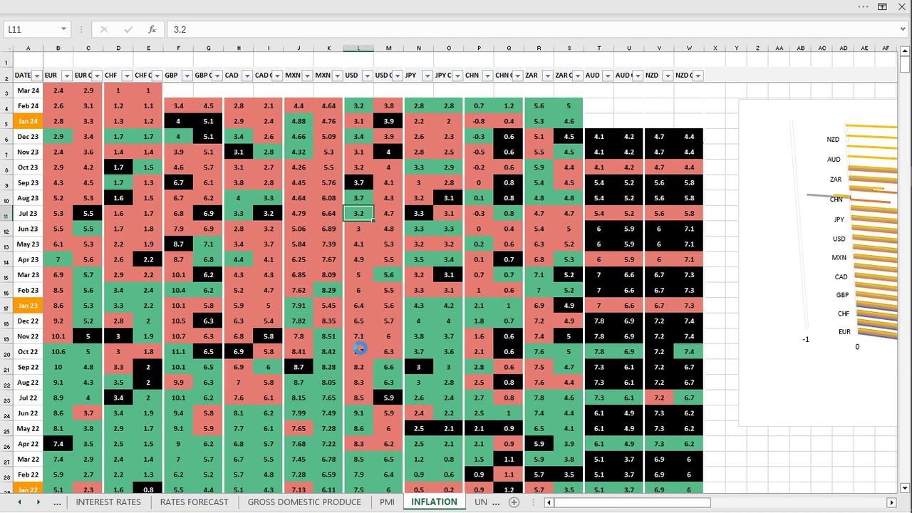
# Step: Switch back to the TradingView chart and load SPX500USD from the indices and commodities watchlist
pyautogui.moveTo(910, 62)
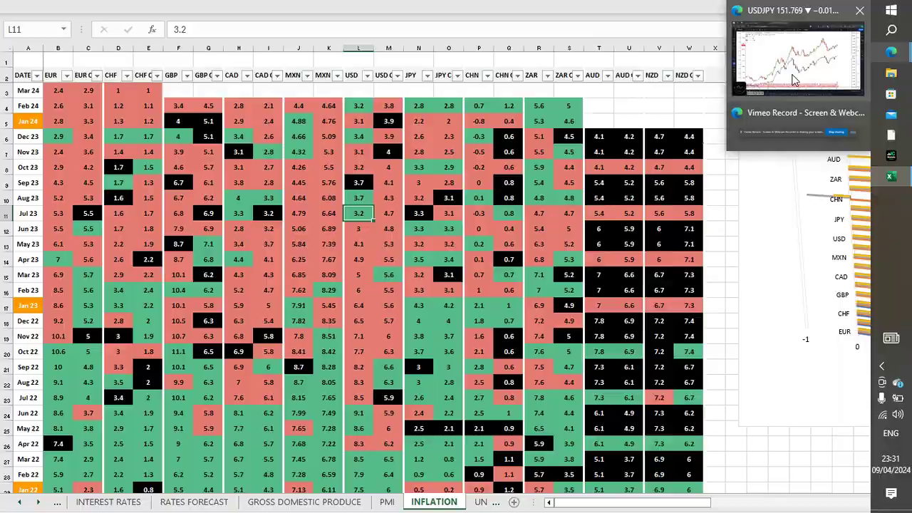
pyautogui.click(796, 89)
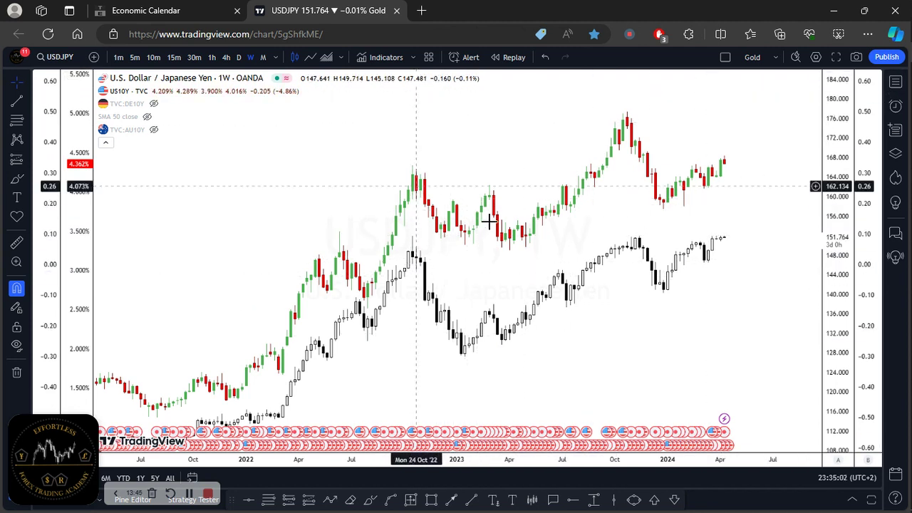
pyautogui.click(896, 83)
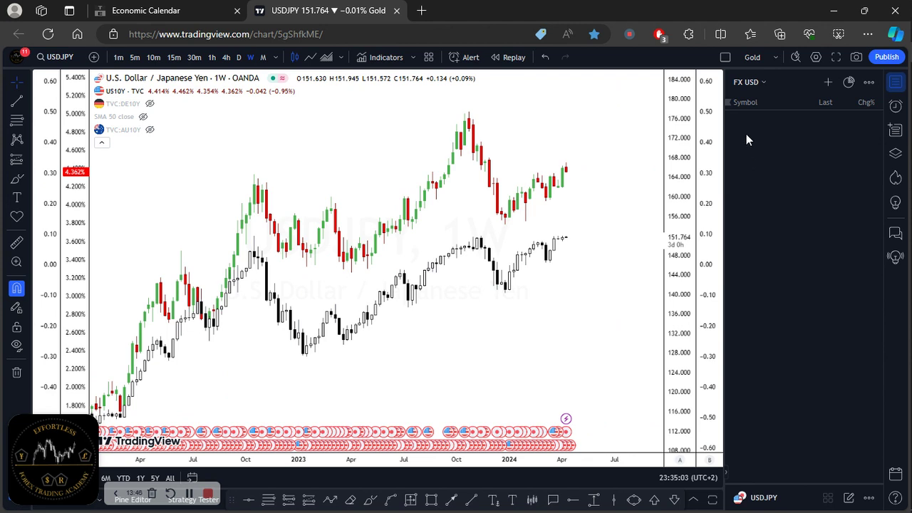
pyautogui.click(760, 84)
pyautogui.click(755, 342)
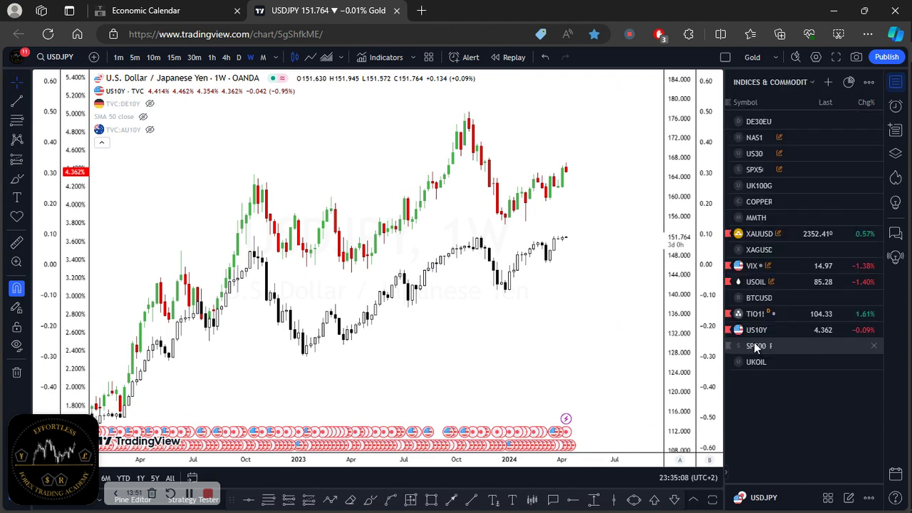
pyautogui.click(796, 168)
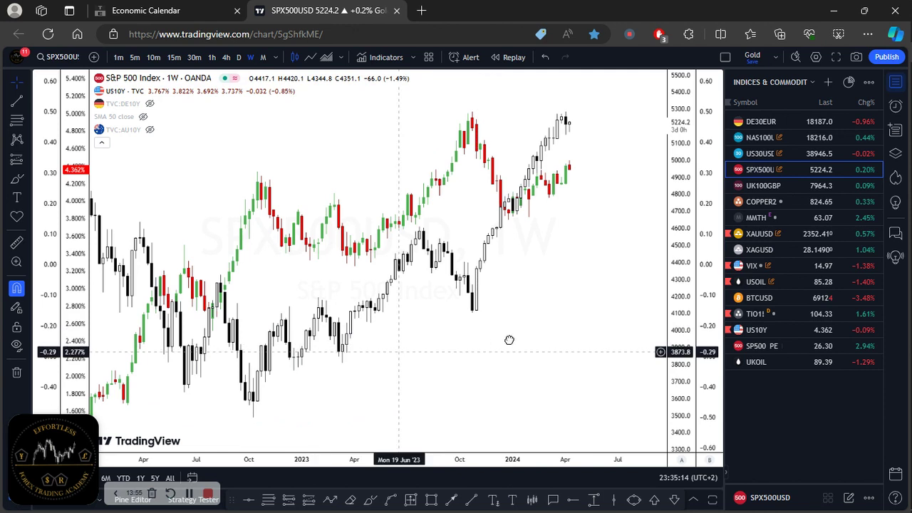
# Step: Hide the watchlist and compare the S&P 500 with the US10Y overlay on the weekly chart from 2021 to 2024
pyautogui.moveTo(509, 340); pyautogui.dragTo(655, 338)
pyautogui.click(894, 83)
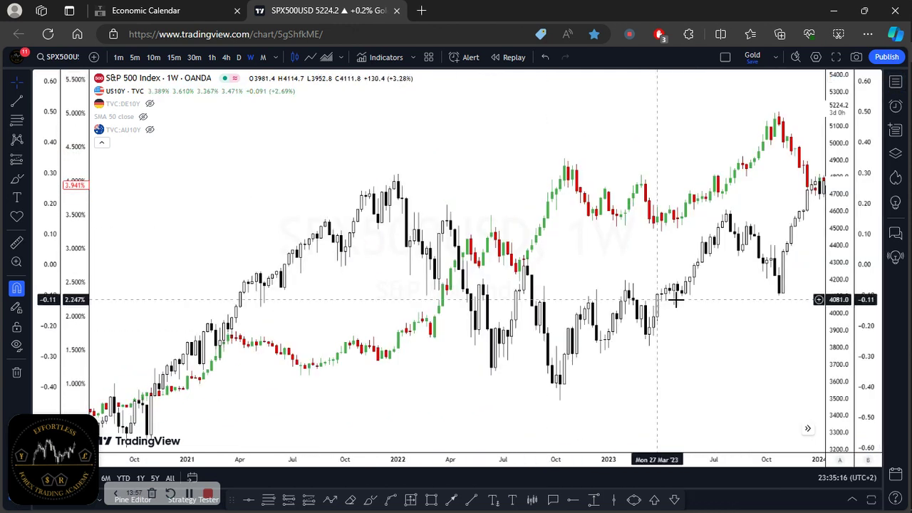
pyautogui.moveTo(507, 332); pyautogui.dragTo(325, 333)
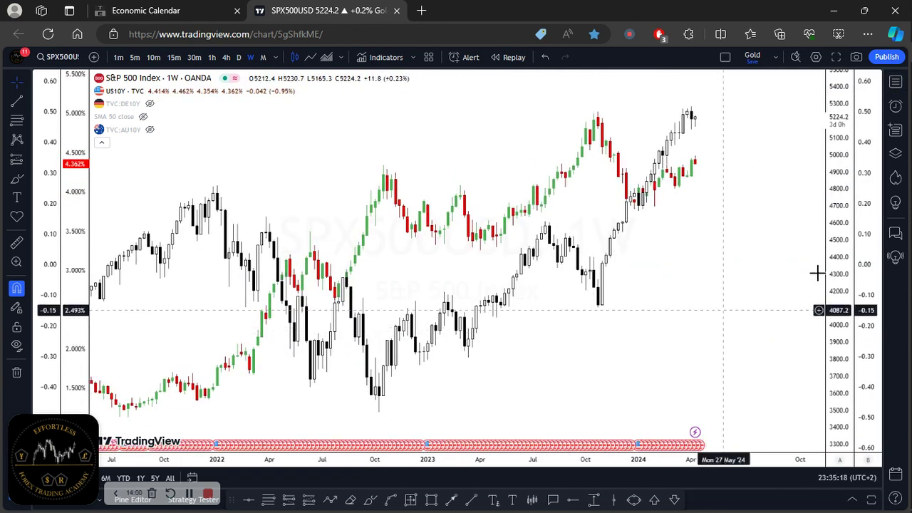
pyautogui.scroll(-2, 600, 325)
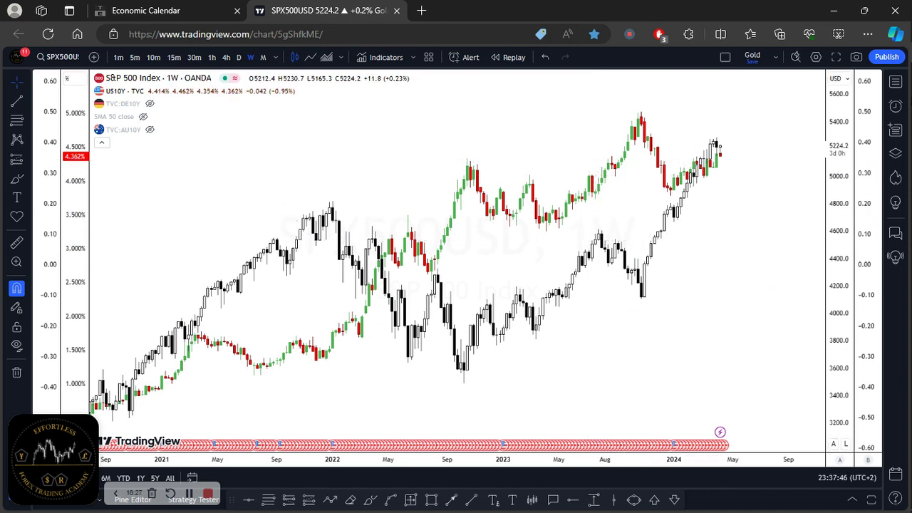
# Step: Return to the INFLATION sheet in Excel and compare the USD inflation figures for June, July and August 2023
pyautogui.moveTo(903, 135)
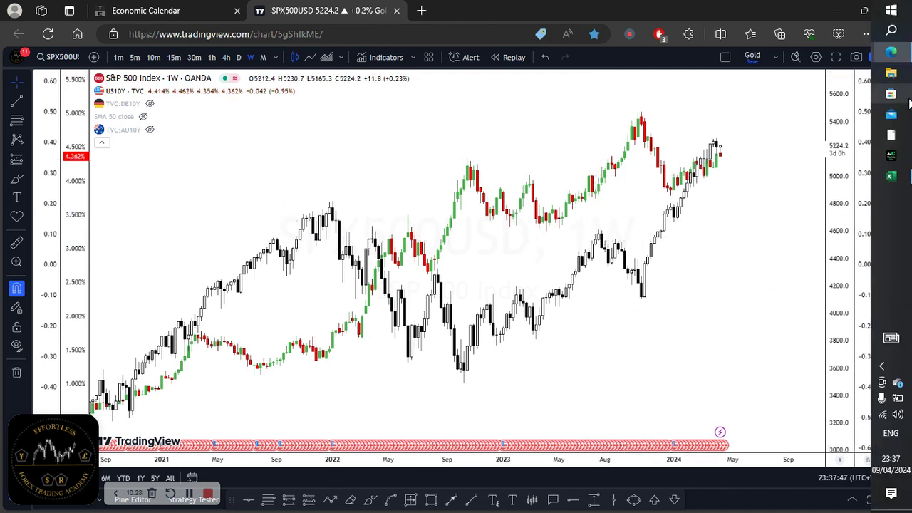
pyautogui.click(898, 178)
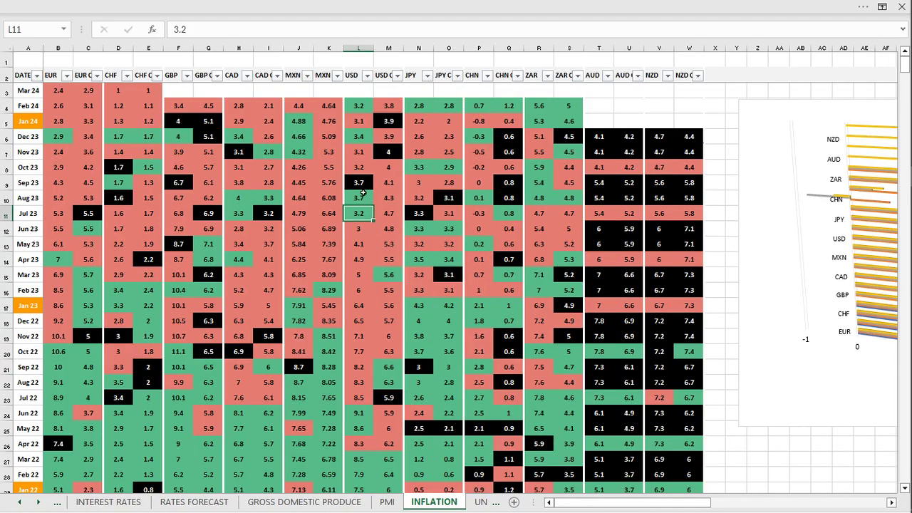
pyautogui.click(362, 227)
pyautogui.click(361, 210)
pyautogui.click(361, 197)
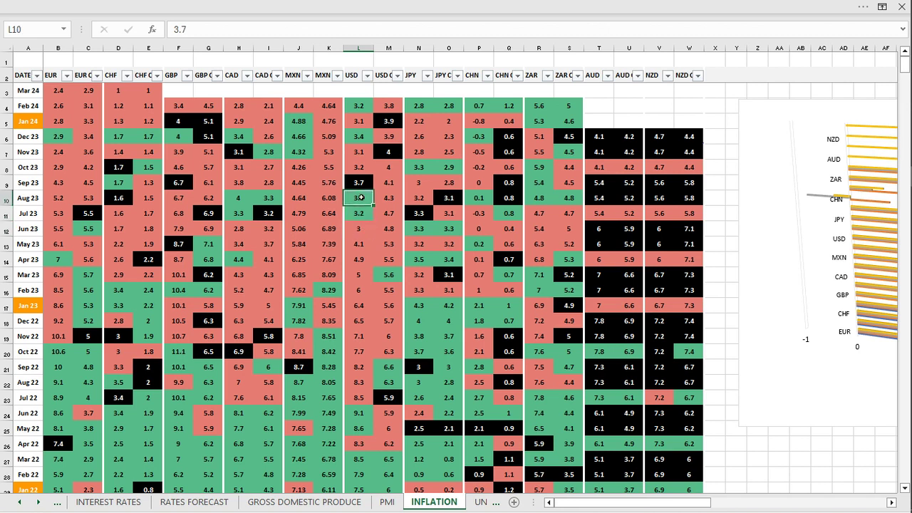
pyautogui.click(359, 212)
pyautogui.click(359, 194)
# Step: Switch to TradingView and recheck how the S&P 500 moved against US10Y
pyautogui.moveTo(909, 139)
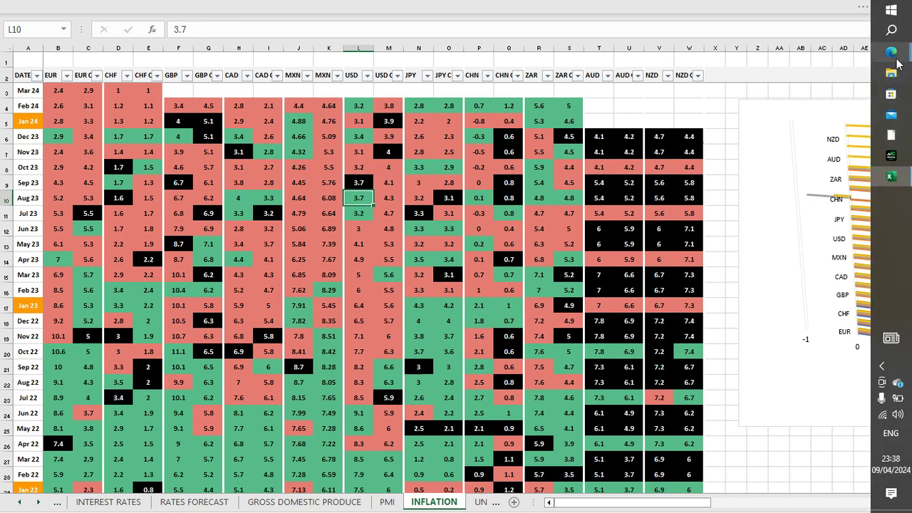
pyautogui.moveTo(896, 60)
pyautogui.click(819, 33)
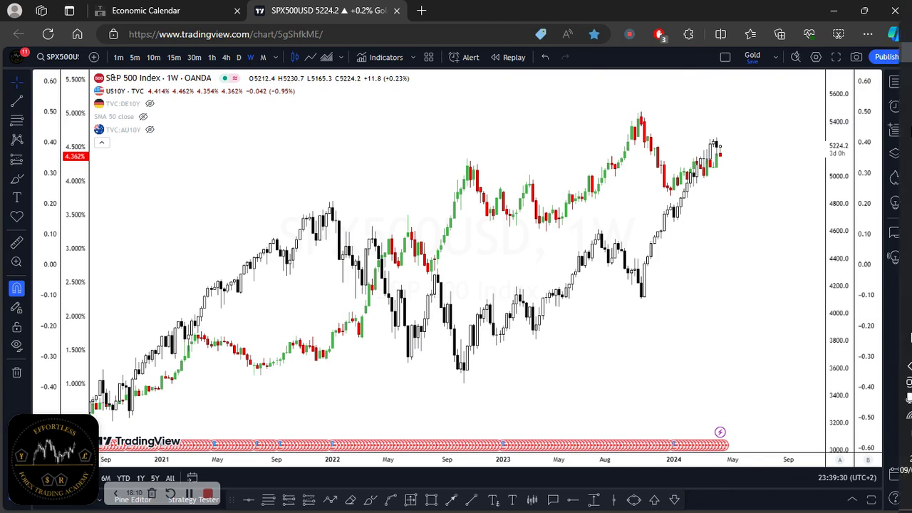
# Step: Go back to the Excel workbook and check the USD inflation figures from August to October 2023
pyautogui.moveTo(900, 86)
pyautogui.click(891, 176)
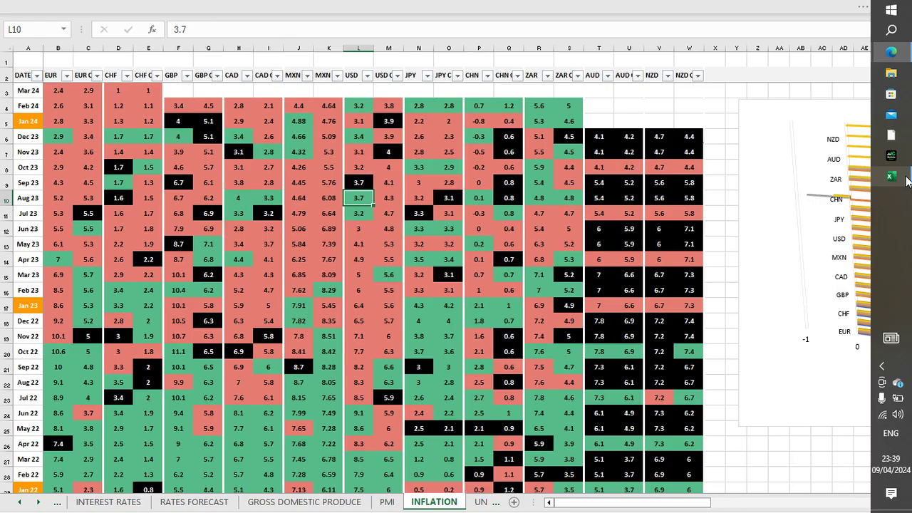
pyautogui.click(360, 183)
pyautogui.click(360, 199)
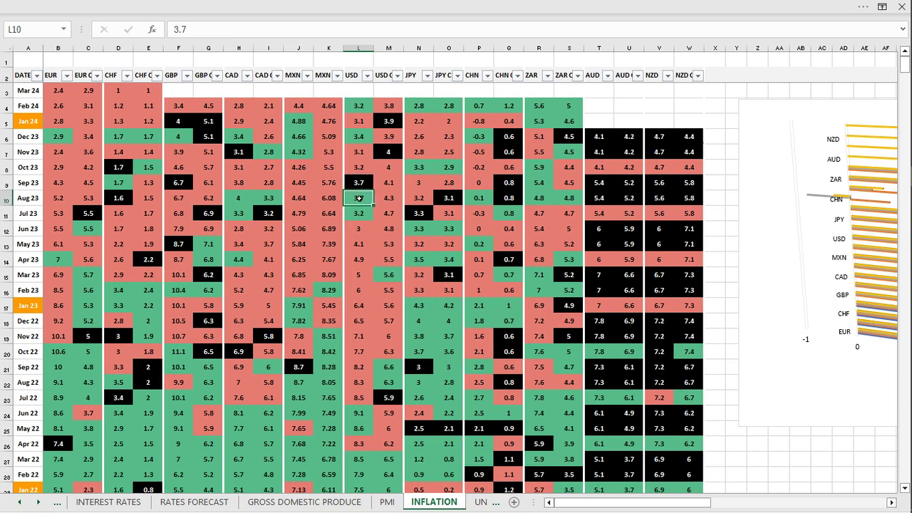
pyautogui.click(361, 182)
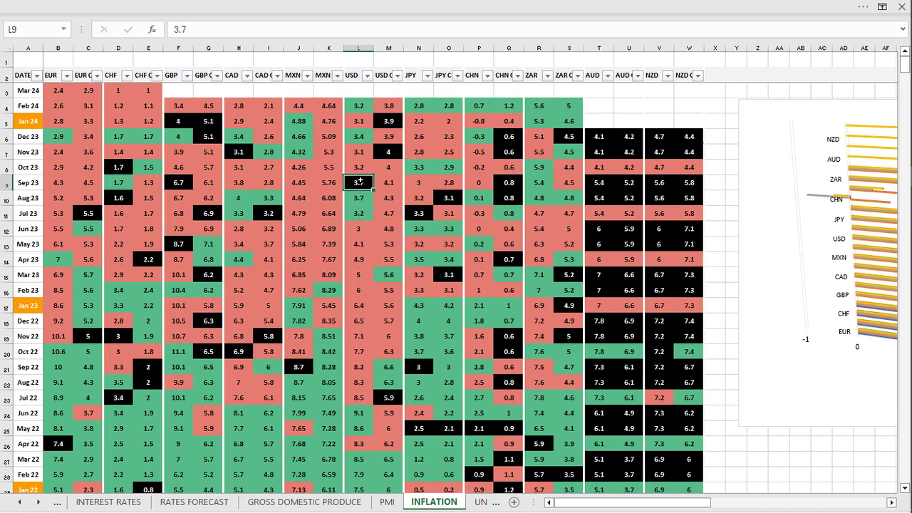
pyautogui.click(357, 166)
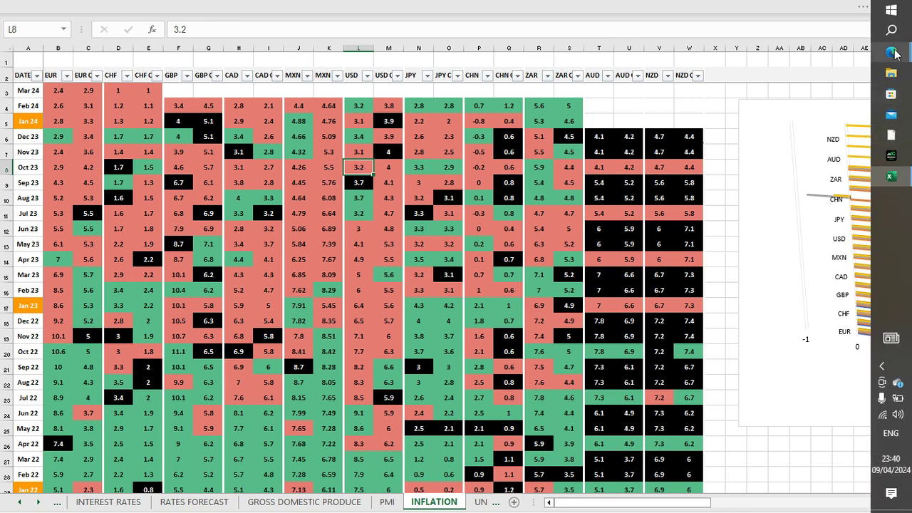
# Step: Switch to TradingView and open the BTCUSD chart from the indices and commodities watchlist to compare Bitcoin with US10Y
pyautogui.click(892, 52)
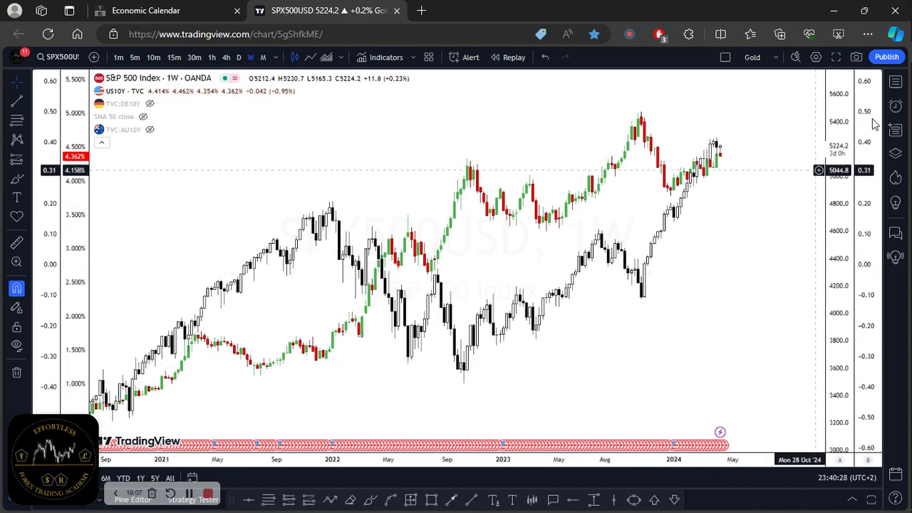
pyautogui.click(895, 82)
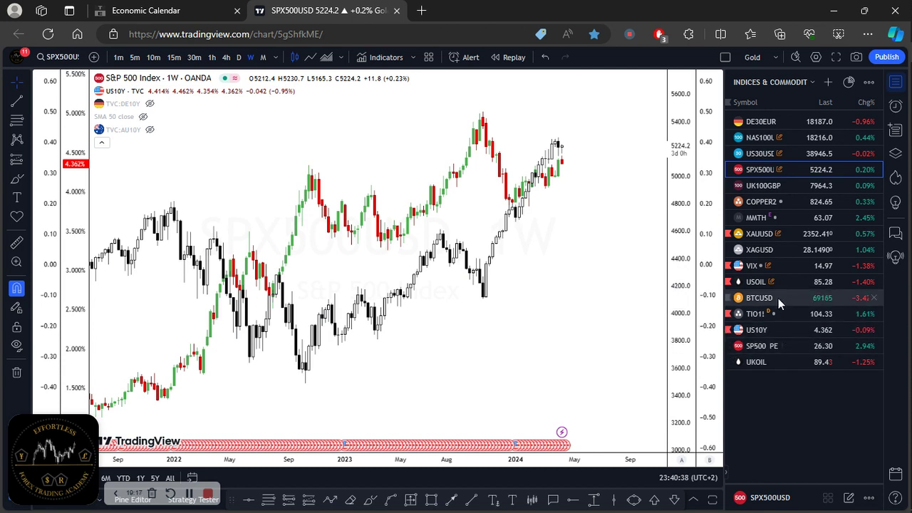
pyautogui.click(782, 297)
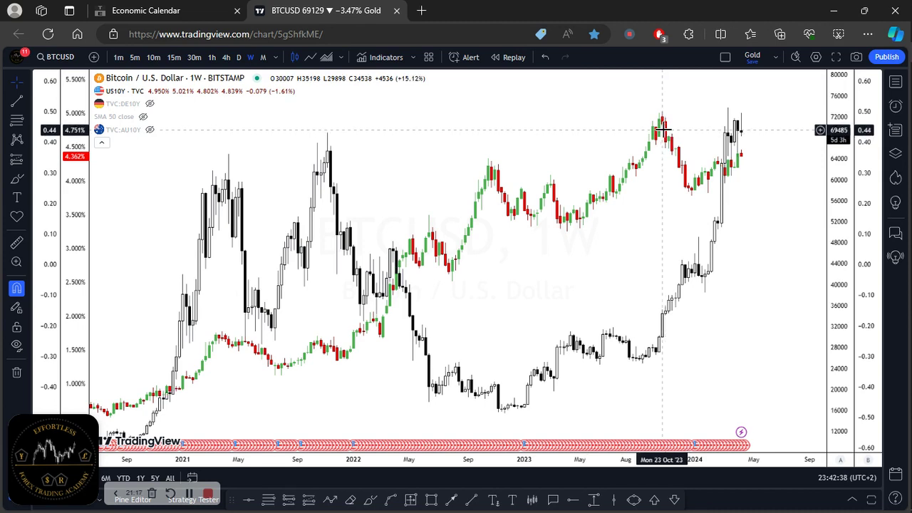
# Step: Return to the Excel workbook and review the US upper bound forecast on the RATES FORECAST sheet
pyautogui.moveTo(898, 208)
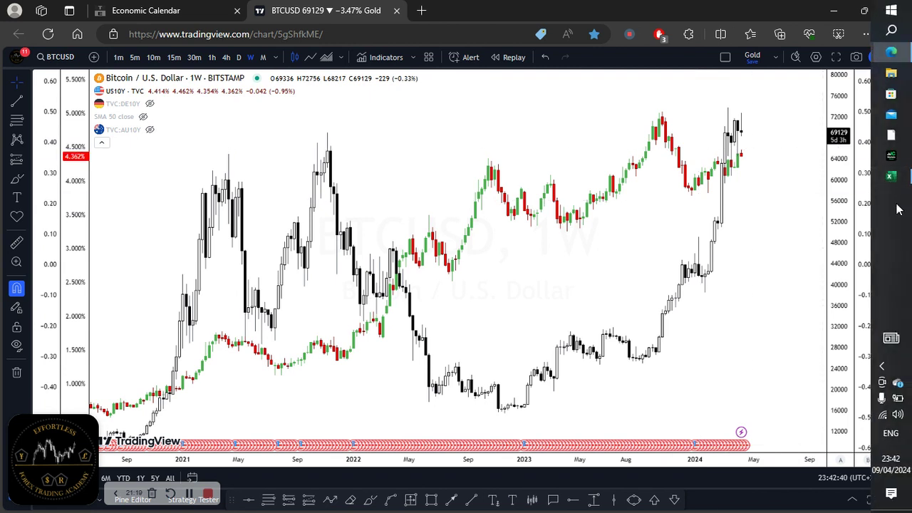
pyautogui.moveTo(891, 180)
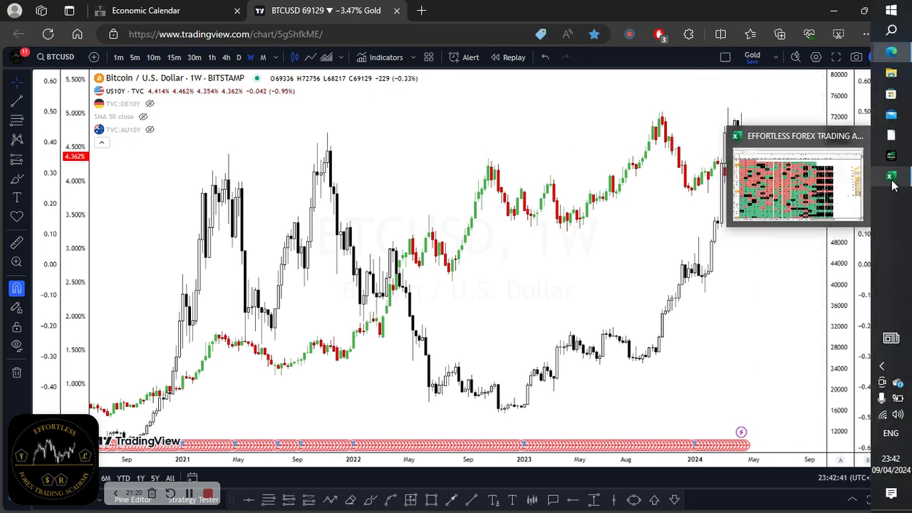
pyautogui.click(731, 213)
pyautogui.click(211, 506)
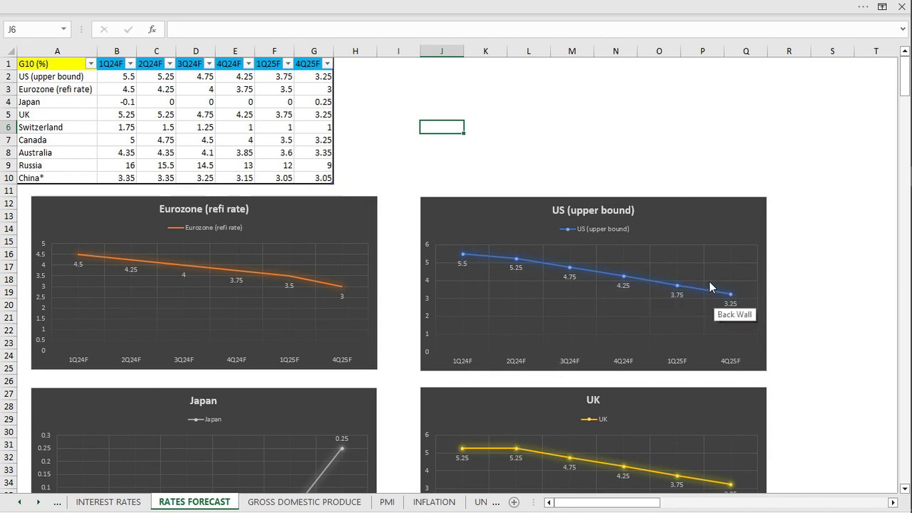
# Step: Switch back to TradingView and recheck Bitcoin against the US10Y overlay on the weekly chart
pyautogui.moveTo(899, 115)
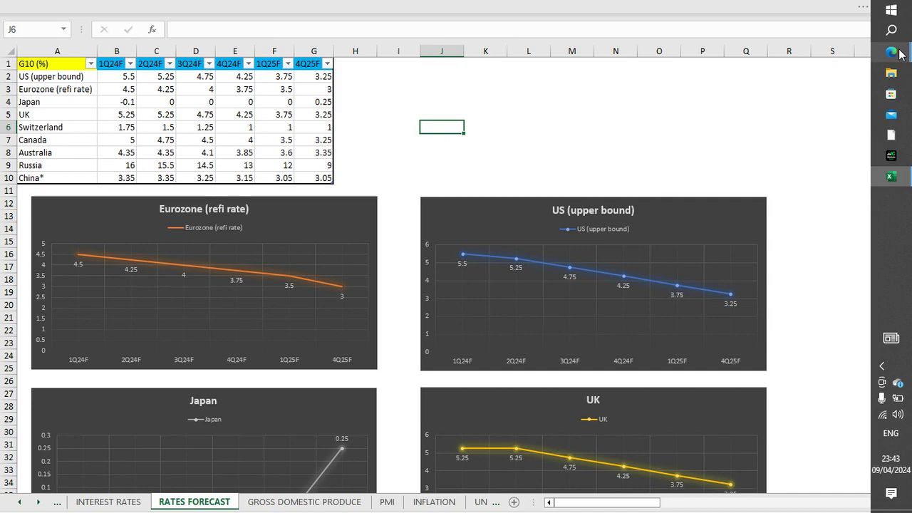
pyautogui.moveTo(900, 54)
pyautogui.click(790, 50)
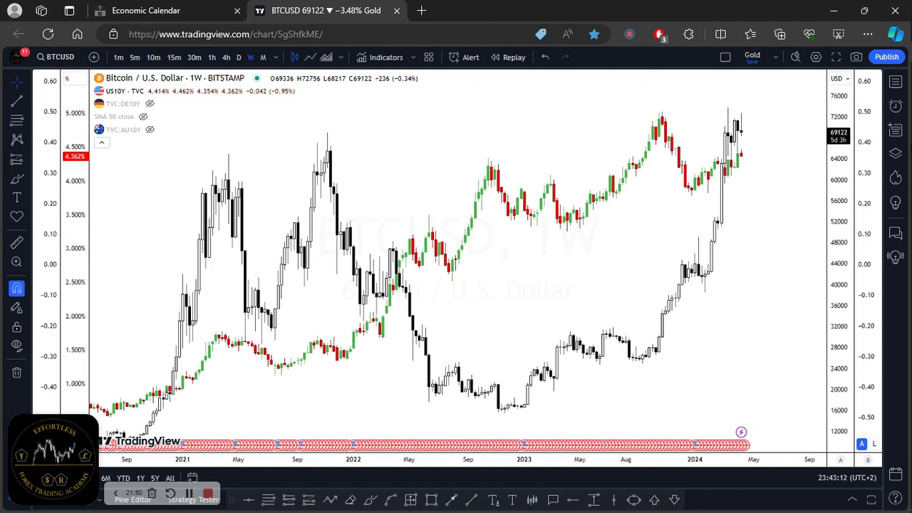
# Step: Go back to the workbook's INFLATION sheet and check the USD inflation figures from December 2023 to February 2024
pyautogui.moveTo(906, 171)
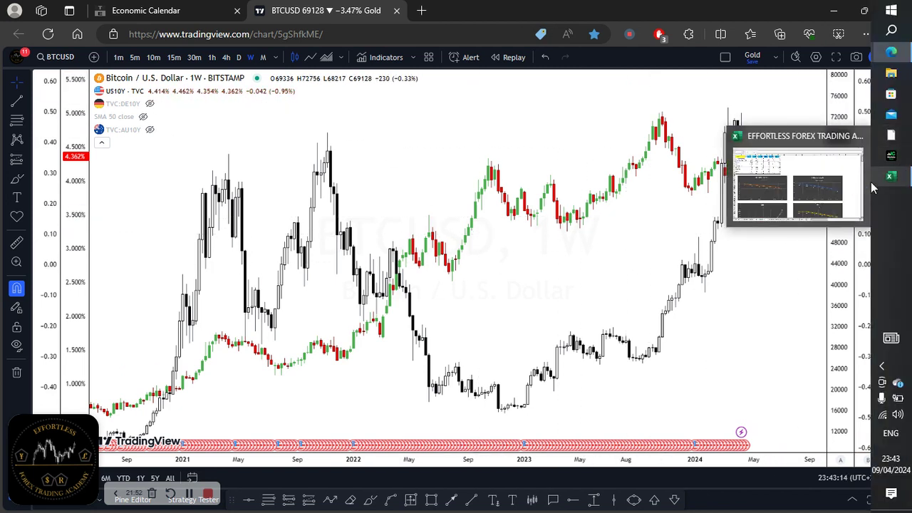
pyautogui.click(839, 190)
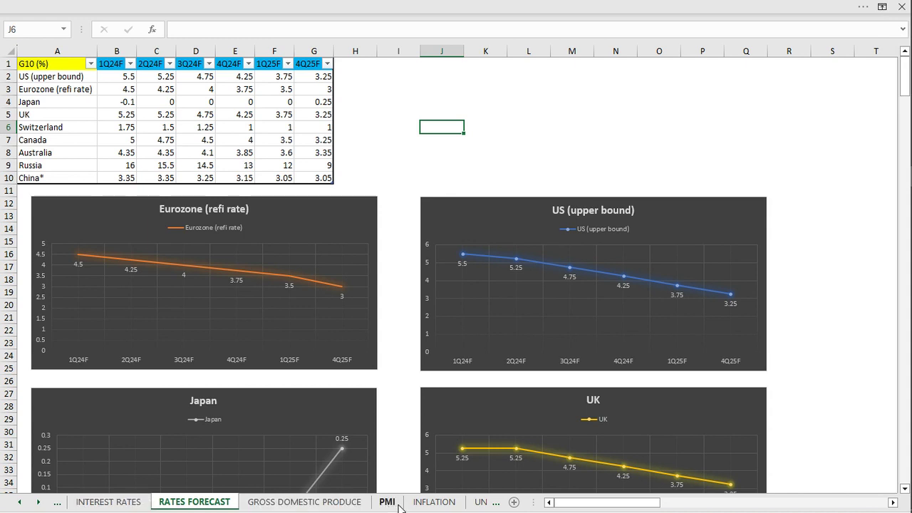
pyautogui.click(429, 503)
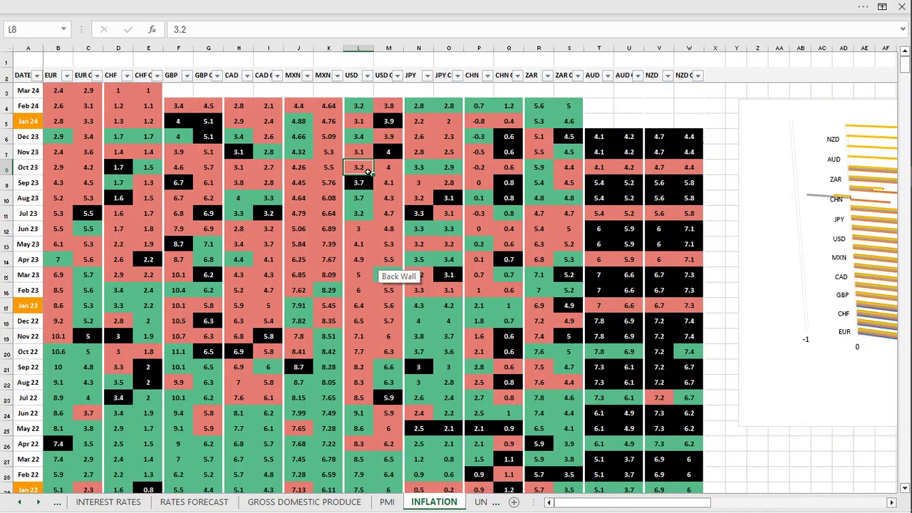
pyautogui.click(360, 136)
pyautogui.click(361, 121)
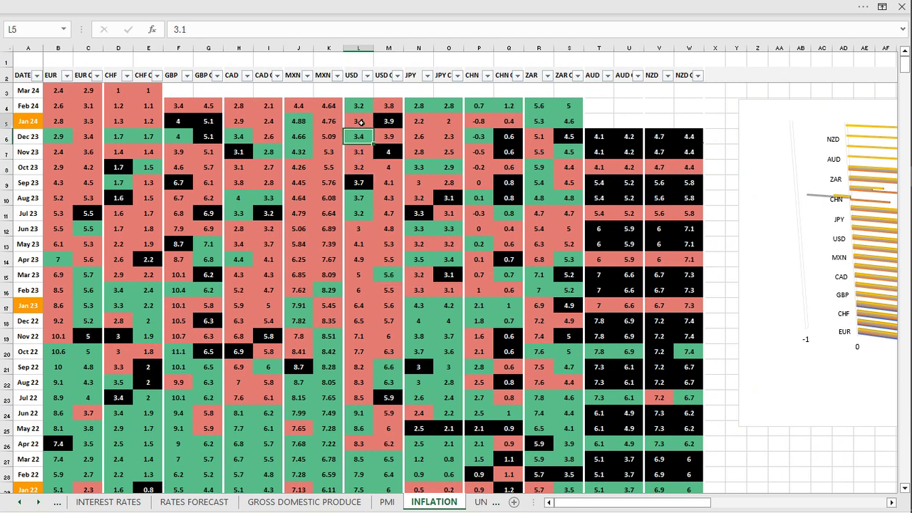
pyautogui.click(362, 106)
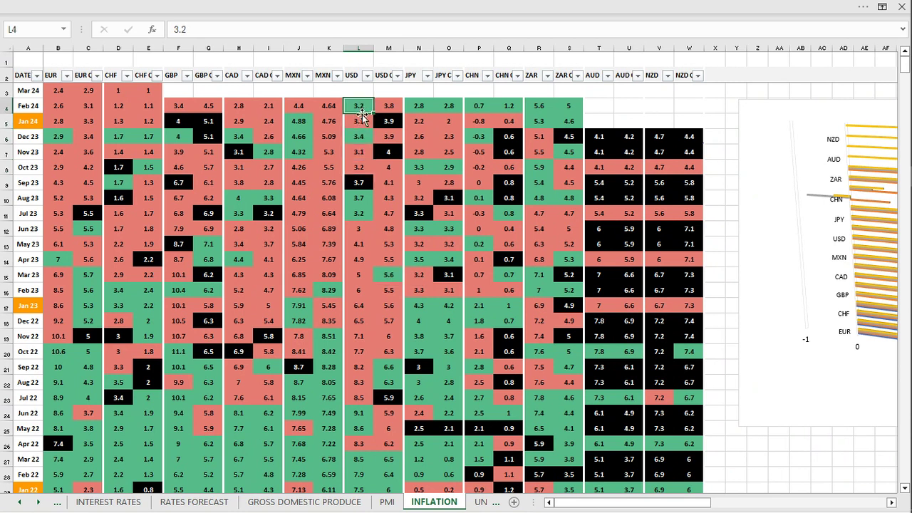
# Step: Enter 3.4 as the USD inflation figure for March 2024
pyautogui.click(357, 95)
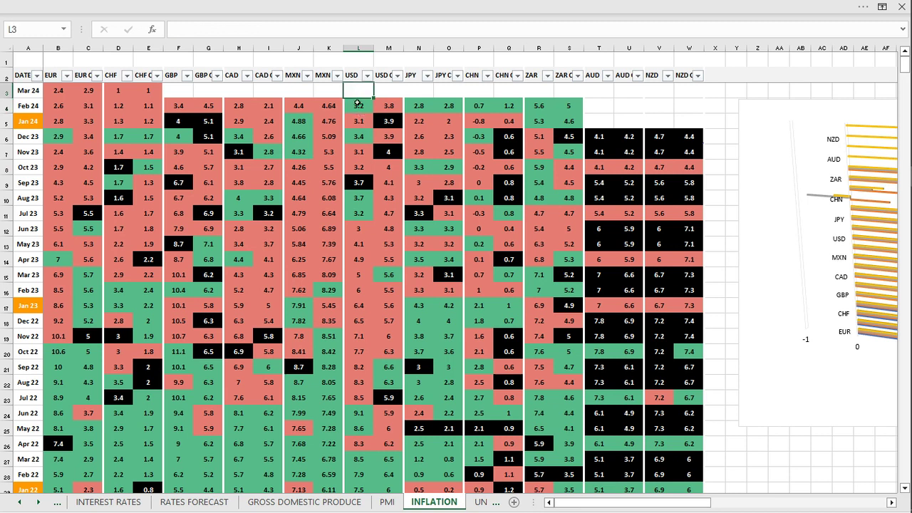
pyautogui.press('F2')
pyautogui.press('Escape')
pyautogui.write('3.4')
pyautogui.press('Up')
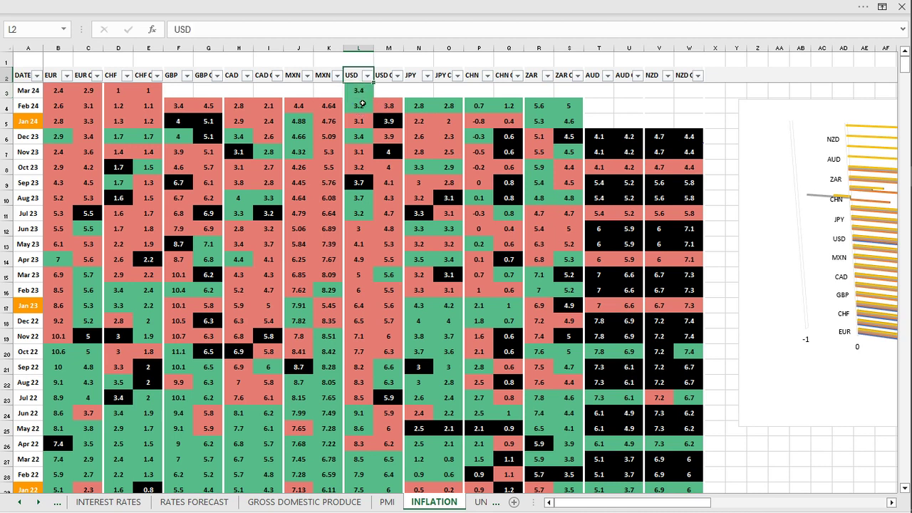
# Step: Compare the March 2024 USD inflation figure with the July 2023 one
pyautogui.click(364, 213)
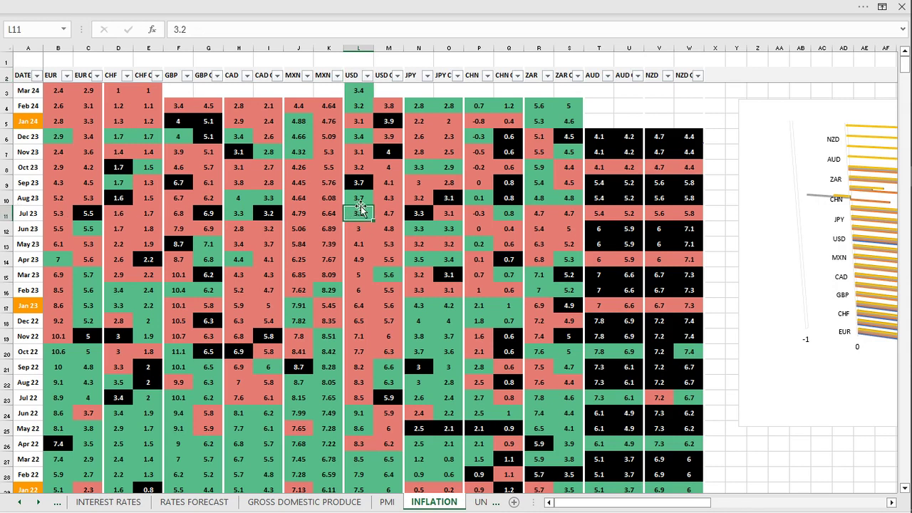
pyautogui.click(363, 91)
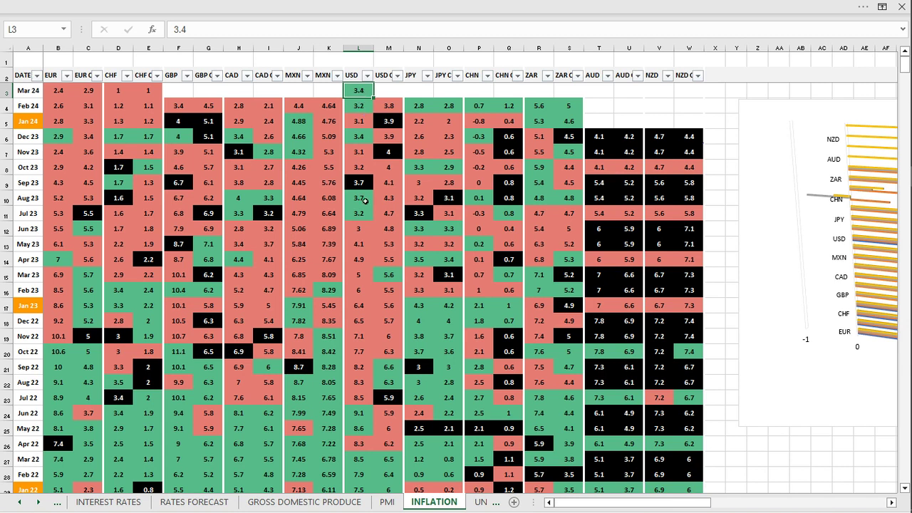
pyautogui.click(5, 213)
pyautogui.click(364, 214)
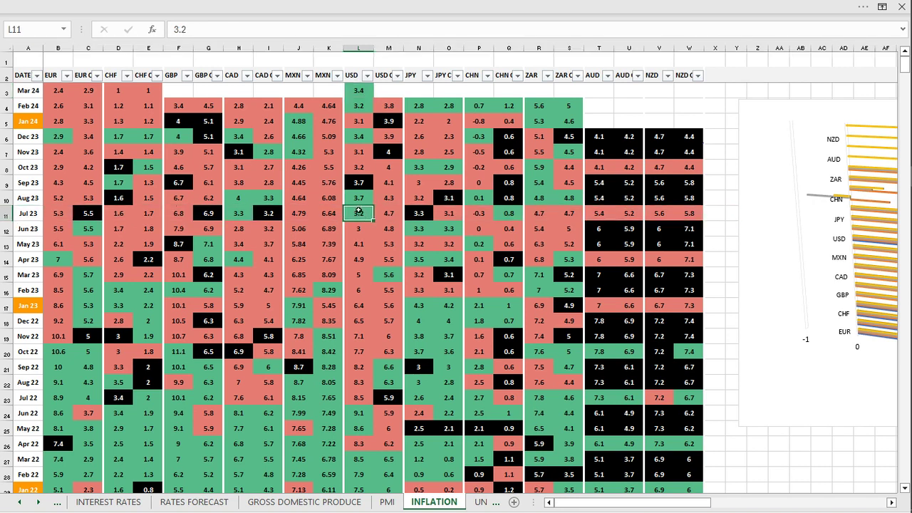
# Step: Switch to TradingView, load SPX500USD from the watchlist and examine the S&P 500 against US10Y around July 2023
pyautogui.moveTo(903, 57)
pyautogui.click(798, 39)
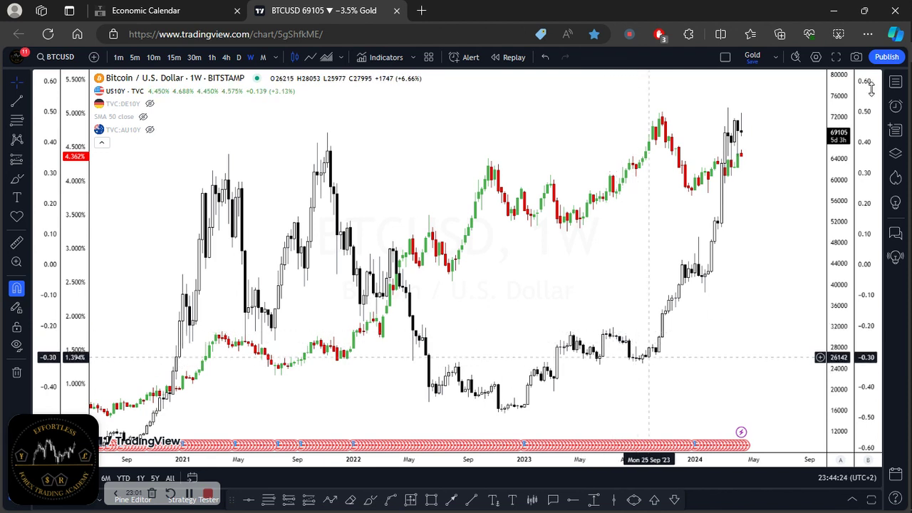
pyautogui.click(895, 83)
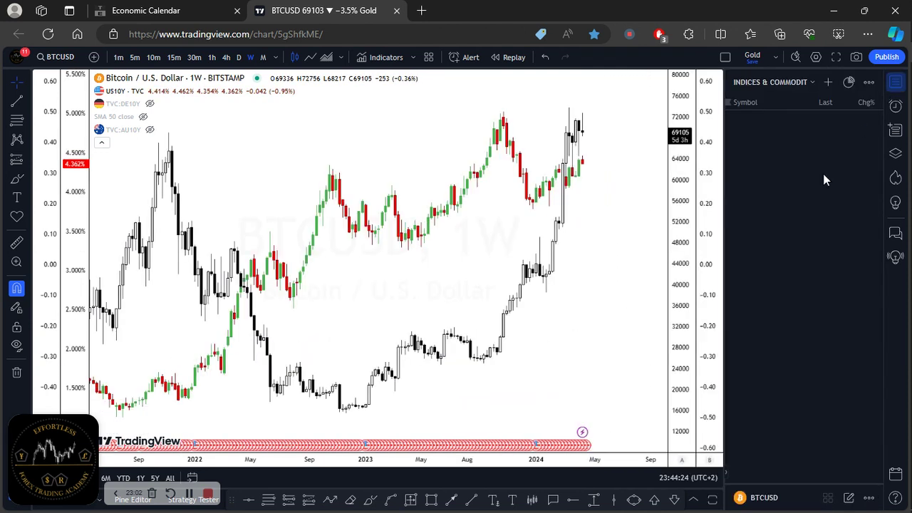
pyautogui.click(759, 170)
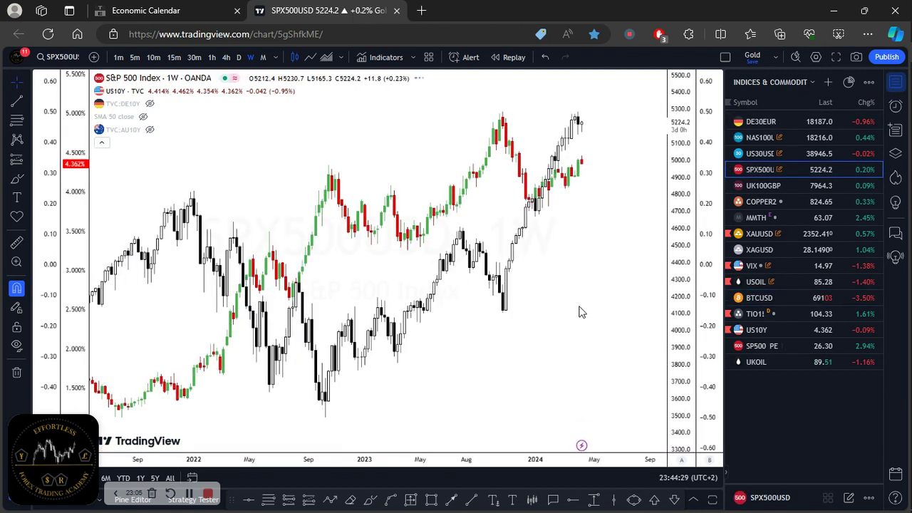
pyautogui.press('Escape')
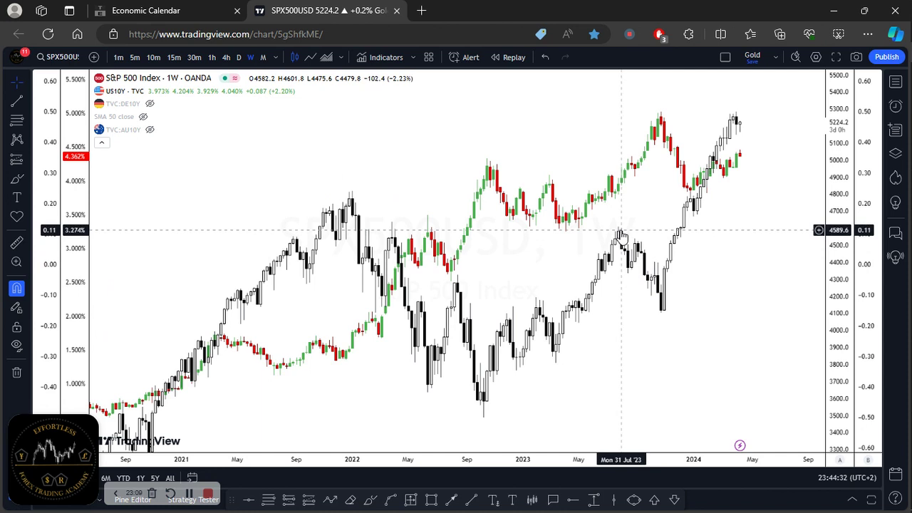
# Step: Return to the INFLATION sheet in Excel and review the USD inflation column again
pyautogui.moveTo(905, 206)
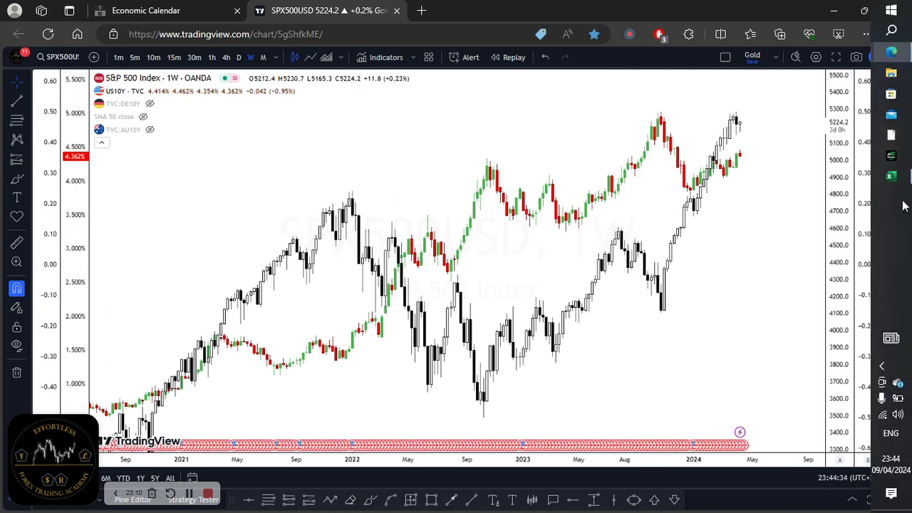
pyautogui.moveTo(903, 180)
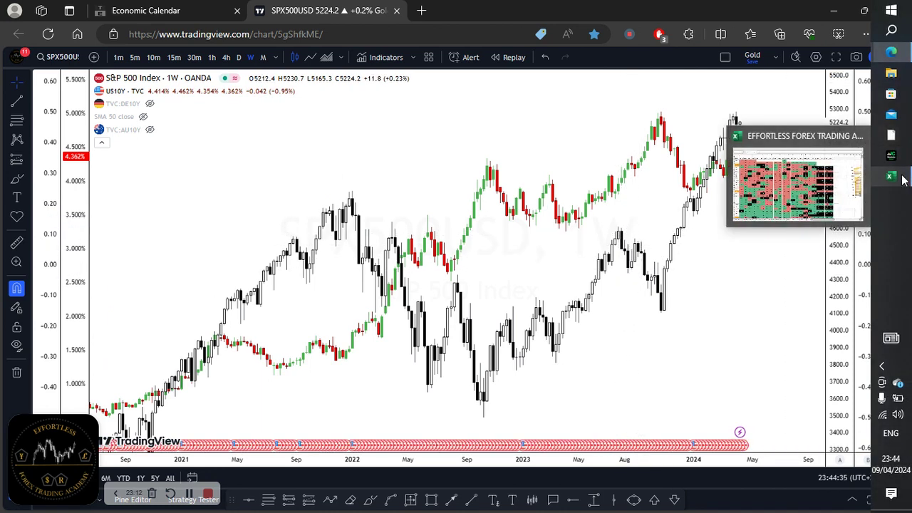
pyautogui.click(838, 198)
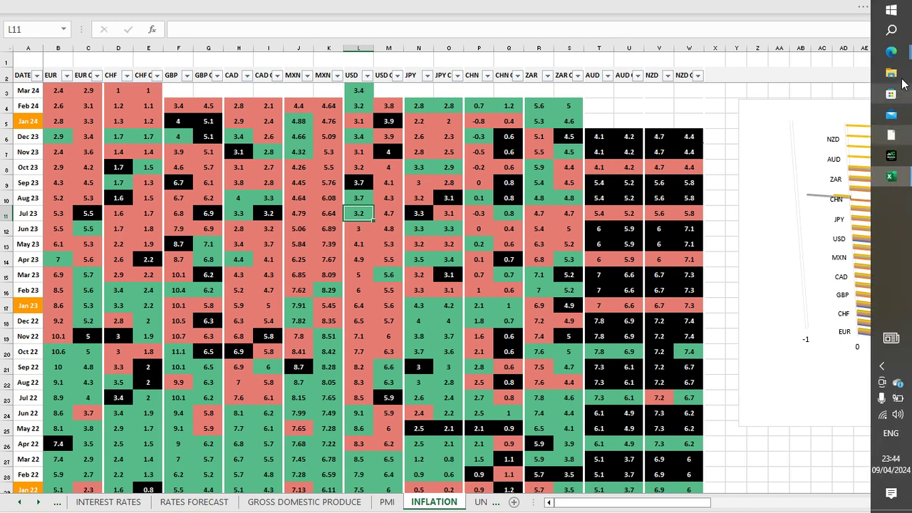
# Step: Switch to TradingView and open XAUUSD from the watchlist to compare gold with US10Y on the weekly chart
pyautogui.moveTo(891, 52)
pyautogui.click(829, 60)
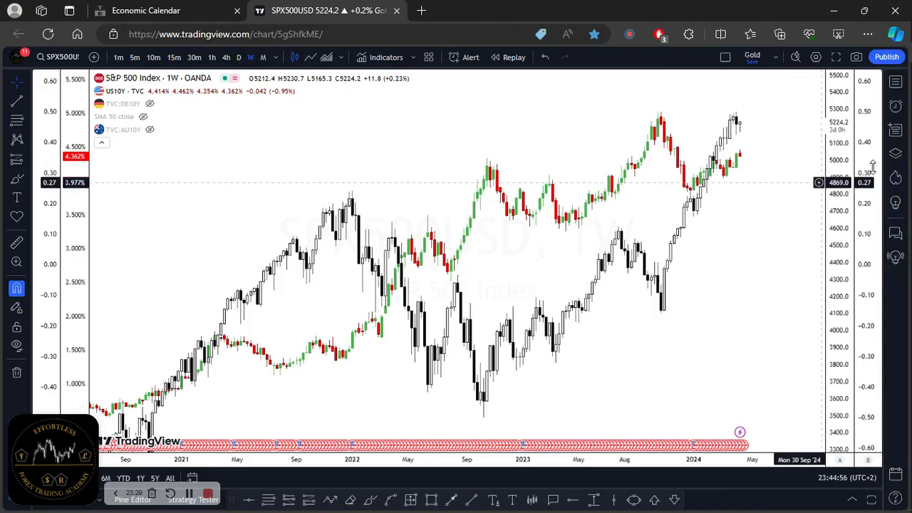
pyautogui.click(897, 83)
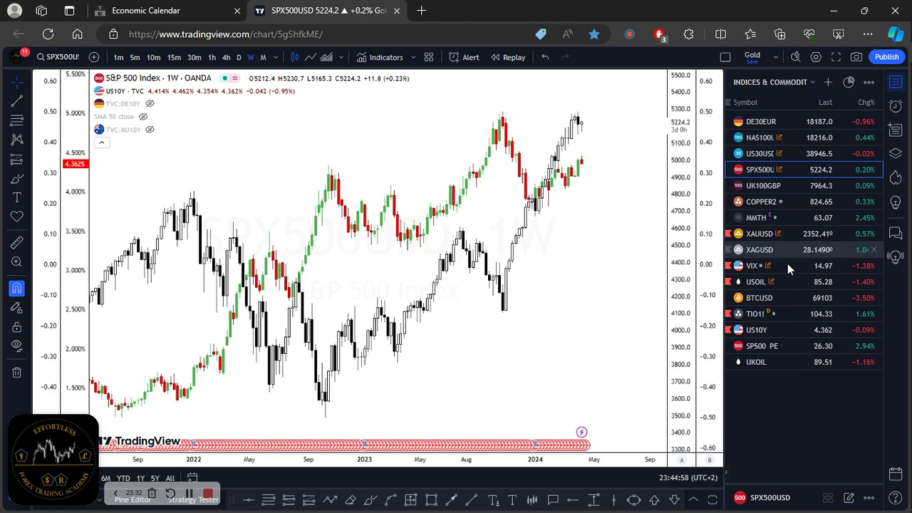
pyautogui.click(792, 235)
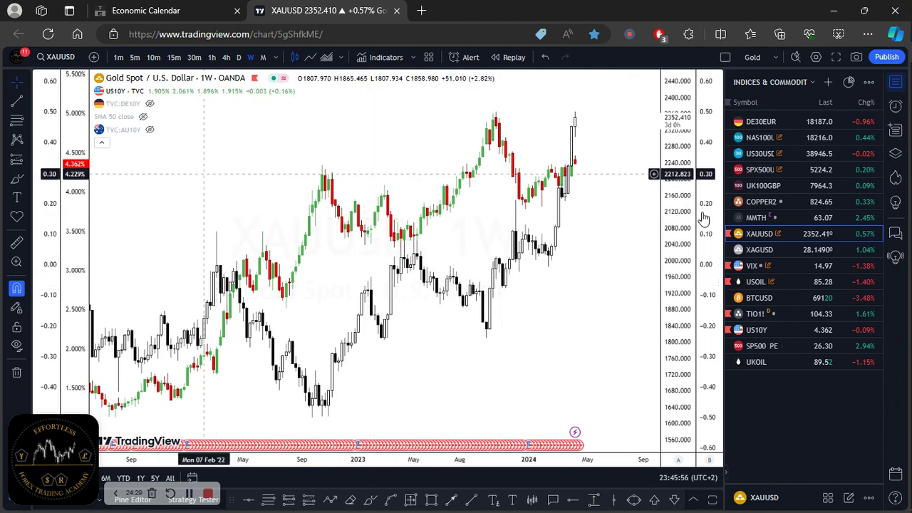
# Step: Set the XAUUSD chart to the daily timeframe and compare gold with US10Y from late 2023 to April 2024
pyautogui.click(308, 58)
pyautogui.click(294, 58)
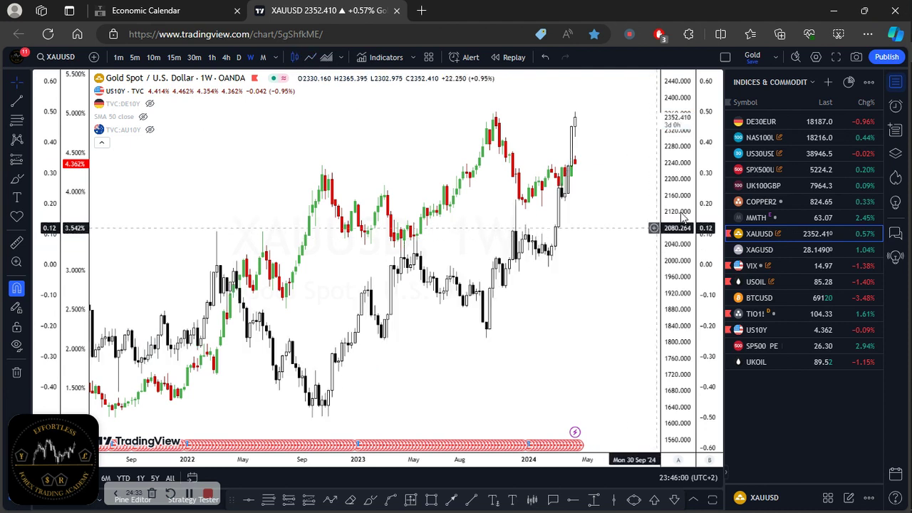
pyautogui.moveTo(607, 199); pyautogui.dragTo(517, 284)
pyautogui.scroll(3, 578, 286)
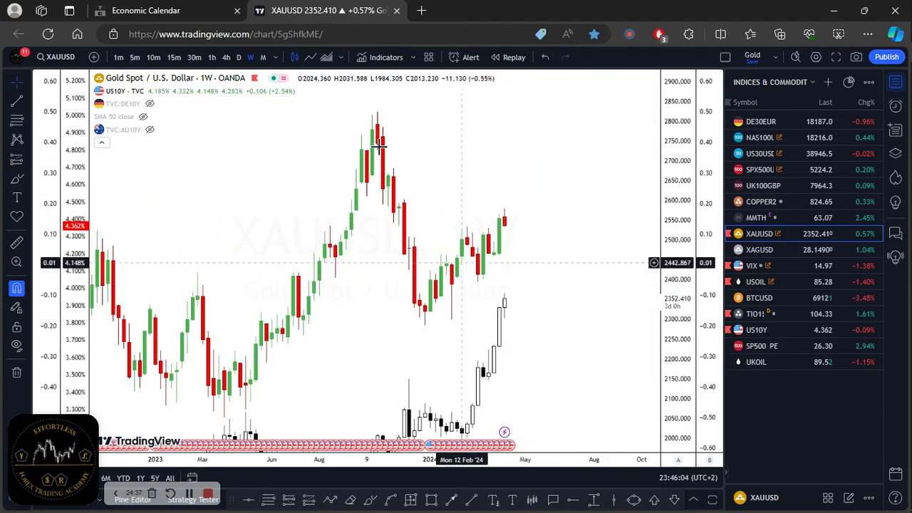
pyautogui.click(240, 57)
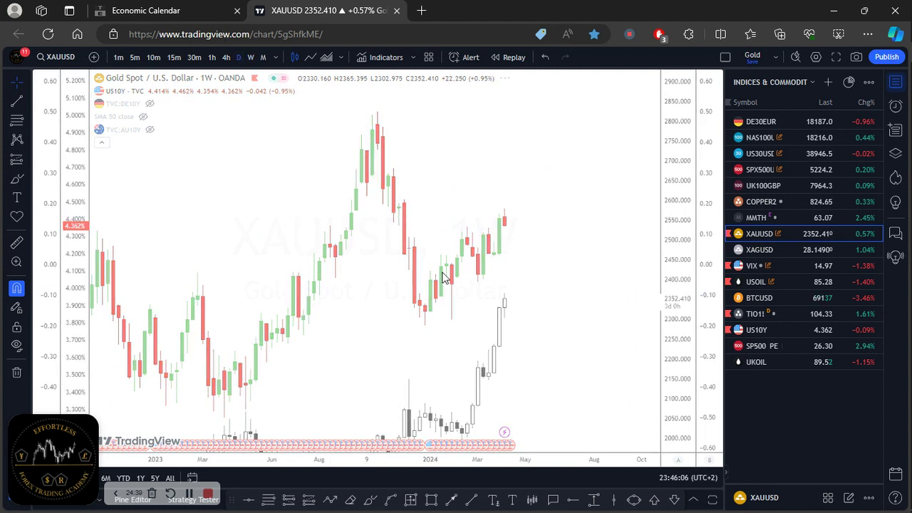
pyautogui.scroll(-1, 497, 234)
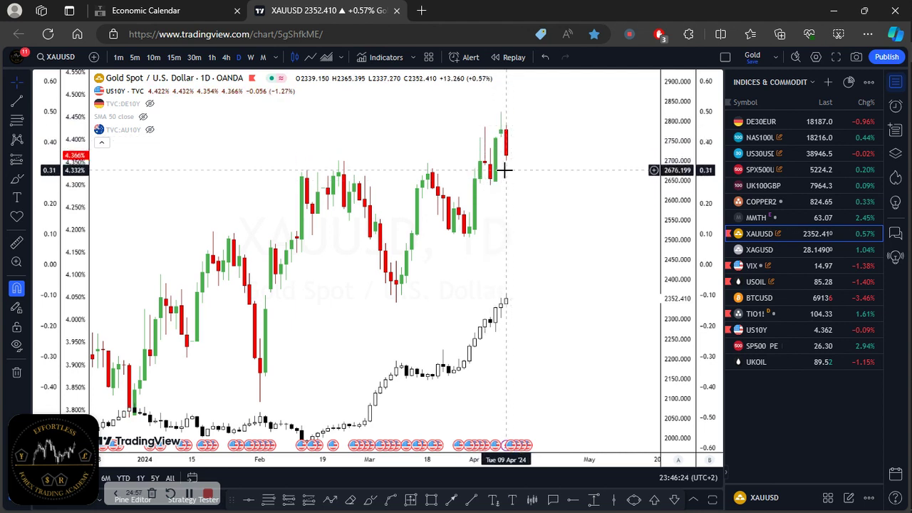
pyautogui.scroll(-2, 504, 182)
pyautogui.scroll(-2, 349, 322)
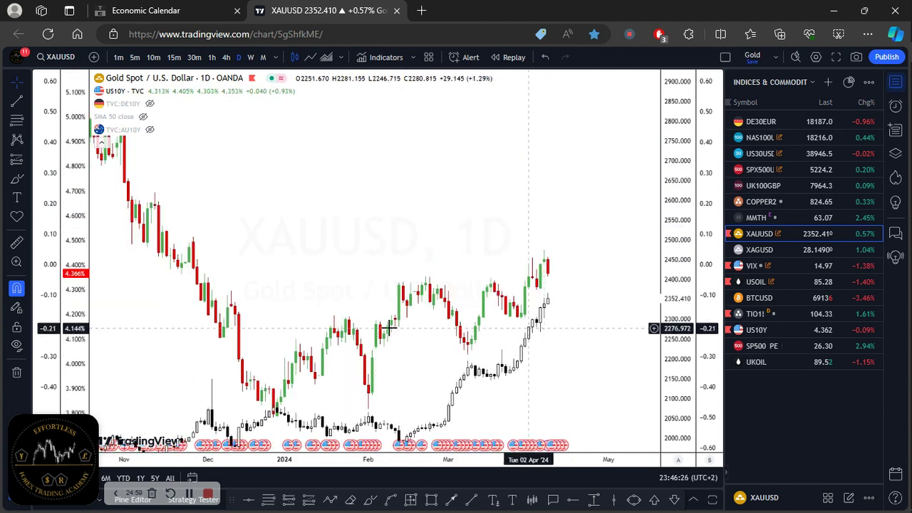
pyautogui.scroll(2, 385, 325)
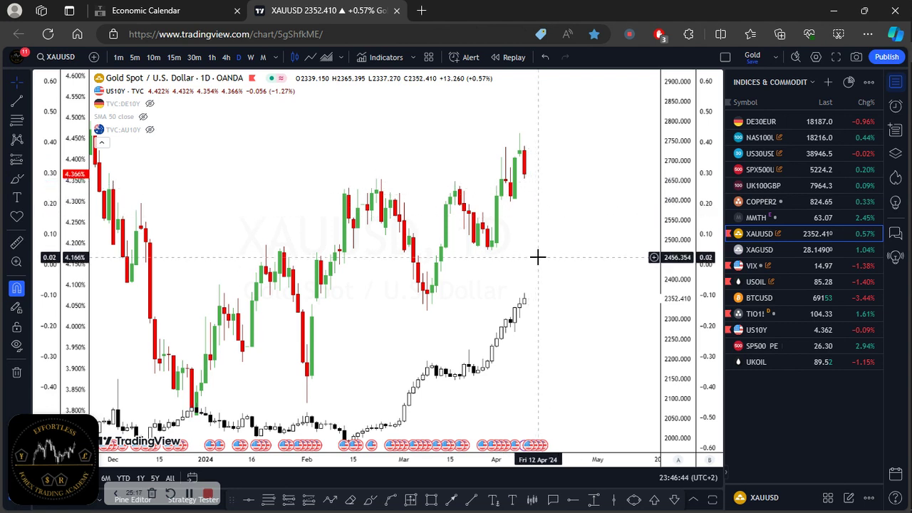
pyautogui.scroll(-2, 536, 255)
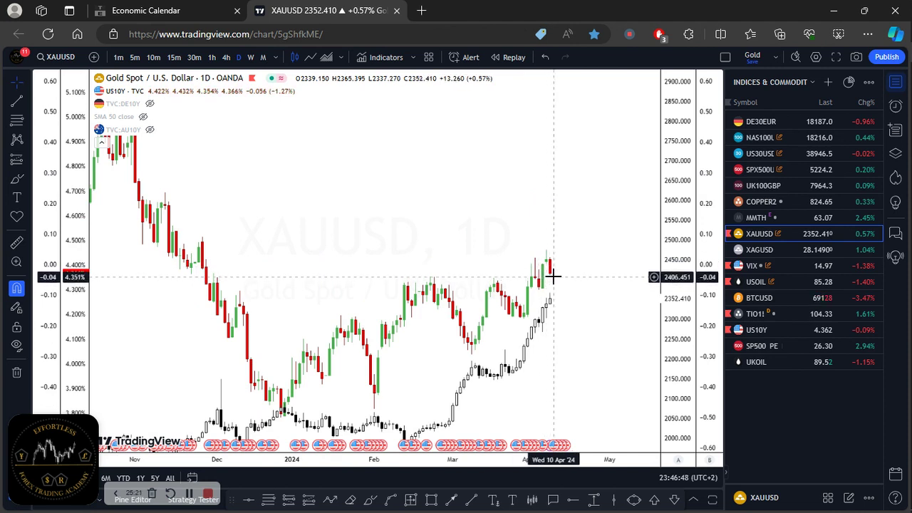
# Step: Switch the watchlist to FX USD and load USDJPY on the daily chart
pyautogui.scroll(1, 562, 272)
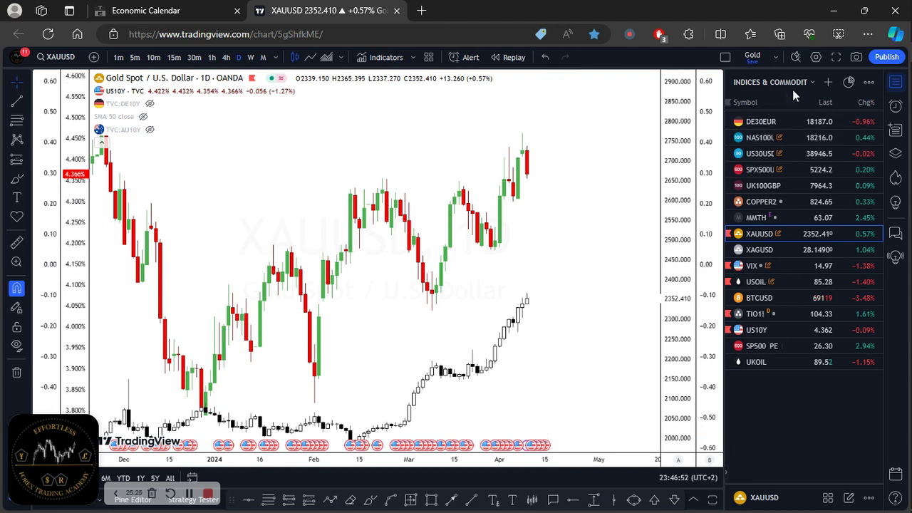
pyautogui.click(812, 82)
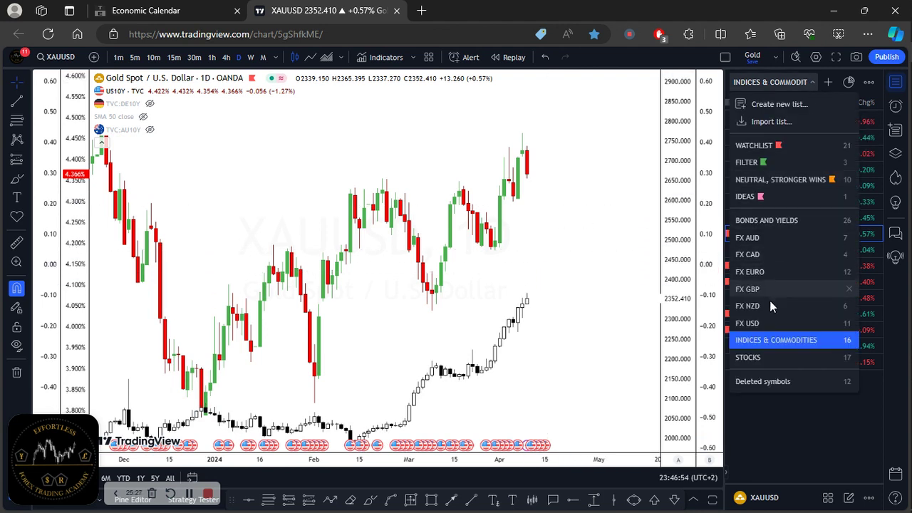
pyautogui.click(755, 323)
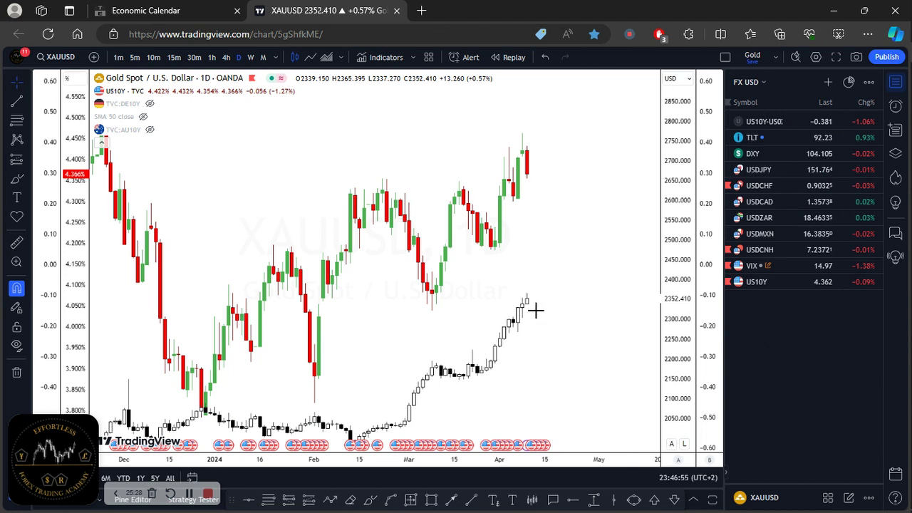
pyautogui.click(781, 172)
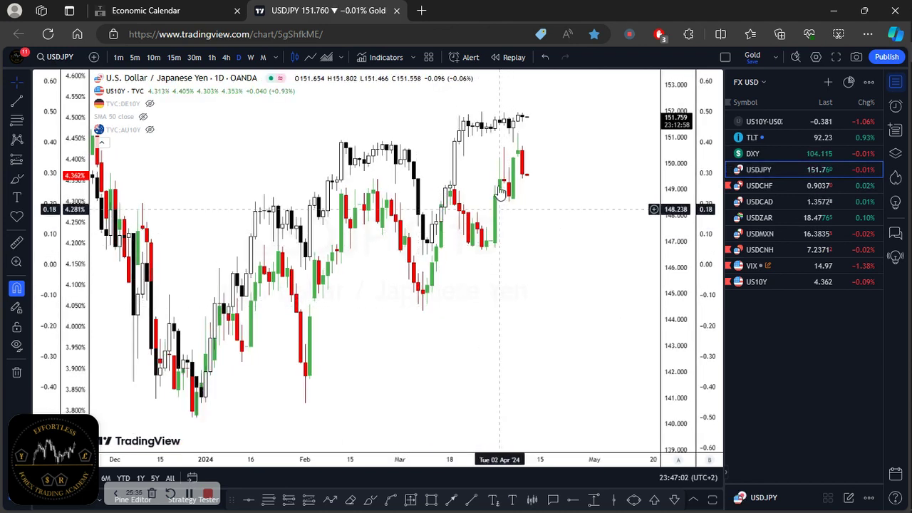
# Step: Hide the US10Y overlay on the USDJPY chart and examine the recent daily candles up to April 2024
pyautogui.scroll(3, 493, 199)
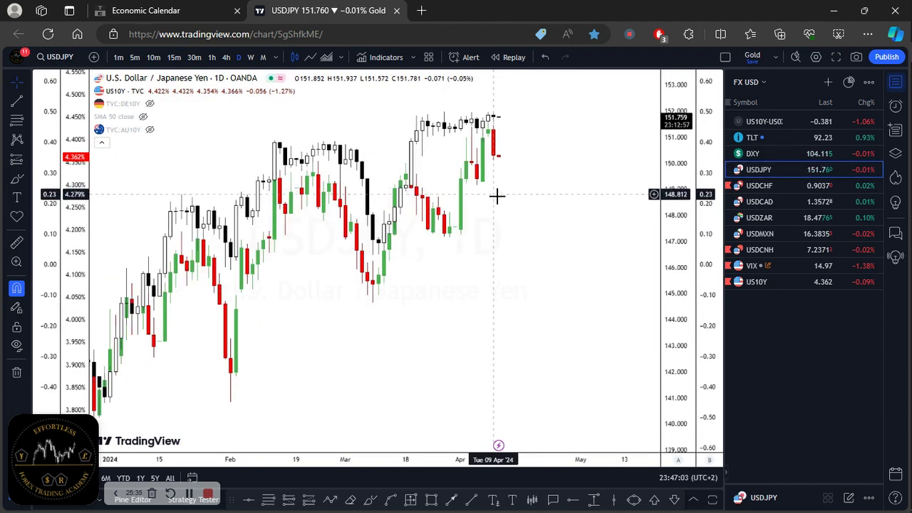
pyautogui.click(153, 91)
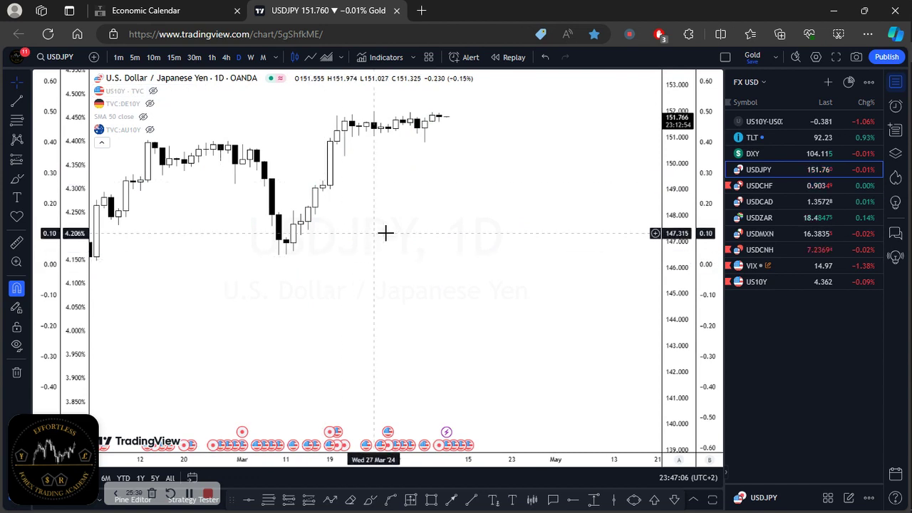
pyautogui.moveTo(484, 309); pyautogui.dragTo(613, 364)
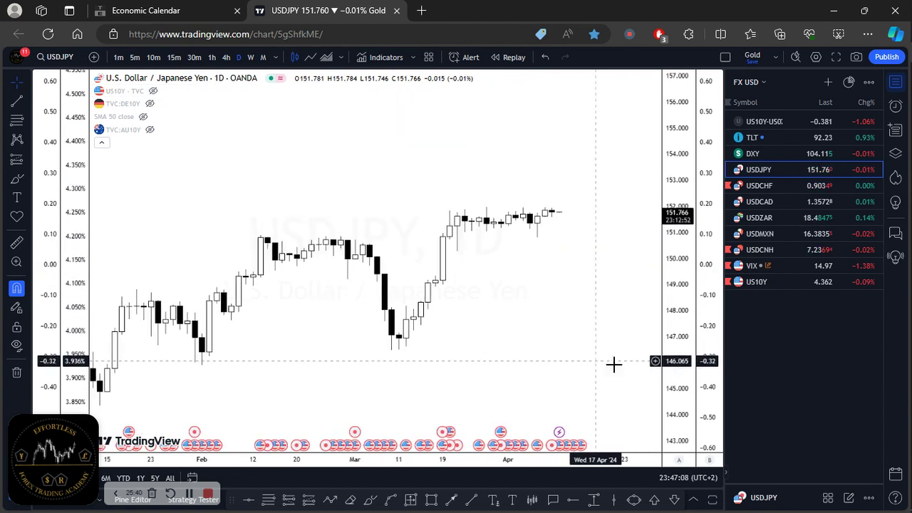
pyautogui.moveTo(671, 235); pyautogui.dragTo(676, 282)
pyautogui.moveTo(575, 267); pyautogui.dragTo(606, 297)
pyautogui.scroll(5, 575, 266)
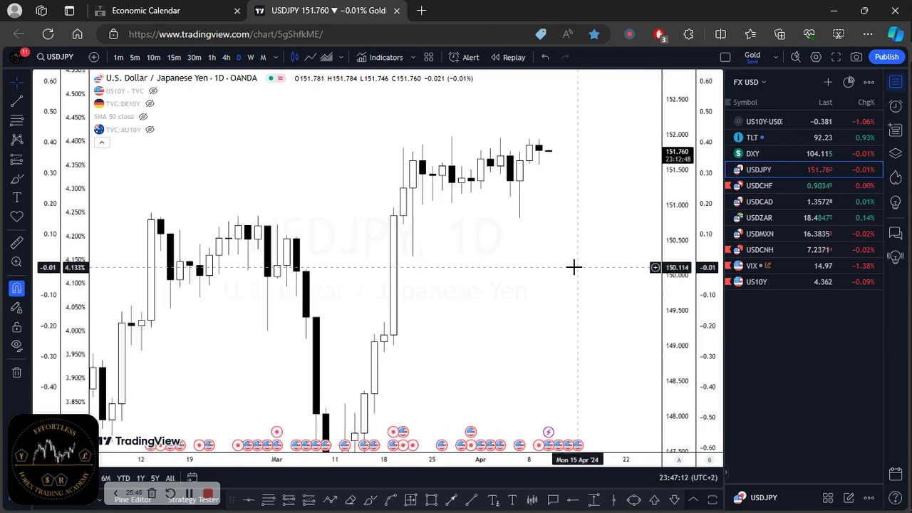
pyautogui.moveTo(667, 306); pyautogui.dragTo(665, 257)
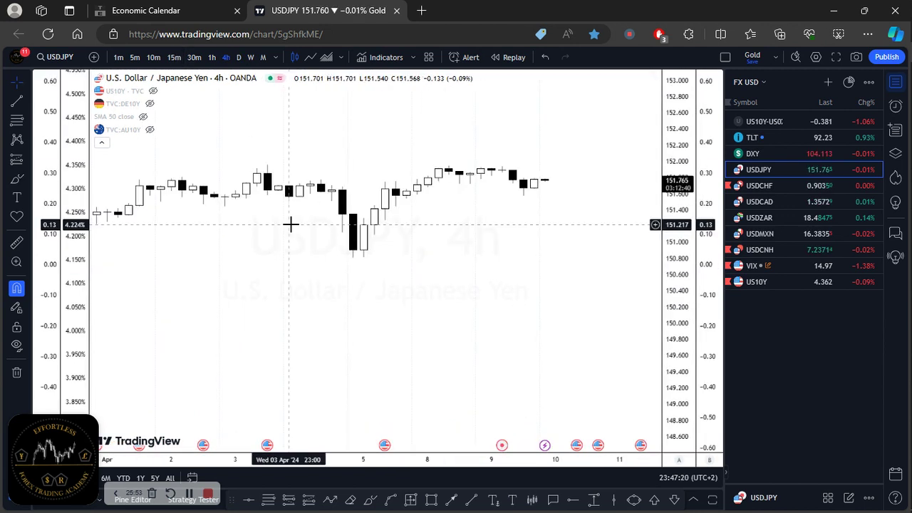
# Step: Return USDJPY to the daily timeframe and draw a horizontal ray at 151.342 starting from the 29 March candle
pyautogui.scroll(-5, 292, 226)
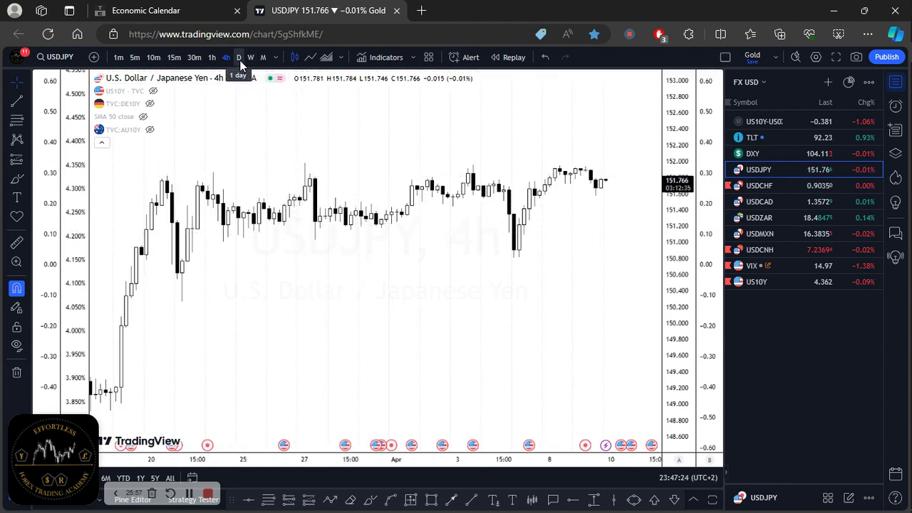
pyautogui.write('1D')
pyautogui.press('Return')
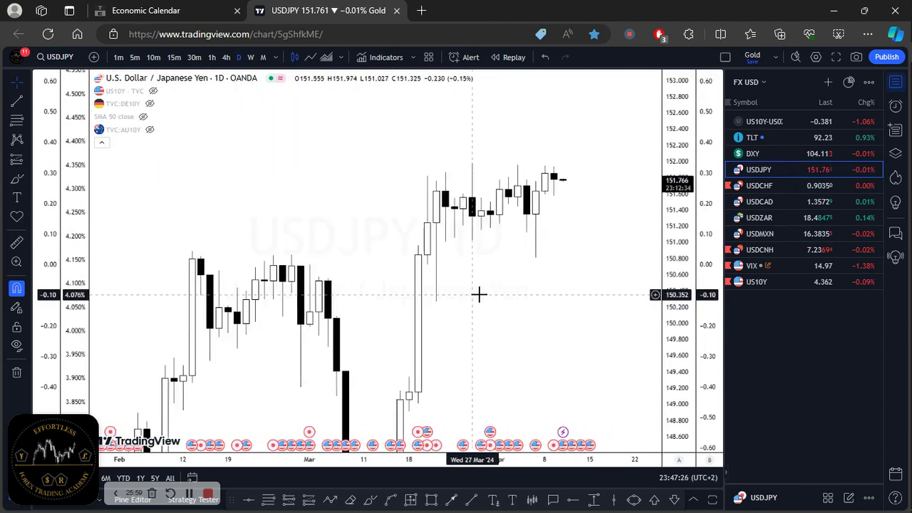
pyautogui.hscroll(2, 590, 287)
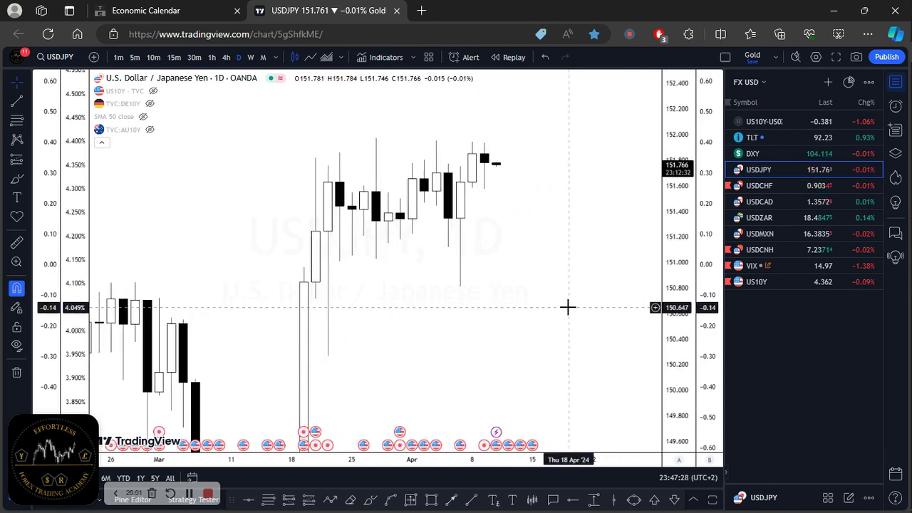
pyautogui.click(573, 501)
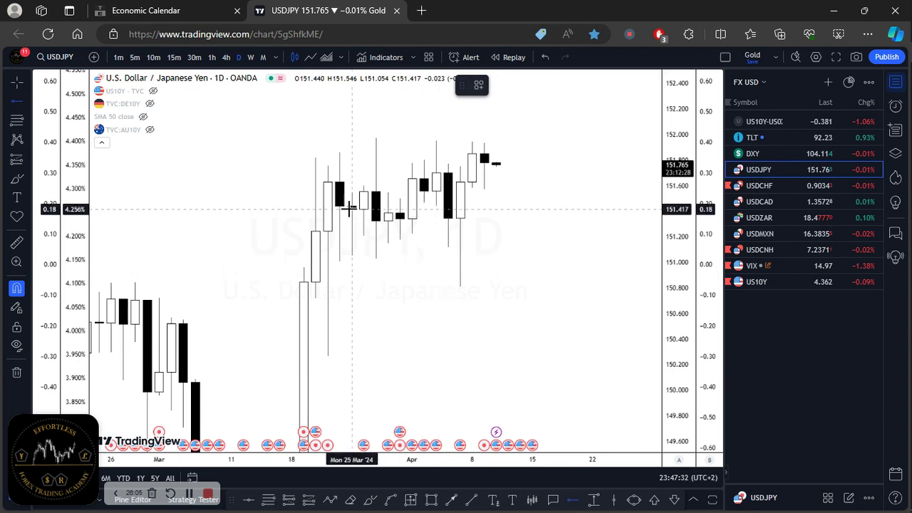
pyautogui.click(401, 219)
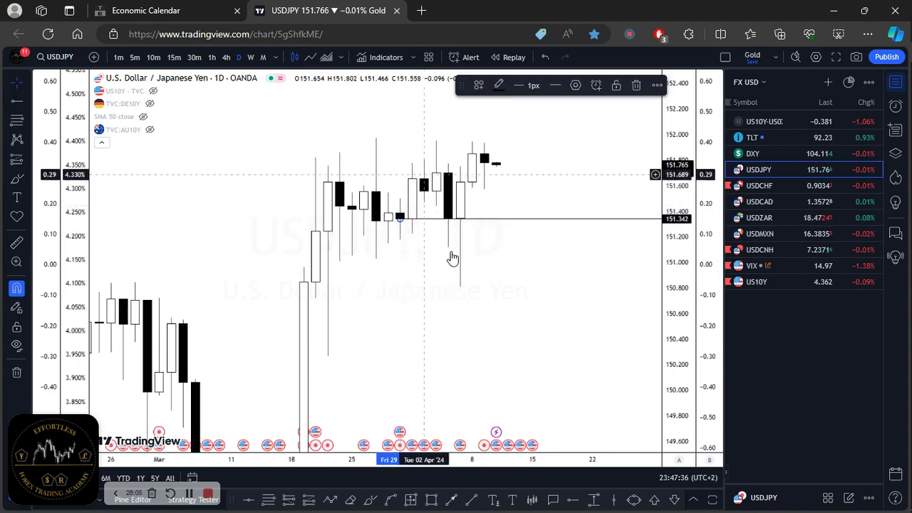
# Step: Examine USDJPY around the 151.342 line on the 1-hour and 4-hour timeframes, finishing on the 1-hour chart
pyautogui.click(226, 57)
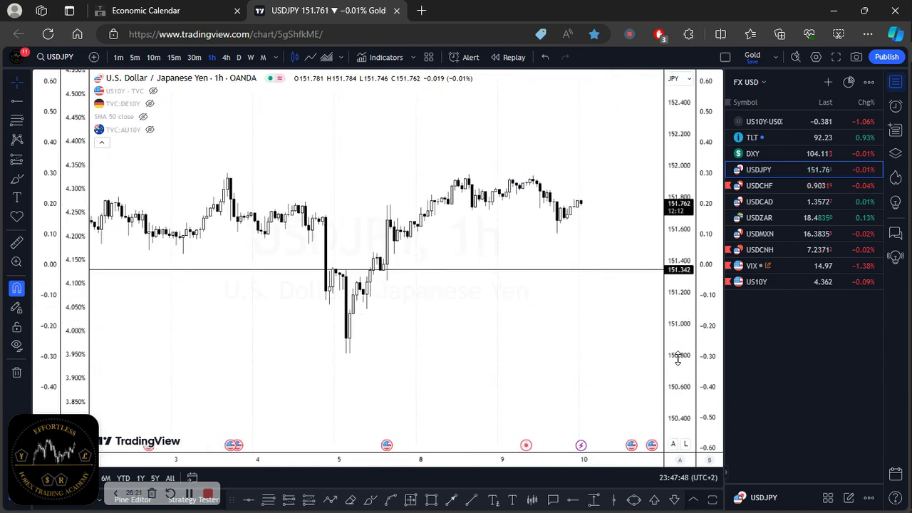
pyautogui.moveTo(503, 250); pyautogui.dragTo(460, 241)
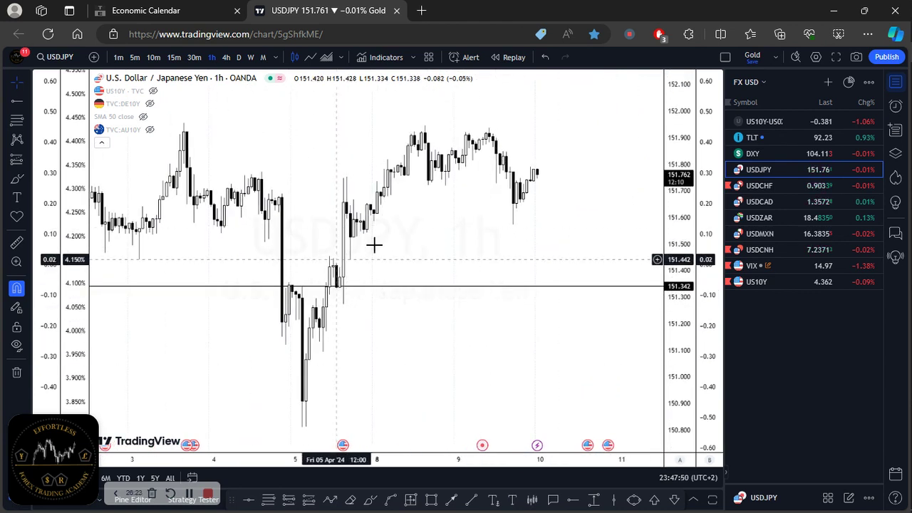
pyautogui.click(226, 58)
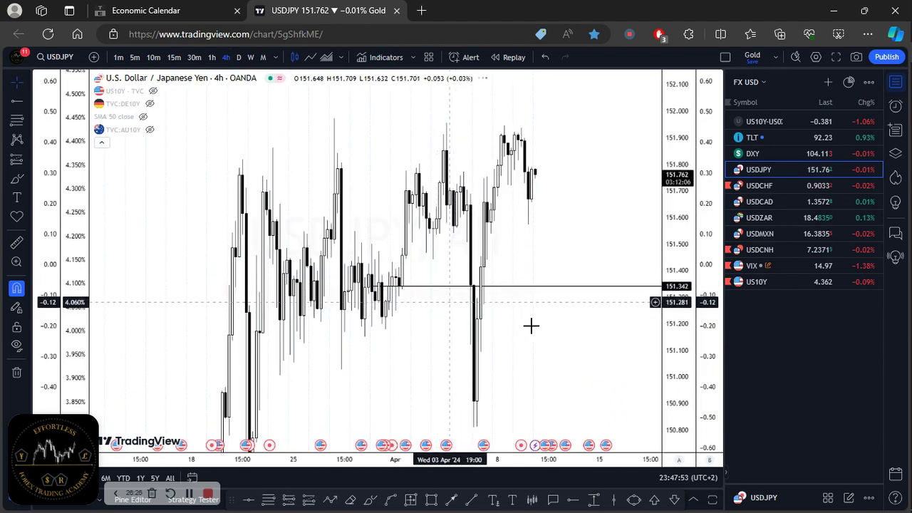
pyautogui.scroll(5, 530, 326)
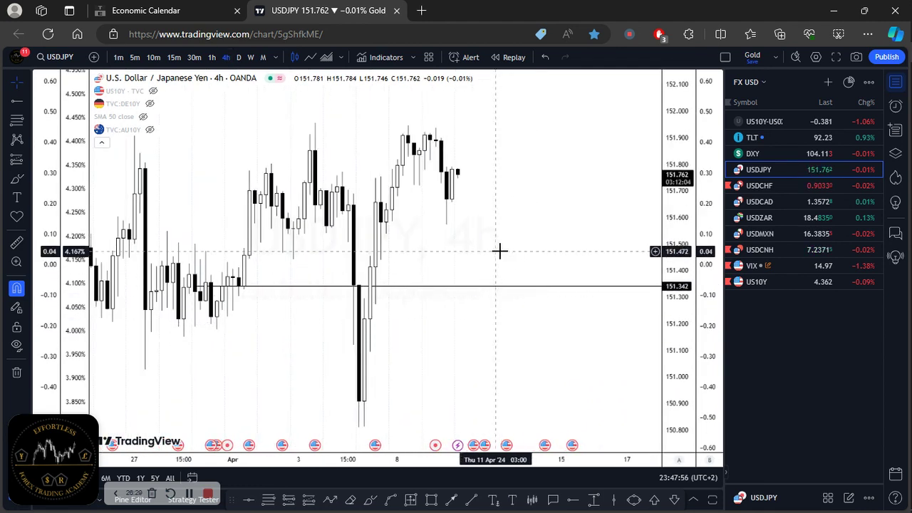
pyautogui.moveTo(499, 250); pyautogui.dragTo(534, 250)
pyautogui.click(214, 58)
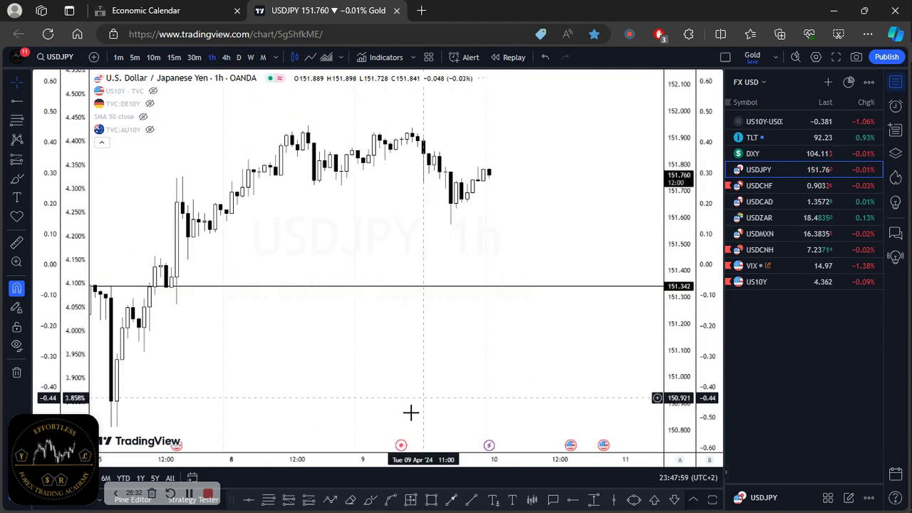
pyautogui.click(409, 428)
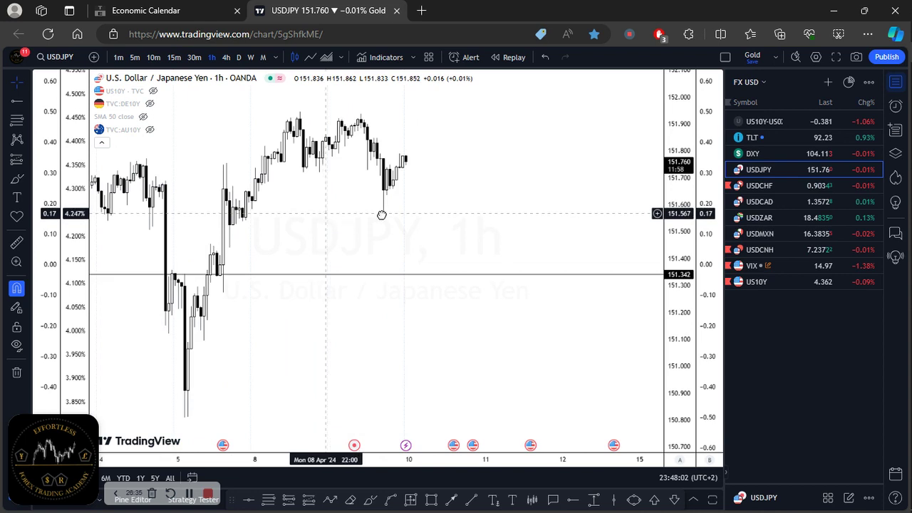
# Step: Draw a yellow rectangle zone from 151.218 down to about 151.095, starting at the 5 April candles on the 1-hour chart
pyautogui.moveTo(381, 215); pyautogui.dragTo(444, 209)
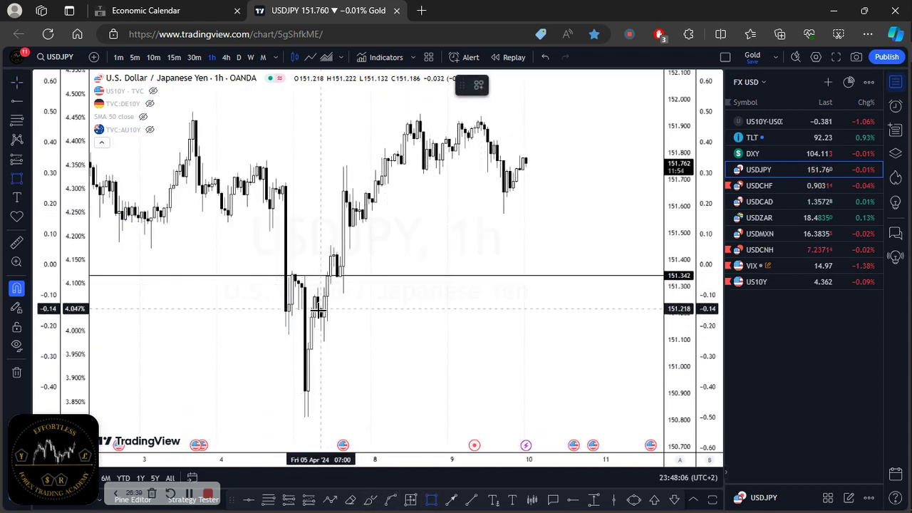
pyautogui.moveTo(321, 308); pyautogui.dragTo(322, 341)
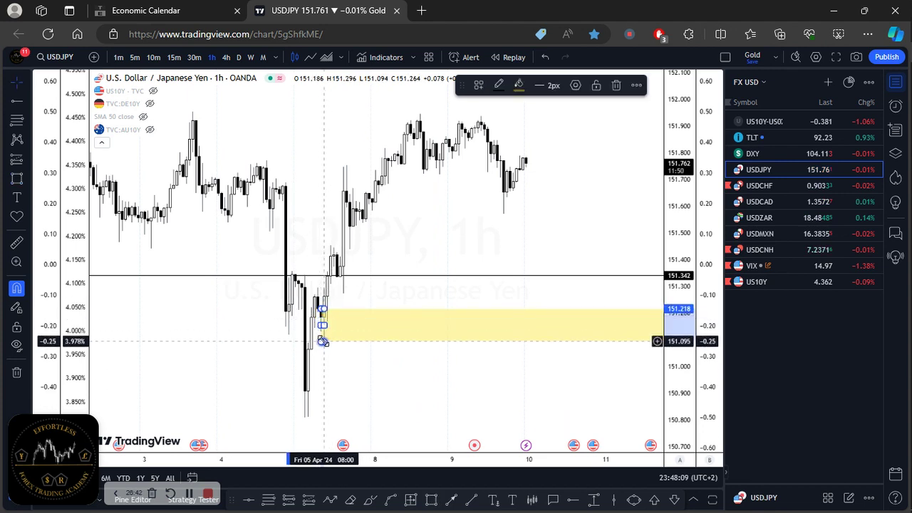
pyautogui.click(335, 352)
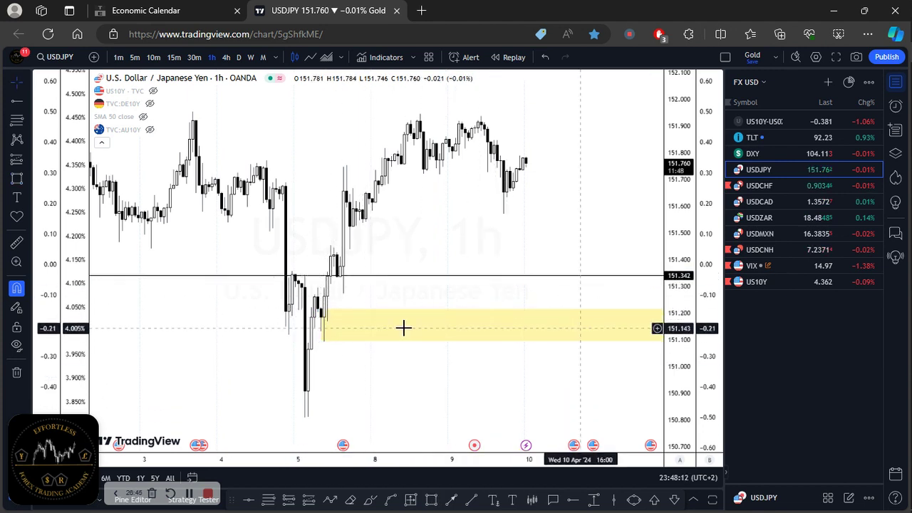
# Step: Draw a projected path arrow falling from the current USDJPY price area to just above the yellow zone, then rising to about 151.893
pyautogui.moveTo(391, 224); pyautogui.dragTo(384, 223)
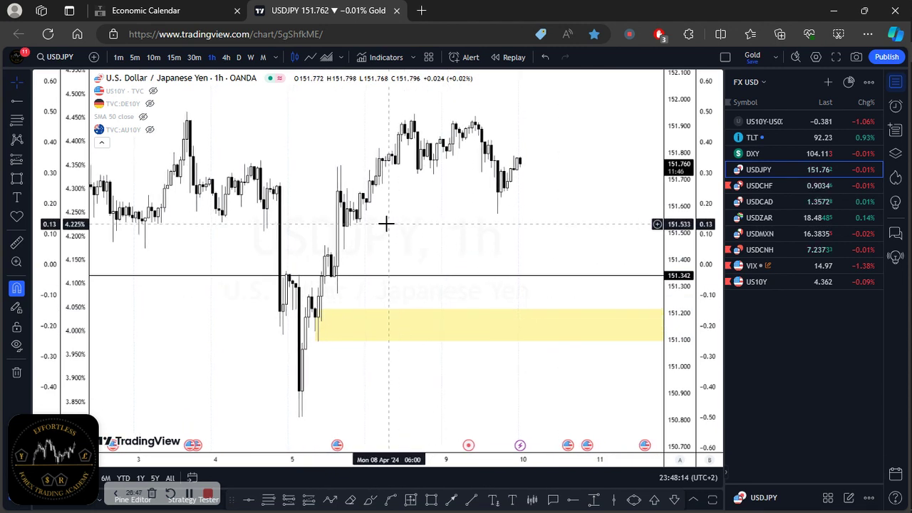
pyautogui.moveTo(484, 236); pyautogui.dragTo(368, 250)
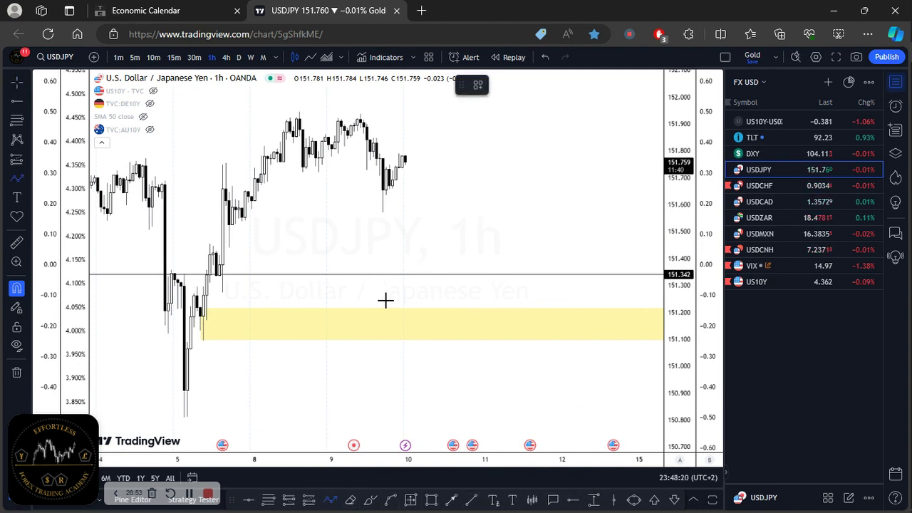
pyautogui.moveTo(415, 195); pyautogui.dragTo(448, 305)
pyautogui.click(448, 304)
pyautogui.doubleClick(507, 128)
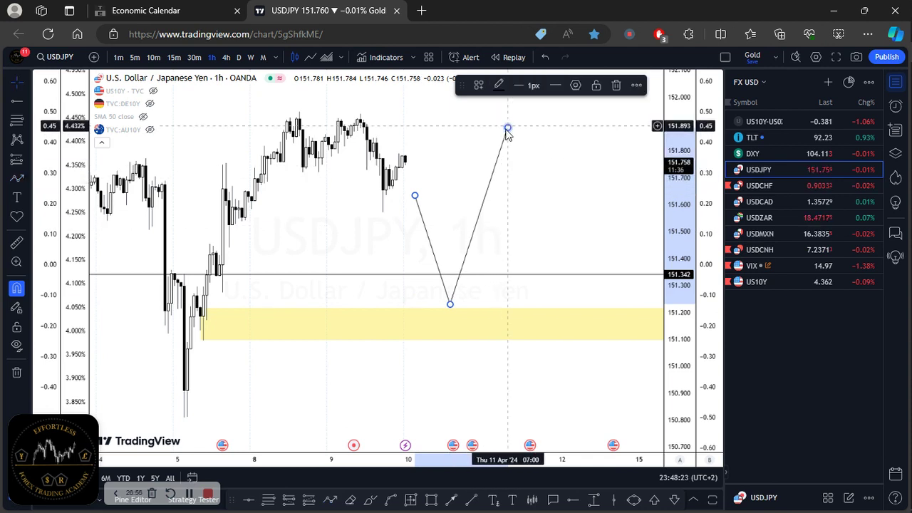
pyautogui.click(499, 235)
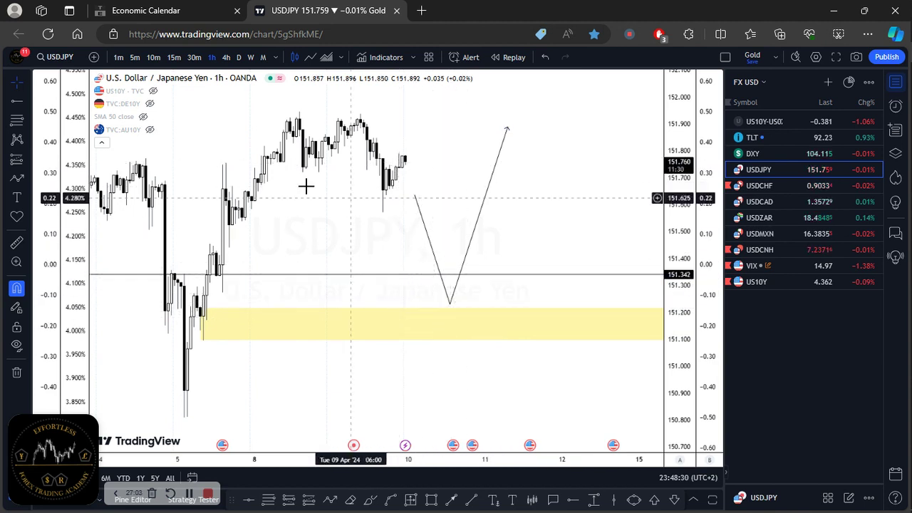
# Step: Set the daily timeframe, load USDCHF from the watchlist and examine its recent candles and existing drawings
pyautogui.click(239, 57)
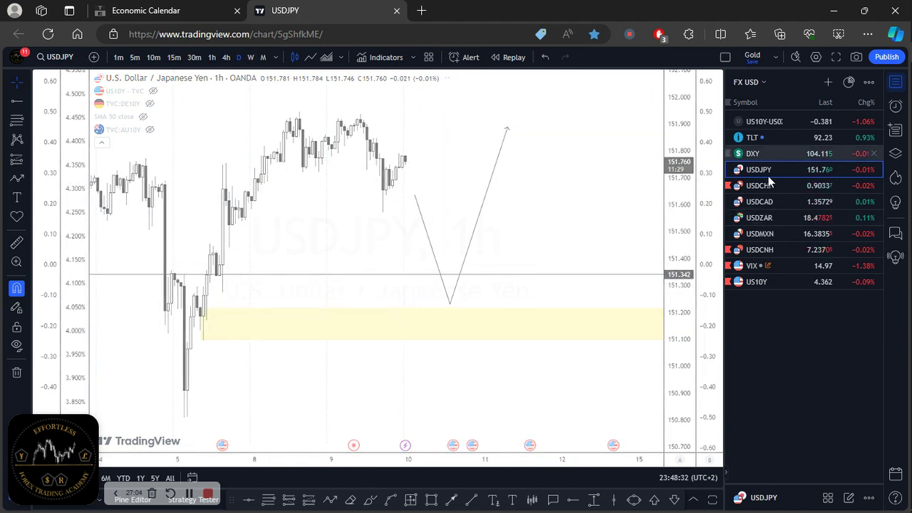
pyautogui.press('Down')
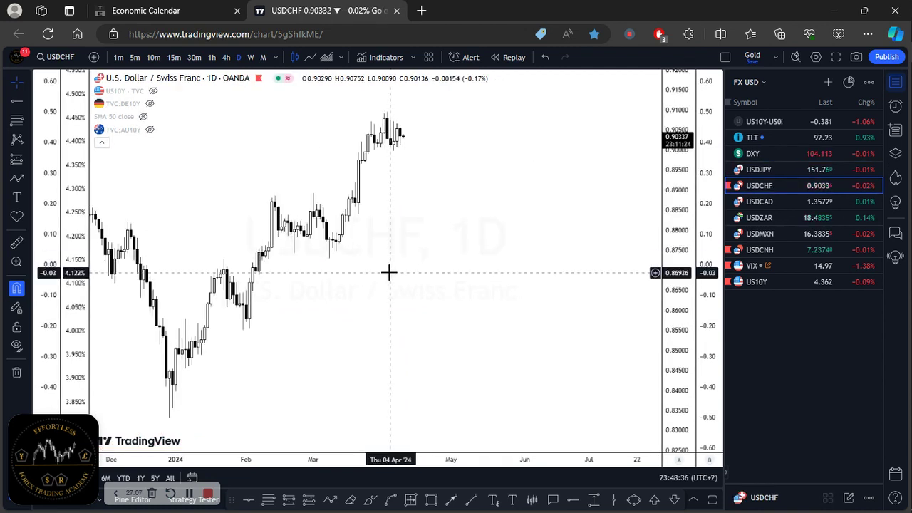
pyautogui.scroll(3, 495, 293)
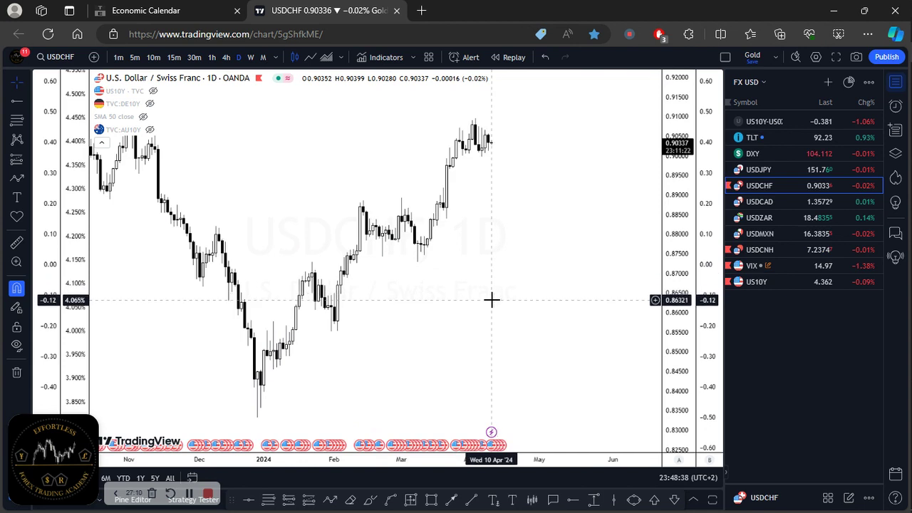
pyautogui.scroll(2, 499, 298)
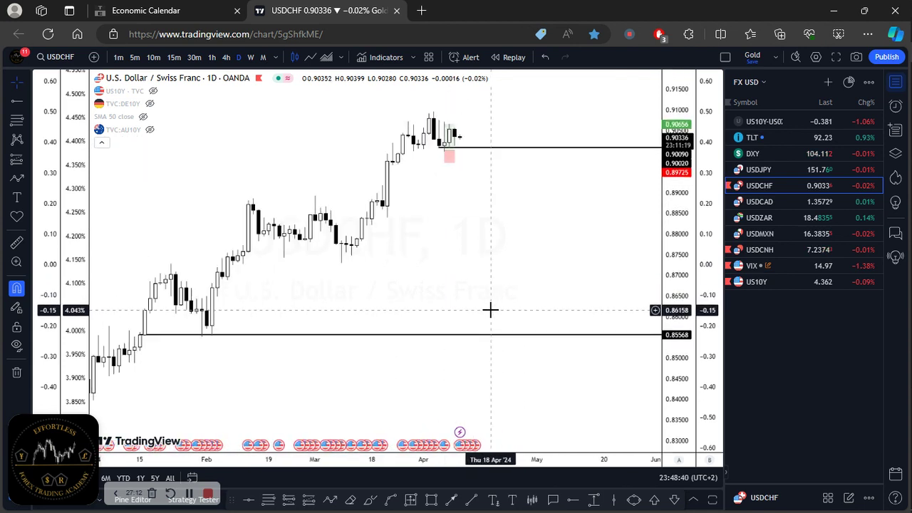
pyautogui.scroll(3, 522, 279)
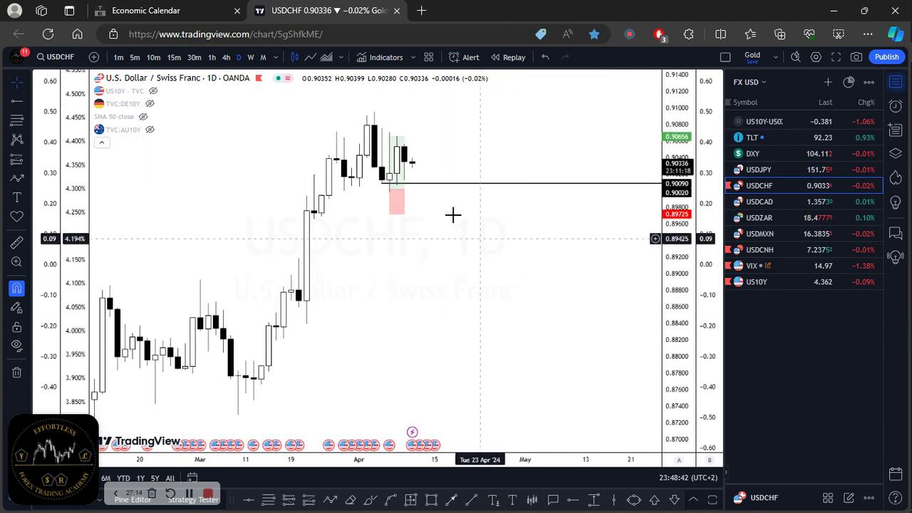
# Step: Delete the long position drawing and the horizontal ray at 0.90090 from the USDCHF chart
pyautogui.click(466, 121)
pyautogui.click(600, 85)
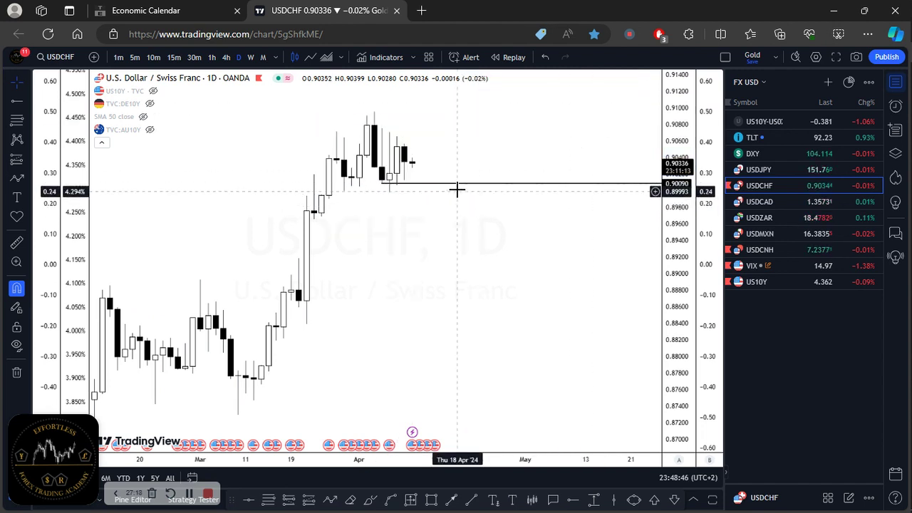
pyautogui.click(434, 184)
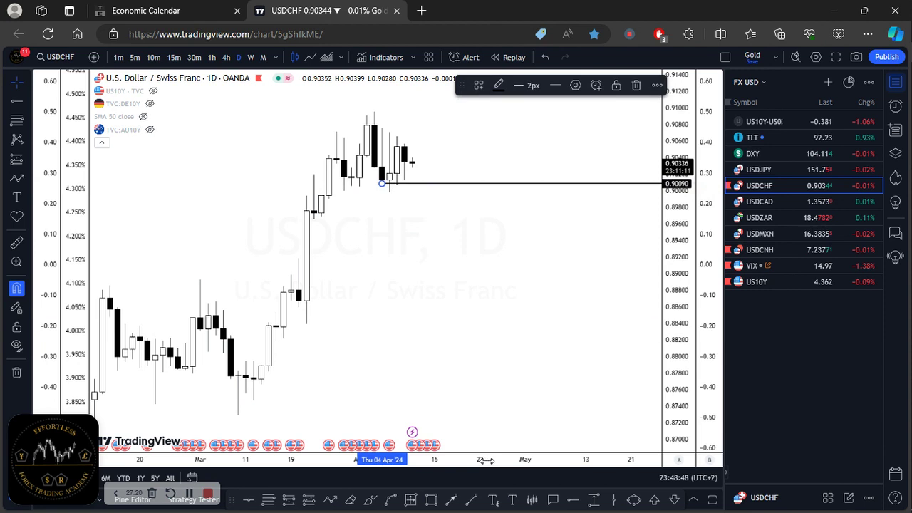
pyautogui.click(636, 86)
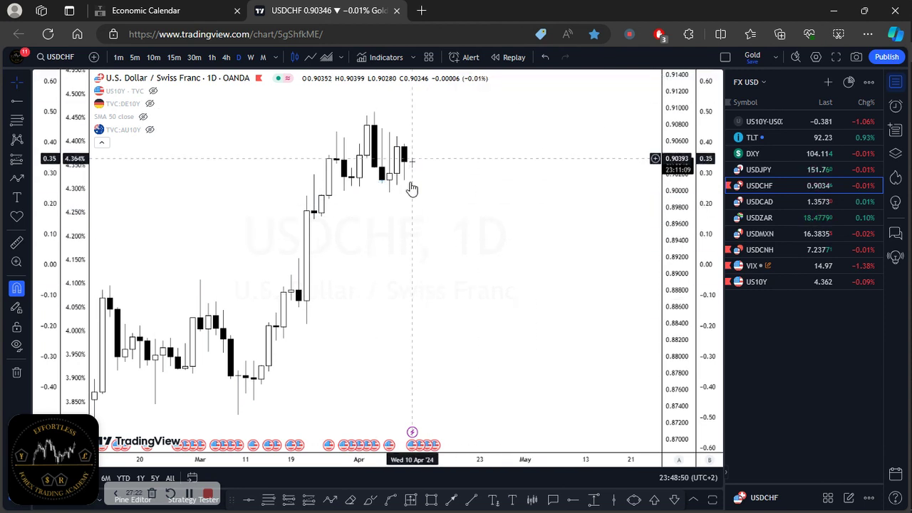
# Step: Draw a yellow rectangle zone from about 0.9015 down to 0.9000 on the USDCHF daily chart, starting at the late-March candles
pyautogui.moveTo(550, 279); pyautogui.dragTo(613, 300)
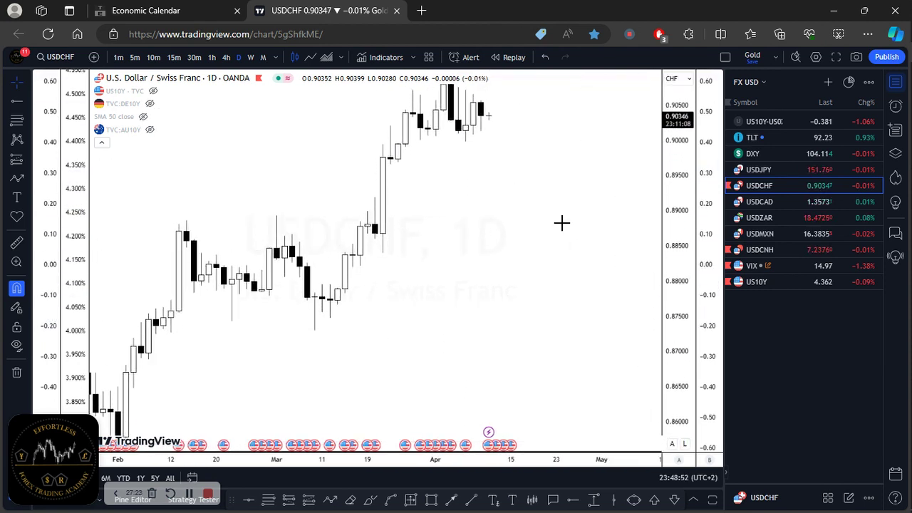
pyautogui.moveTo(510, 226); pyautogui.dragTo(507, 296)
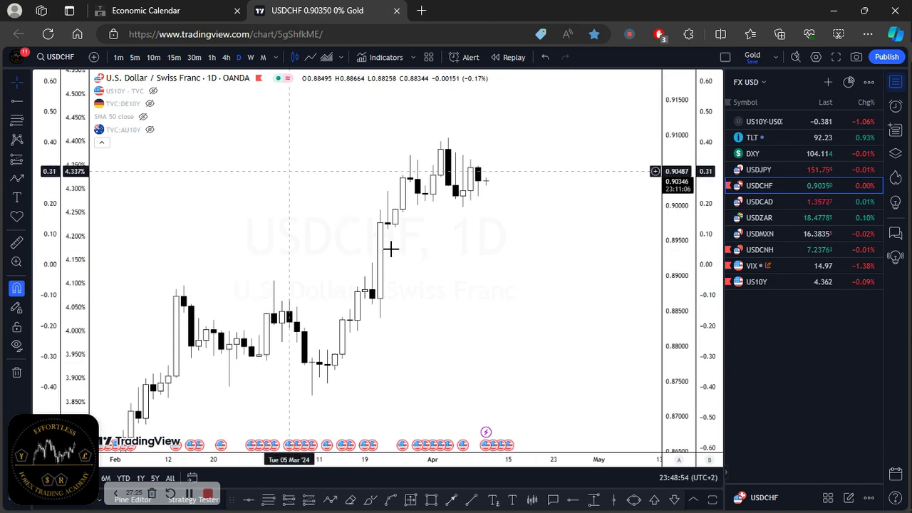
pyautogui.scroll(2, 492, 290)
pyautogui.moveTo(530, 174); pyautogui.dragTo(570, 366)
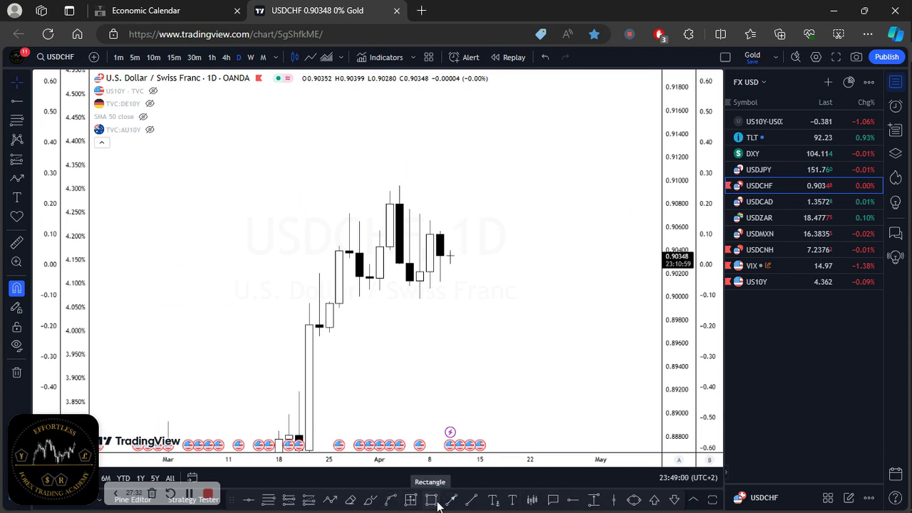
pyautogui.moveTo(369, 278); pyautogui.dragTo(360, 297)
pyautogui.click(360, 316)
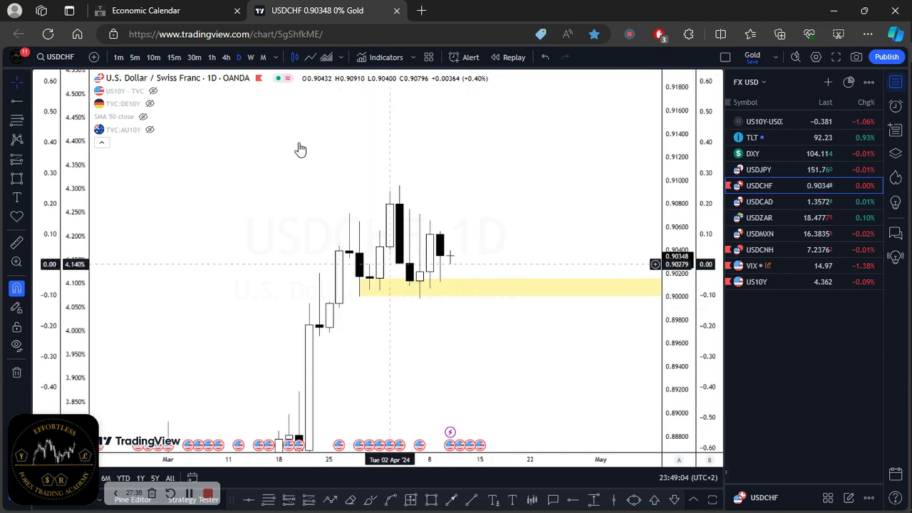
# Step: Set the 4-hour timeframe and place a horizontal ray at 0.89946, just below the yellow zone on USDCHF
pyautogui.click(226, 57)
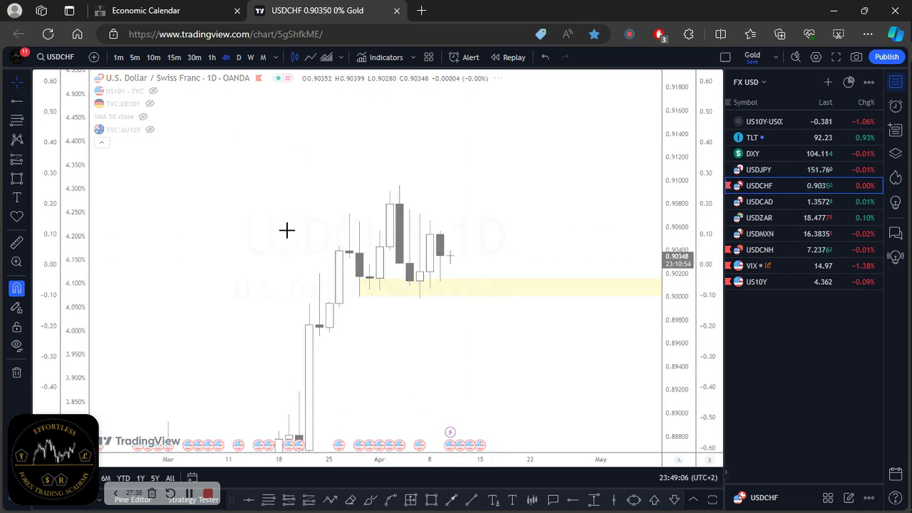
pyautogui.hscroll(-5, 287, 229)
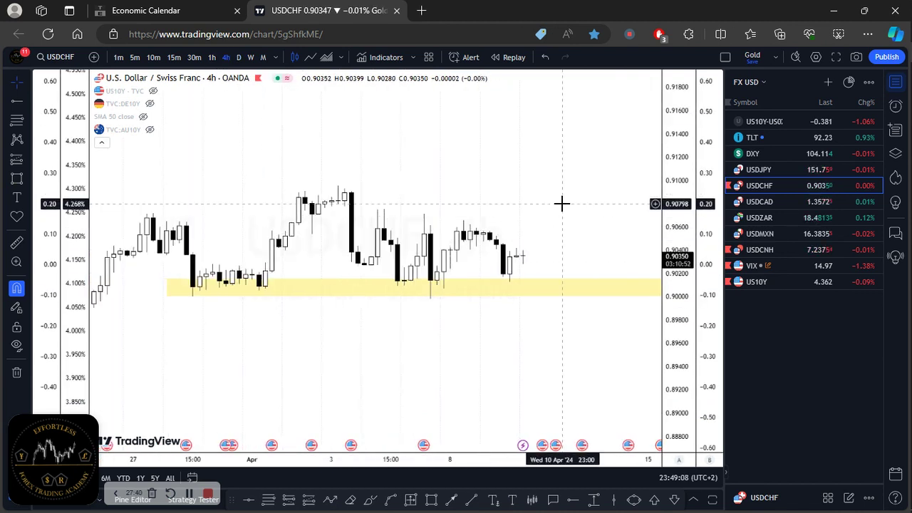
pyautogui.hscroll(-2, 569, 210)
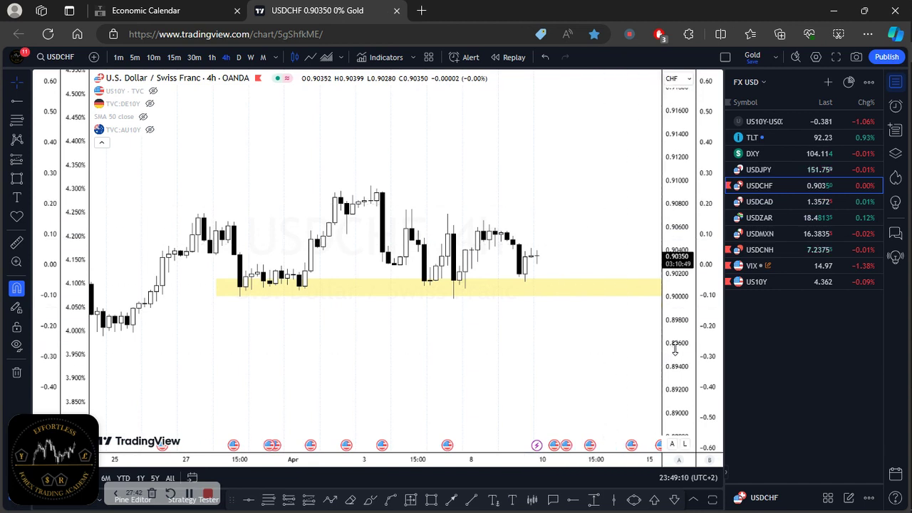
pyautogui.moveTo(675, 349); pyautogui.dragTo(643, 273)
pyautogui.hscroll(-5, 521, 192)
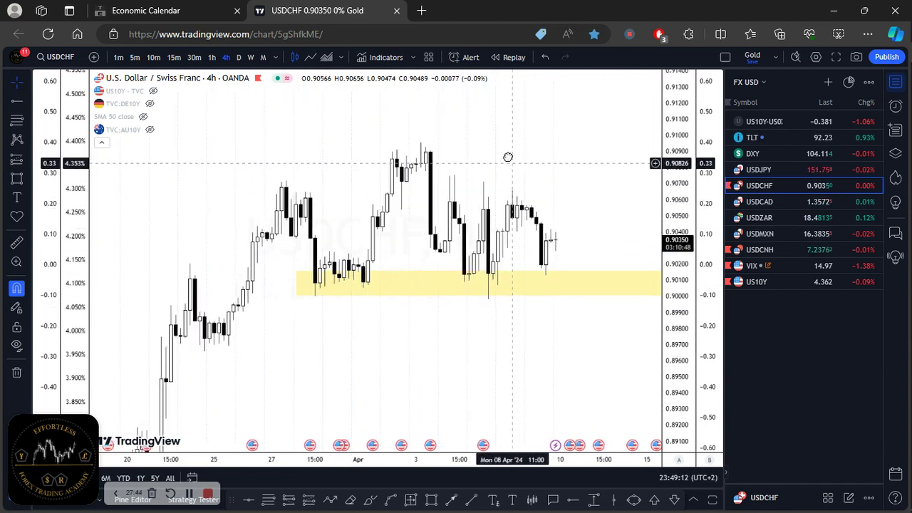
pyautogui.moveTo(507, 156); pyautogui.dragTo(494, 270)
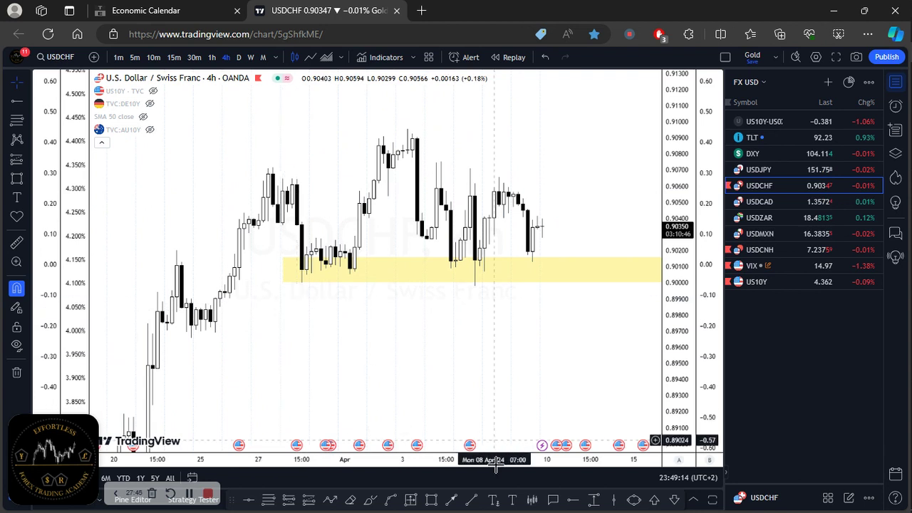
pyautogui.click(573, 501)
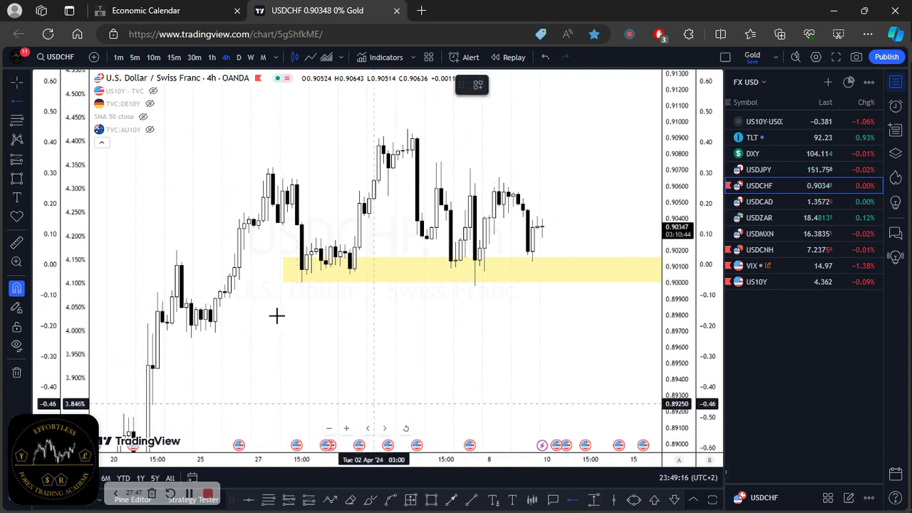
pyautogui.click(222, 295)
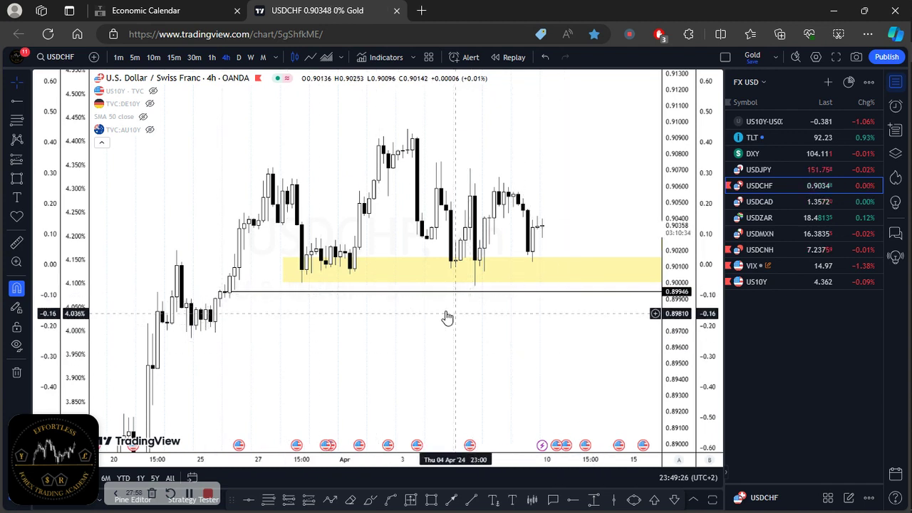
# Step: Examine USDCHF price action around the yellow zone and the ray below it, ending on the 4-hour chart
pyautogui.click(239, 57)
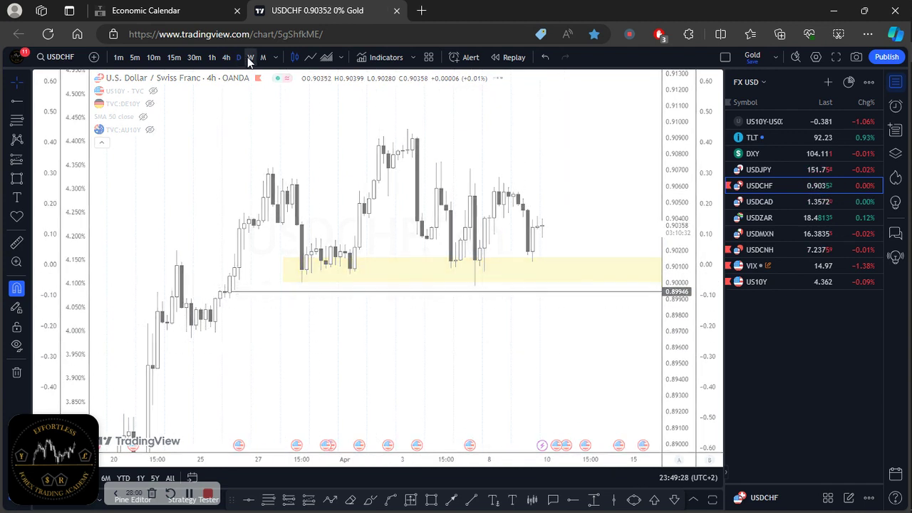
pyautogui.scroll(5, 360, 269)
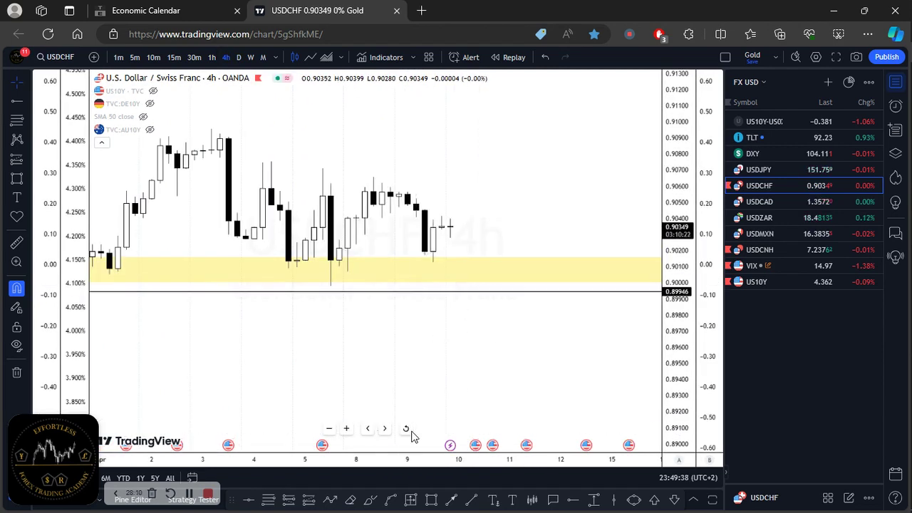
pyautogui.click(406, 430)
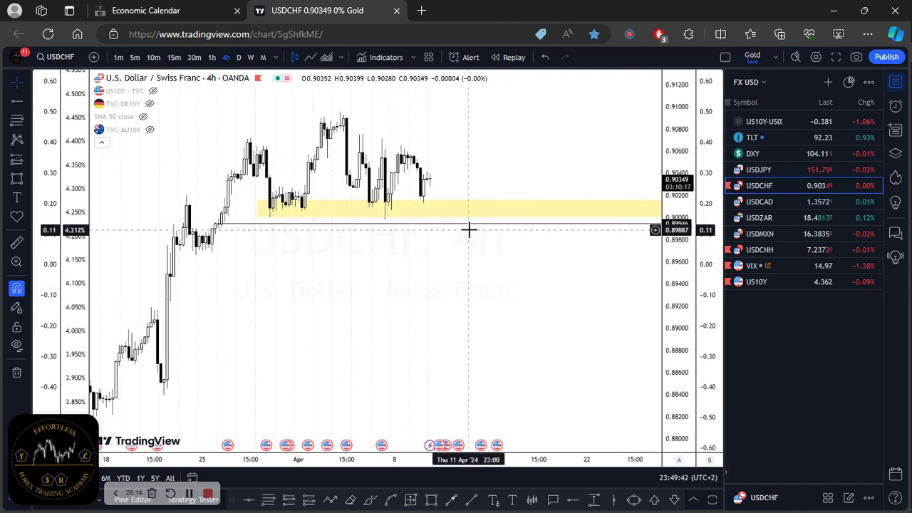
pyautogui.click(425, 209)
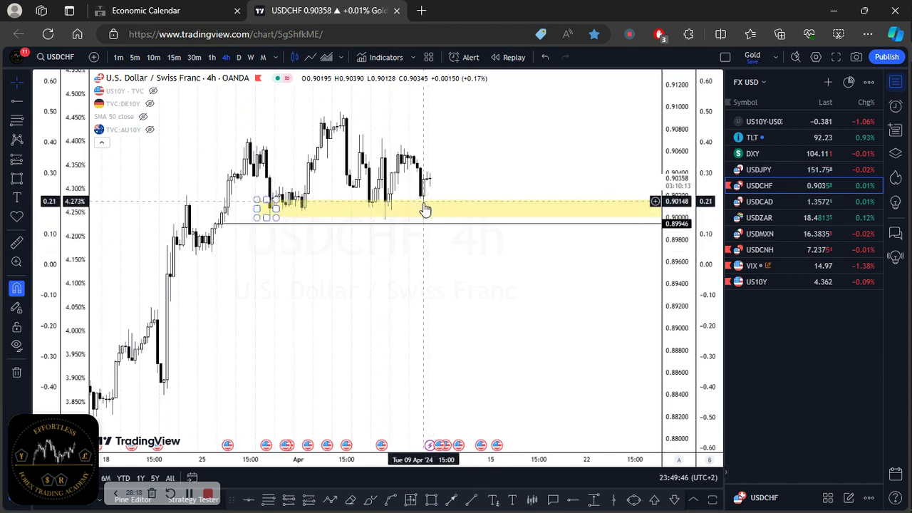
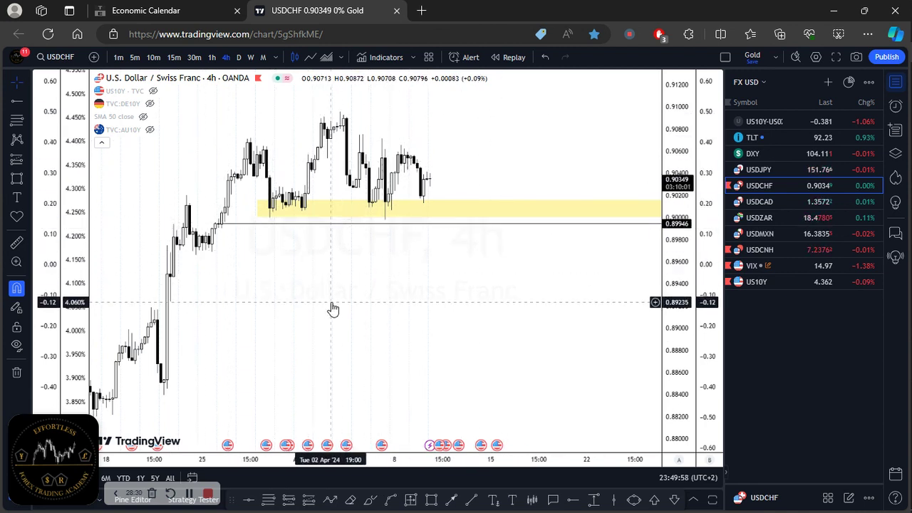
pyautogui.moveTo(350, 302); pyautogui.dragTo(475, 314)
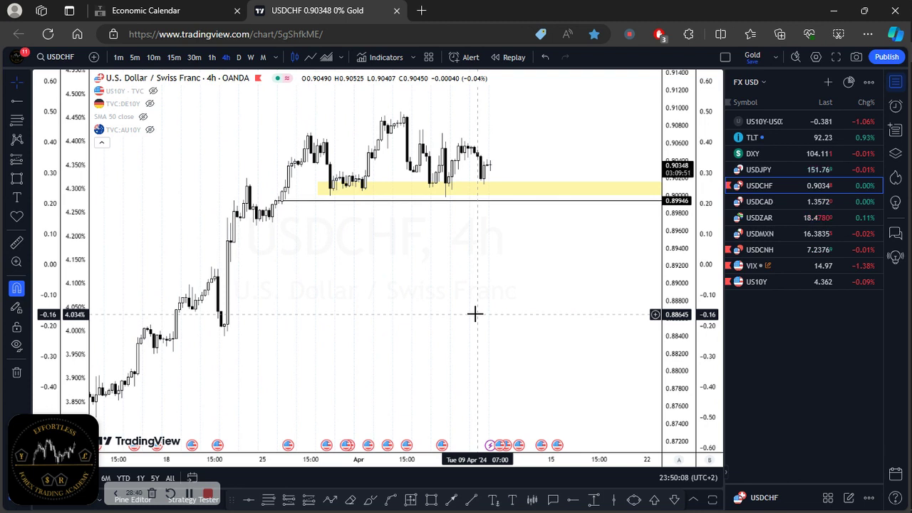
# Step: Switch to the Excel workbook to review the INFLATION sheet, and return to the USDCHF chart in TradingView
pyautogui.moveTo(897, 90)
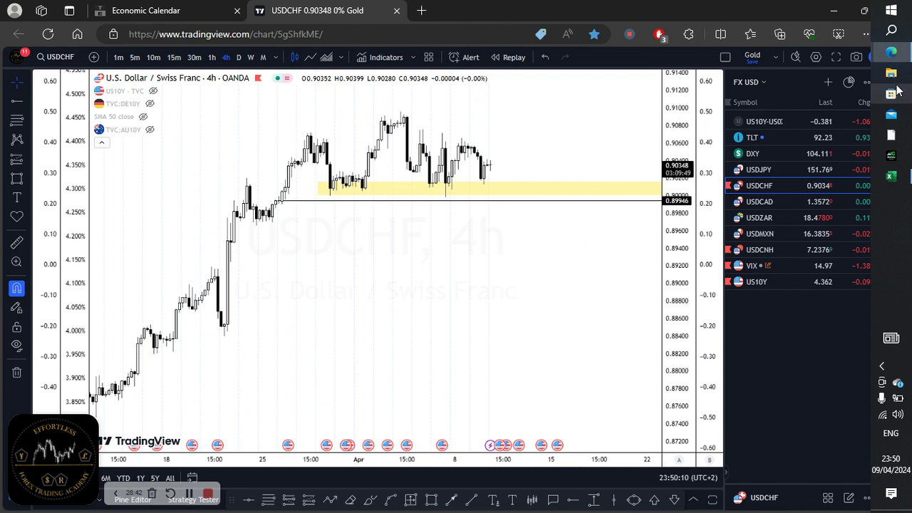
pyautogui.moveTo(903, 175)
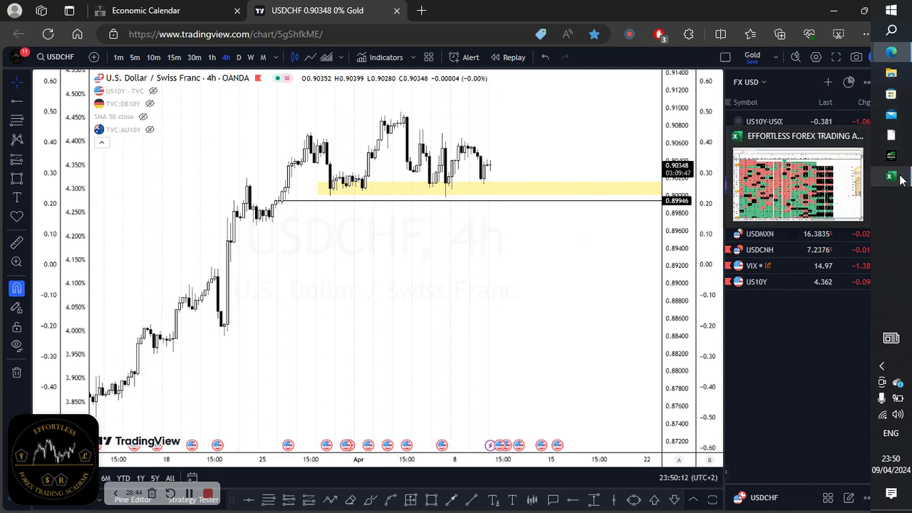
pyautogui.click(814, 194)
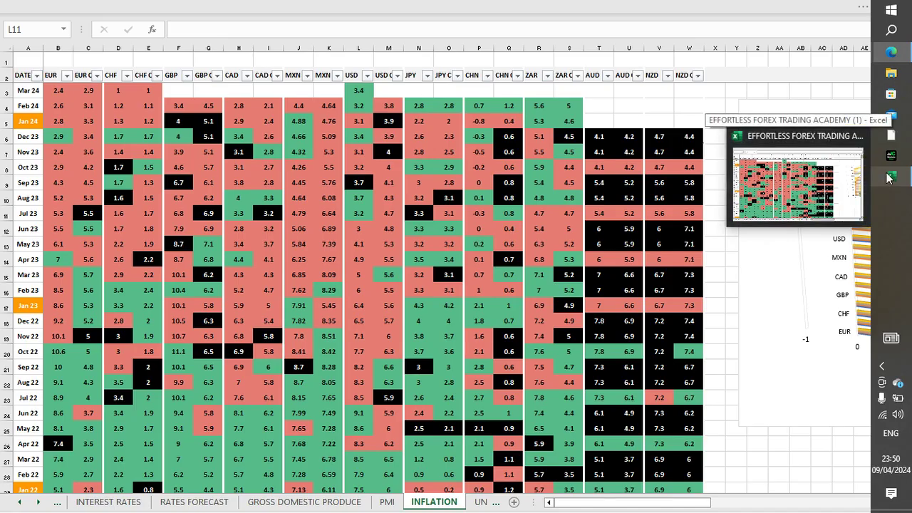
pyautogui.click(854, 192)
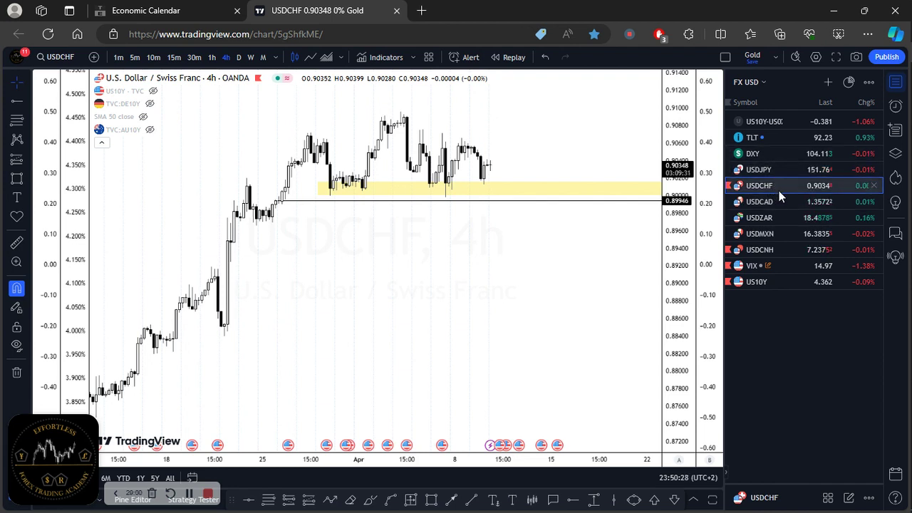
# Step: Switch the watchlist to FX EURO and load EURUSD on the weekly timeframe
pyautogui.click(763, 82)
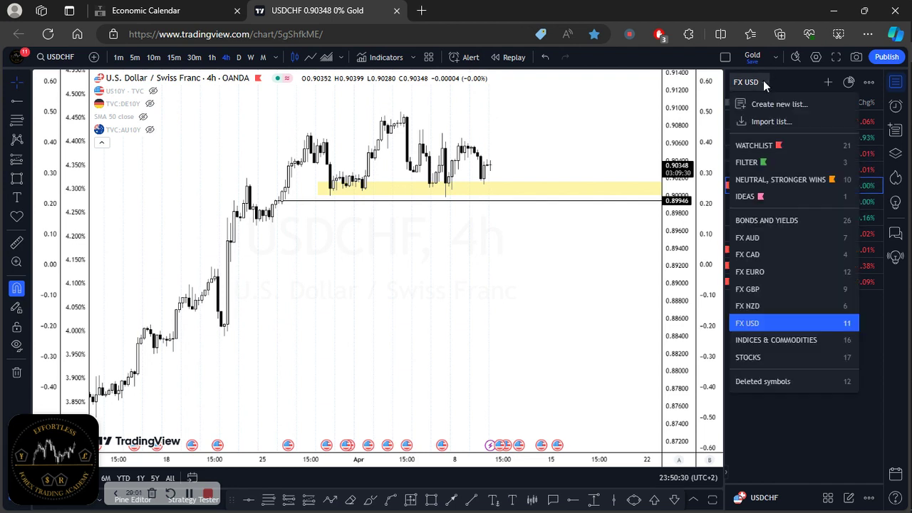
pyautogui.click(663, 285)
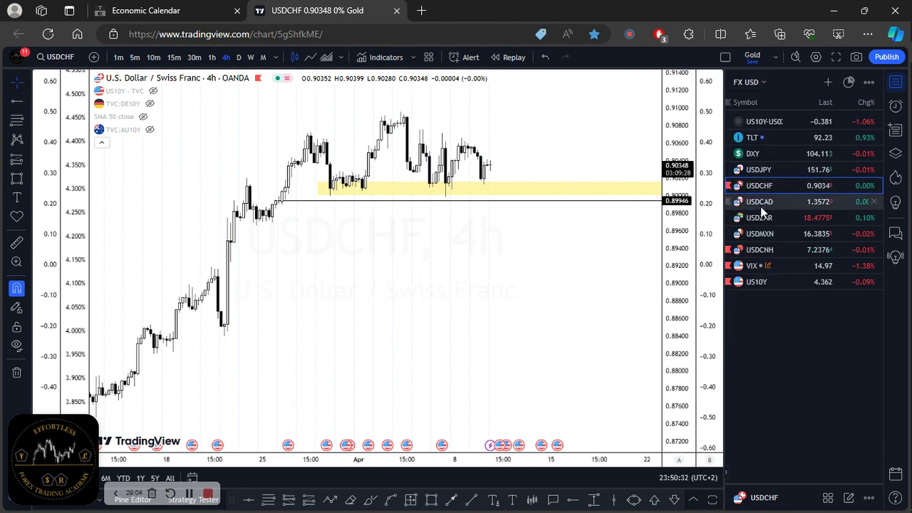
pyautogui.click(763, 83)
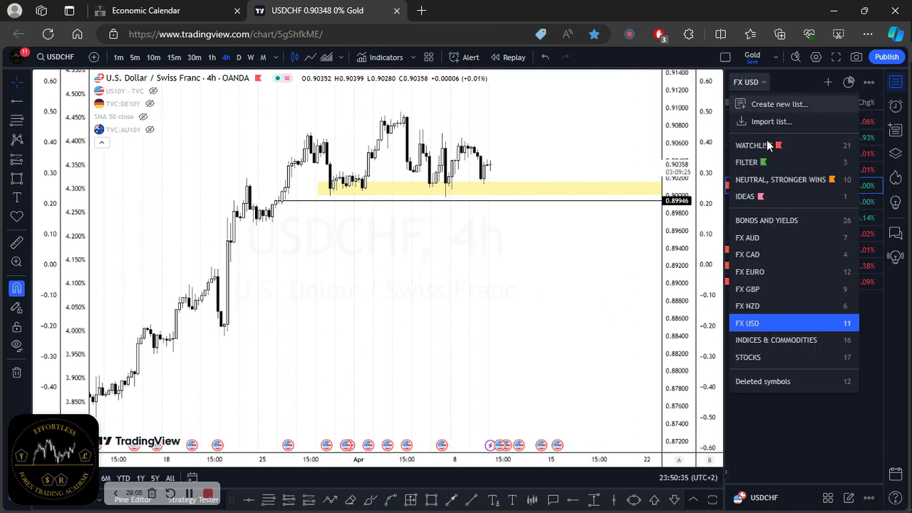
pyautogui.click(759, 271)
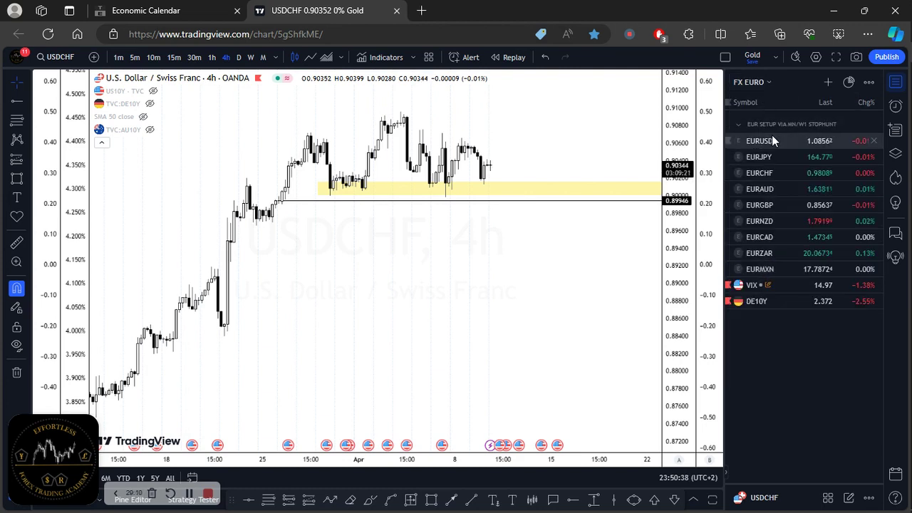
pyautogui.click(771, 135)
pyautogui.click(250, 58)
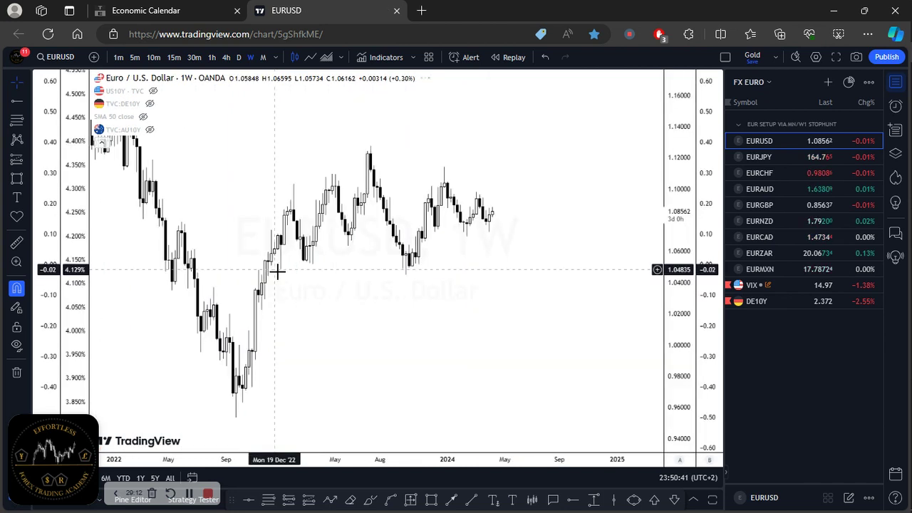
# Step: Remove all drawings from the EURUSD chart while keeping the indicators
pyautogui.scroll(5, 570, 300)
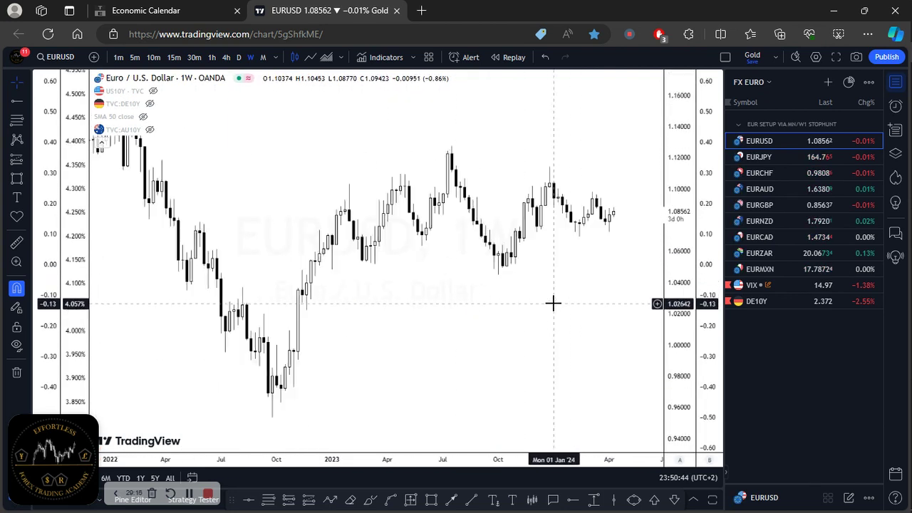
pyautogui.scroll(1, 527, 314)
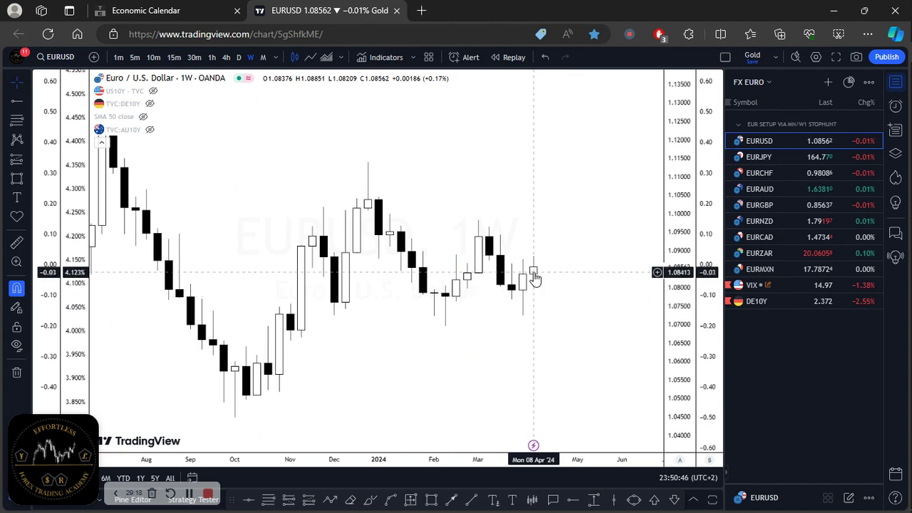
pyautogui.click(16, 371)
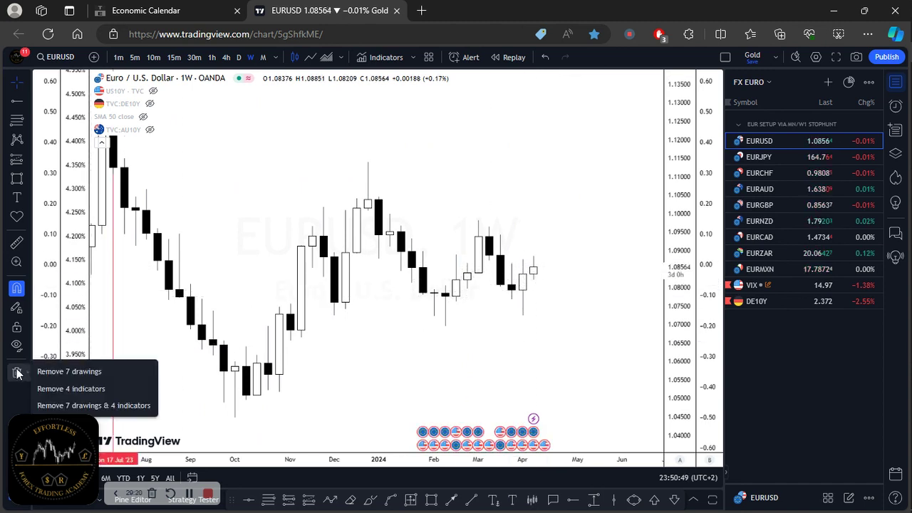
pyautogui.click(83, 372)
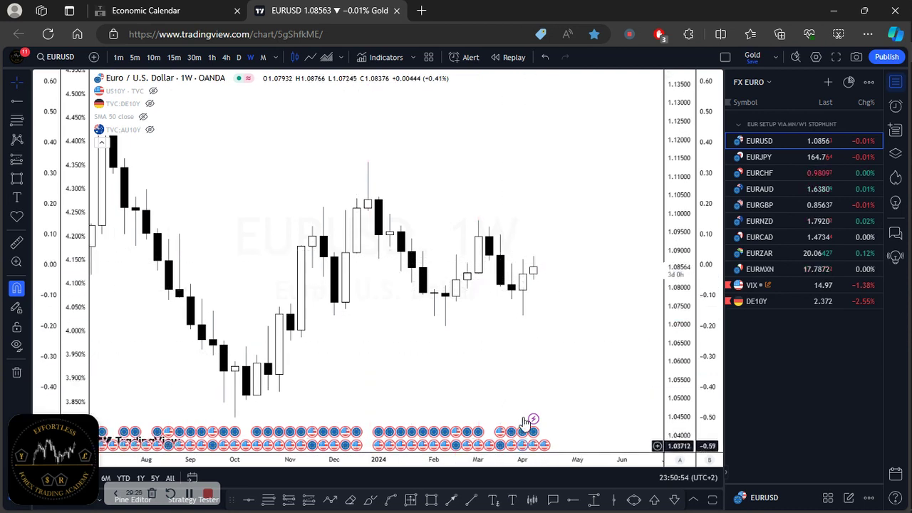
# Step: Examine EURUSD price action on the daily and 4-hour timeframes, focusing on the late-March decline and the April recovery
pyautogui.click(238, 57)
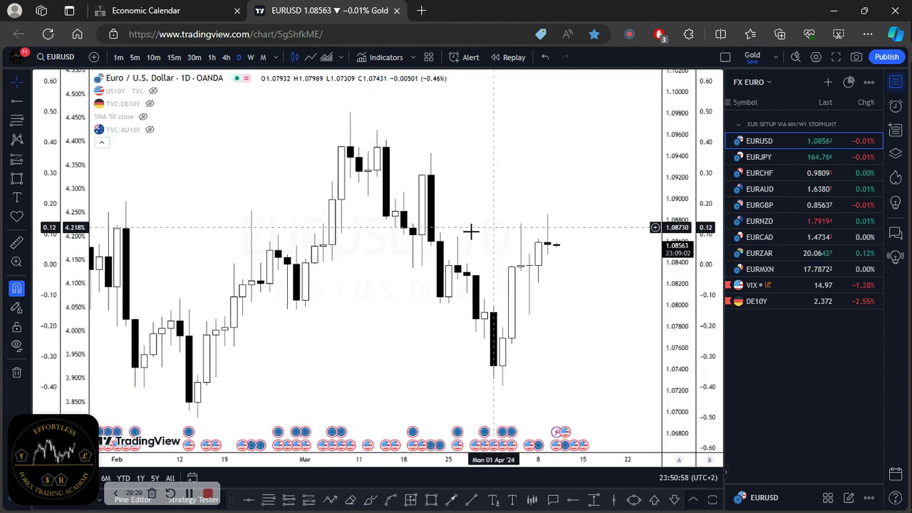
pyautogui.click(225, 57)
pyautogui.scroll(-5, 378, 263)
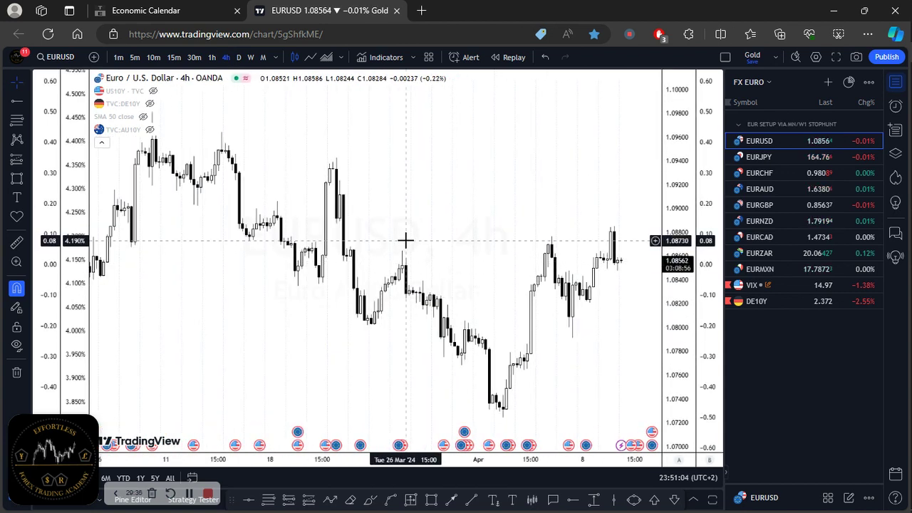
pyautogui.moveTo(418, 240); pyautogui.dragTo(305, 247)
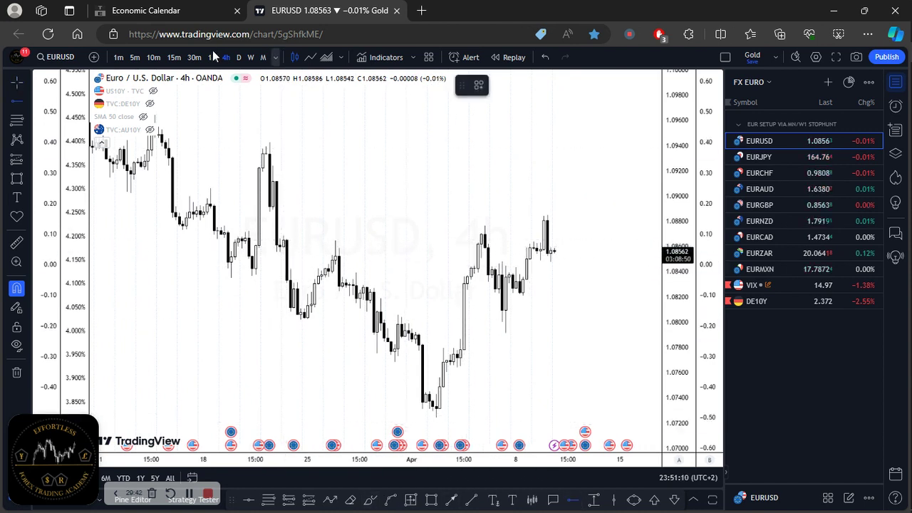
pyautogui.click(238, 58)
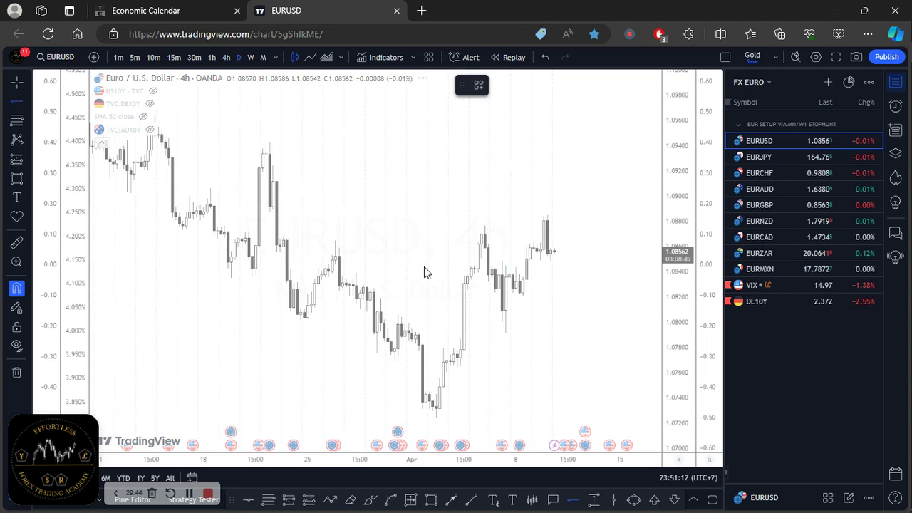
pyautogui.scroll(5, 438, 278)
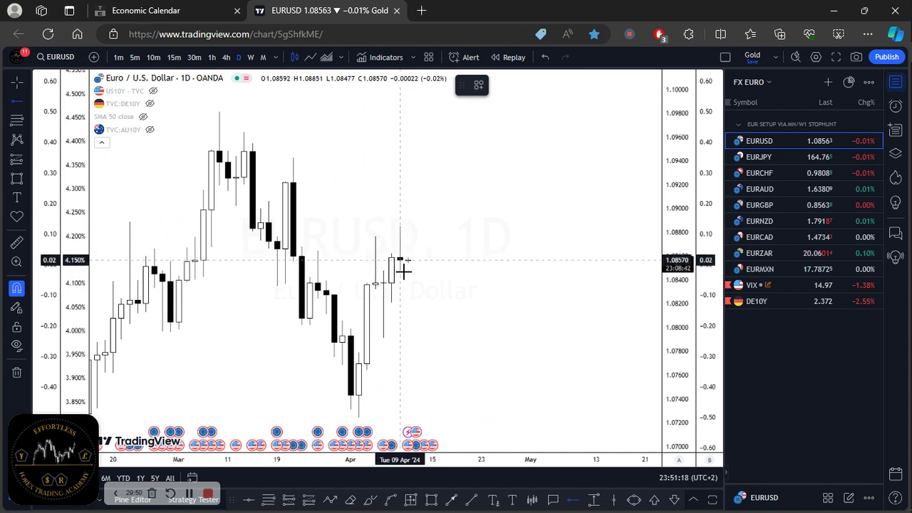
pyautogui.scroll(-1, 400, 259)
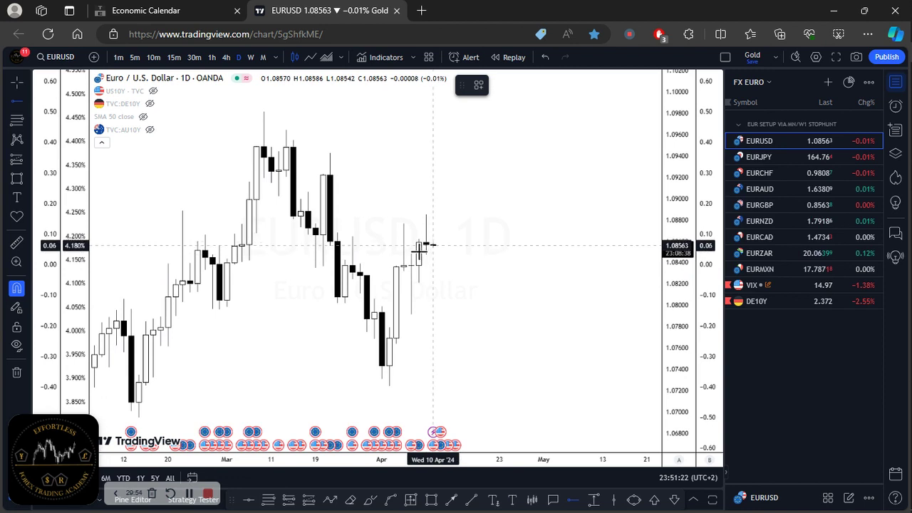
pyautogui.scroll(-1, 424, 245)
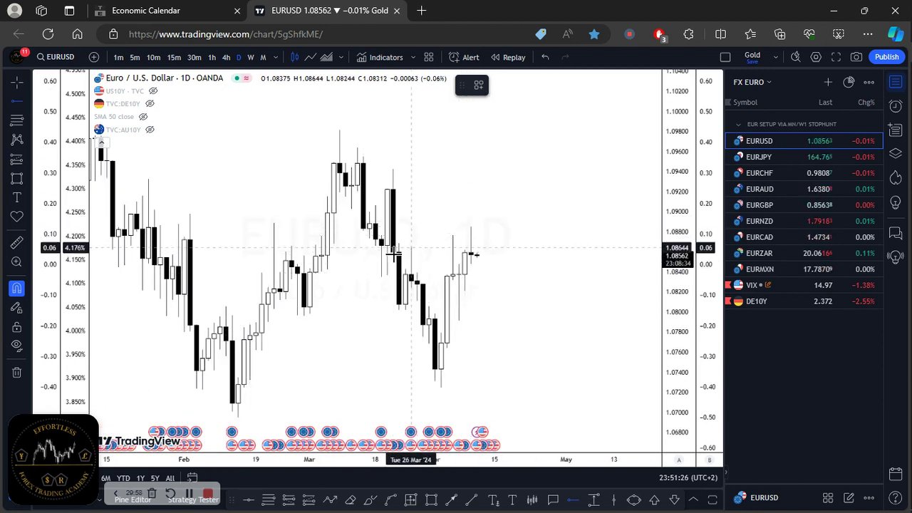
# Step: Mark a horizontal ray at about 1.08652 on the 4-hour EURUSD chart, starting from the late-March sell-off
pyautogui.click(226, 58)
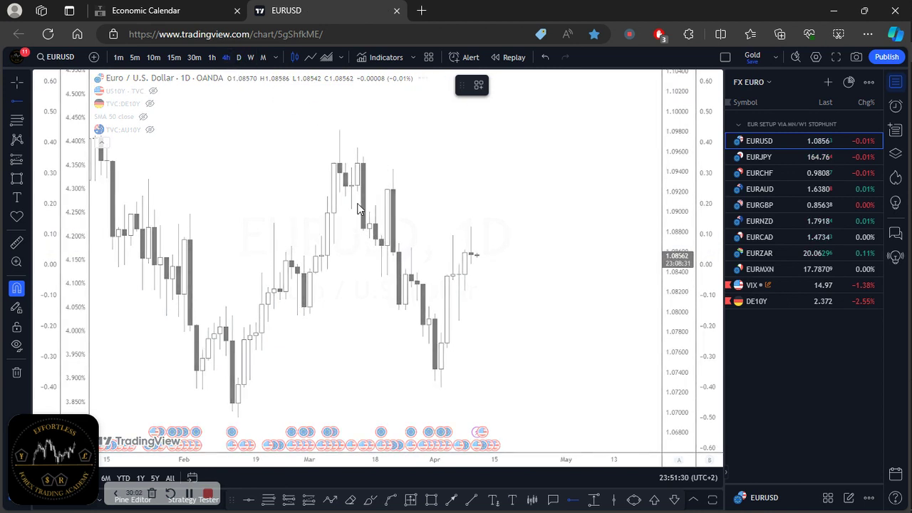
pyautogui.moveTo(358, 209); pyautogui.dragTo(411, 234)
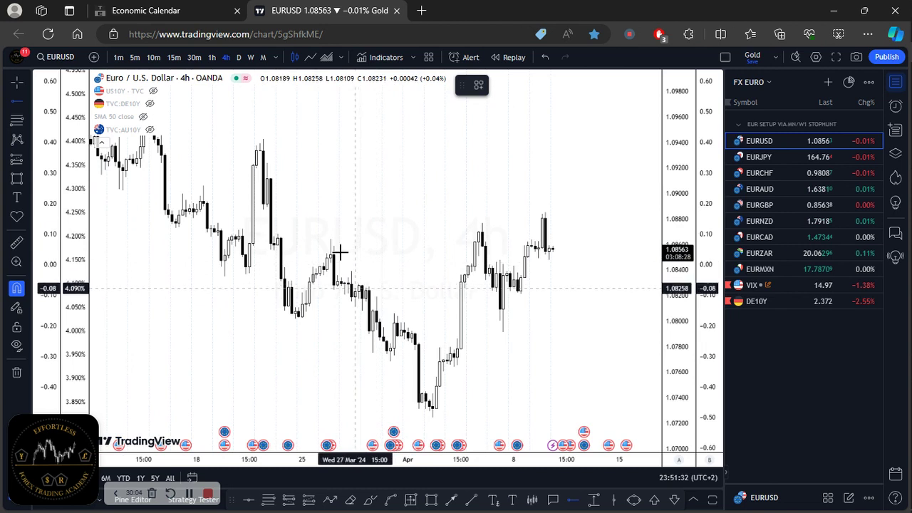
pyautogui.click(278, 239)
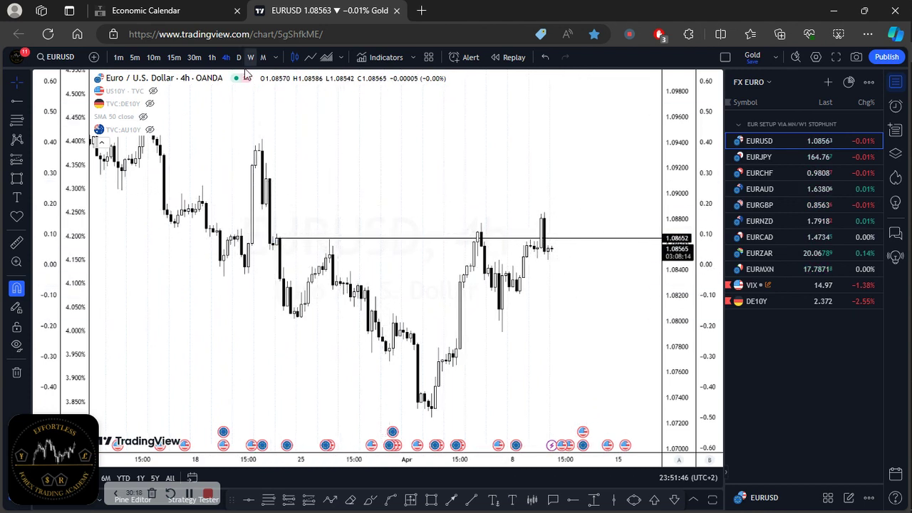
pyautogui.moveTo(488, 189); pyautogui.dragTo(433, 187)
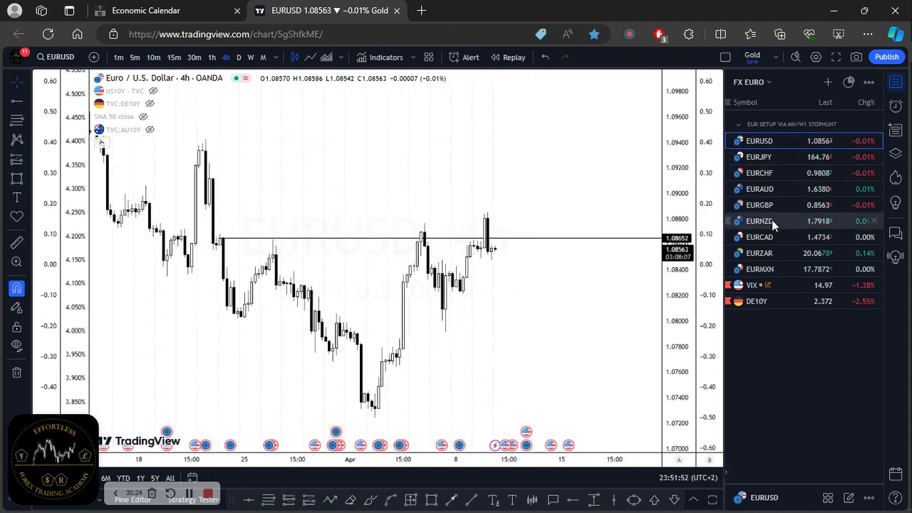
# Step: Switch the watchlist to FX GBP and load the GBPUSD chart
pyautogui.click(761, 87)
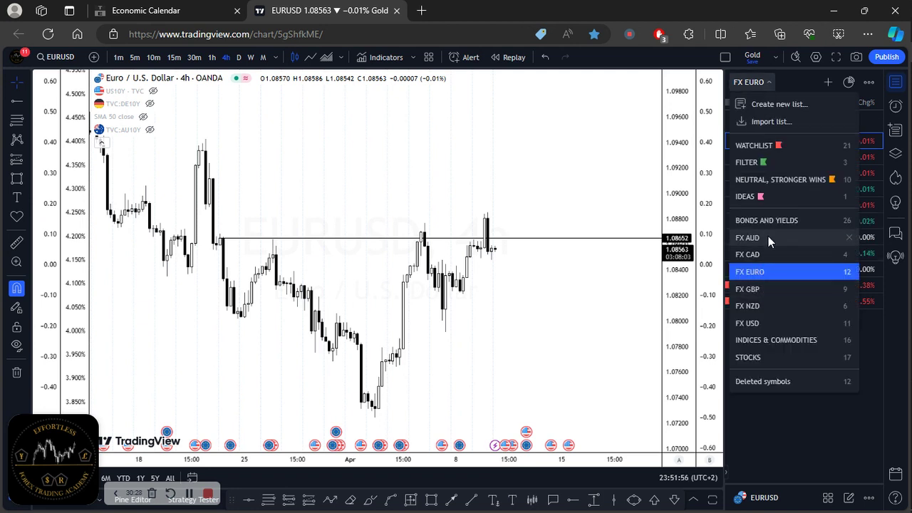
pyautogui.click(772, 292)
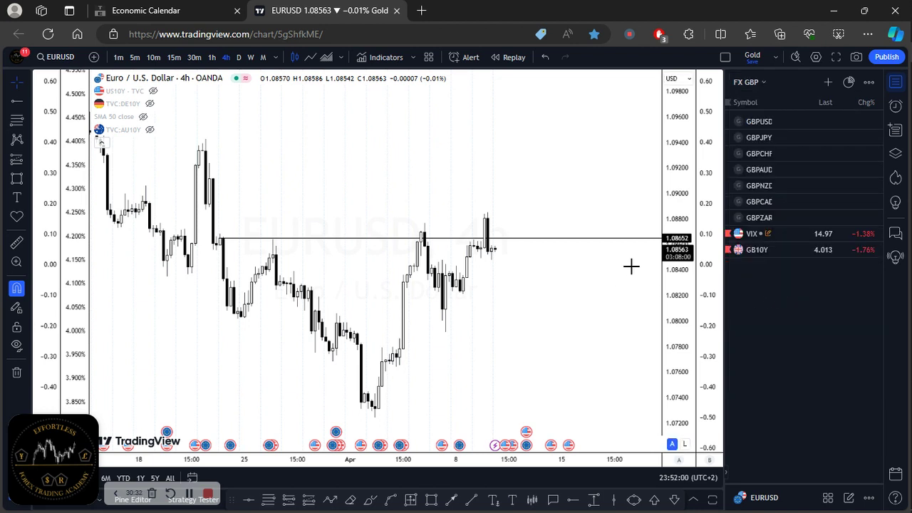
pyautogui.click(783, 121)
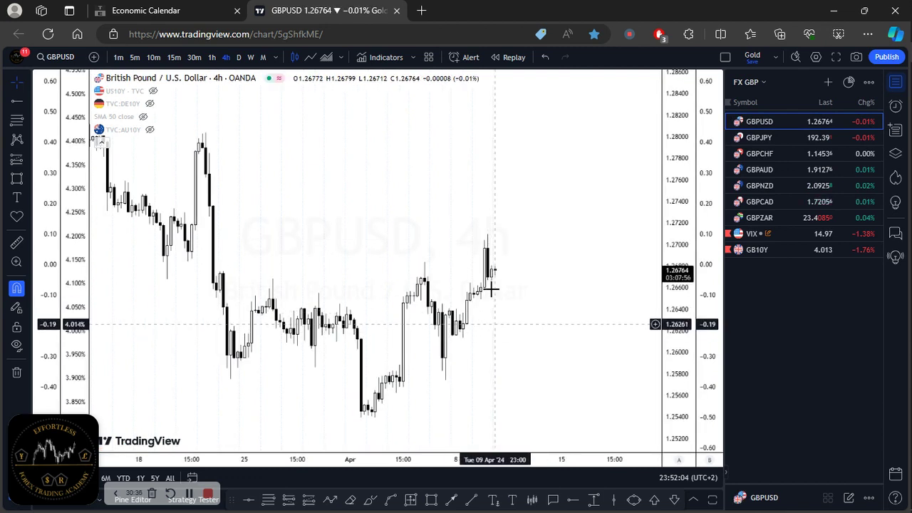
# Step: Examine GBPUSD price action across the daily, weekly, 4-hour and 1-hour timeframes, including the late-March to early-April range
pyautogui.click(239, 57)
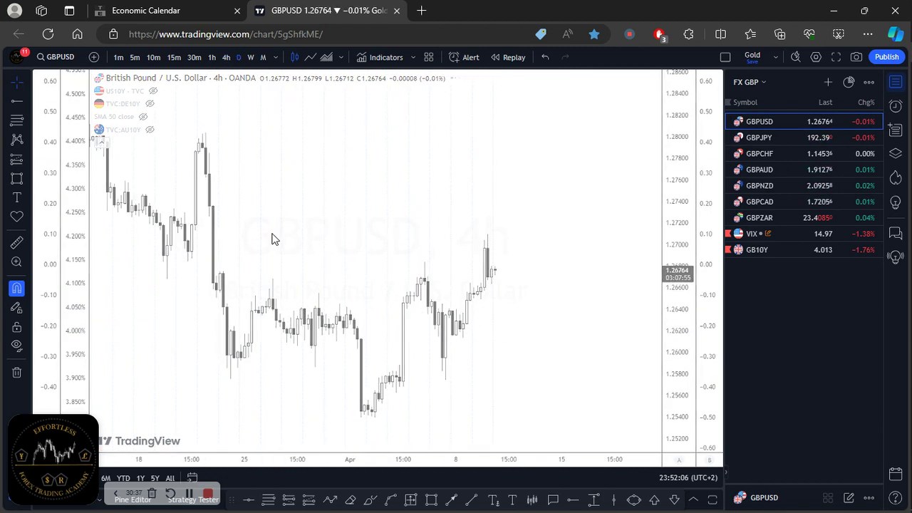
pyautogui.scroll(3, 270, 235)
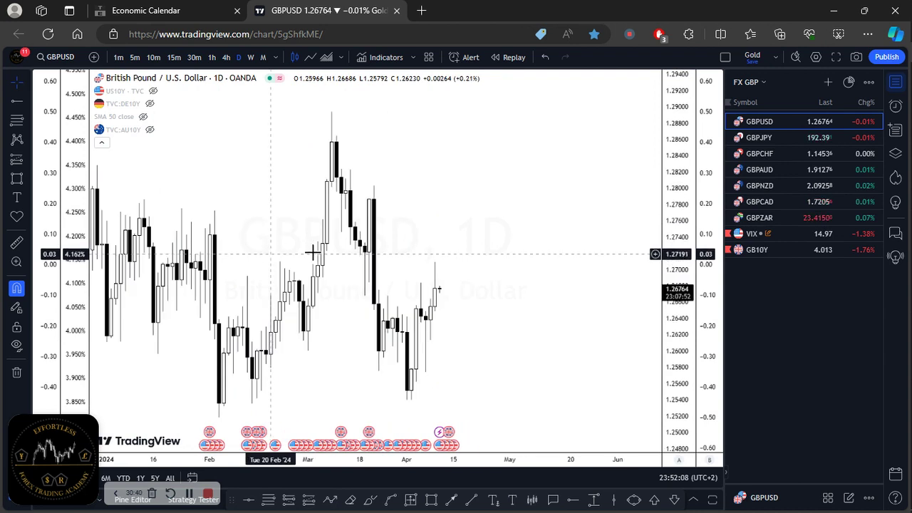
pyautogui.click(251, 57)
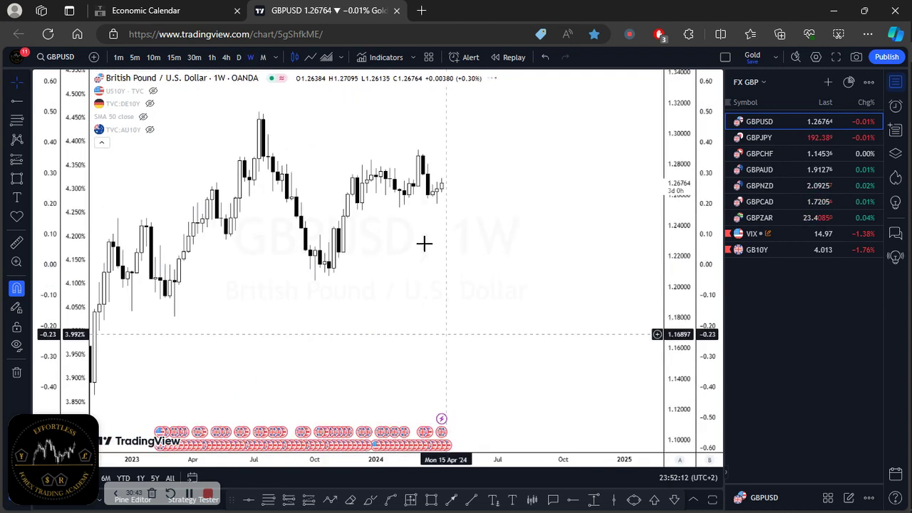
pyautogui.click(239, 57)
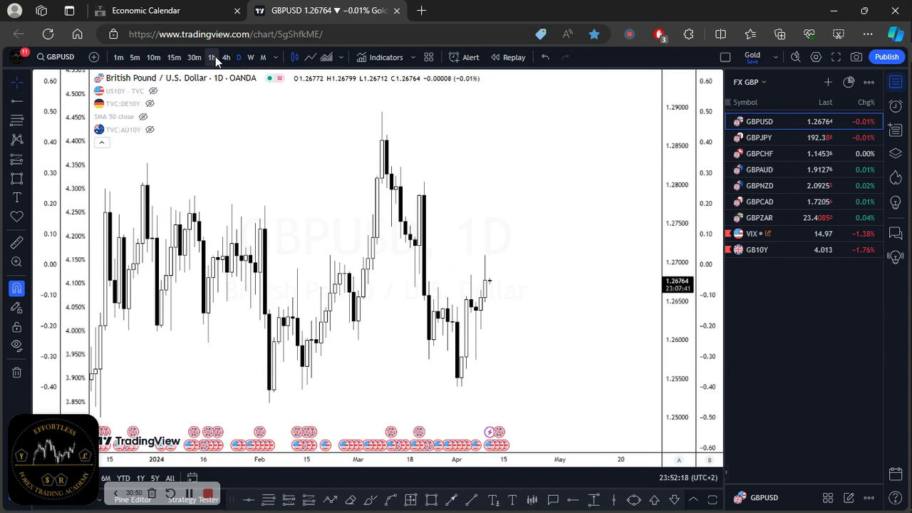
pyautogui.click(249, 58)
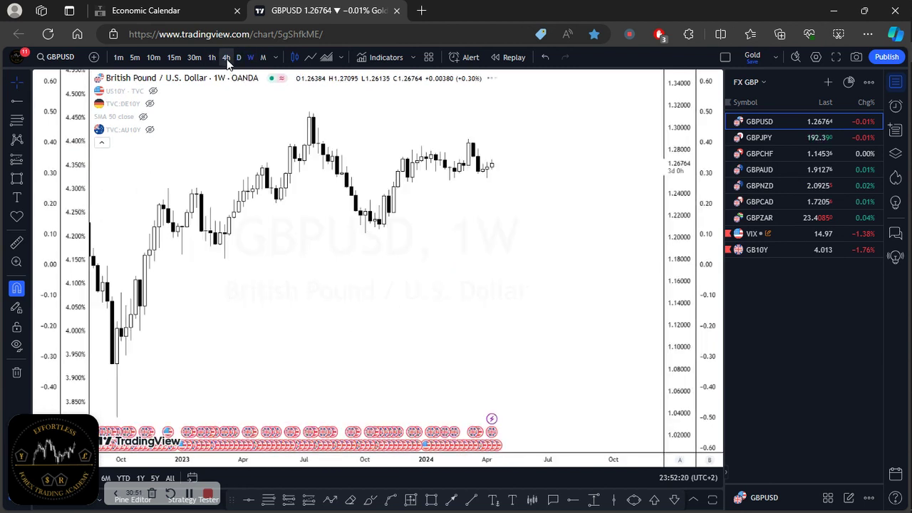
pyautogui.click(226, 58)
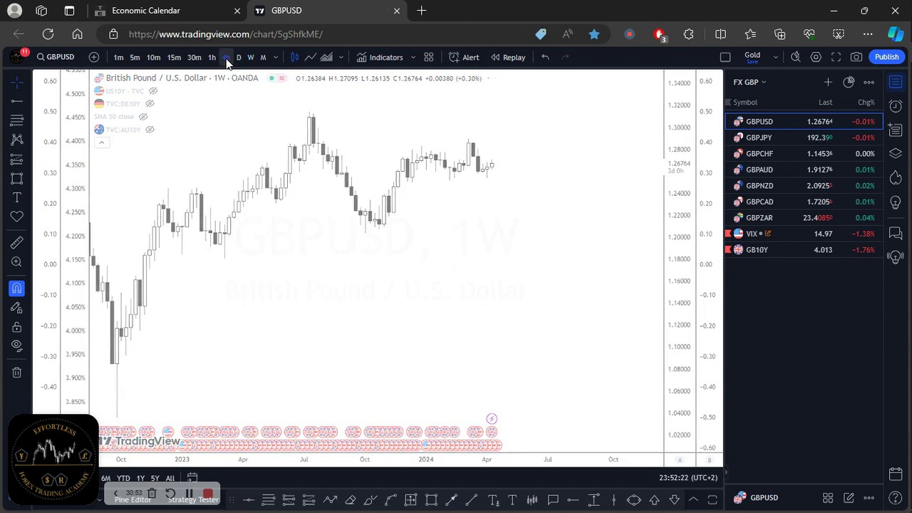
pyautogui.scroll(-3, 332, 230)
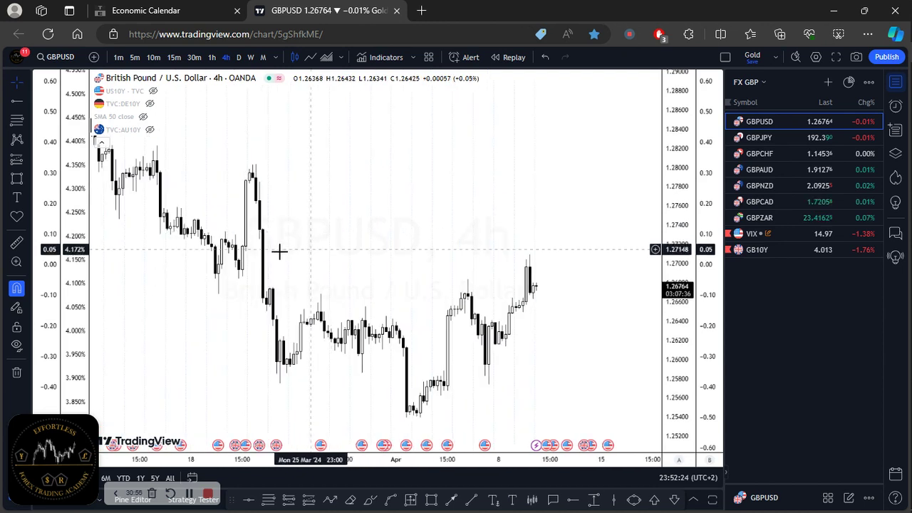
pyautogui.click(213, 59)
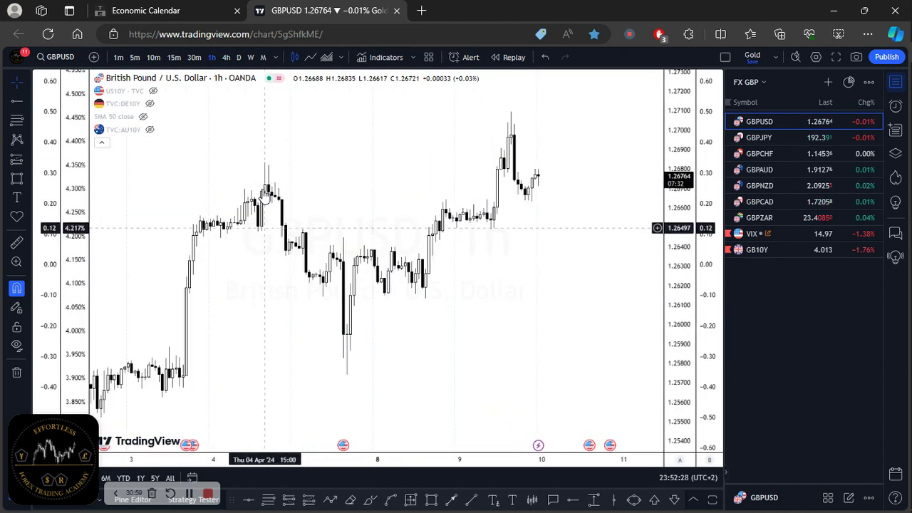
pyautogui.scroll(-2, 265, 196)
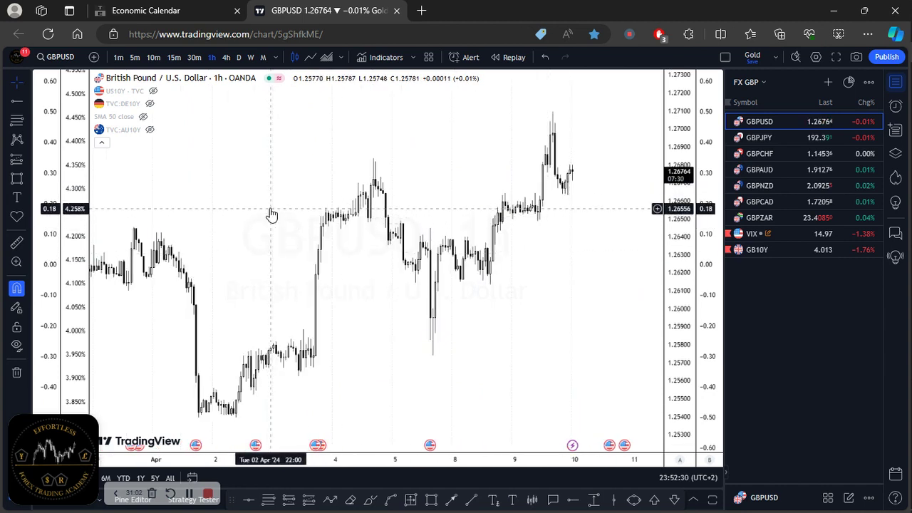
pyautogui.hscroll(-5, 271, 215)
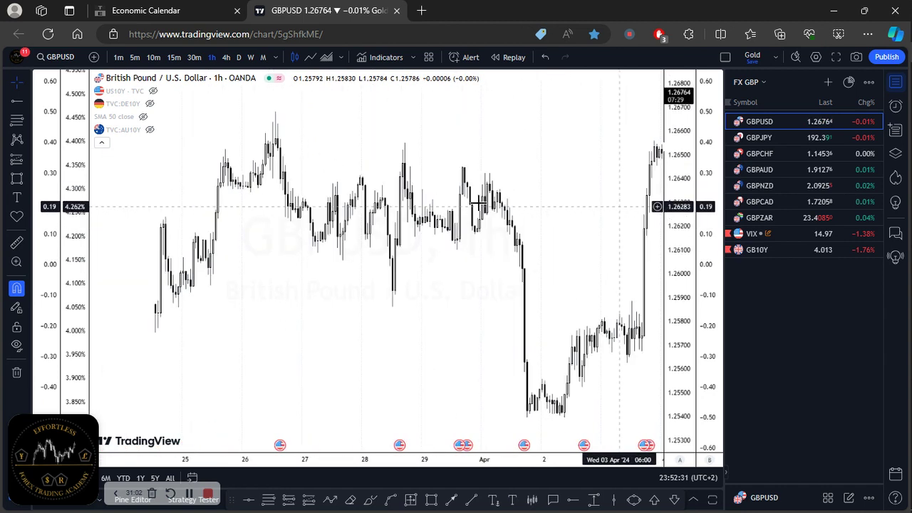
pyautogui.scroll(-3, 301, 183)
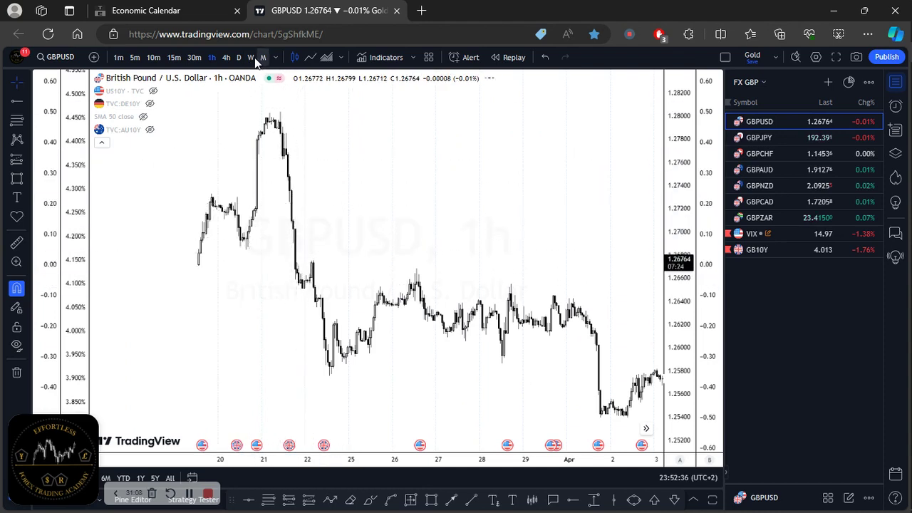
pyautogui.scroll(2, 515, 213)
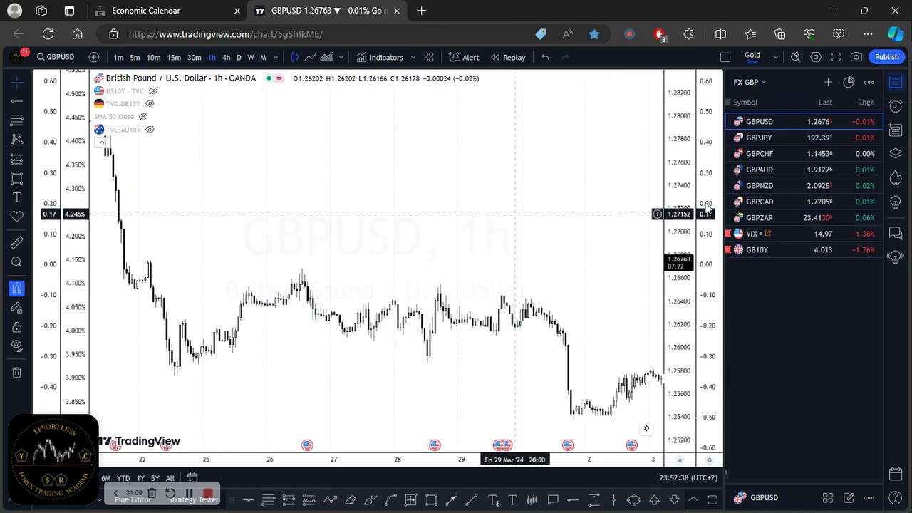
# Step: Switch the watchlist to INDICES & COMMODITIES and load NAS100USD on the daily timeframe
pyautogui.click(758, 82)
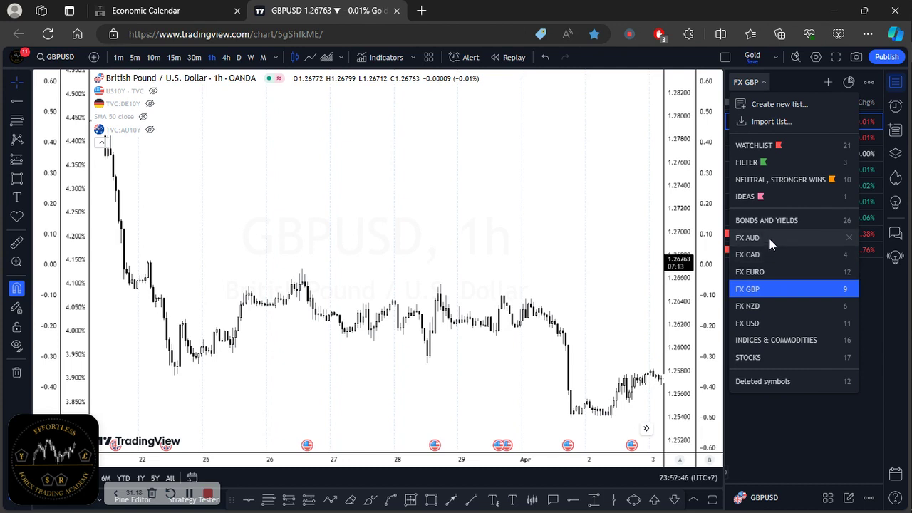
pyautogui.click(765, 146)
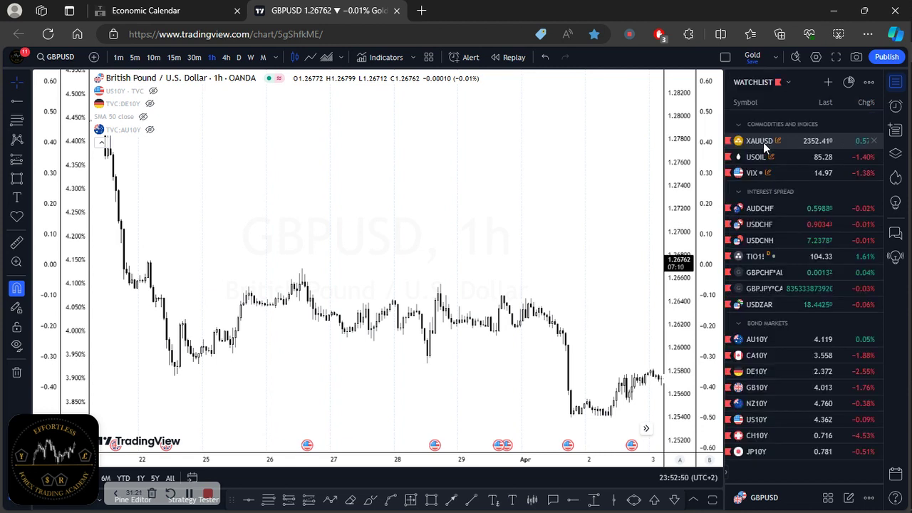
pyautogui.click(765, 83)
pyautogui.click(780, 341)
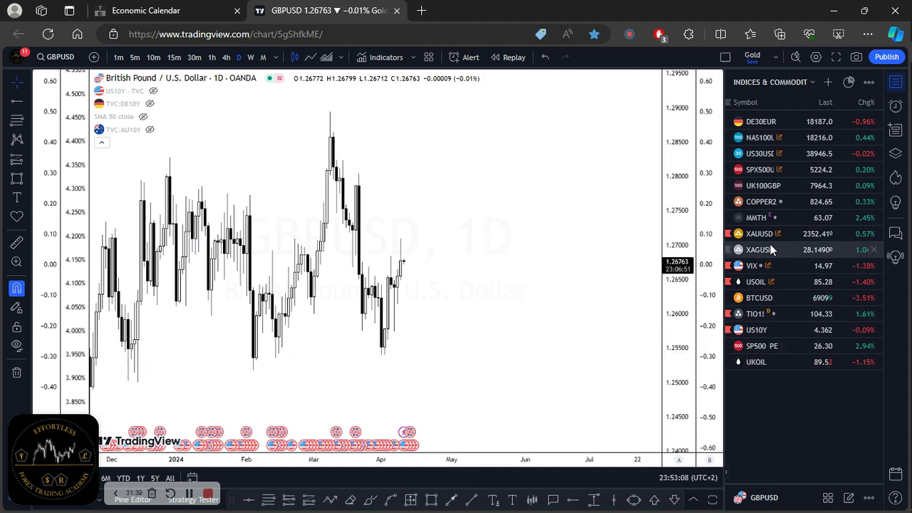
pyautogui.click(792, 135)
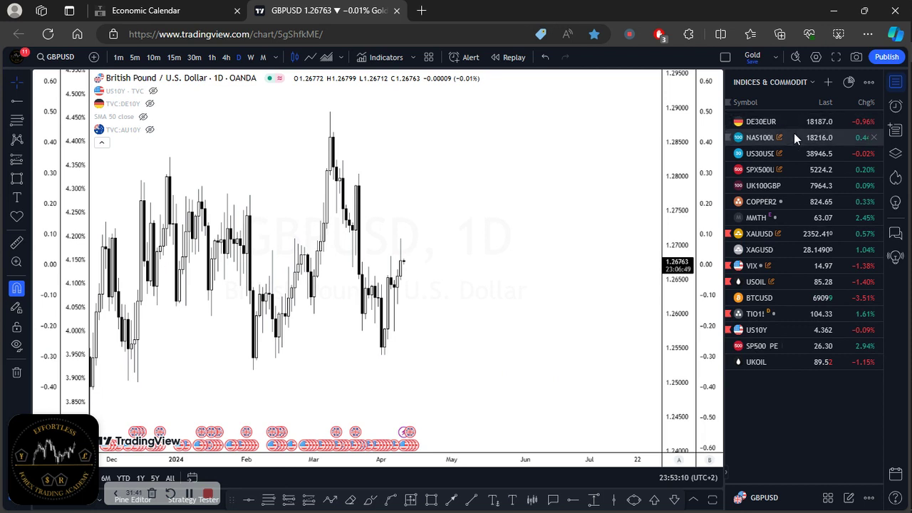
# Step: Examine the NAS100USD daily trend and its most recent candles from March to April
pyautogui.click(385, 429)
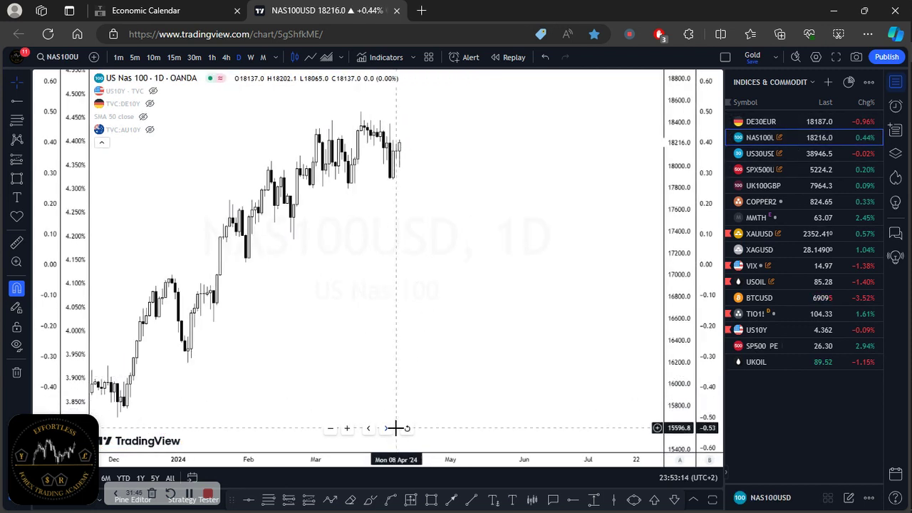
pyautogui.click(407, 434)
pyautogui.scroll(3, 492, 314)
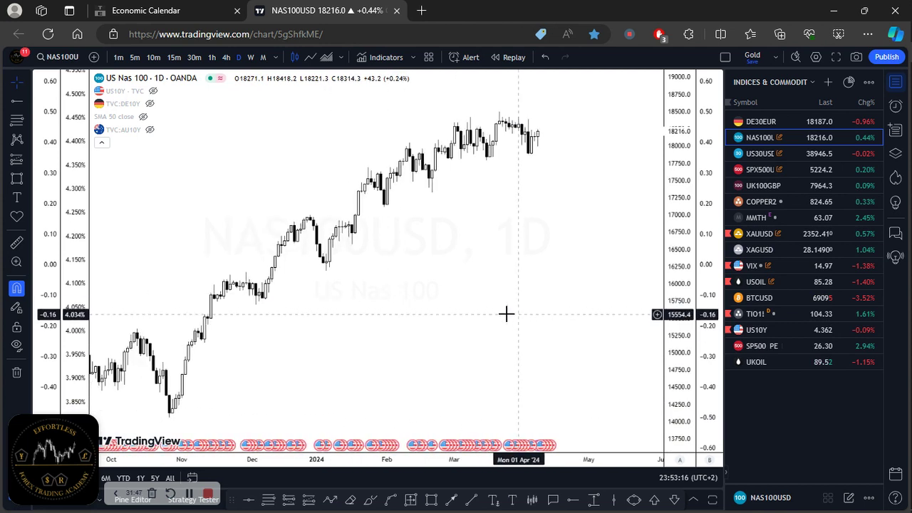
pyautogui.scroll(4, 364, 288)
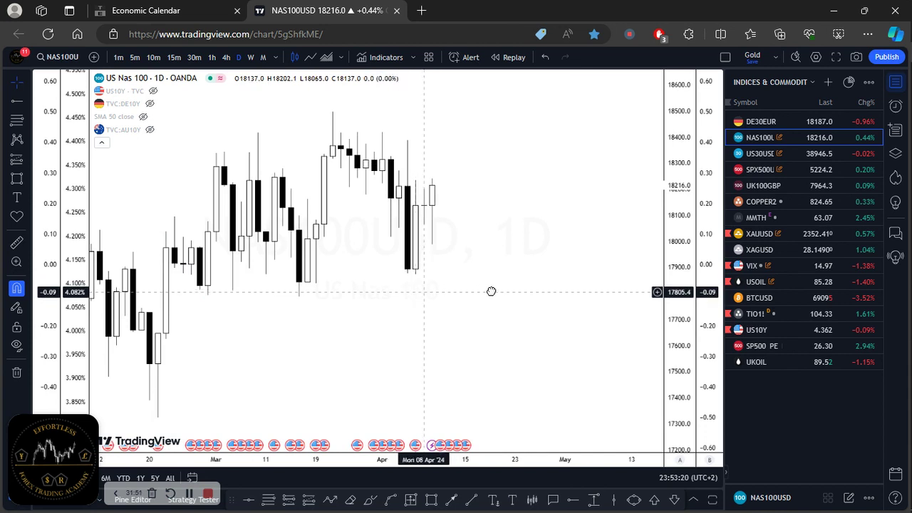
pyautogui.hscroll(-3, 490, 291)
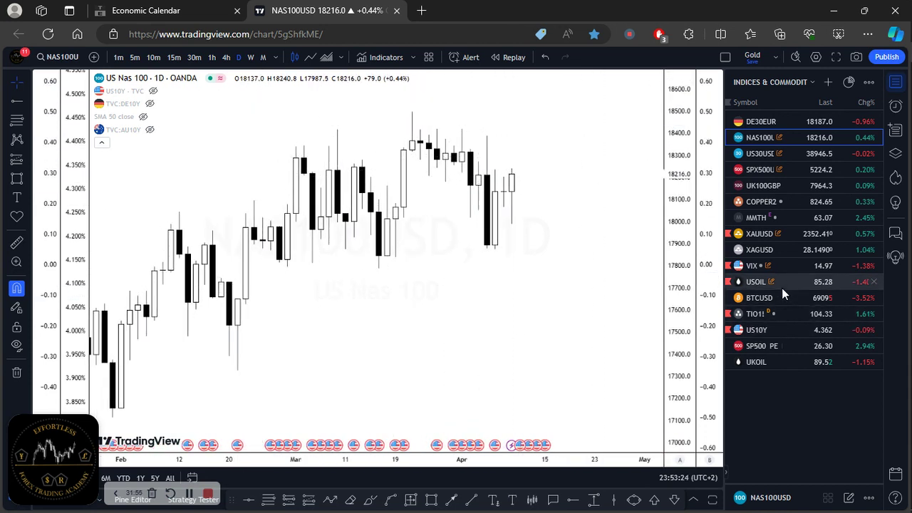
# Step: Load the VIX daily chart and show the SMA 50 indicator on it
pyautogui.click(791, 268)
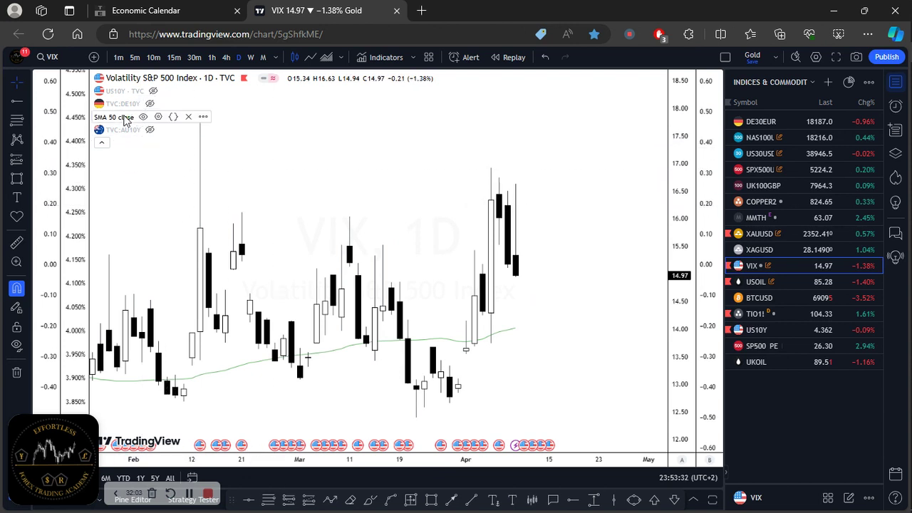
# Step: Hide the SMA 50 indicator and return to the NAS100USD daily chart's March–April price action
pyautogui.click(143, 116)
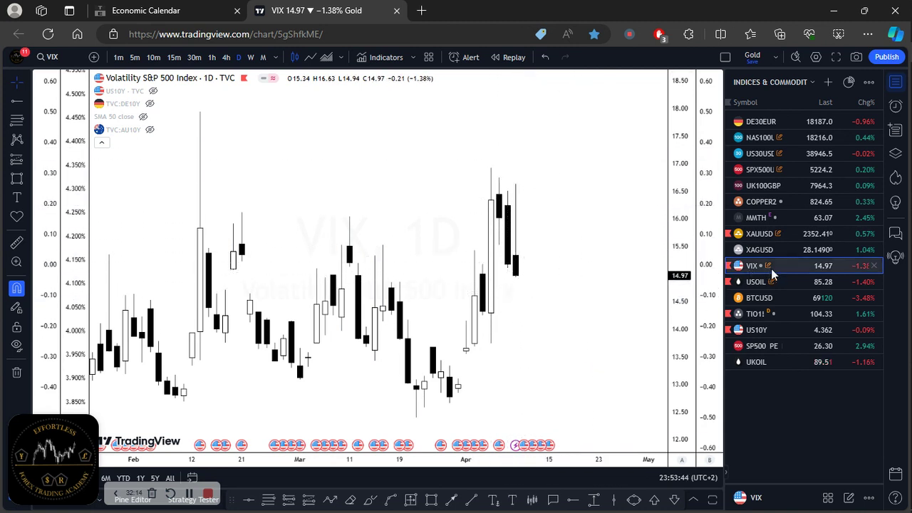
pyautogui.click(789, 143)
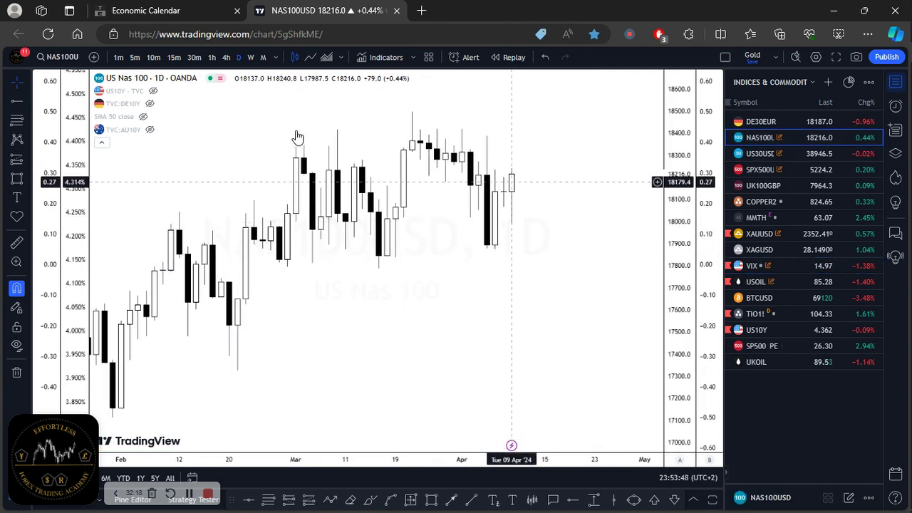
pyautogui.scroll(2, 512, 199)
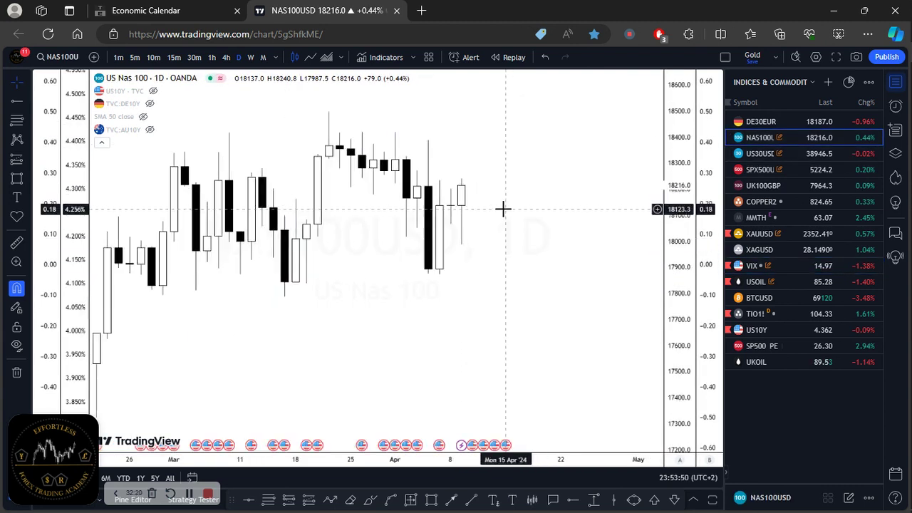
pyautogui.scroll(-1, 518, 254)
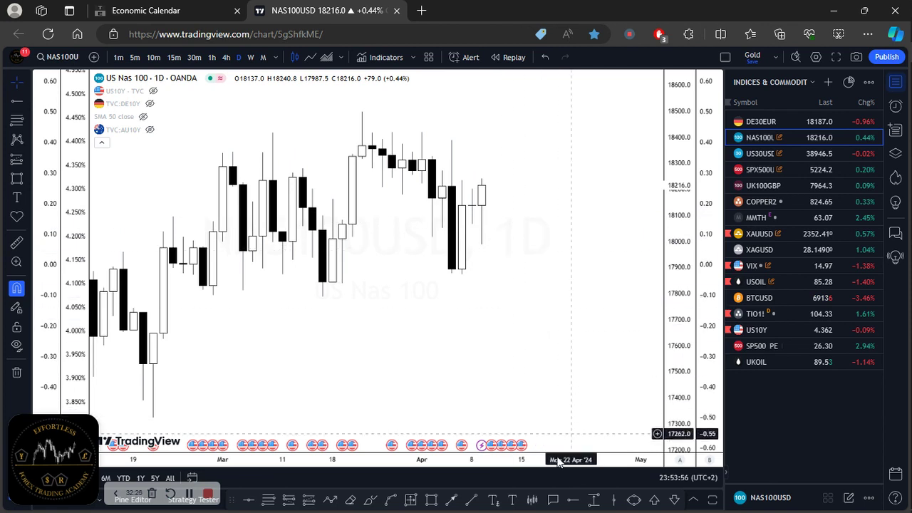
pyautogui.click(570, 502)
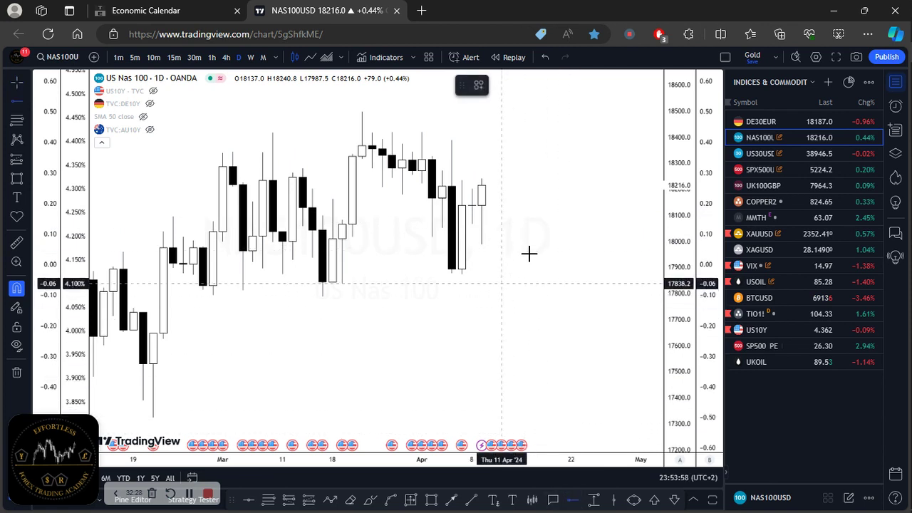
pyautogui.click(472, 205)
pyautogui.click(480, 287)
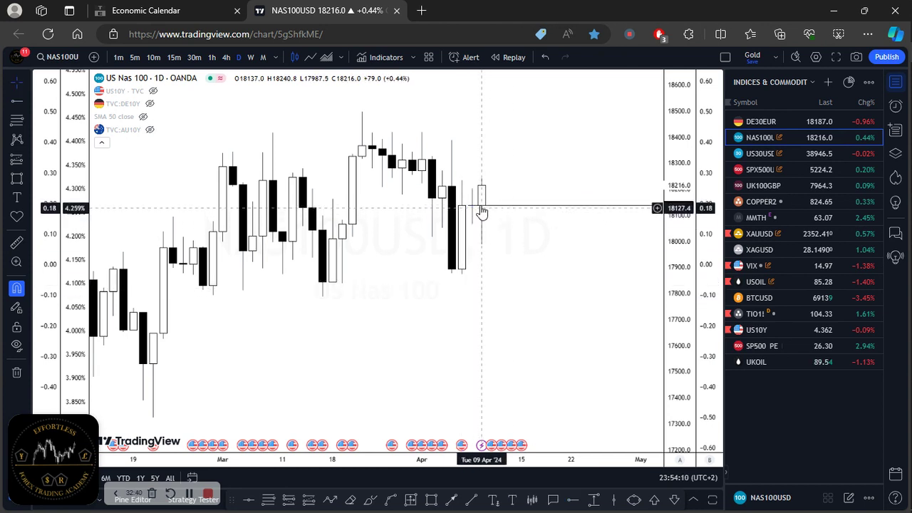
pyautogui.click(481, 206)
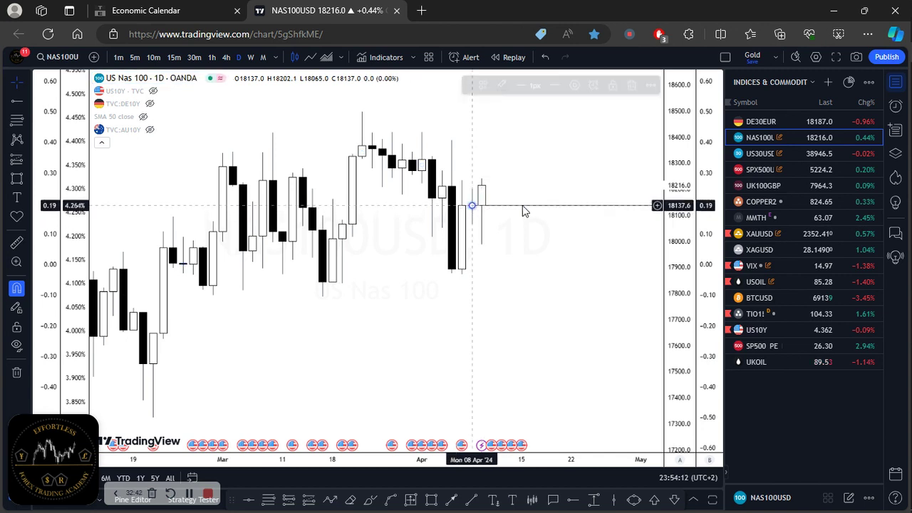
pyautogui.click(636, 85)
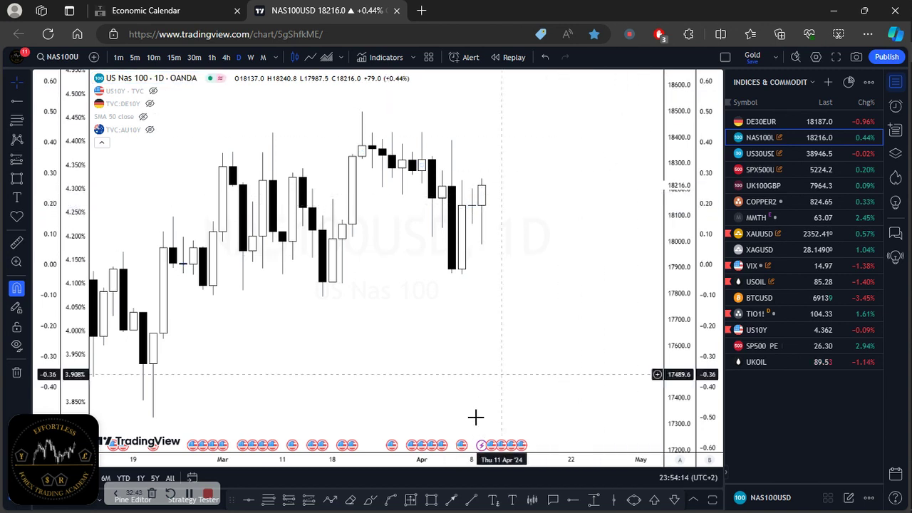
# Step: Draw a short horizontal trend line at 18137.0 from the 8 April daily candle into the empty space after the latest candle
pyautogui.click(472, 500)
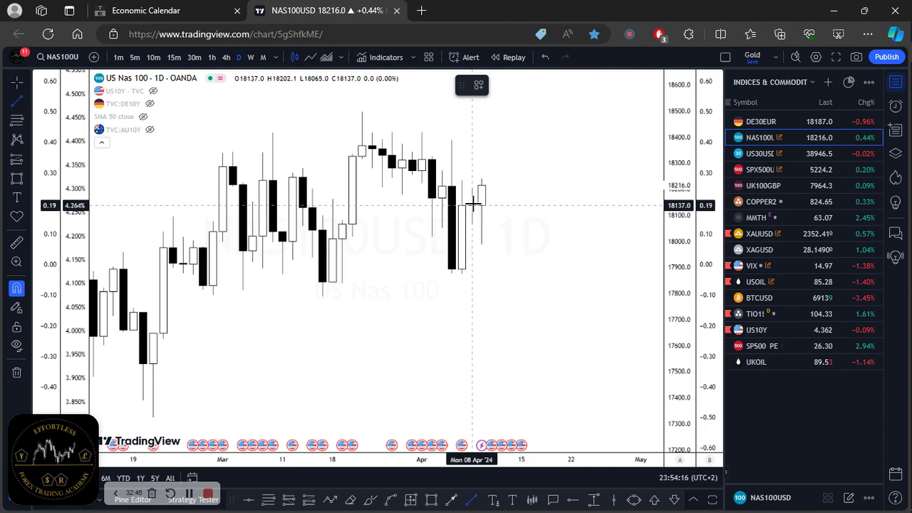
pyautogui.click(516, 208)
pyautogui.click(540, 205)
pyautogui.click(525, 178)
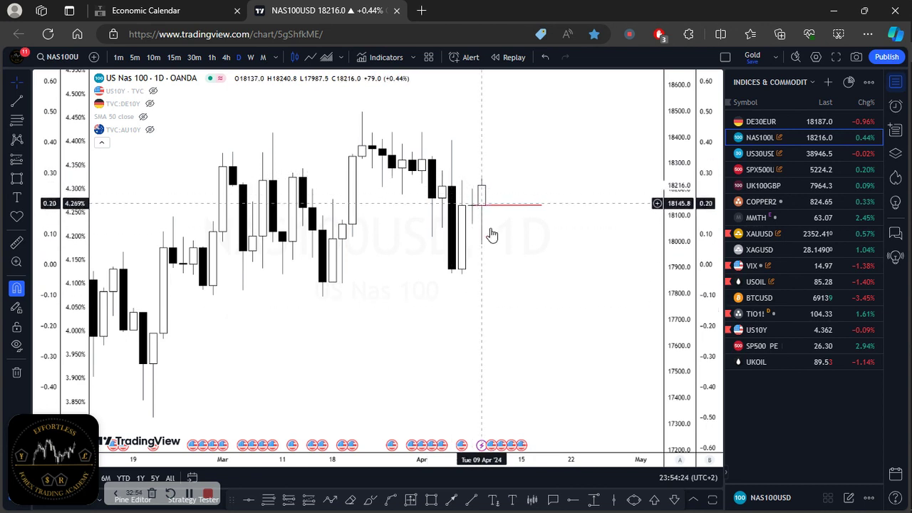
# Step: Mark a rectangular zone on NAS100USD from 18210.5 up to about 18420, starting at the 1 April candle
pyautogui.click(430, 497)
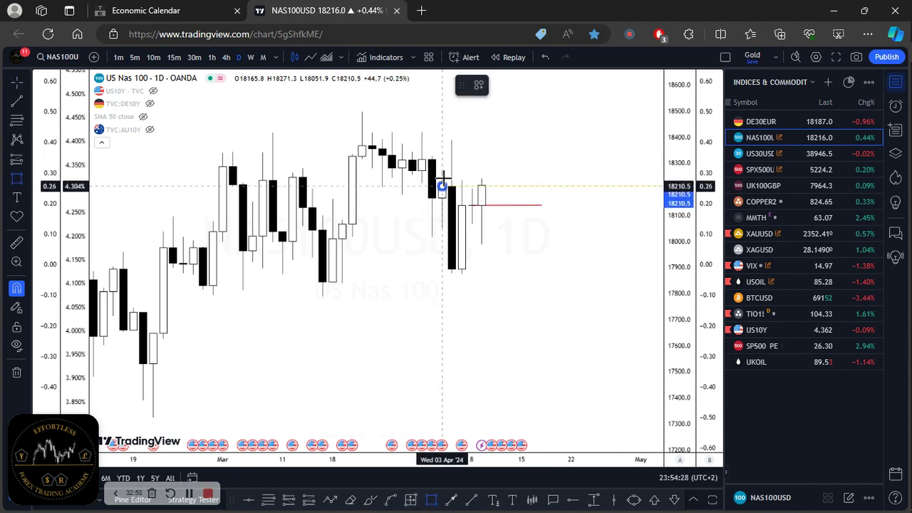
pyautogui.click(448, 140)
pyautogui.moveTo(447, 141); pyautogui.dragTo(425, 136)
pyautogui.click(463, 399)
# Step: Add a horizontal ray inside the yellow zone and reposition it at the 18387.8 high on the 4-hour timeframe
pyautogui.click(572, 500)
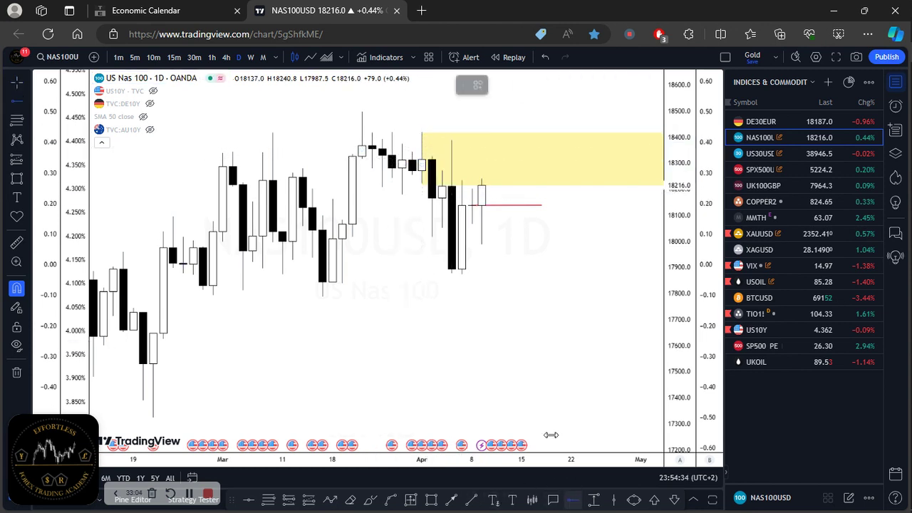
pyautogui.click(424, 158)
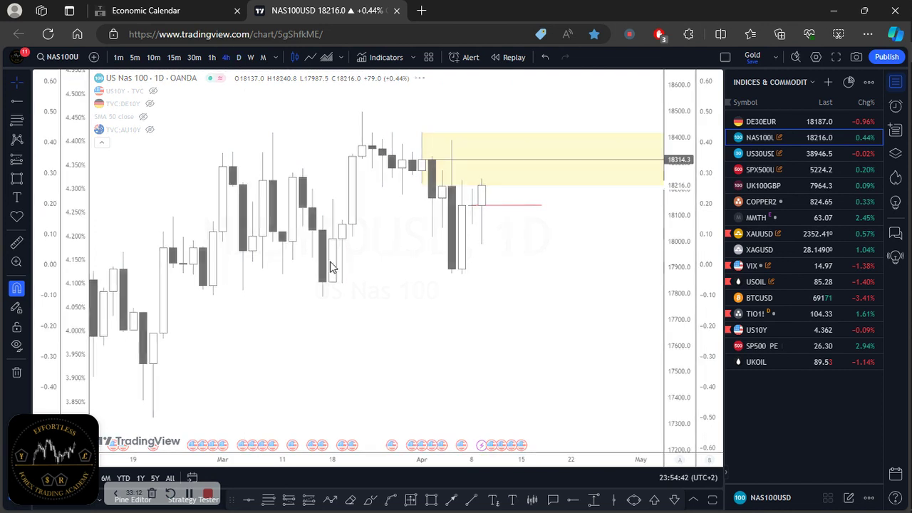
pyautogui.write('240')
pyautogui.press('Return')
pyautogui.scroll(-5, 333, 268)
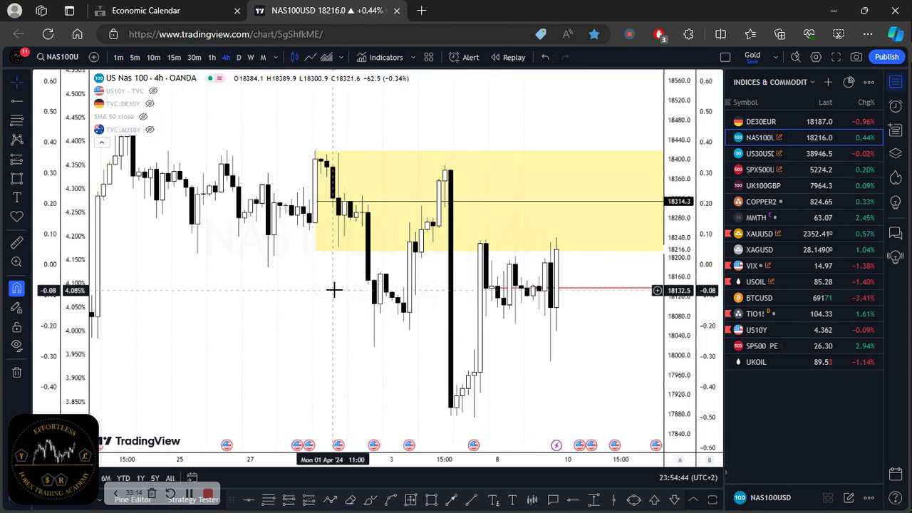
pyautogui.moveTo(335, 343); pyautogui.dragTo(290, 340)
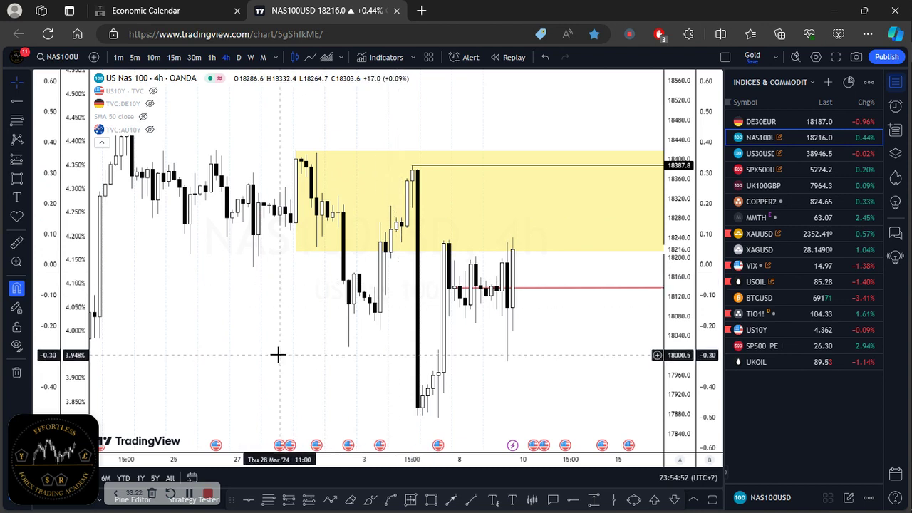
pyautogui.moveTo(279, 411); pyautogui.dragTo(235, 354)
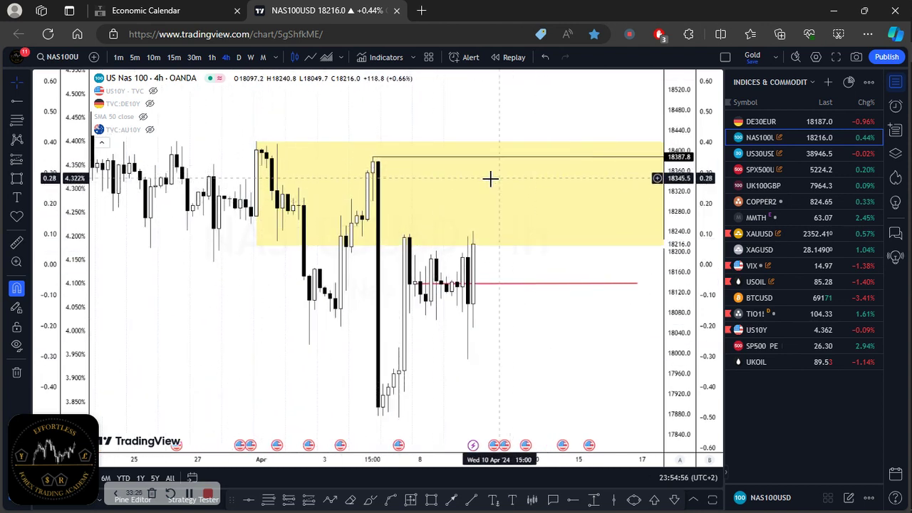
pyautogui.moveTo(272, 368); pyautogui.dragTo(274, 389)
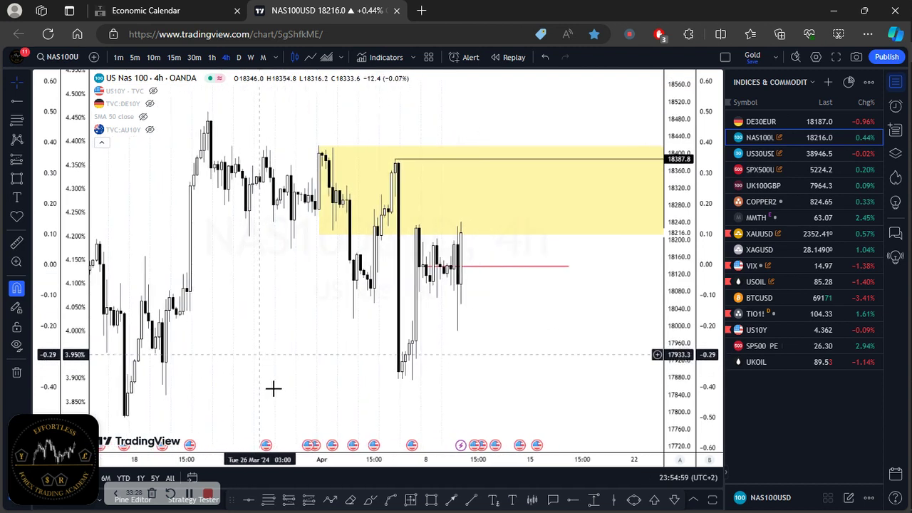
# Step: Draw a projected price path from about 18250 up to about 18410 in the zone, ending down at about 17880
pyautogui.click(330, 500)
pyautogui.click(475, 219)
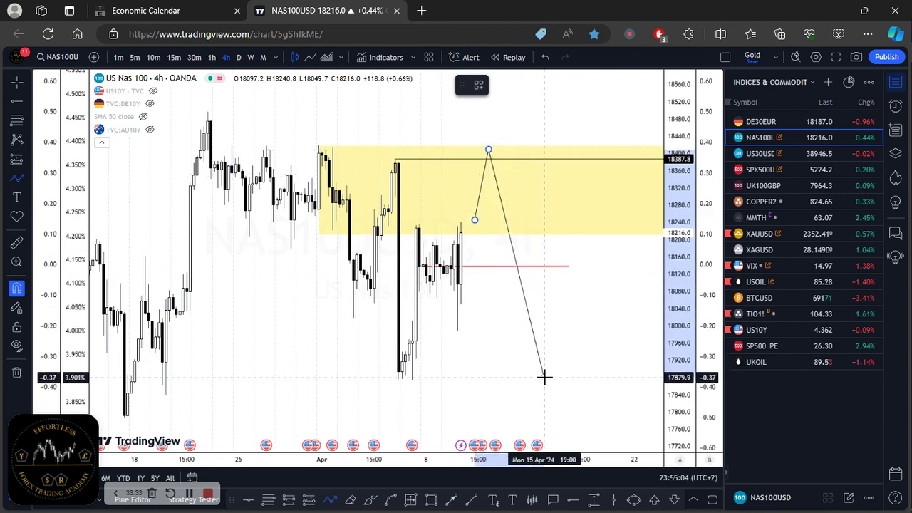
pyautogui.click(544, 377)
pyautogui.click(491, 363)
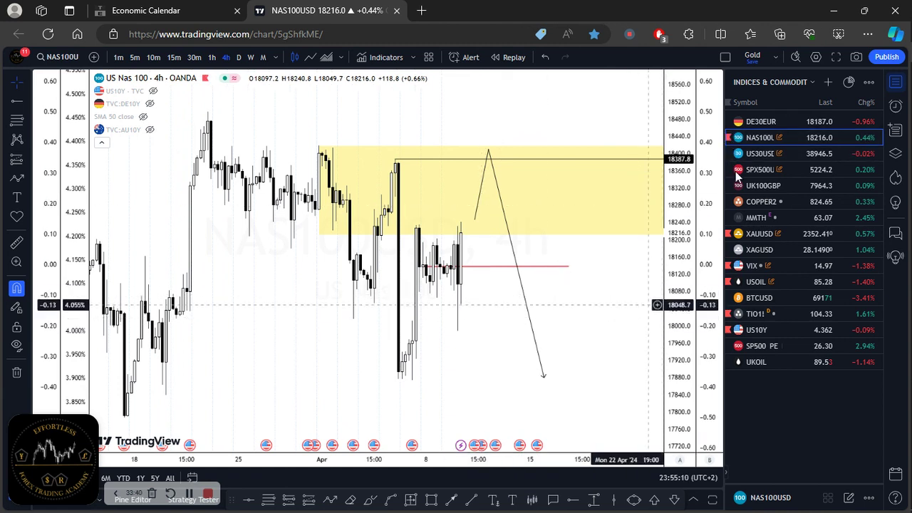
# Step: Load US30USD on the weekly timeframe and draw a short trend line from the current weekly candle at about 38934
pyautogui.click(768, 156)
pyautogui.click(250, 57)
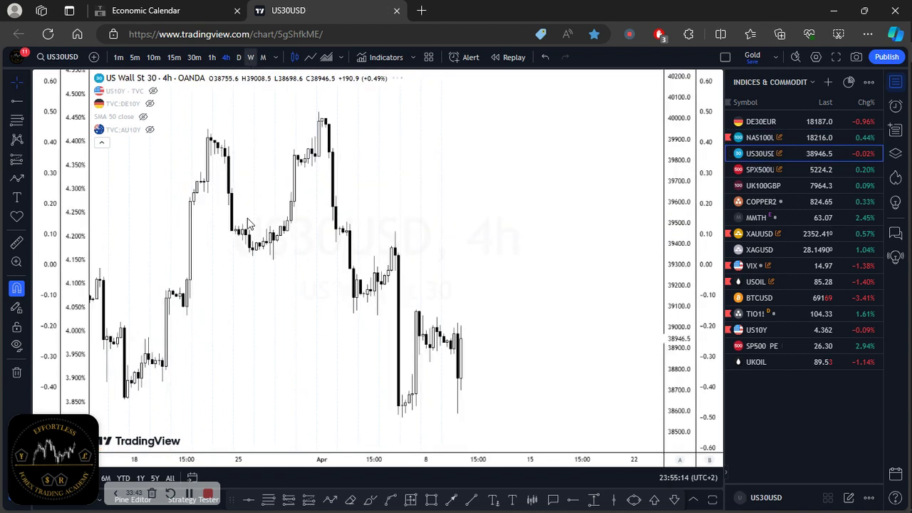
pyautogui.moveTo(401, 301); pyautogui.dragTo(564, 299)
pyautogui.scroll(5, 410, 304)
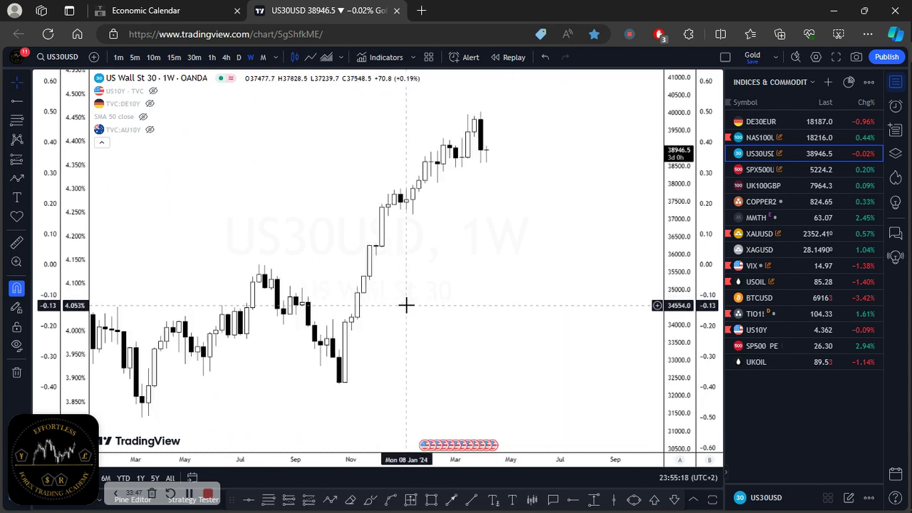
pyautogui.click(471, 500)
pyautogui.click(350, 155)
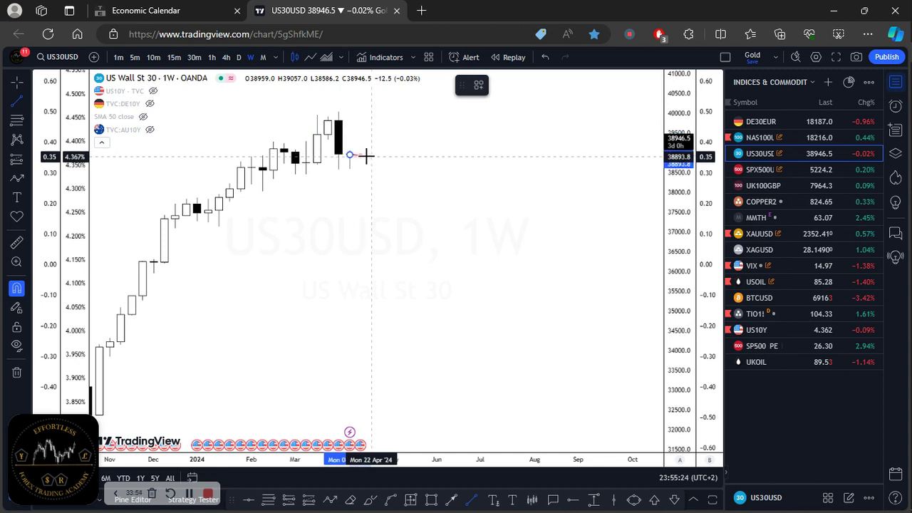
pyautogui.click(362, 154)
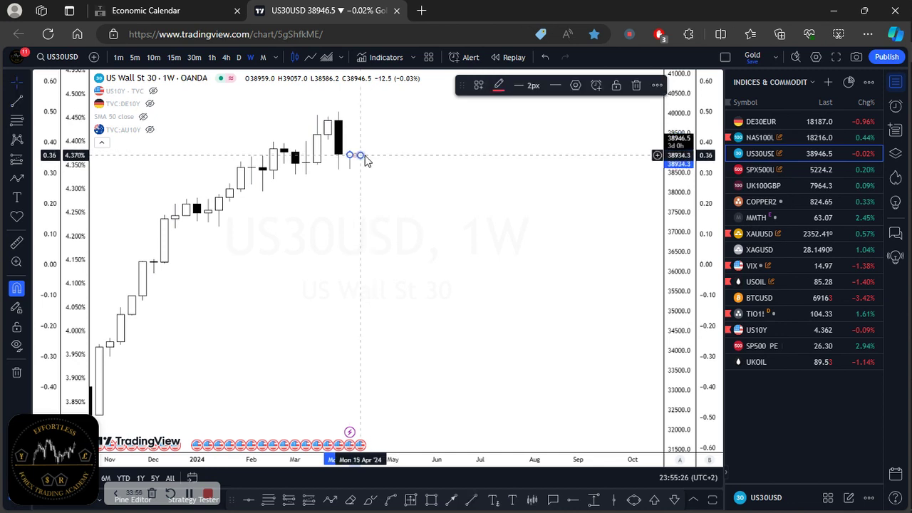
pyautogui.click(324, 214)
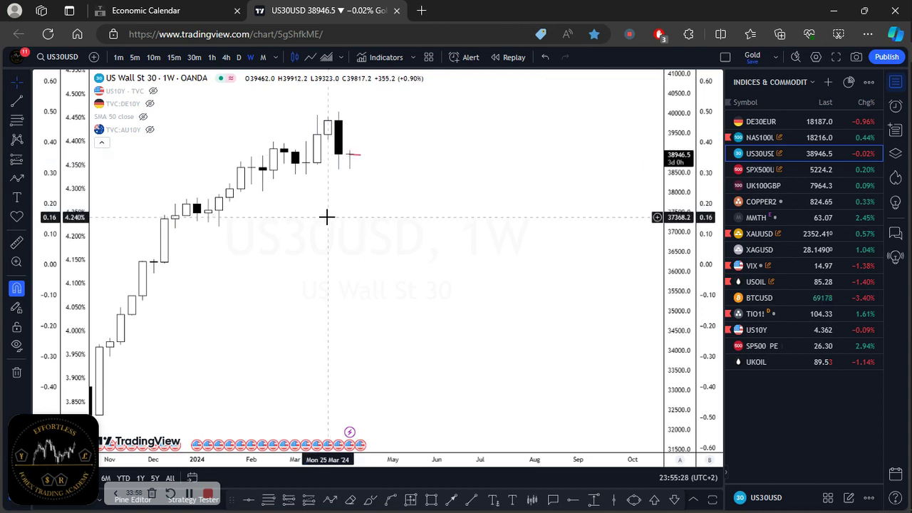
# Step: Mark a rectangular zone on US30USD below the 12 February weekly candle's body, from about 38550 down to its low near 38020
pyautogui.moveTo(350, 193); pyautogui.dragTo(381, 205)
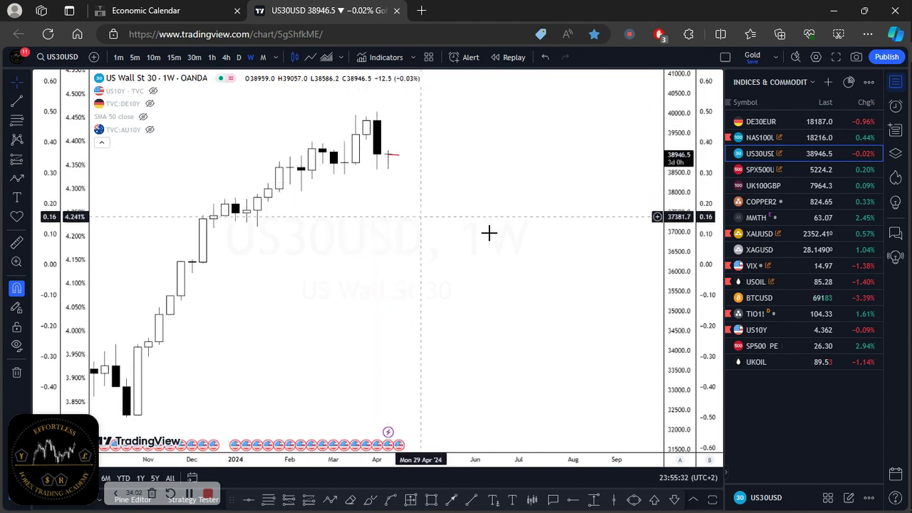
pyautogui.moveTo(489, 232); pyautogui.dragTo(551, 268)
pyautogui.scroll(2, 564, 346)
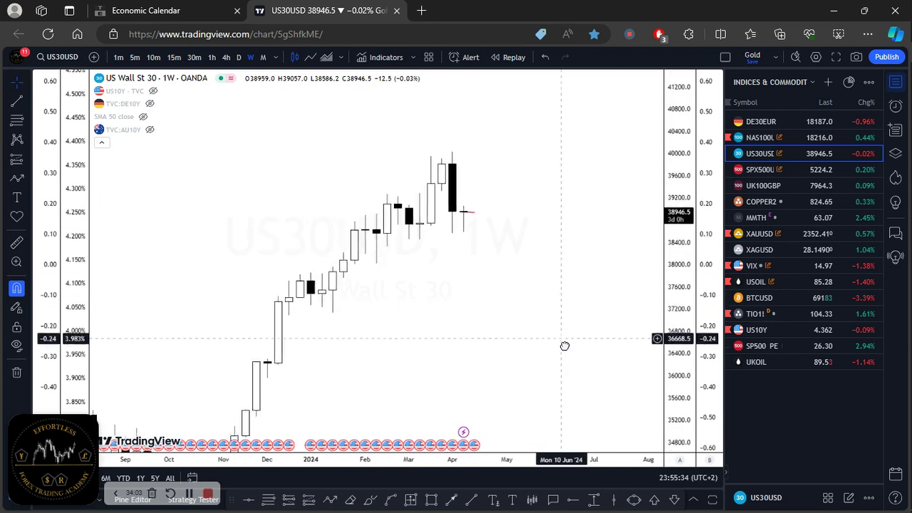
pyautogui.scroll(2, 679, 294)
pyautogui.scroll(1, 679, 294)
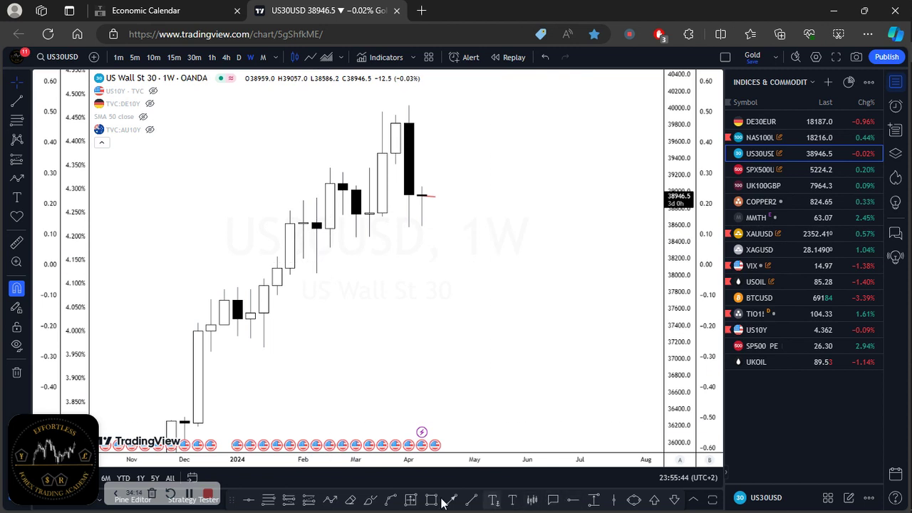
pyautogui.doubleClick(314, 226)
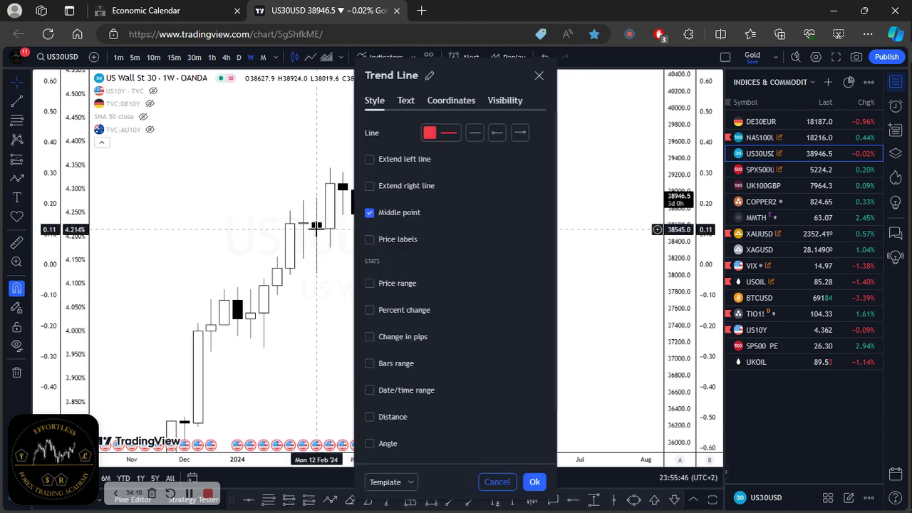
pyautogui.press('Escape')
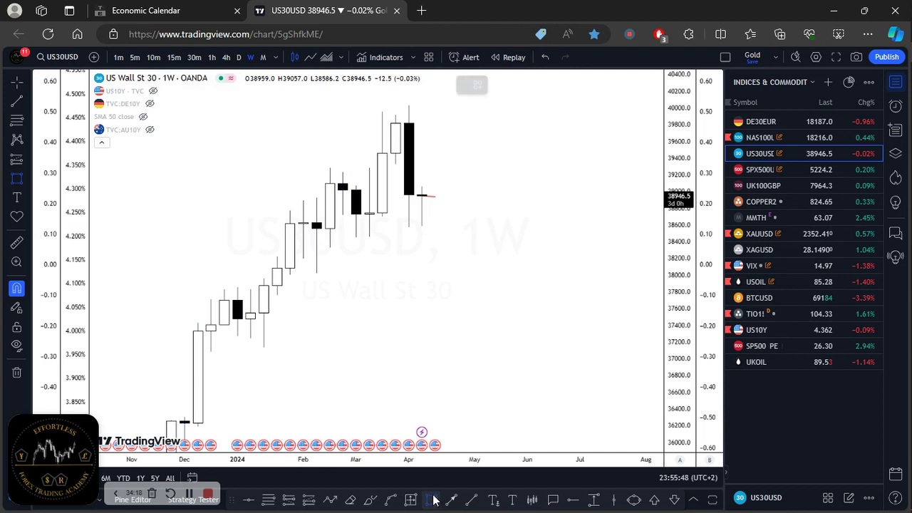
pyautogui.moveTo(318, 228); pyautogui.dragTo(319, 271)
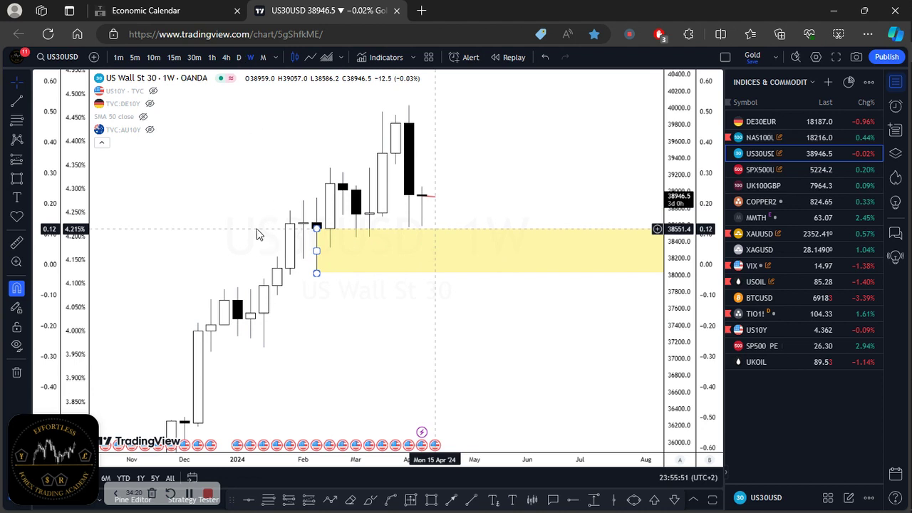
# Step: Switch US30USD to the daily timeframe and level the red trend line at 38949.1, ending at 19 April
pyautogui.click(238, 57)
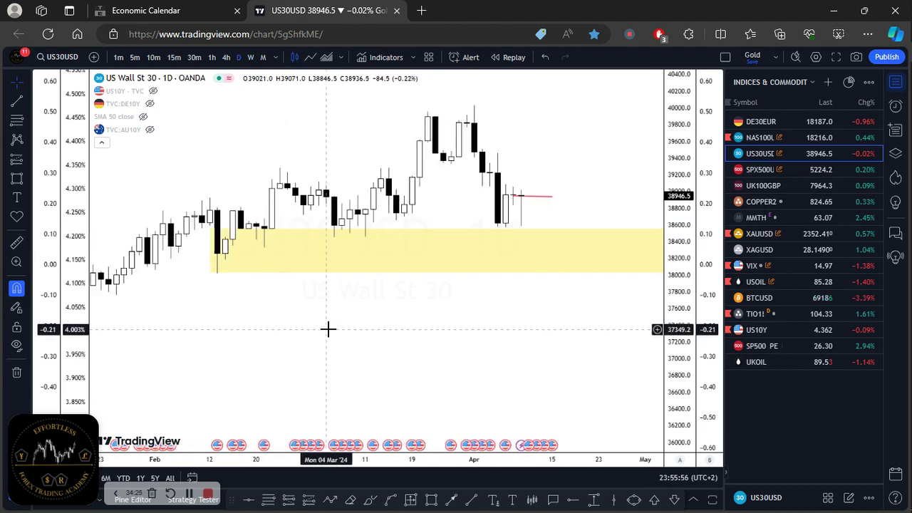
pyautogui.scroll(1, 489, 334)
pyautogui.moveTo(679, 342); pyautogui.dragTo(637, 230)
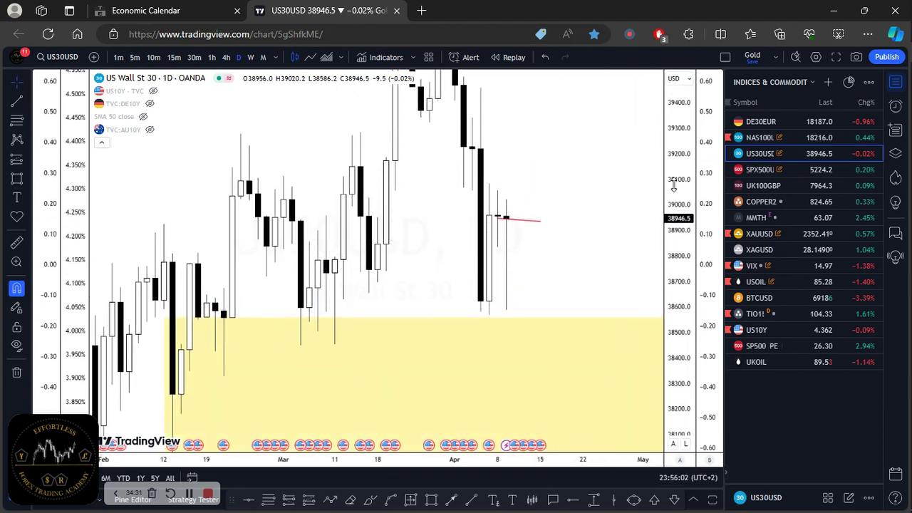
pyautogui.scroll(-2, 620, 242)
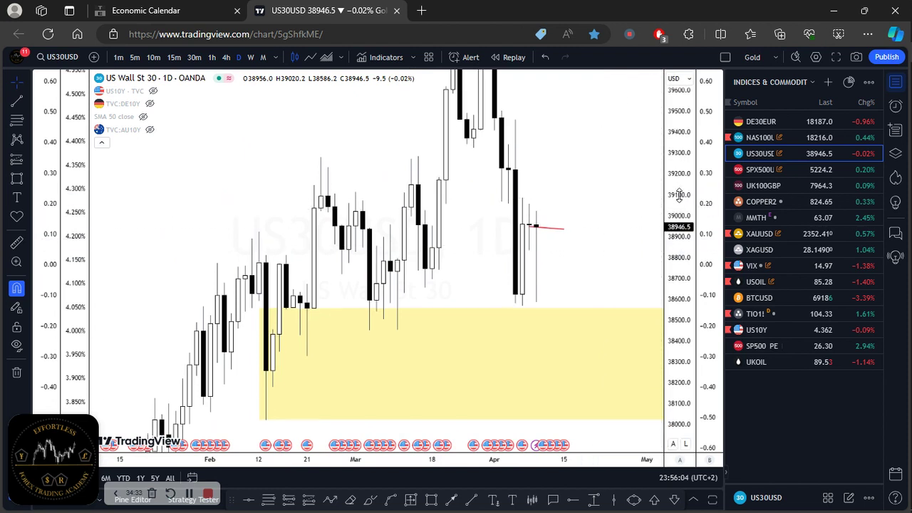
pyautogui.hscroll(2, 576, 228)
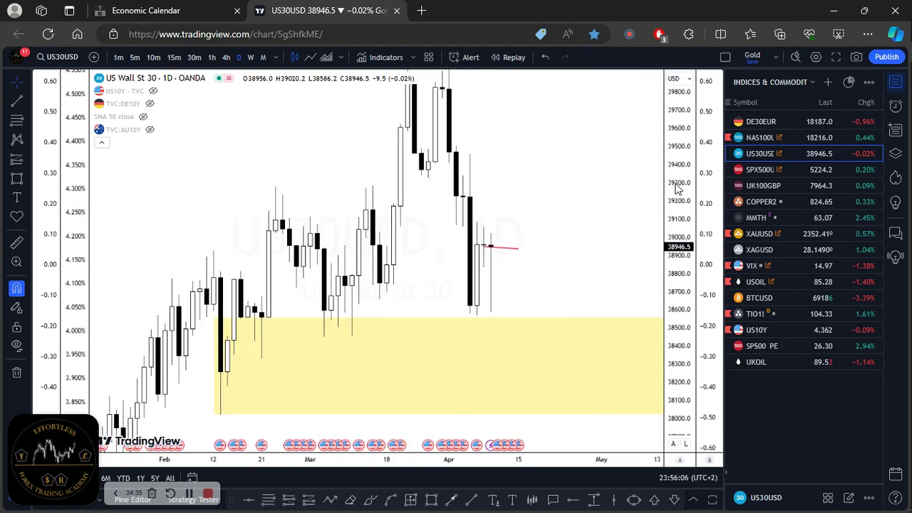
pyautogui.hscroll(1, 558, 226)
pyautogui.moveTo(614, 179); pyautogui.dragTo(514, 179)
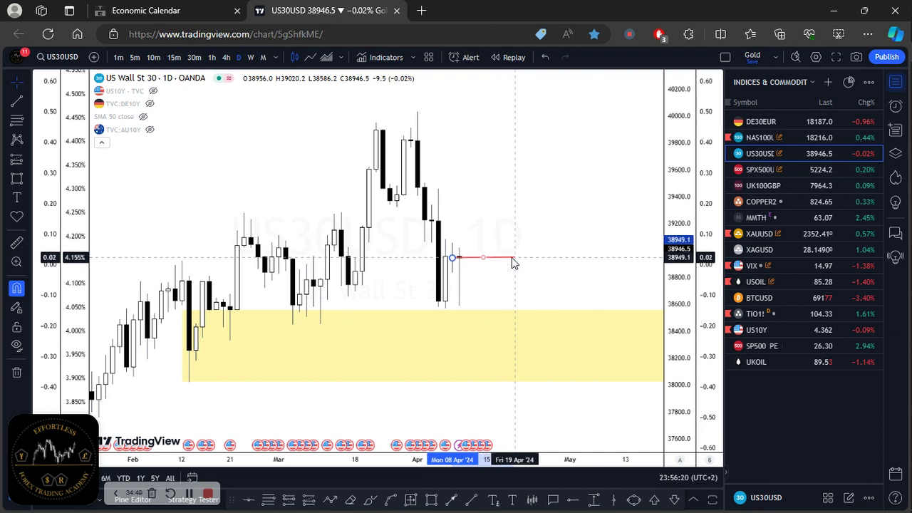
# Step: Draw a projected US30USD price path from about 38730 down to about 38290 in the yellow zone, ending up at about 40100
pyautogui.click(512, 260)
pyautogui.click(470, 299)
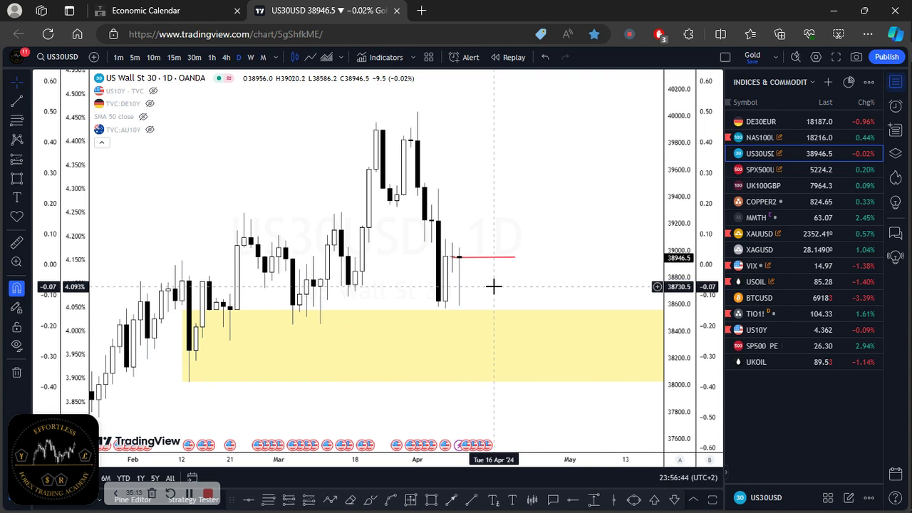
pyautogui.scroll(-2, 301, 240)
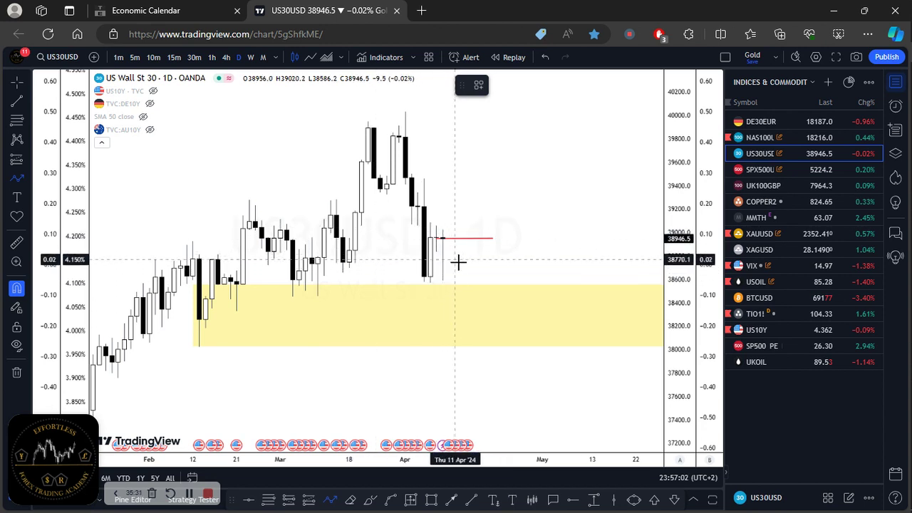
pyautogui.click(455, 264)
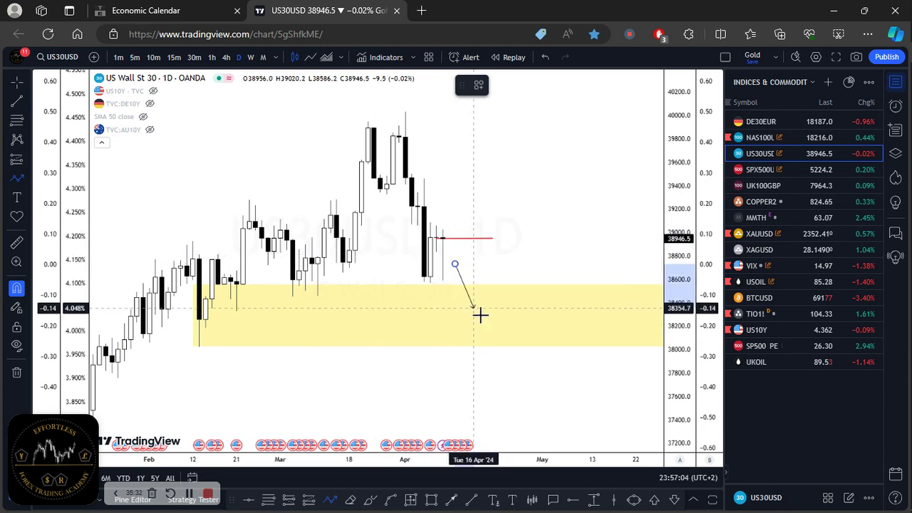
pyautogui.click(480, 315)
pyautogui.doubleClick(535, 105)
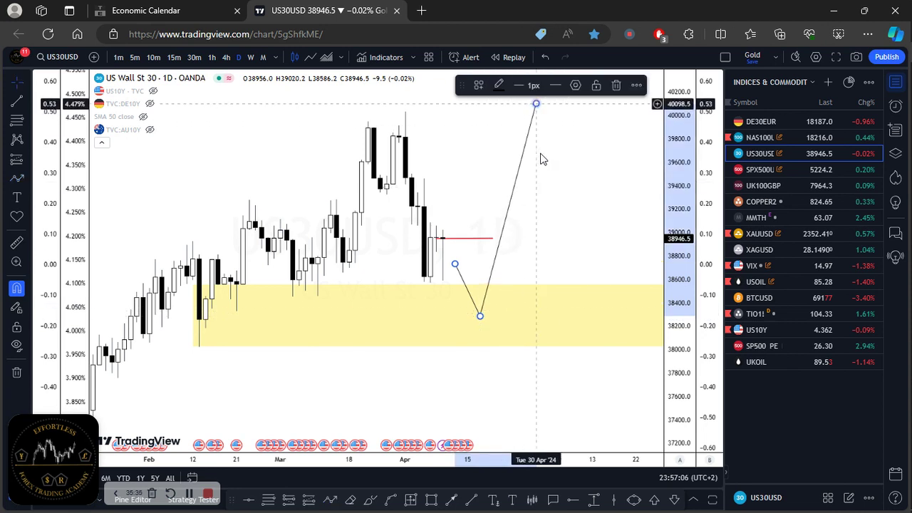
pyautogui.click(539, 167)
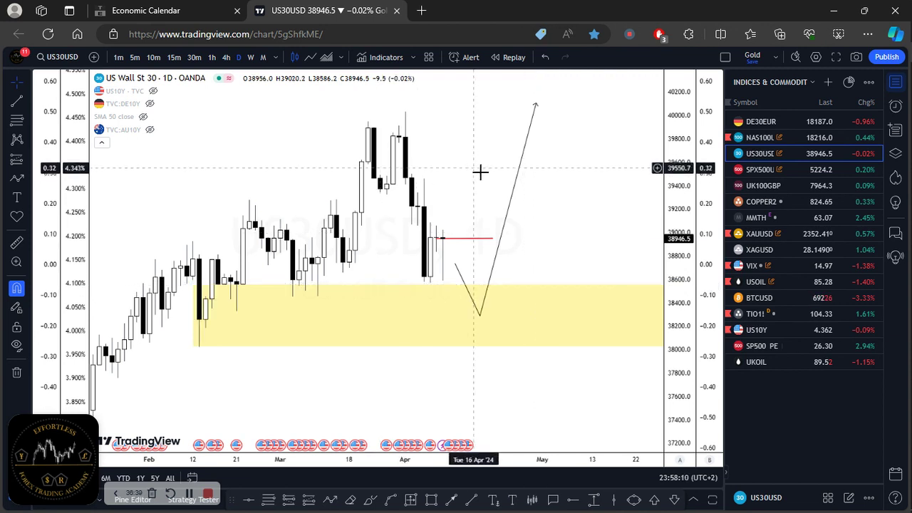
pyautogui.scroll(-1, 497, 187)
pyautogui.scroll(-1, 498, 194)
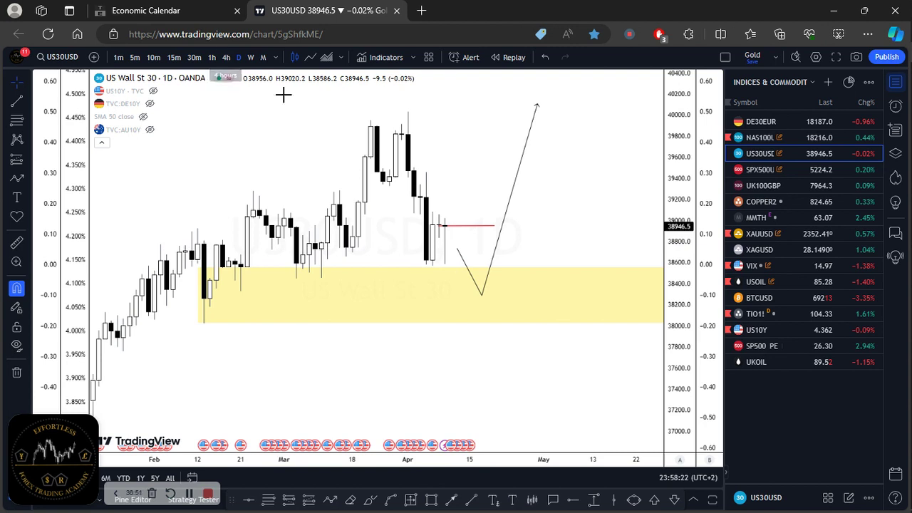
# Step: View the VIX daily chart, followed by the latest candles on the NAS100USD daily chart
pyautogui.click(782, 269)
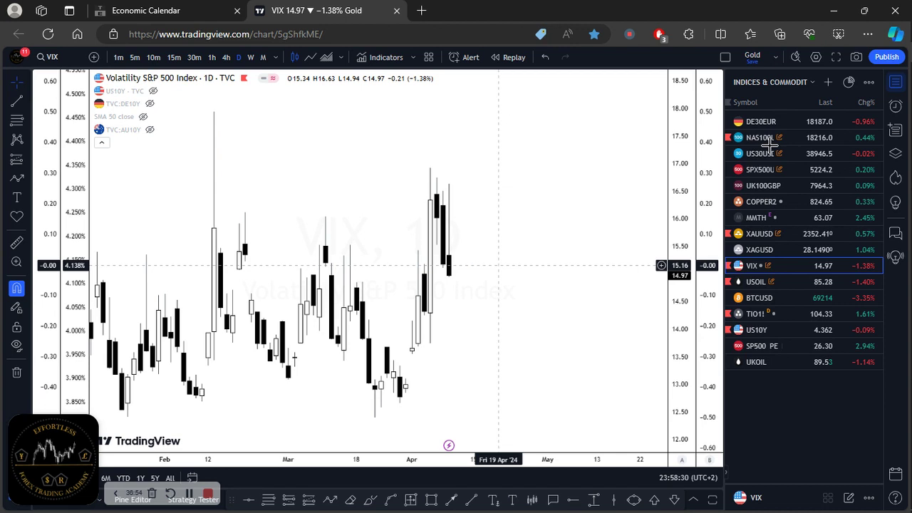
pyautogui.click(797, 137)
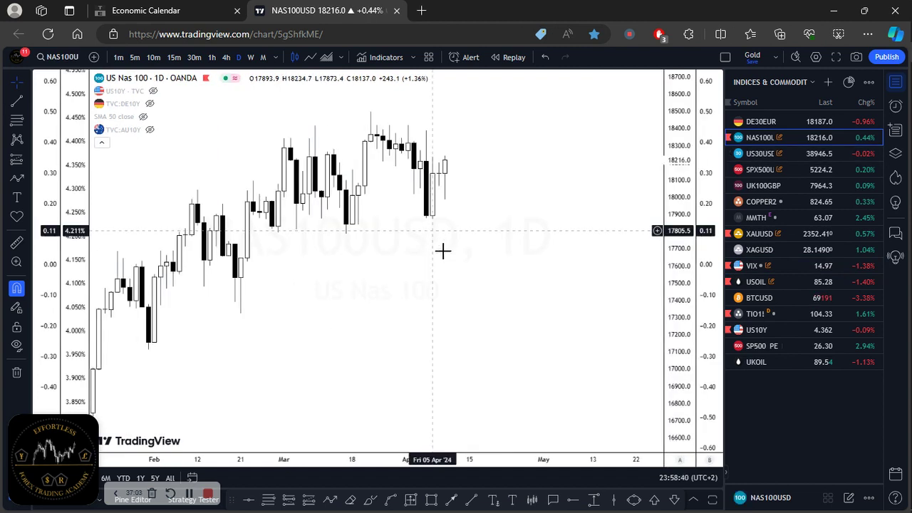
pyautogui.scroll(1, 473, 275)
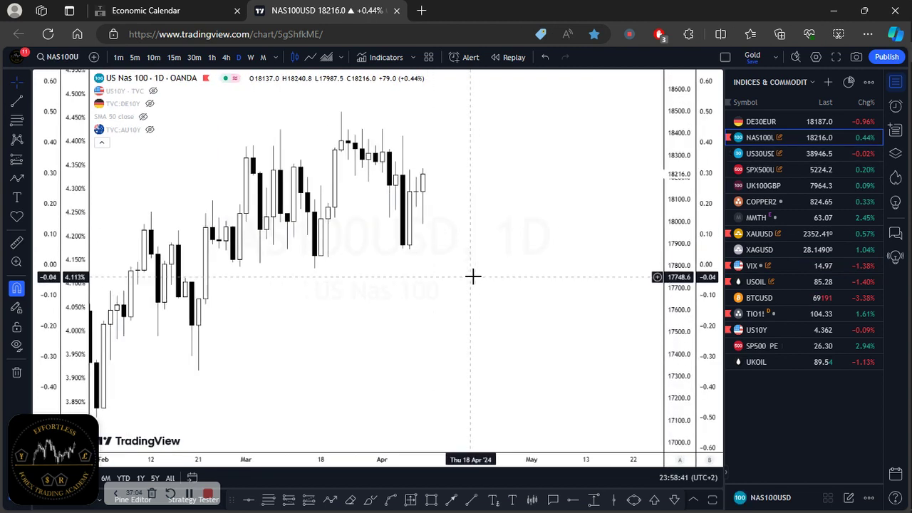
# Step: Load SPX500USD on the daily timeframe and draw a short trend line at about 5212 from the 8 April candle to 15 April
pyautogui.click(796, 169)
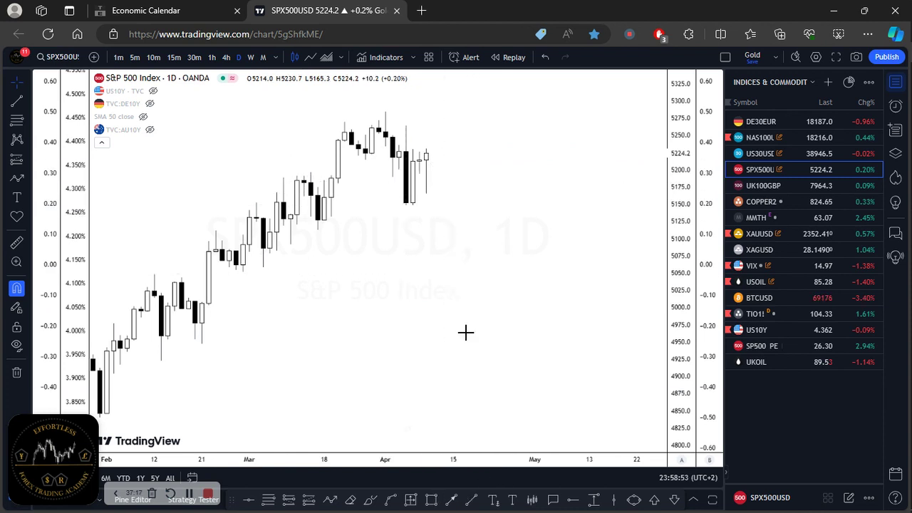
pyautogui.scroll(2, 464, 313)
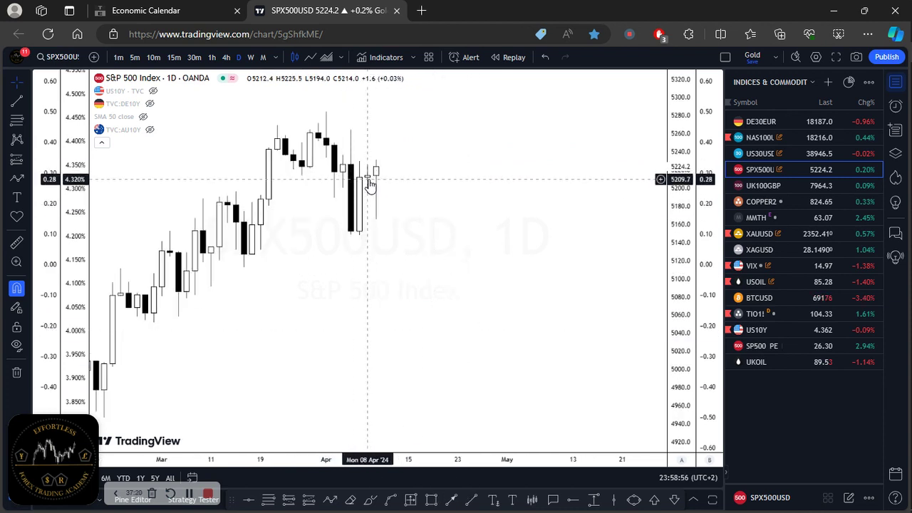
pyautogui.click(471, 500)
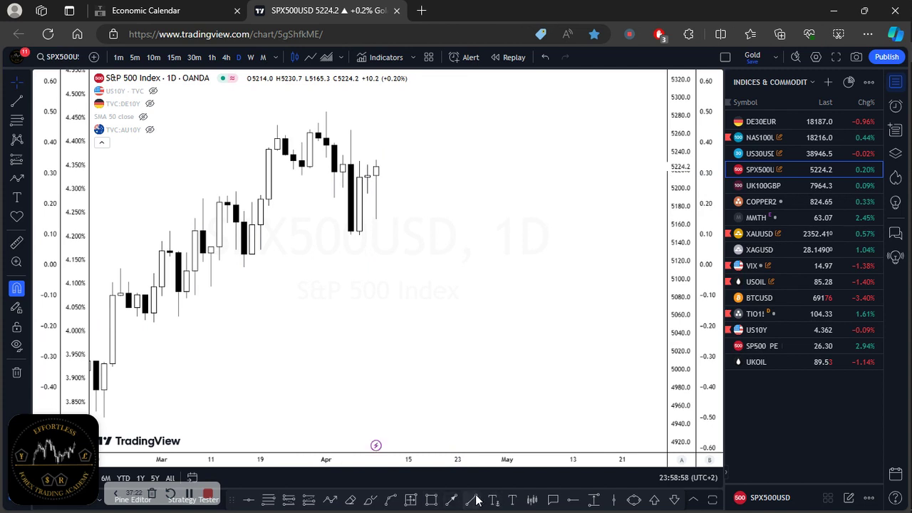
pyautogui.click(367, 177)
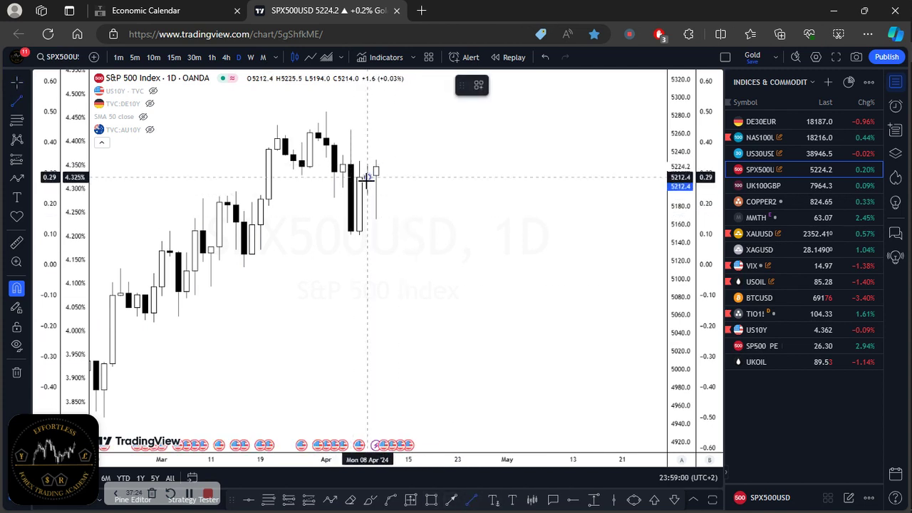
pyautogui.click(407, 178)
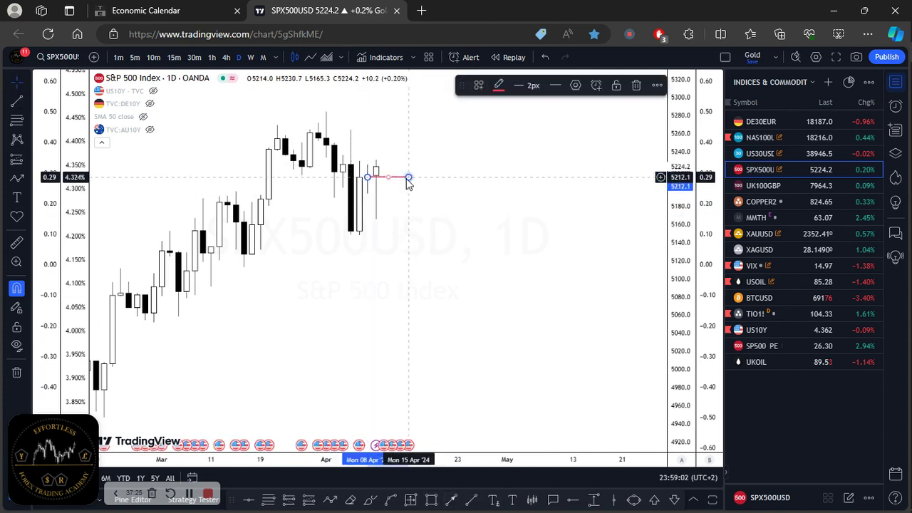
pyautogui.click(366, 203)
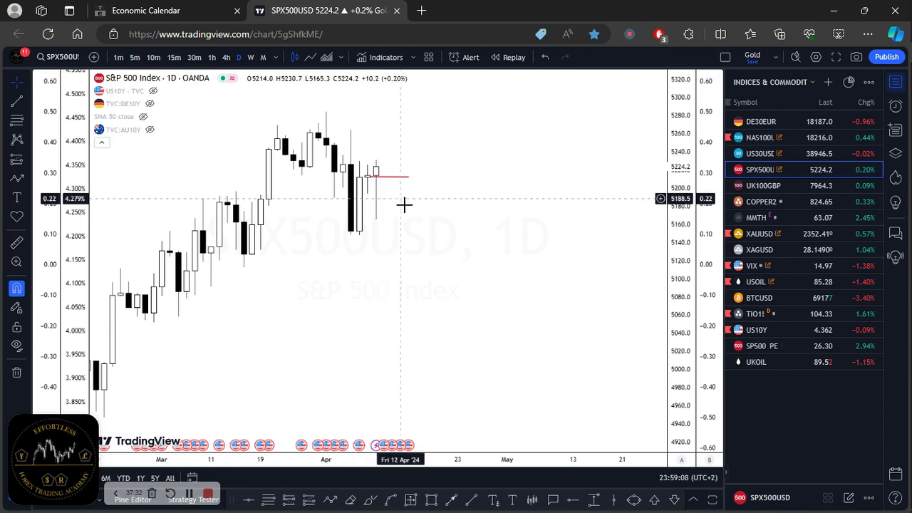
# Step: Mark a rectangular zone on SPX500USD from about 5227 up to about 5264, starting near the upper wick of the early-April bearish candle
pyautogui.click(574, 503)
pyautogui.click(431, 498)
pyautogui.click(346, 165)
pyautogui.click(349, 129)
pyautogui.click(350, 114)
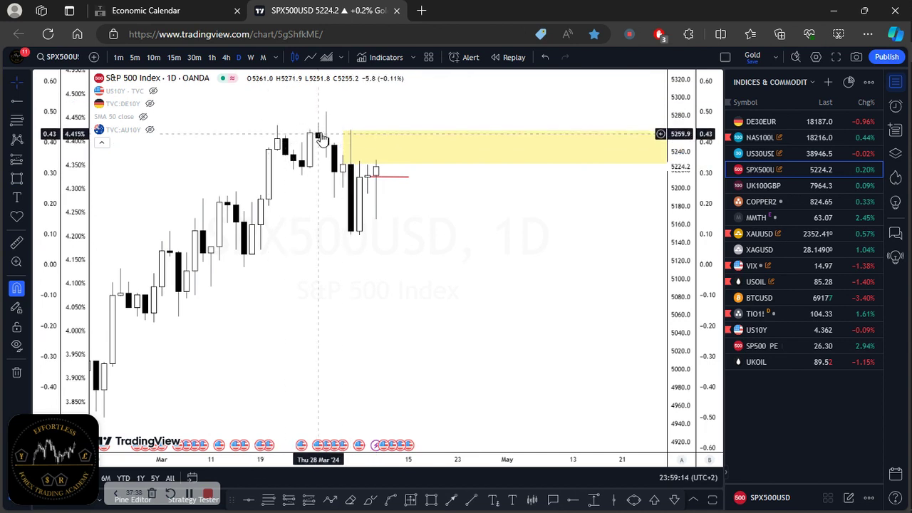
# Step: Switch SPX500USD to the 4-hour timeframe and draw a projected path from about 5232 up to about 5266, ending down at about 5151
pyautogui.click(227, 58)
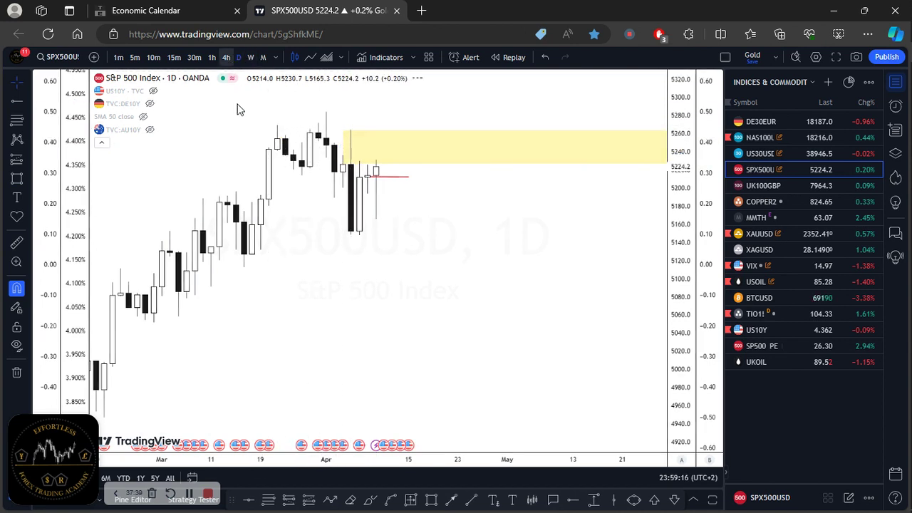
pyautogui.scroll(-3, 285, 239)
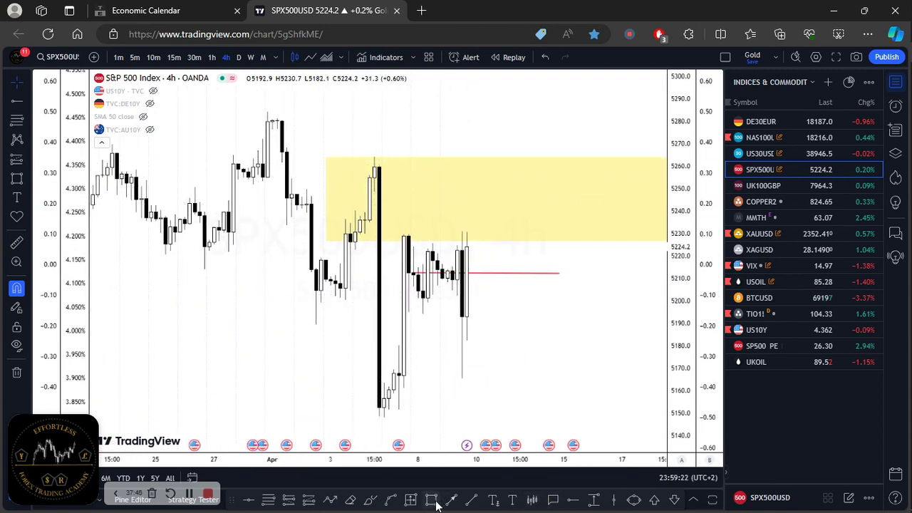
pyautogui.click(331, 500)
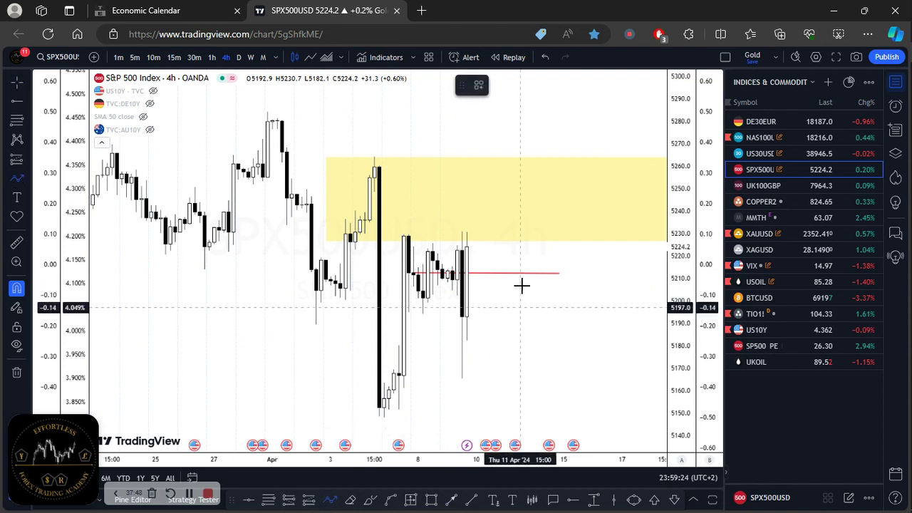
pyautogui.click(478, 229)
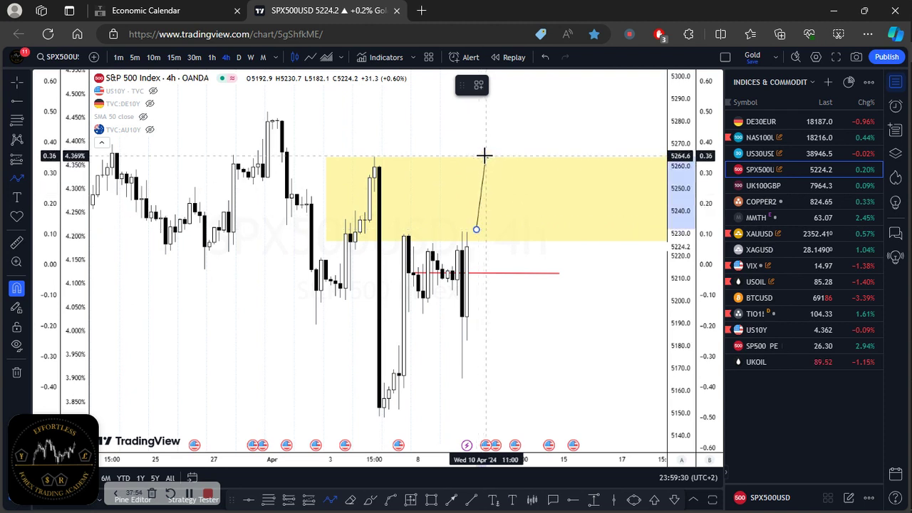
pyautogui.click(485, 153)
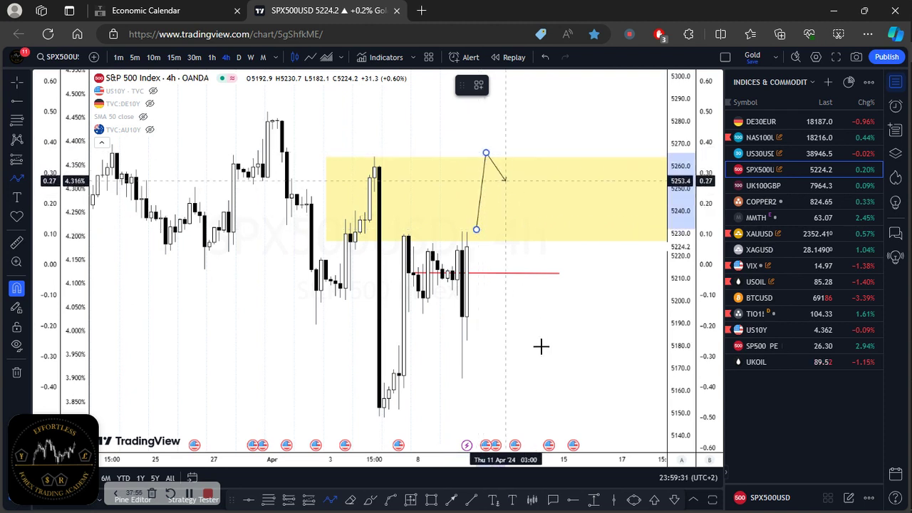
pyautogui.doubleClick(565, 410)
pyautogui.click(413, 329)
pyautogui.moveTo(321, 330); pyautogui.dragTo(271, 329)
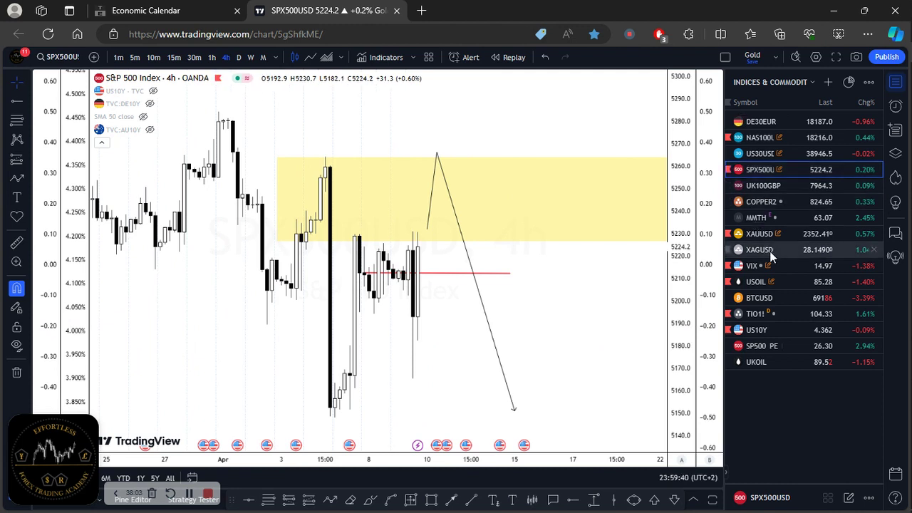
# Step: Review XAUUSD on the daily and weekly timeframes, finishing on the daily chart
pyautogui.click(791, 235)
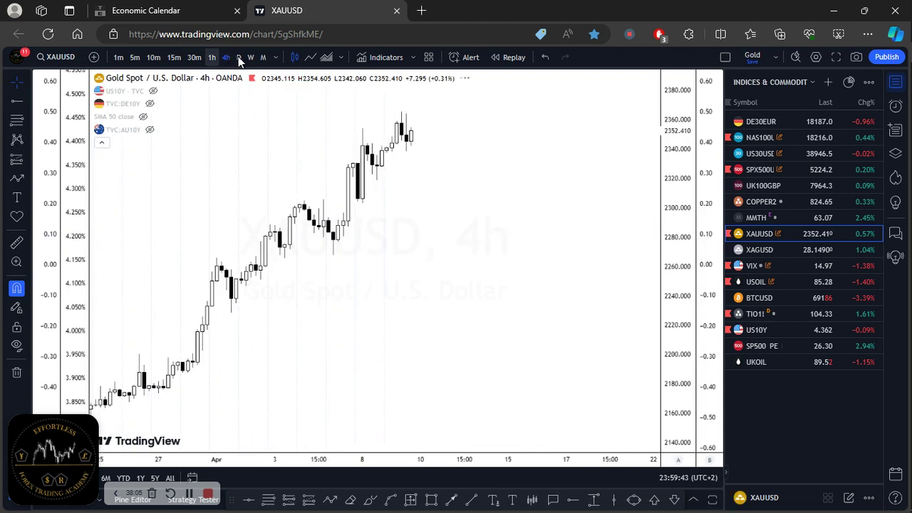
pyautogui.press('1')
pyautogui.press('d')
pyautogui.press('Return')
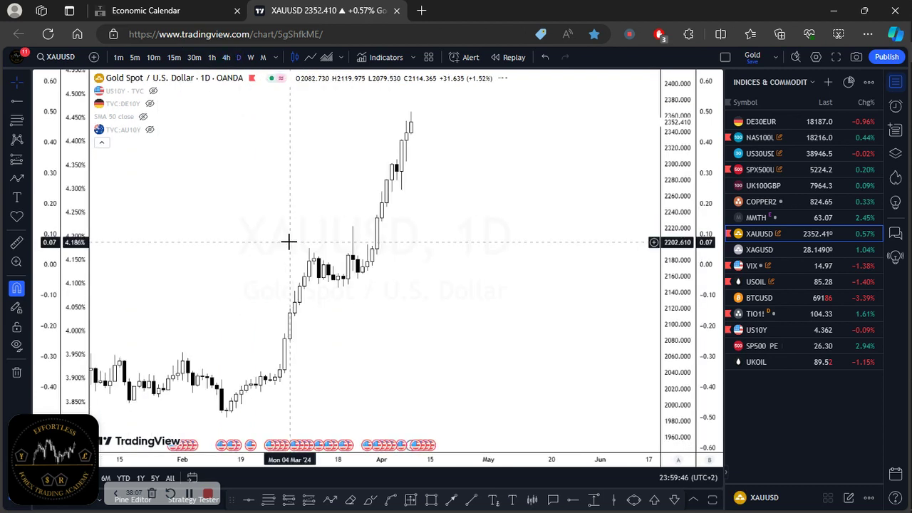
pyautogui.click(251, 60)
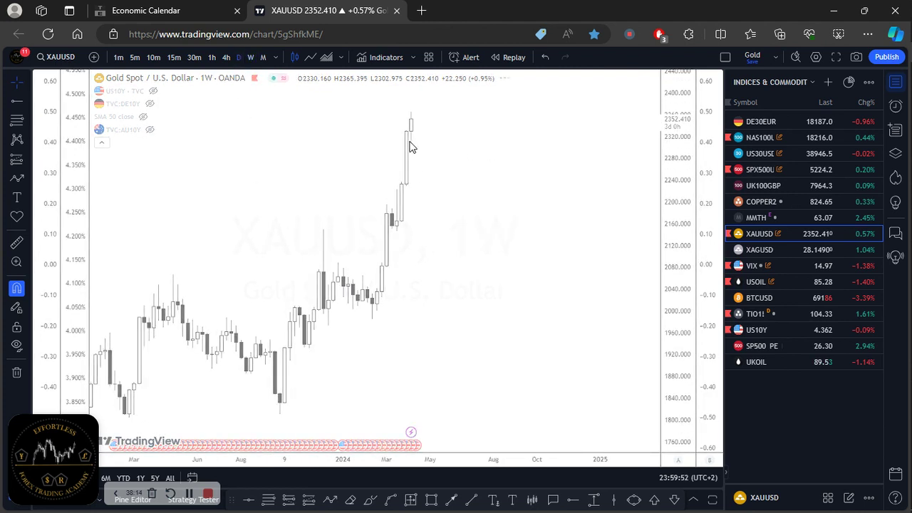
pyautogui.click(238, 57)
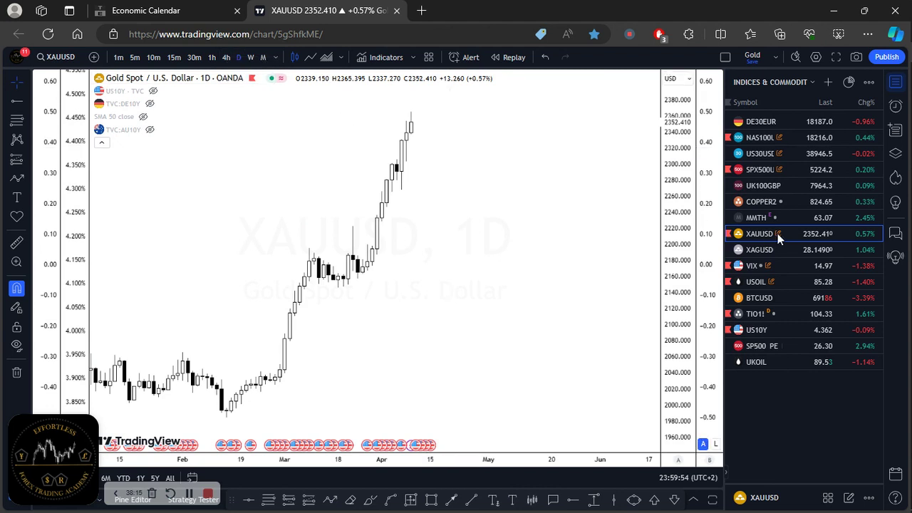
# Step: Review XAGUSD on the daily and 4-hour timeframes, briefly switching to XAUUSD and back
pyautogui.click(791, 250)
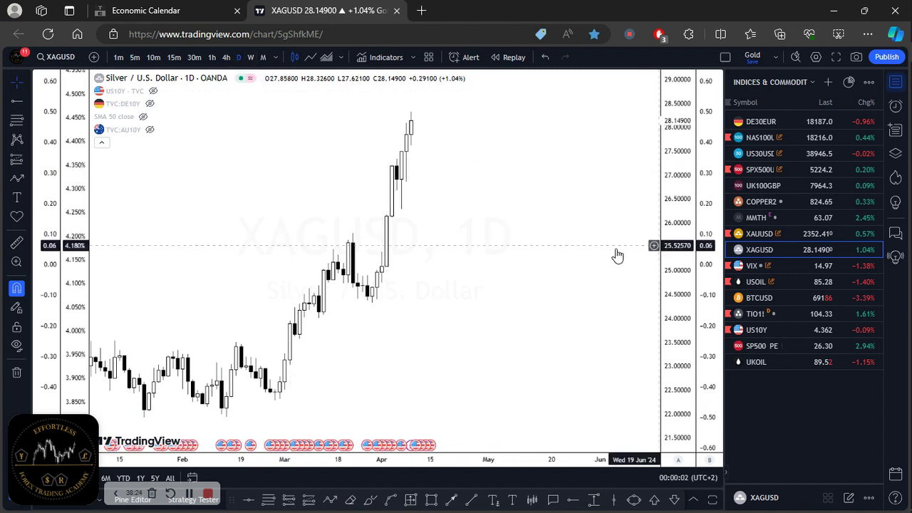
pyautogui.click(225, 58)
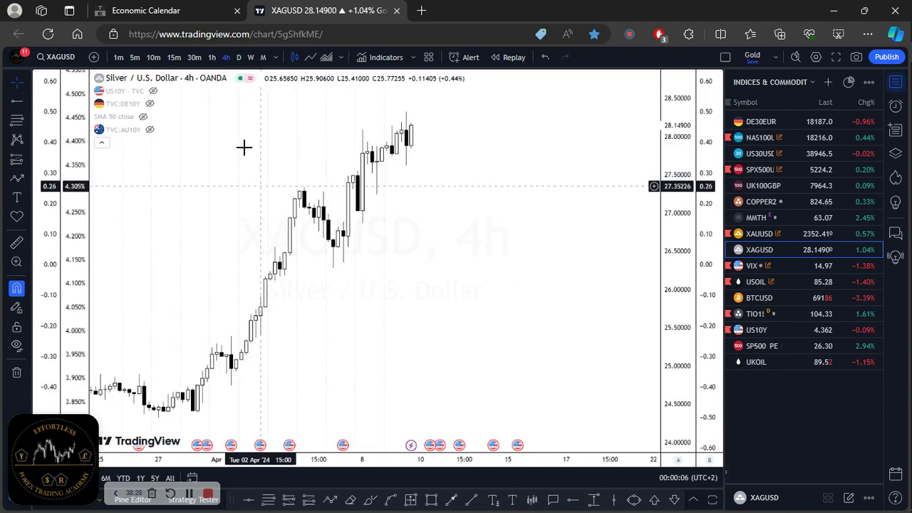
pyautogui.moveTo(772, 282)
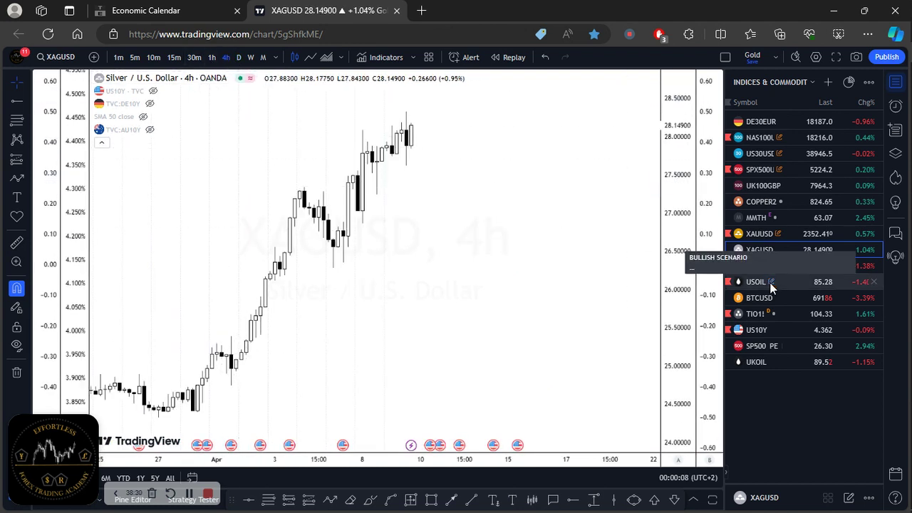
pyautogui.click(786, 233)
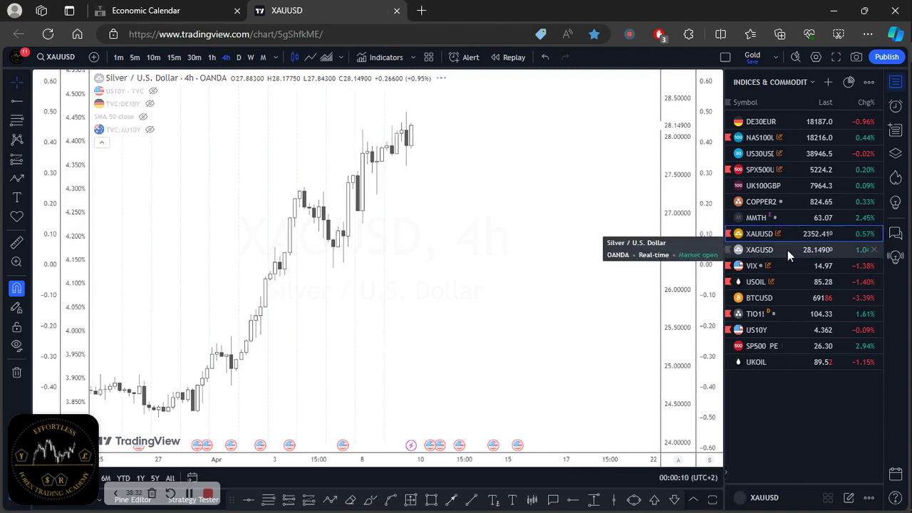
pyautogui.click(787, 250)
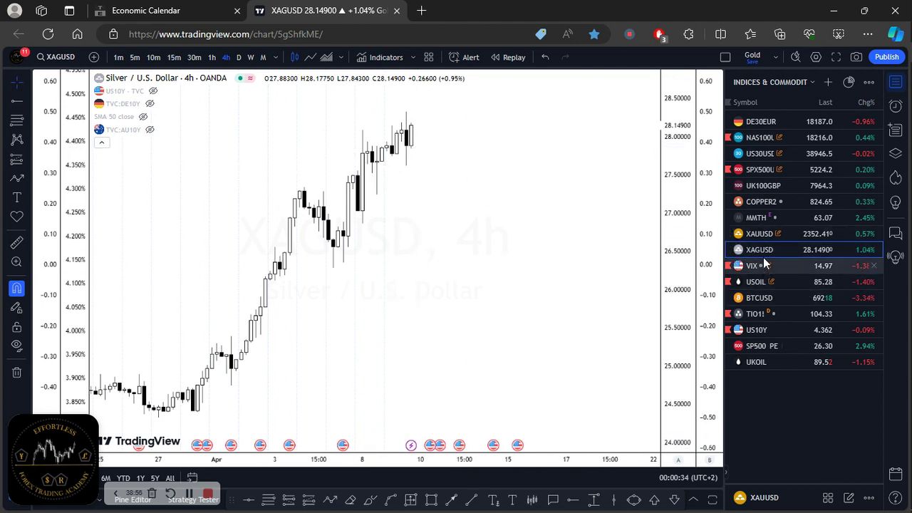
# Step: Load BTCUSD and view it on the daily timeframe
pyautogui.click(791, 299)
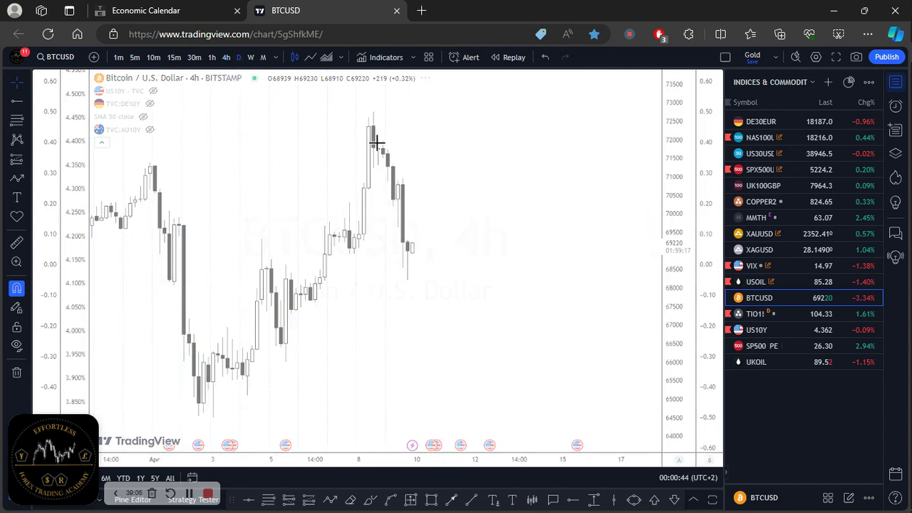
pyautogui.press('d')
pyautogui.press('Return')
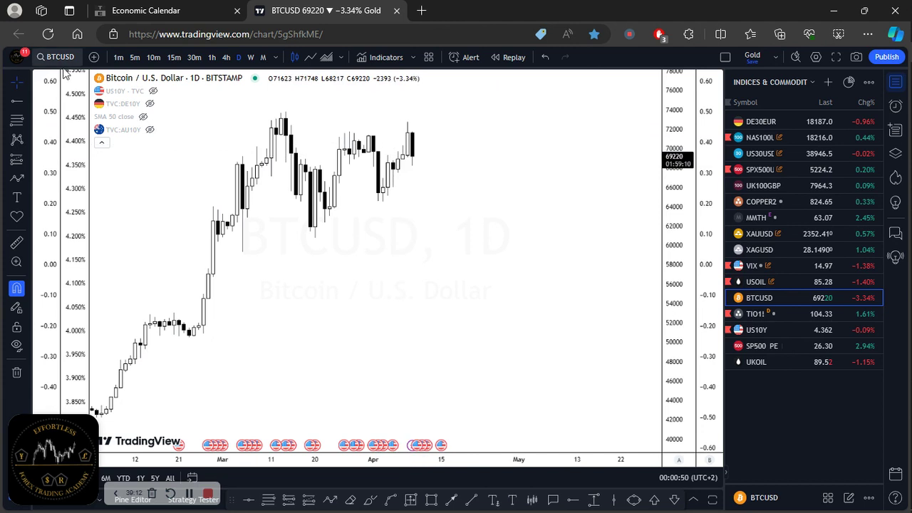
# Step: Draw a yellow rectangle zone on the daily BTCUSD chart from the 5 Apr candle's close at 67857 down to its low at 65999
pyautogui.moveTo(155, 104)
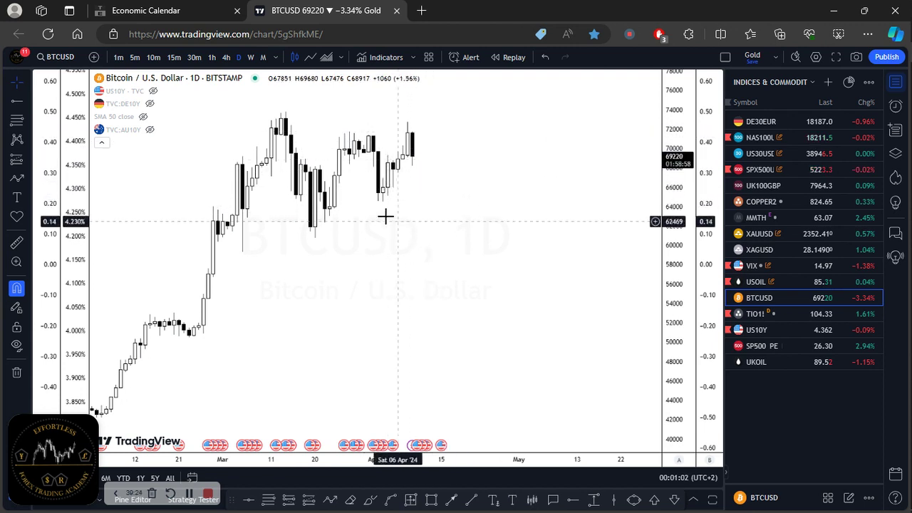
pyautogui.moveTo(387, 238); pyautogui.dragTo(549, 243)
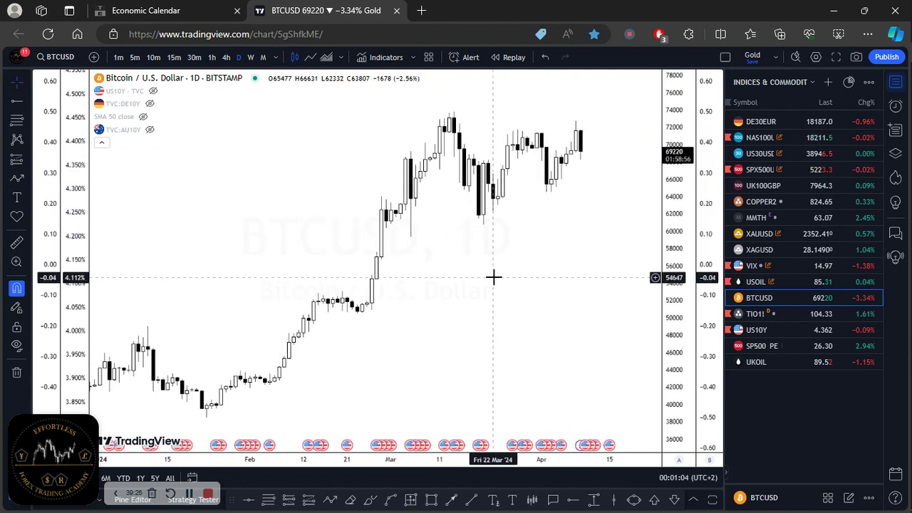
pyautogui.scroll(5, 494, 278)
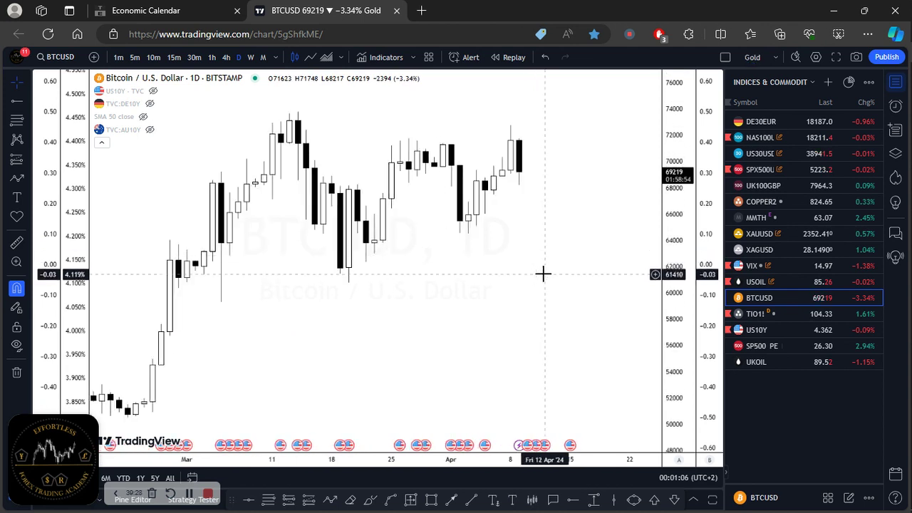
pyautogui.scroll(3, 589, 319)
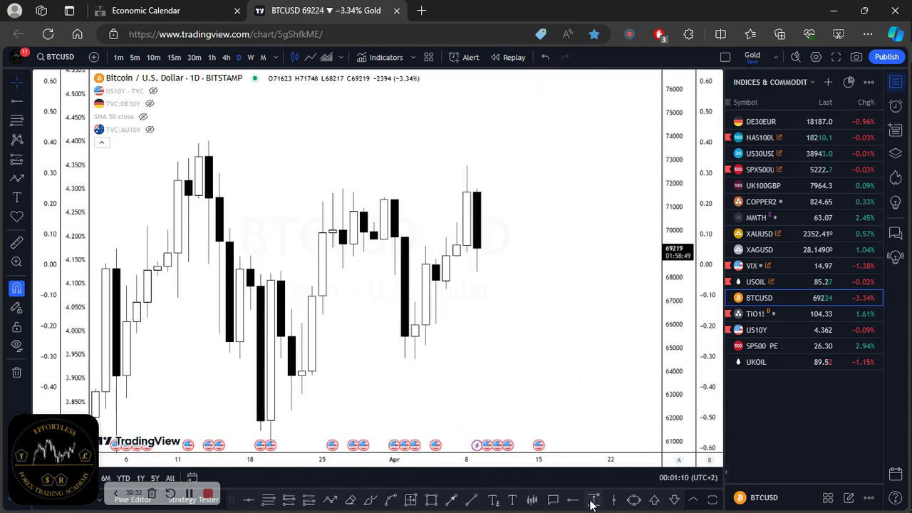
pyautogui.click(431, 499)
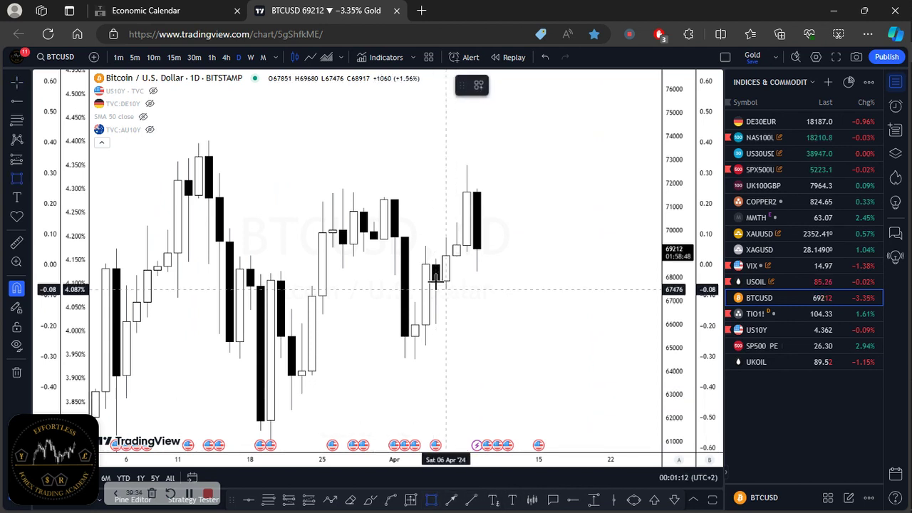
pyautogui.moveTo(436, 280); pyautogui.dragTo(435, 324)
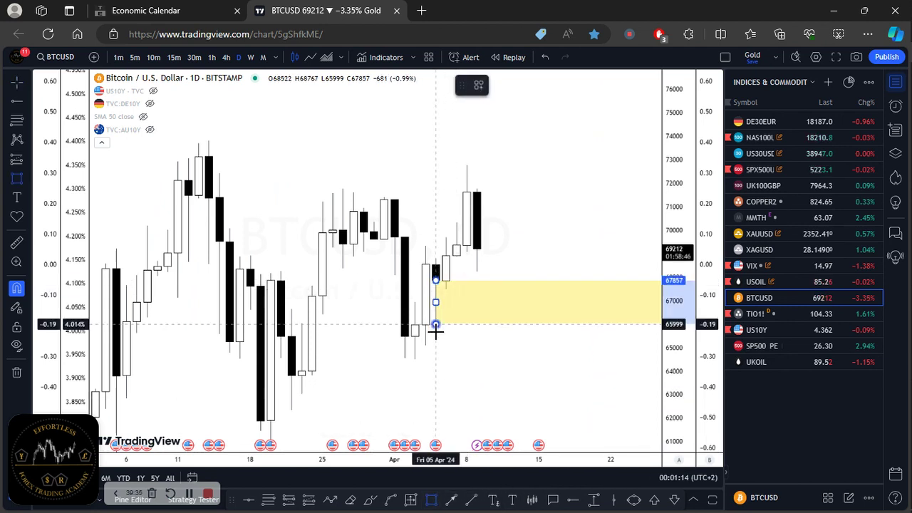
pyautogui.click(477, 367)
# Step: Switch to the Excel workbook and clear the Mar 24 USD value in cell L3 of the INFLATION sheet
pyautogui.moveTo(904, 178)
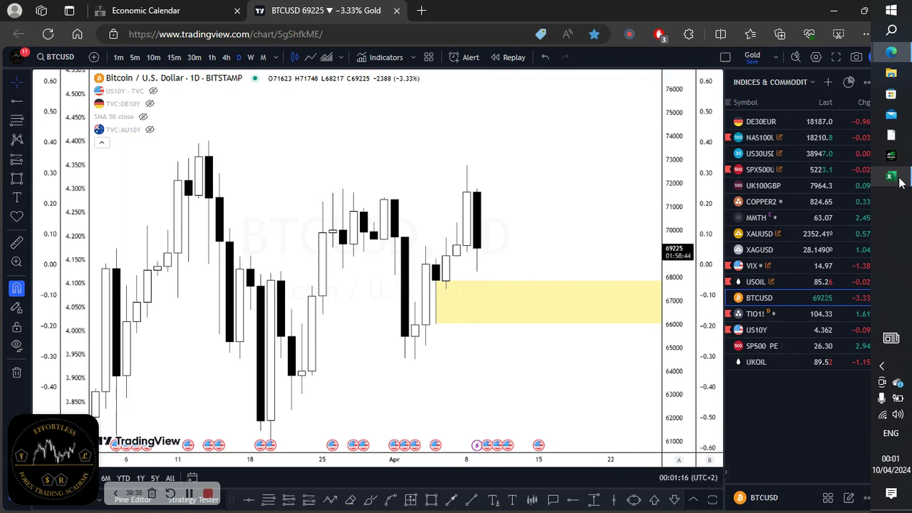
pyautogui.click(818, 183)
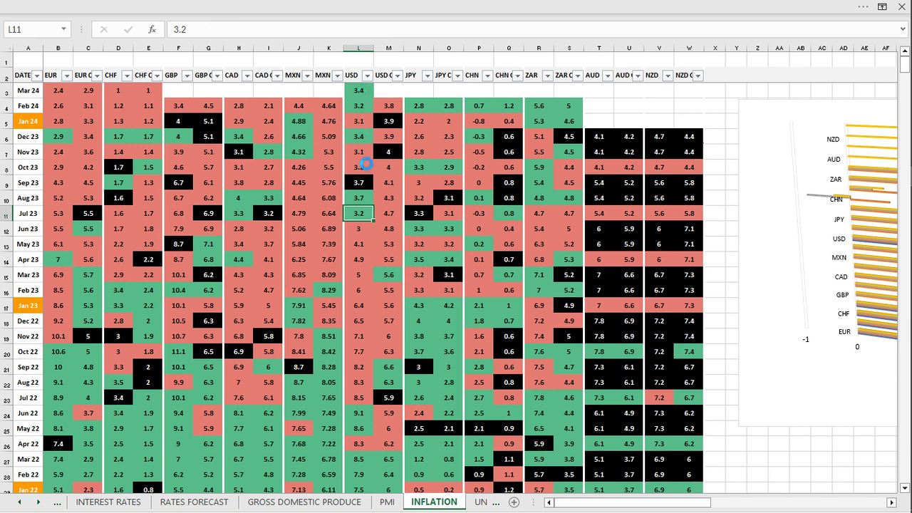
pyautogui.click(367, 91)
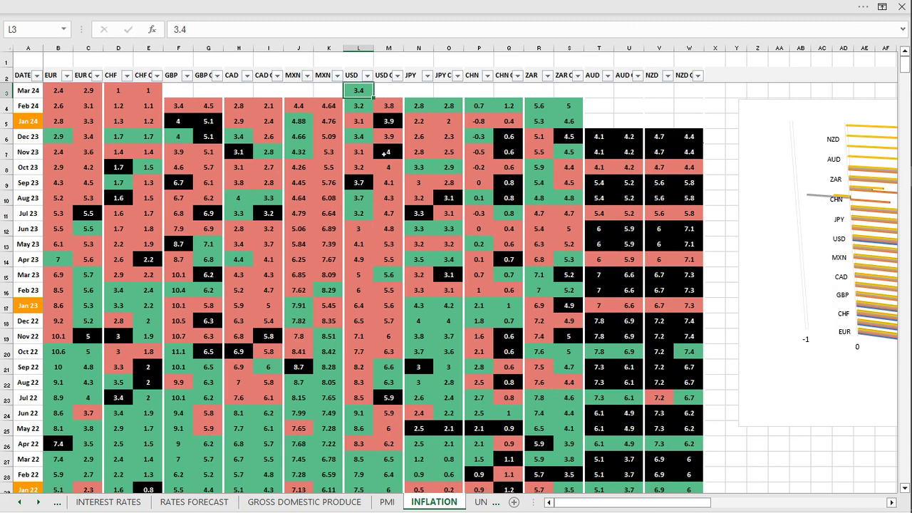
pyautogui.press('BackSpace')
pyautogui.click(452, 90)
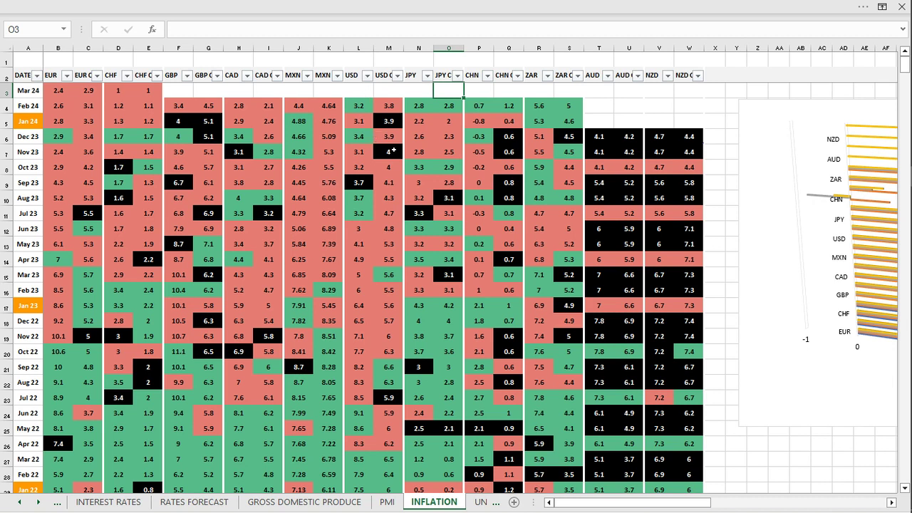
pyautogui.click(361, 92)
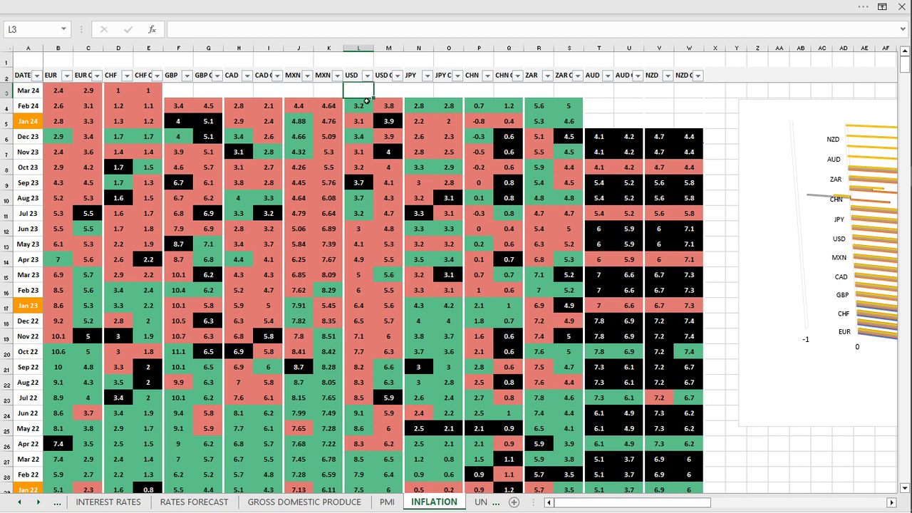
# Step: Switch back to the TradingView chart and draw a near-horizontal trend line from the 8 Apr candle's body top to 14 Apr
pyautogui.moveTo(890, 51)
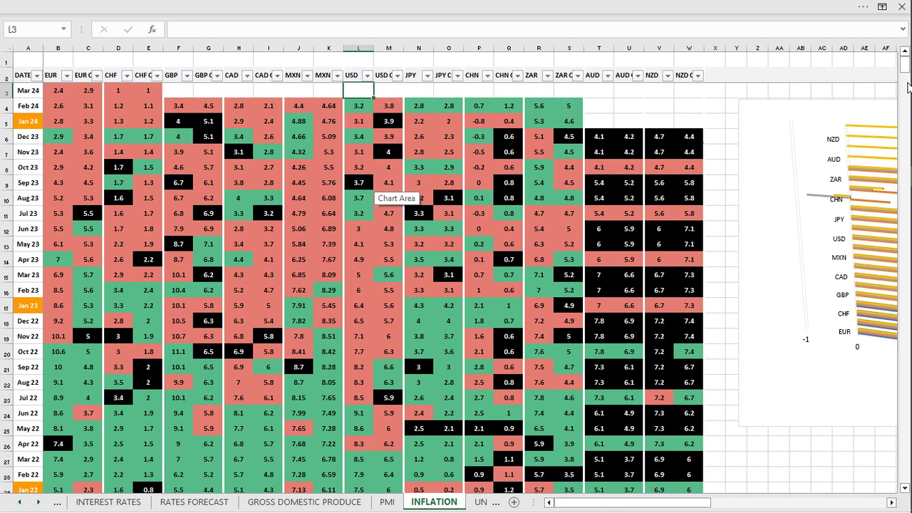
pyautogui.moveTo(908, 71)
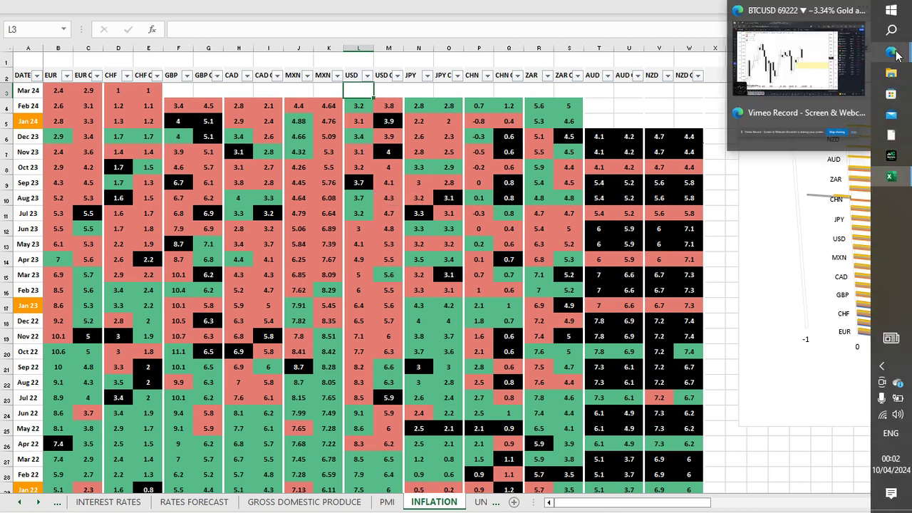
pyautogui.click(743, 49)
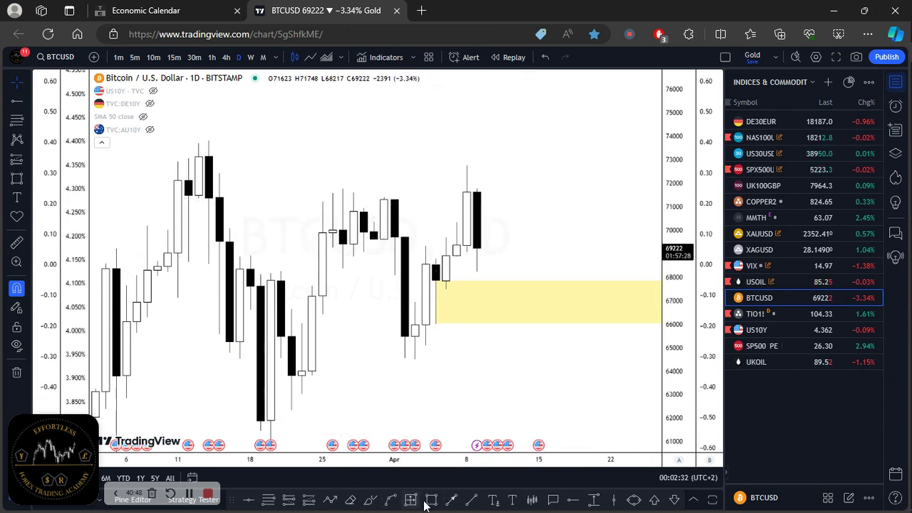
pyautogui.click(471, 499)
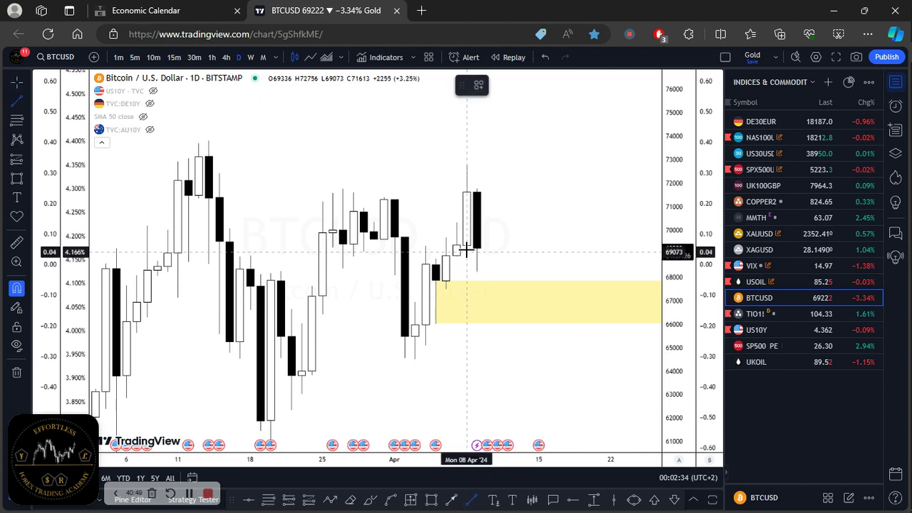
pyautogui.click(467, 192)
pyautogui.click(531, 191)
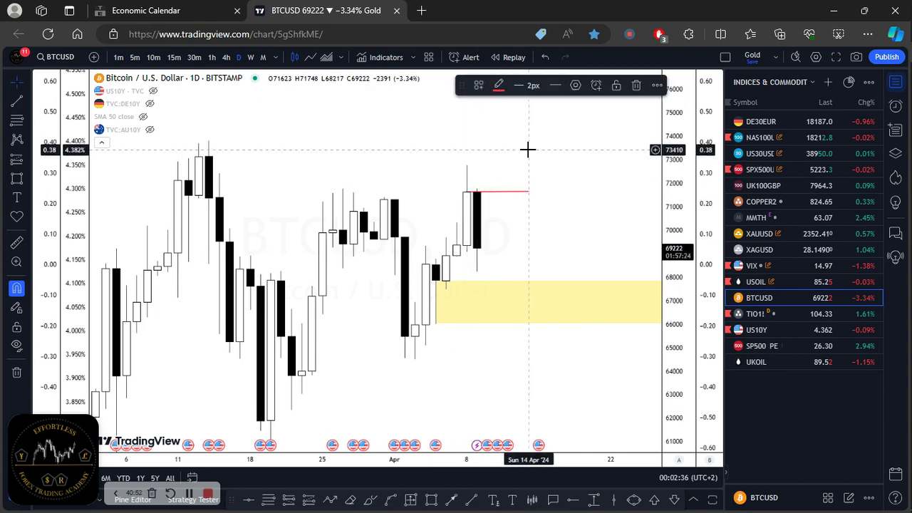
# Step: Examine recent BTCUSD candles against the yellow zone on the weekly timeframe, then return to the daily timeframe
pyautogui.moveTo(525, 223); pyautogui.dragTo(461, 227)
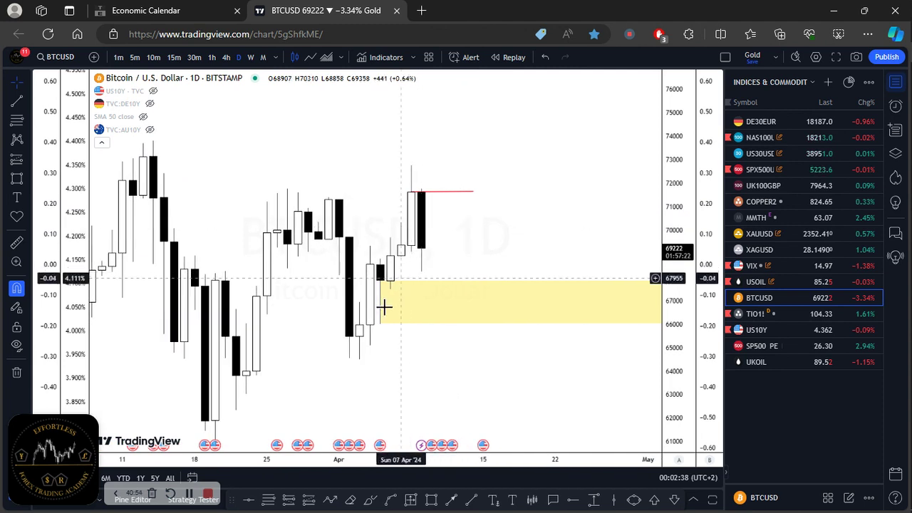
pyautogui.click(250, 57)
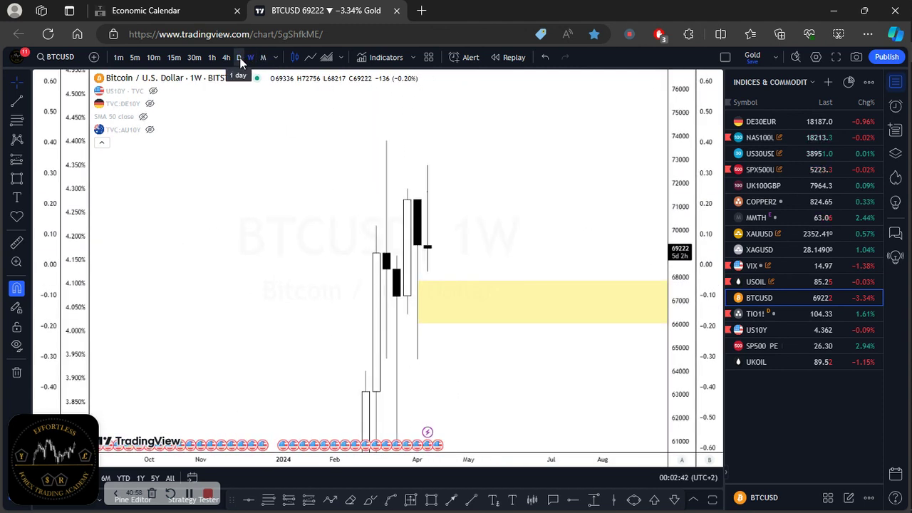
pyautogui.moveTo(672, 186); pyautogui.dragTo(673, 203)
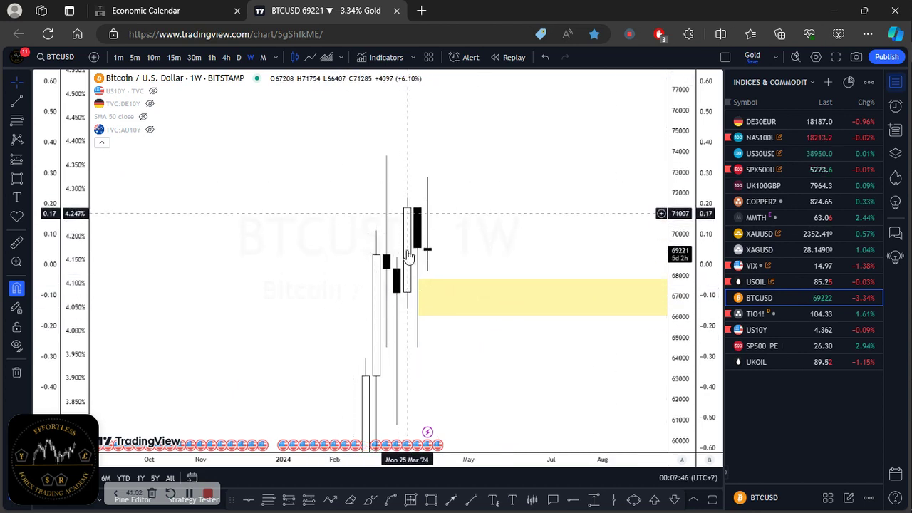
pyautogui.click(239, 57)
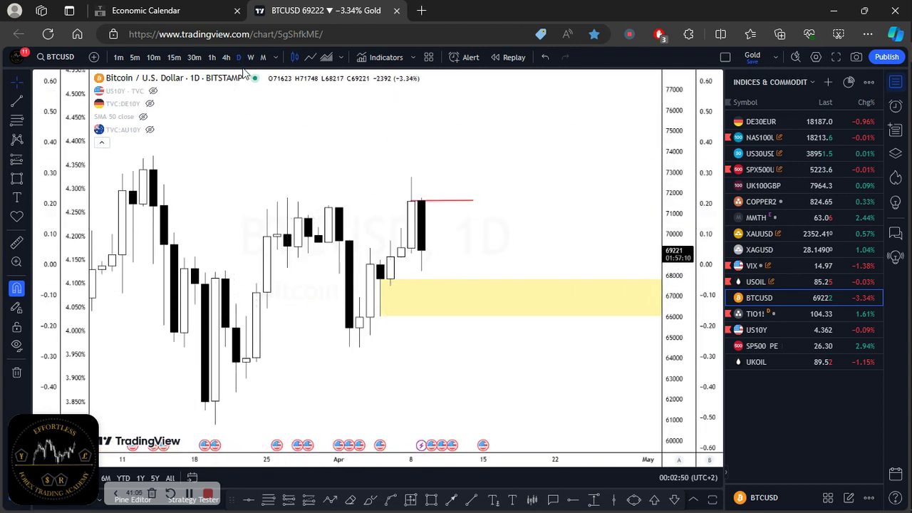
# Step: Set the chart to the 4-hour timeframe and place a horizontal ray at 66498 from the 5 Apr candle inside the yellow zone
pyautogui.click(225, 57)
pyautogui.scroll(-5, 274, 177)
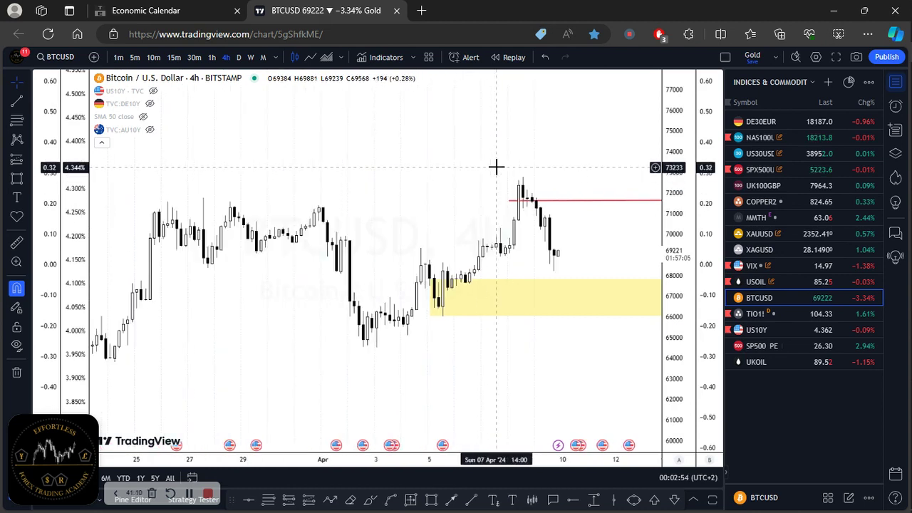
pyautogui.scroll(-2, 478, 213)
pyautogui.moveTo(689, 380); pyautogui.dragTo(535, 209)
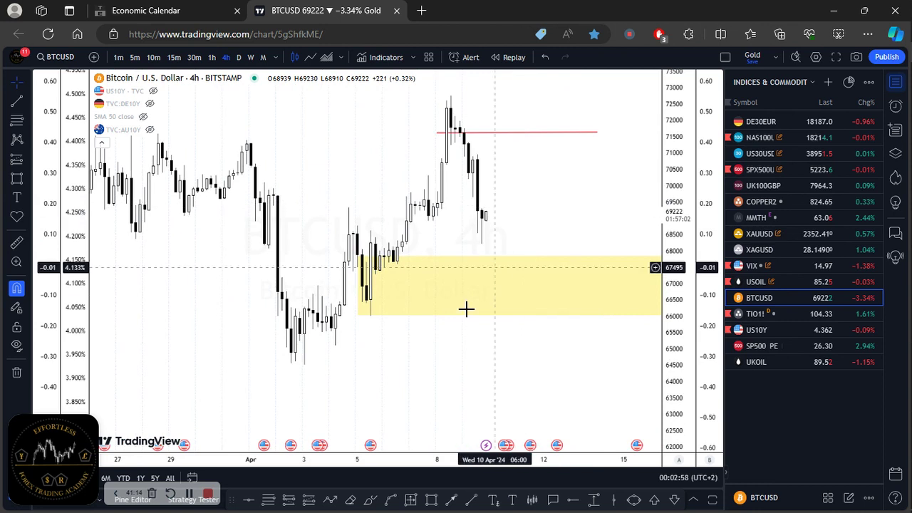
pyautogui.scroll(1, 335, 307)
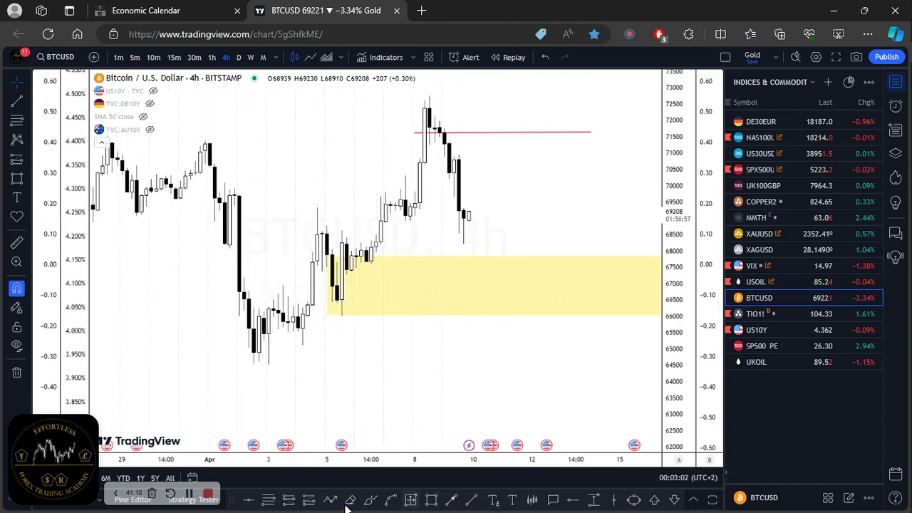
pyautogui.click(574, 504)
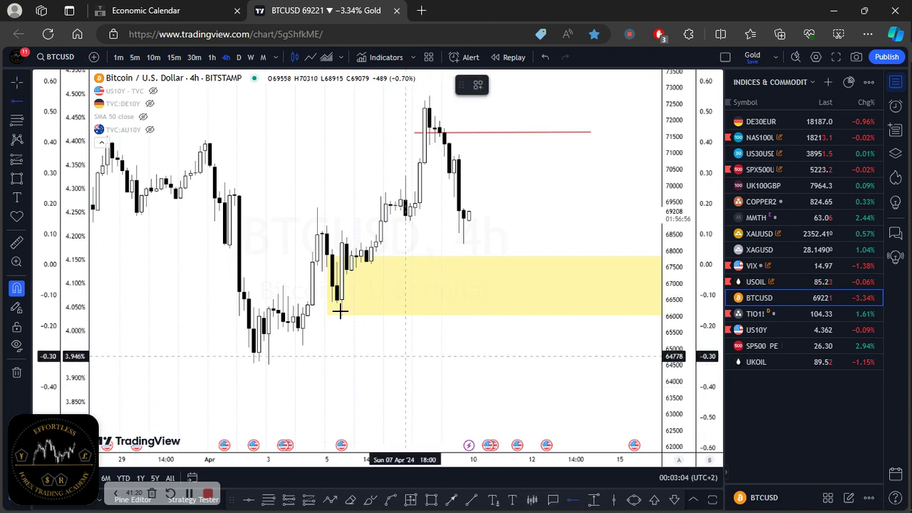
pyautogui.click(337, 300)
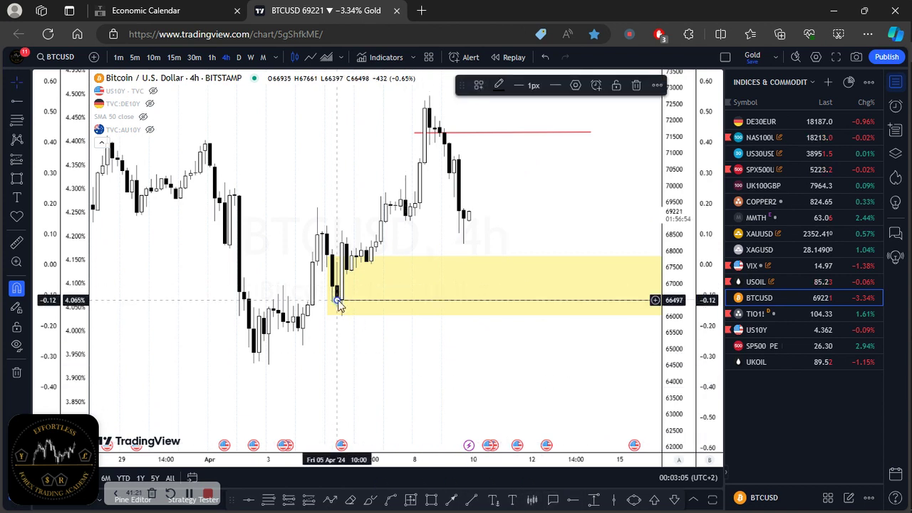
pyautogui.click(311, 198)
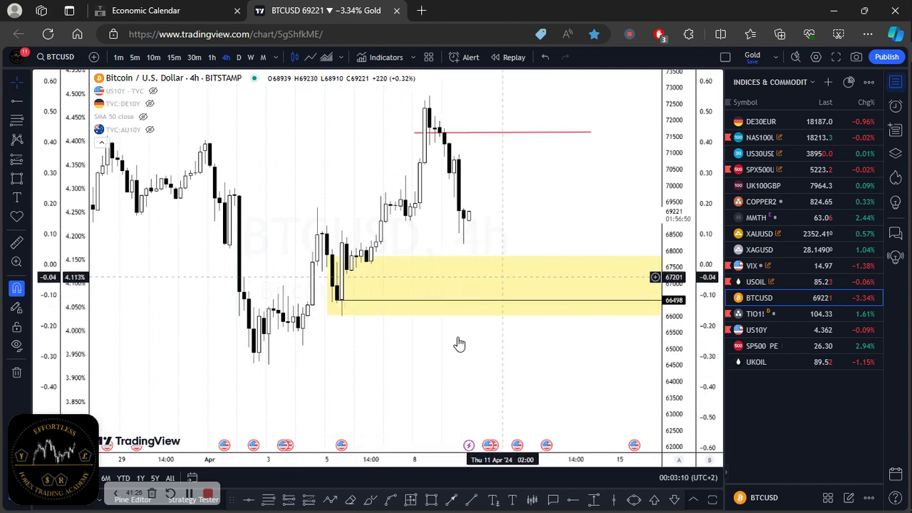
# Step: Draw a projected price path from about 68118 down to about 65800 below the yellow zone, then up to about 70000
pyautogui.moveTo(531, 239); pyautogui.dragTo(485, 276)
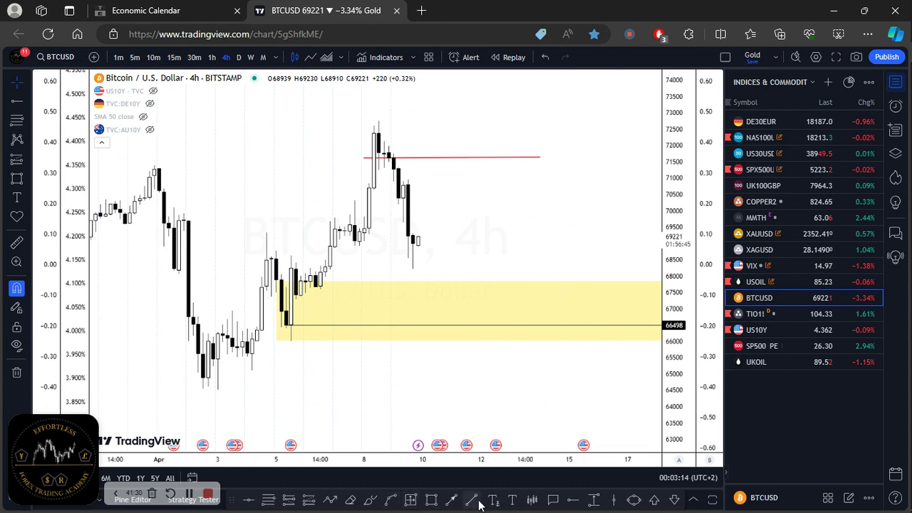
pyautogui.click(332, 501)
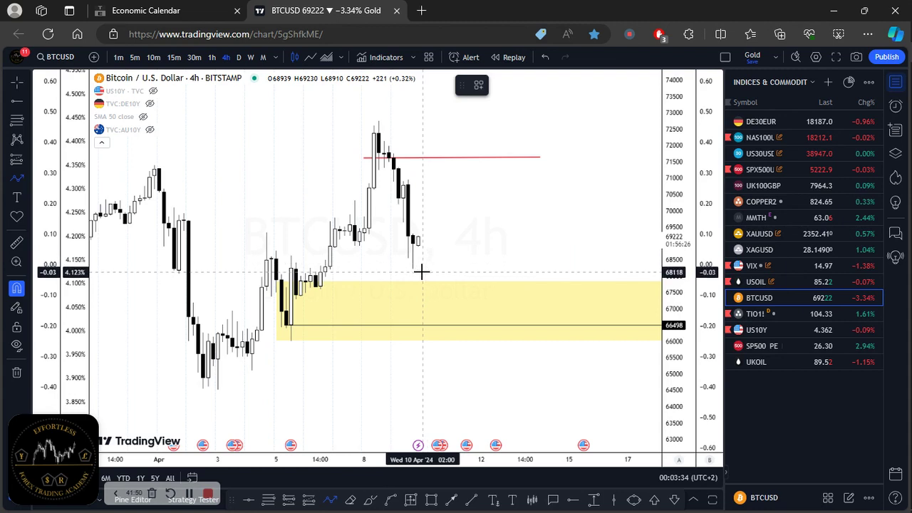
pyautogui.click(422, 272)
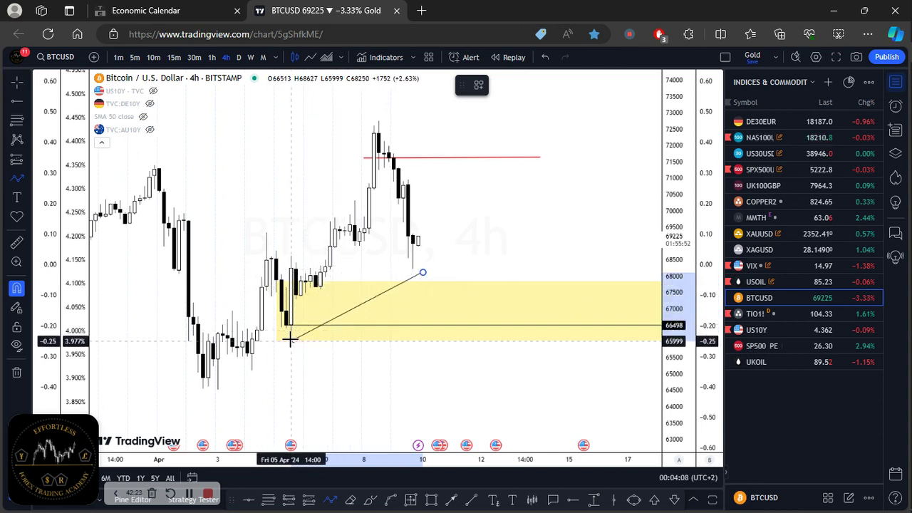
pyautogui.click(442, 350)
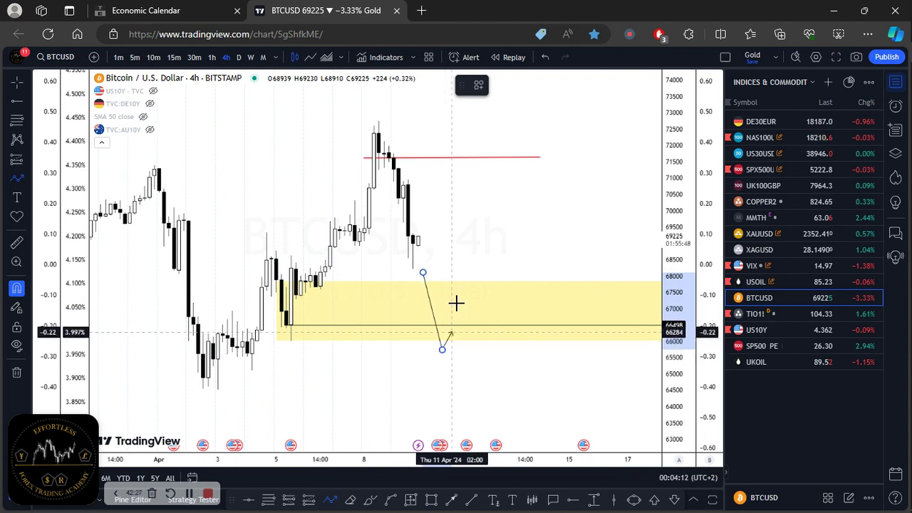
pyautogui.doubleClick(476, 208)
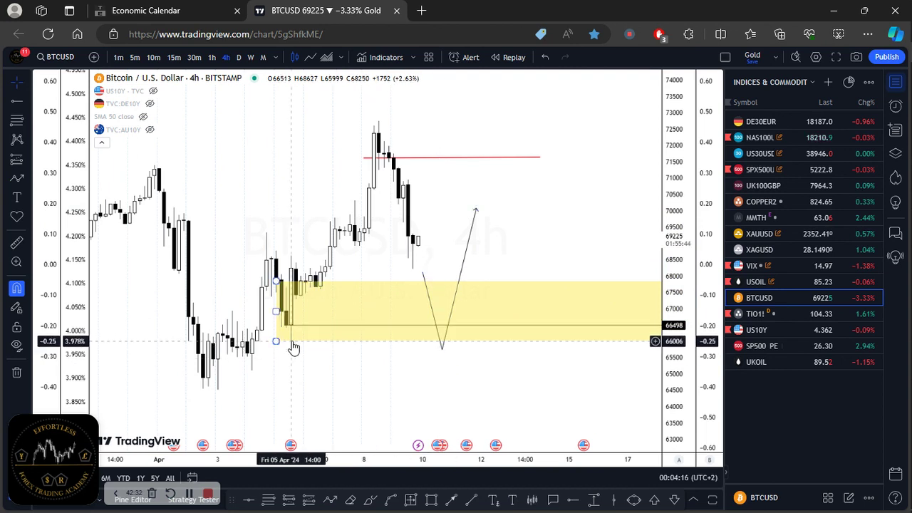
# Step: Delete the projected V-shaped price path from the chart
pyautogui.click(443, 349)
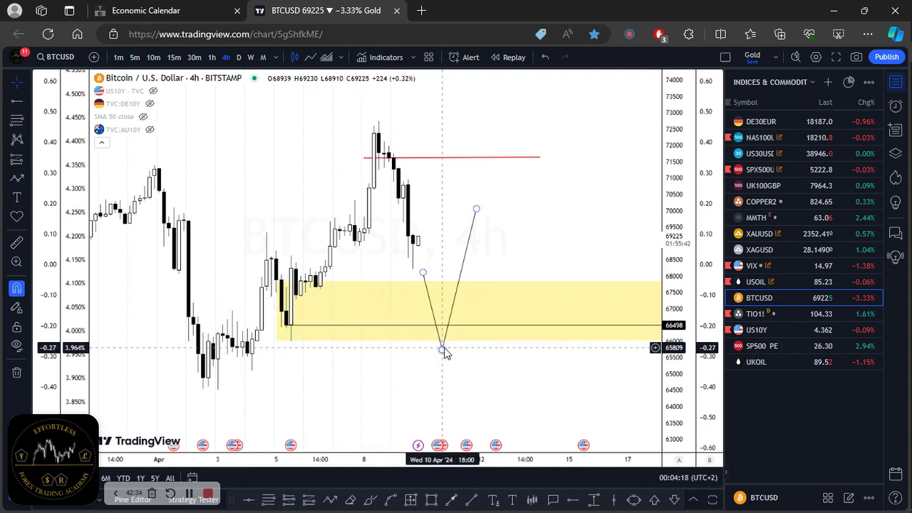
pyautogui.click(473, 228)
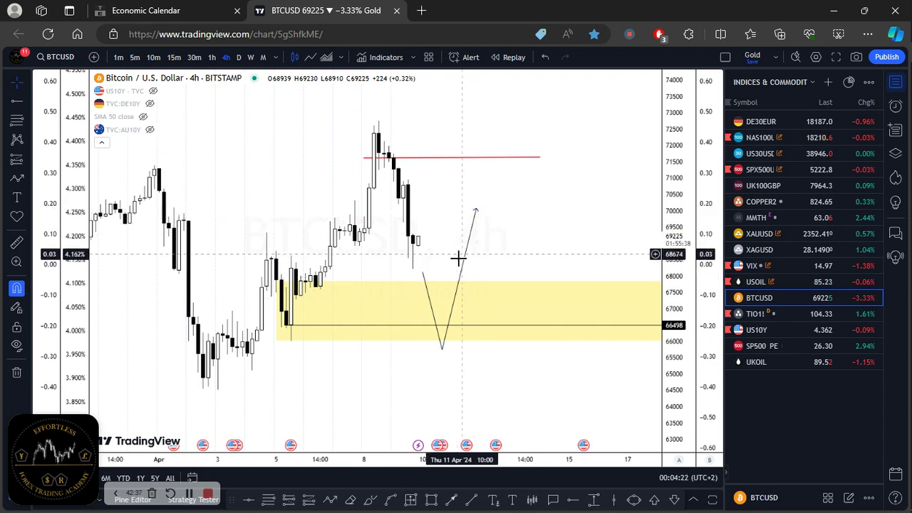
pyautogui.click(477, 211)
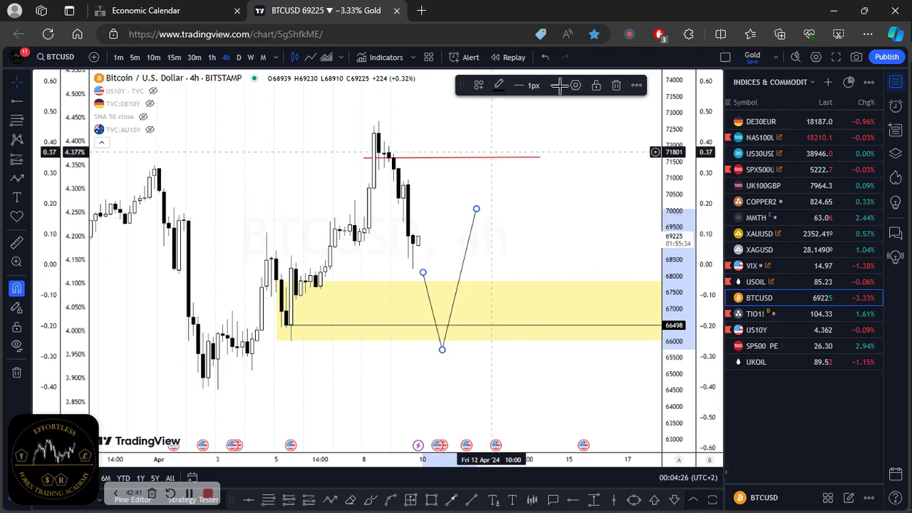
pyautogui.click(616, 85)
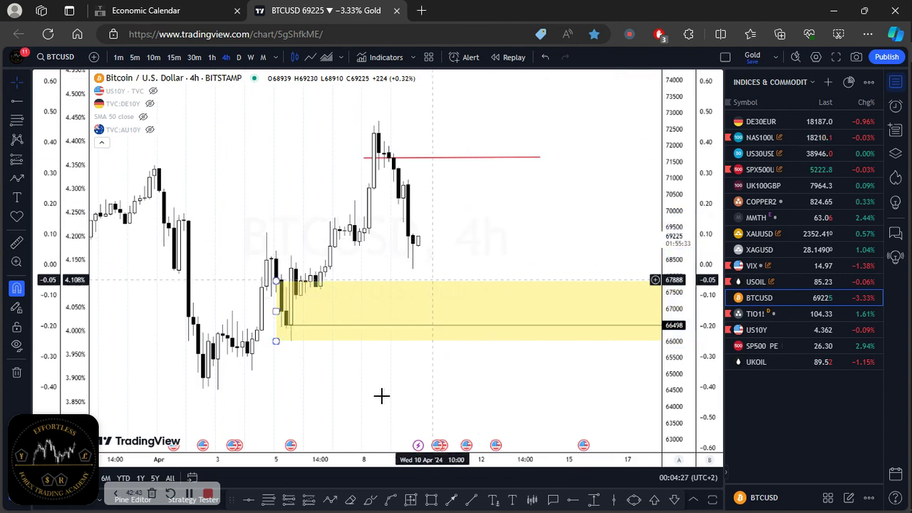
# Step: Draw a projected price path from about 69100 up to 70100, down to 67650 in the yellow zone, then up to about 72200
pyautogui.click(330, 500)
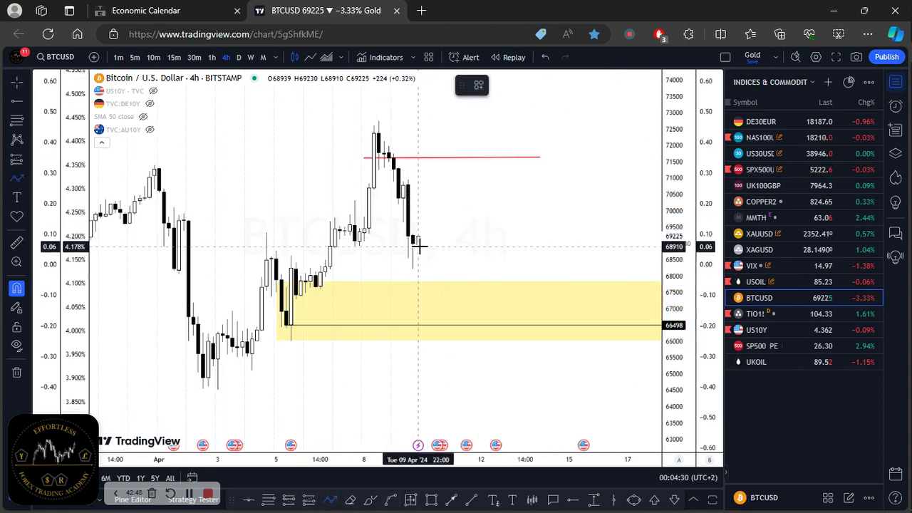
pyautogui.click(421, 241)
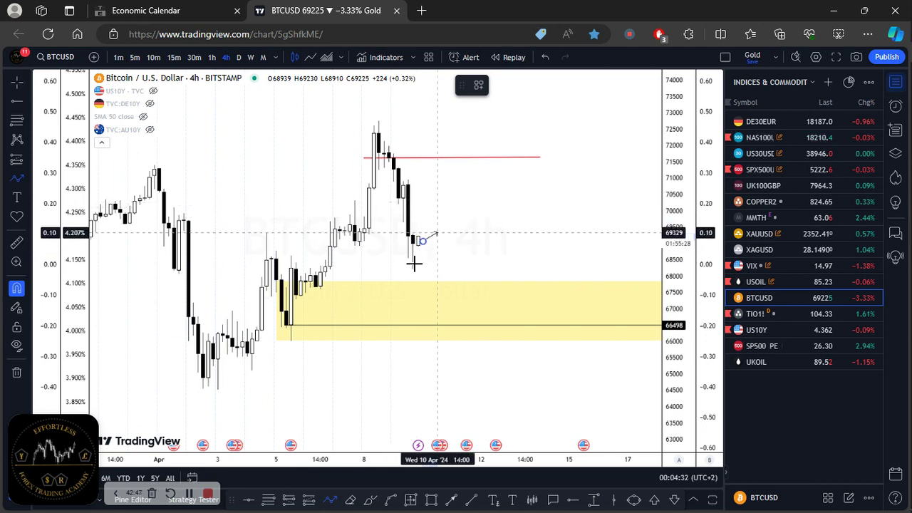
pyautogui.click(436, 207)
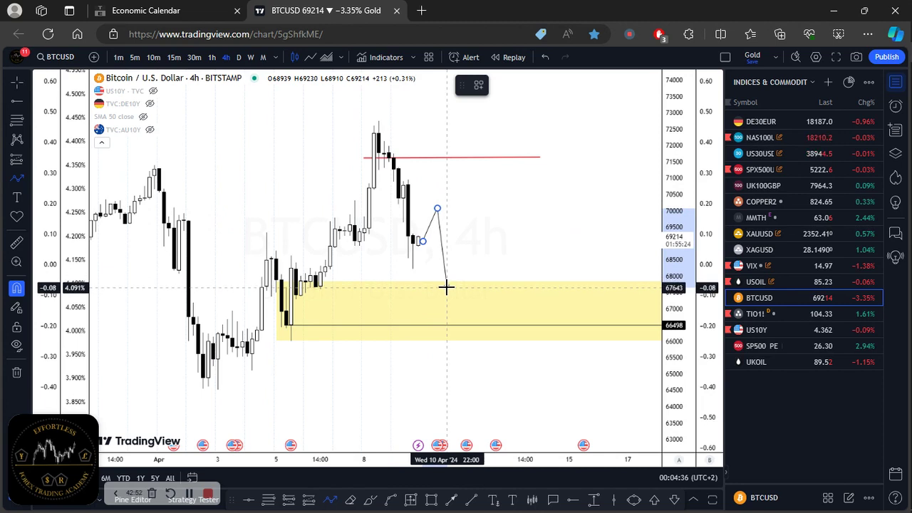
pyautogui.click(448, 286)
pyautogui.doubleClick(480, 139)
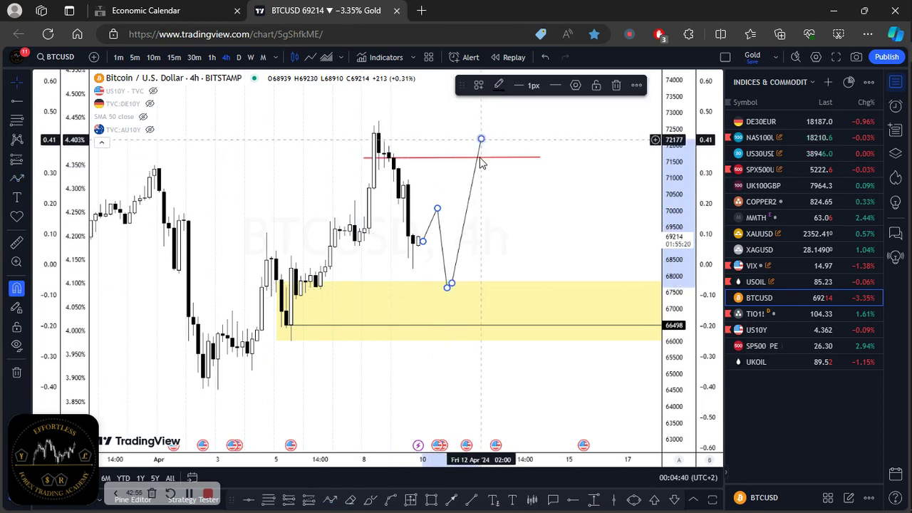
pyautogui.click(481, 163)
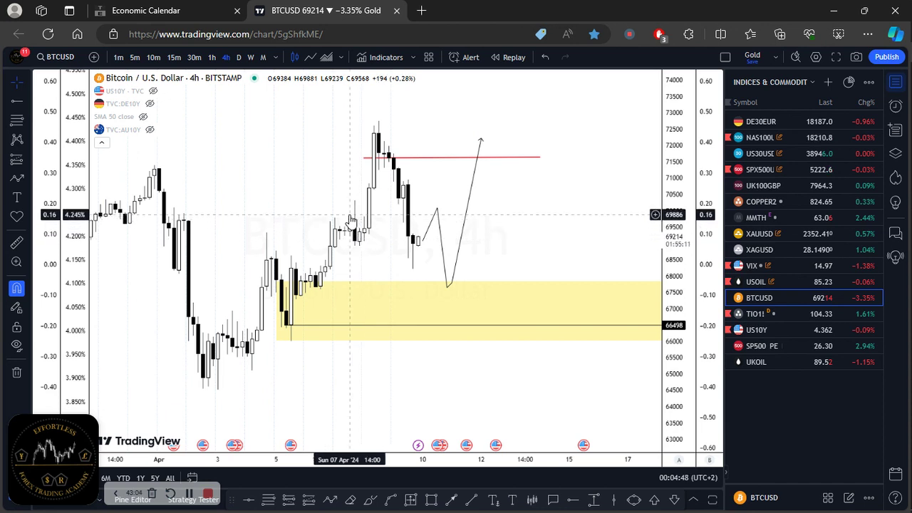
# Step: Show the US10Y overlay and view it against BTCUSD back to early 2024 on the daily timeframe
pyautogui.moveTo(142, 98)
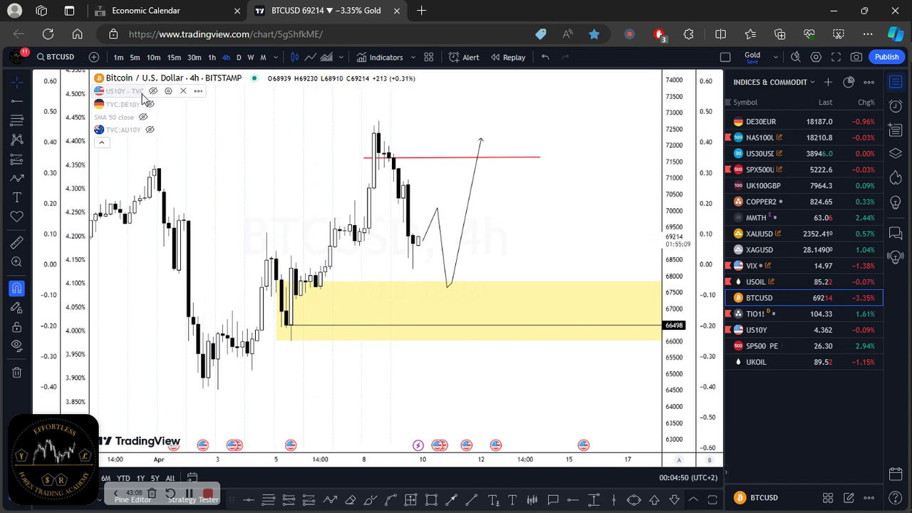
pyautogui.click(152, 91)
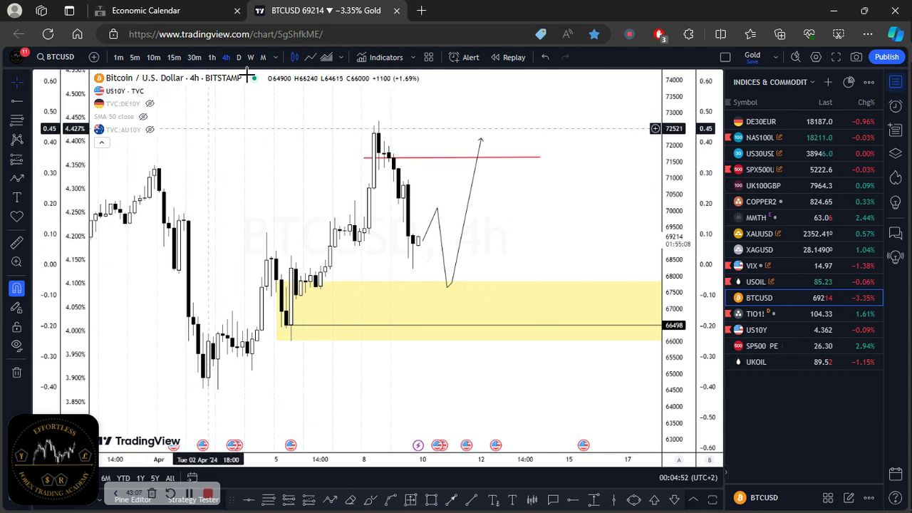
pyautogui.click(238, 57)
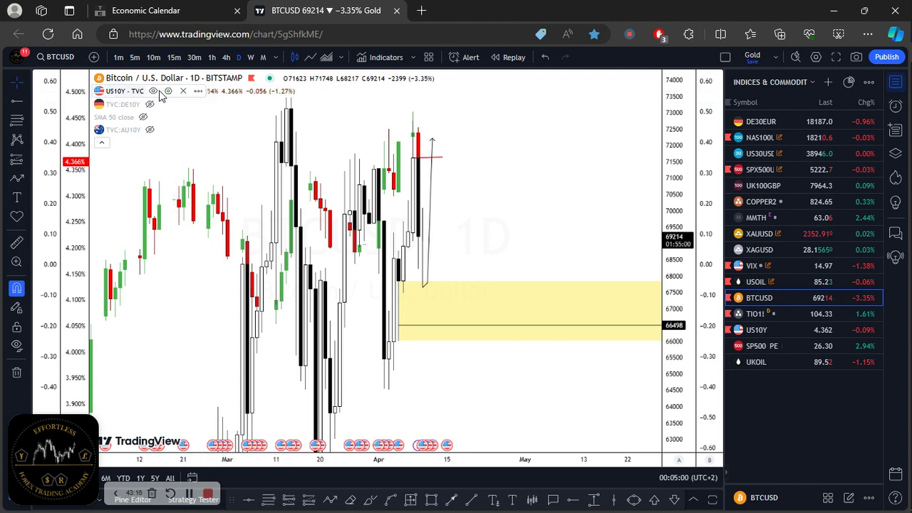
pyautogui.moveTo(235, 167); pyautogui.dragTo(404, 200)
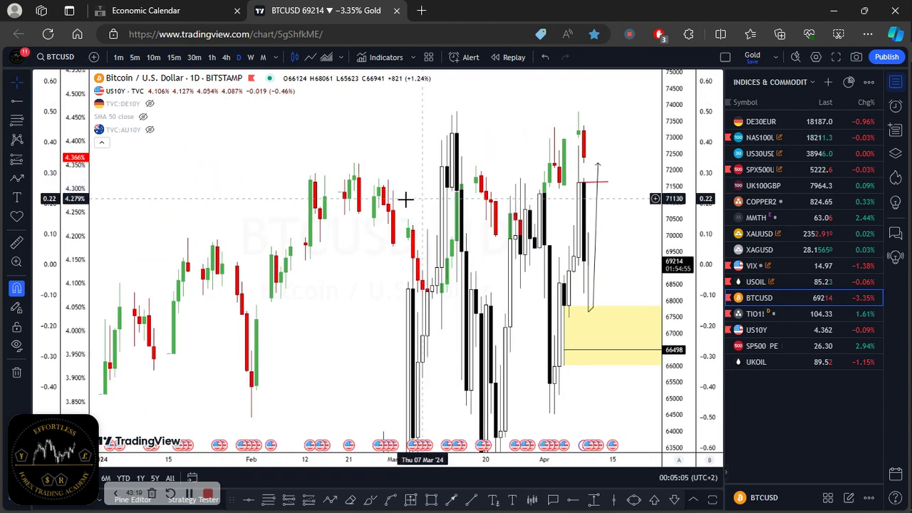
# Step: Display BTCUSD as a line and compare it with US10Y on the daily and weekly timeframes
pyautogui.click(312, 58)
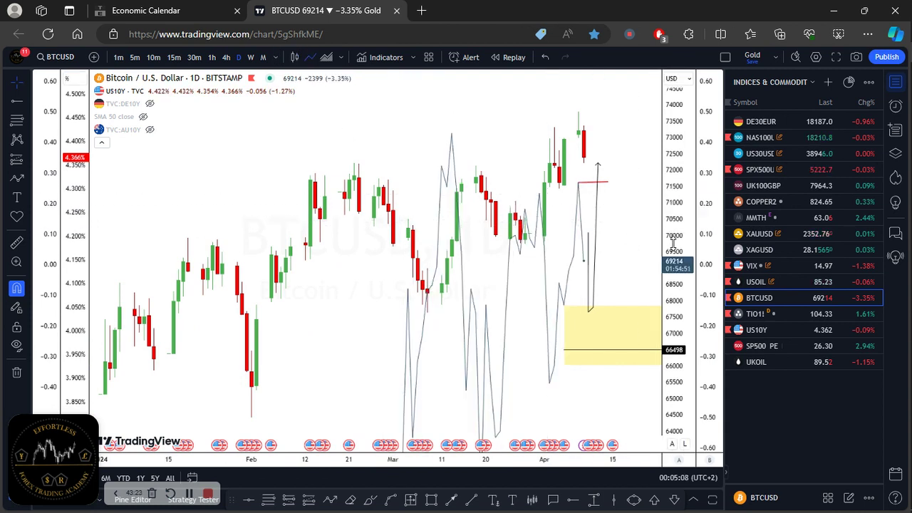
pyautogui.moveTo(675, 205); pyautogui.dragTo(675, 245)
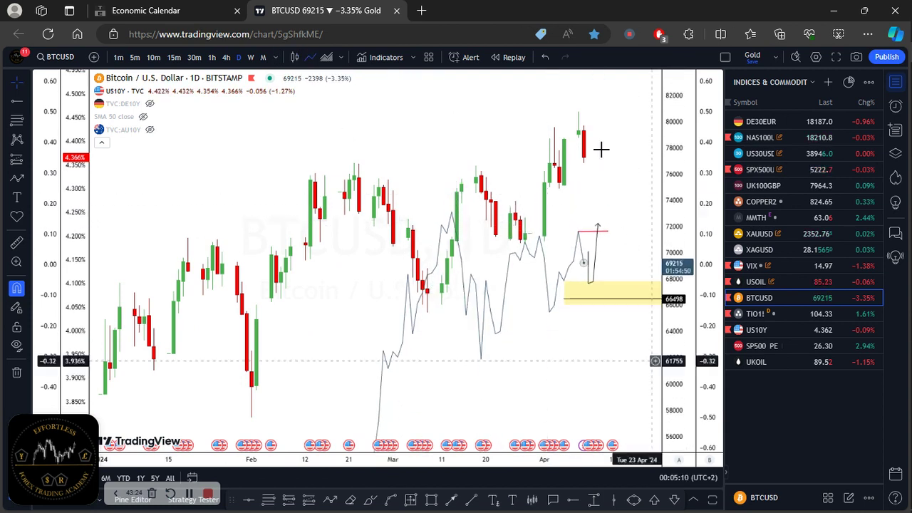
pyautogui.moveTo(603, 178); pyautogui.dragTo(475, 187)
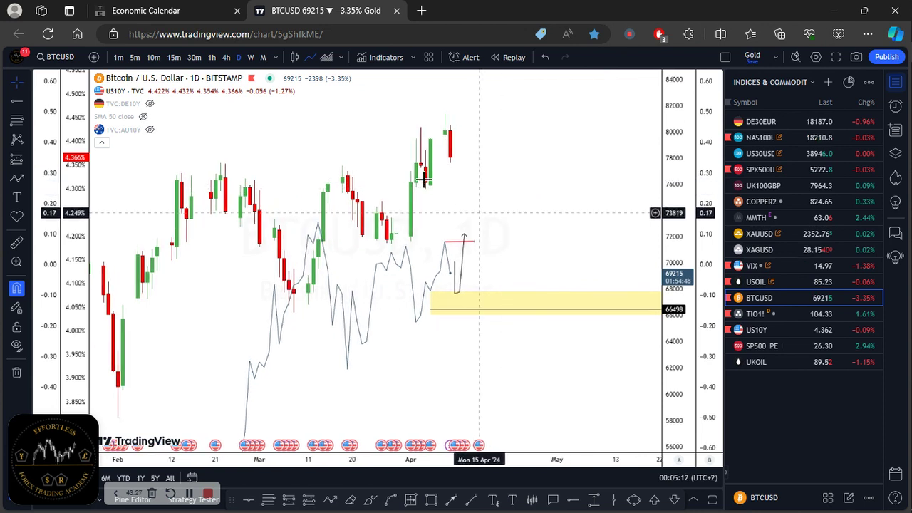
pyautogui.click(250, 57)
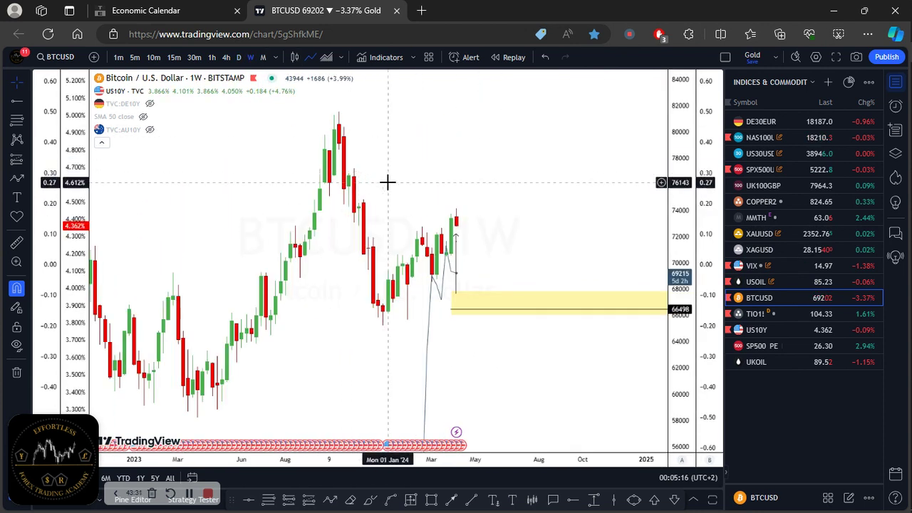
# Step: Restore the BTCUSD candles, hide the US10Y overlay and return to the 4-hour timeframe with the projected path in view
pyautogui.click(294, 56)
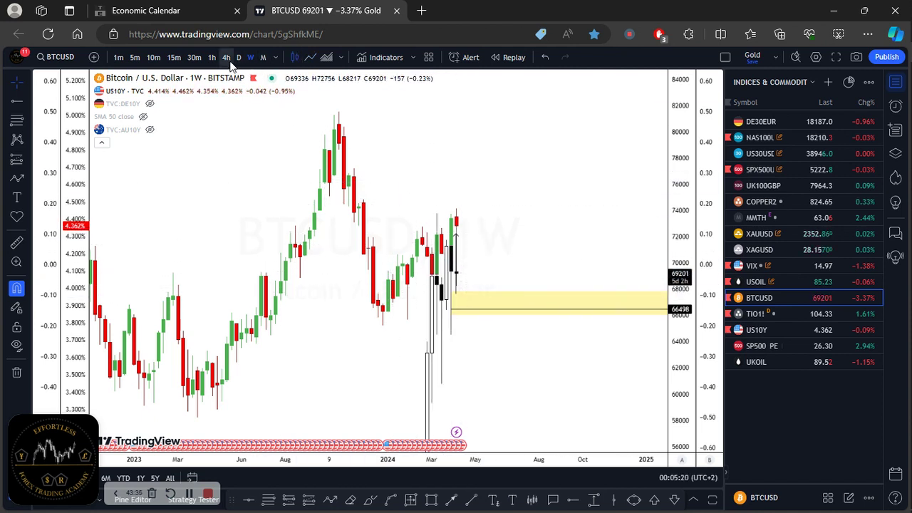
pyautogui.click(158, 91)
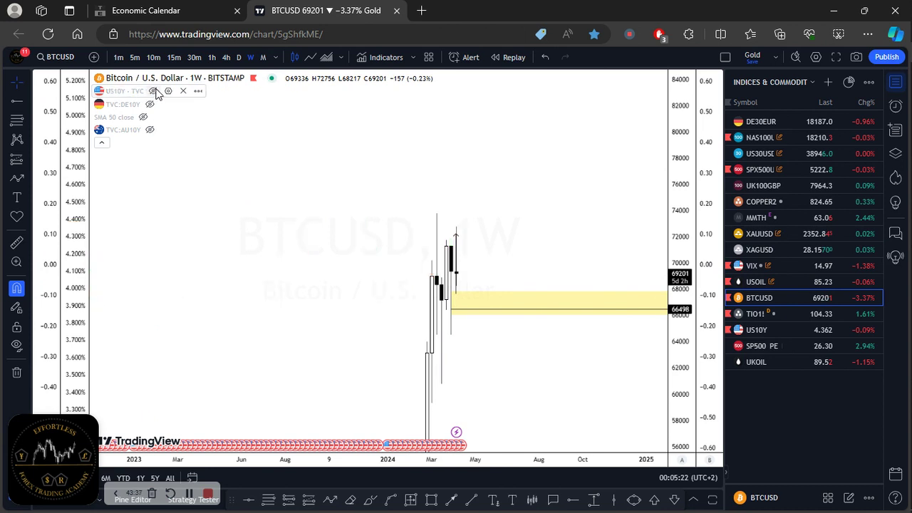
pyautogui.click(226, 57)
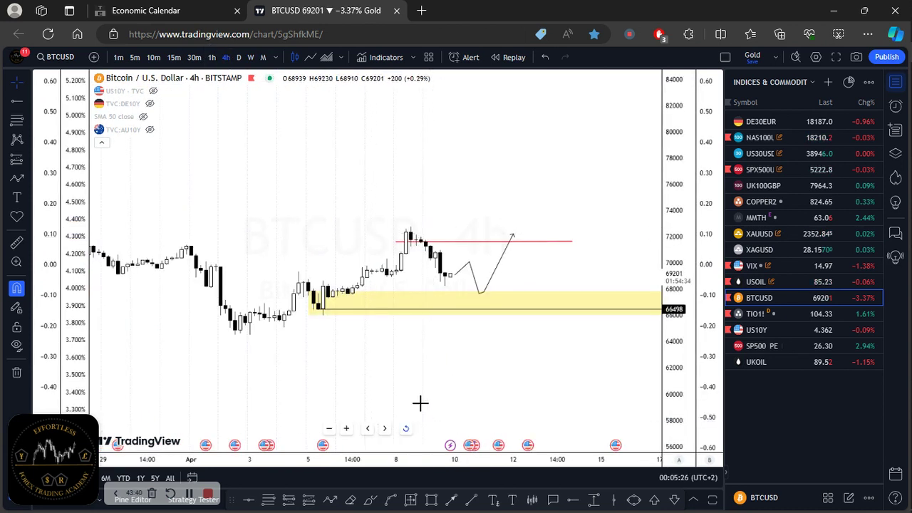
pyautogui.scroll(-2, 431, 378)
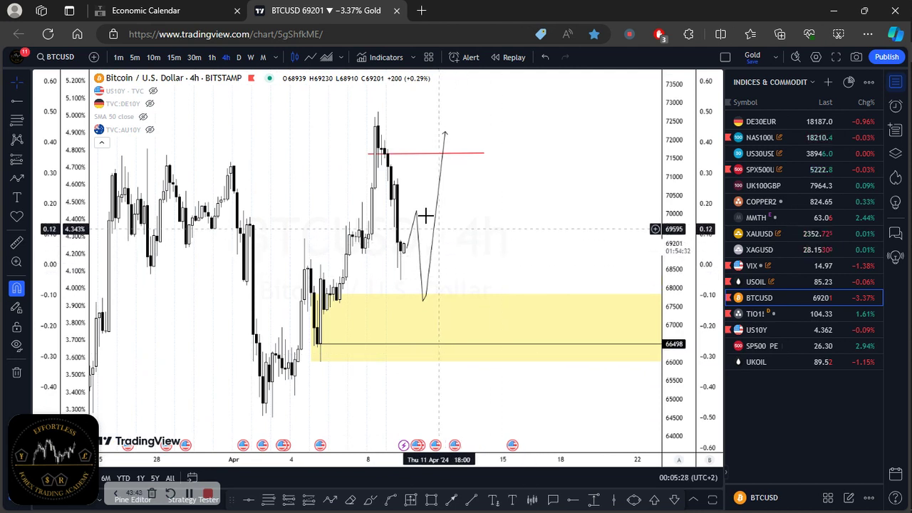
pyautogui.moveTo(362, 216); pyautogui.dragTo(385, 194)
pyautogui.moveTo(676, 227); pyautogui.dragTo(675, 208)
pyautogui.moveTo(585, 217); pyautogui.dragTo(525, 252)
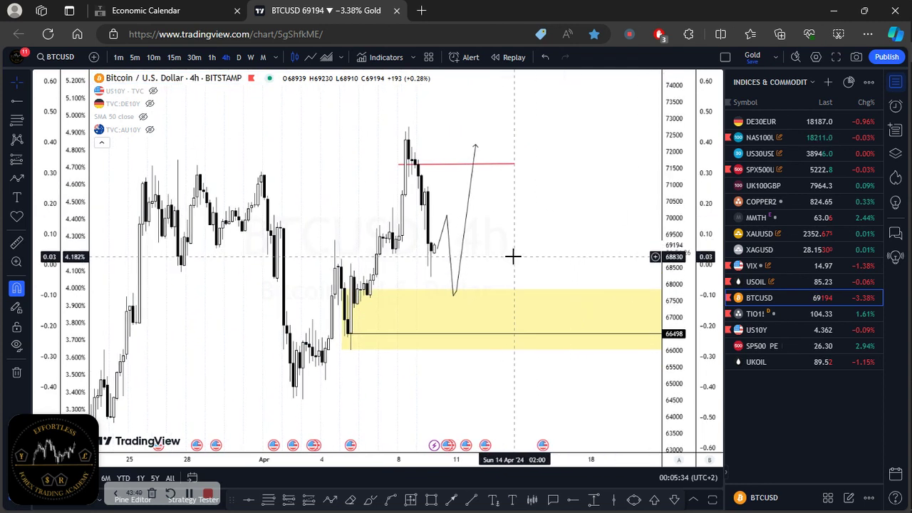
# Step: Switch to the Excel workbook and examine the NZD and ZAR inflation figures and NZD core inflation on the MASTER sheet
pyautogui.click(808, 83)
pyautogui.moveTo(910, 175)
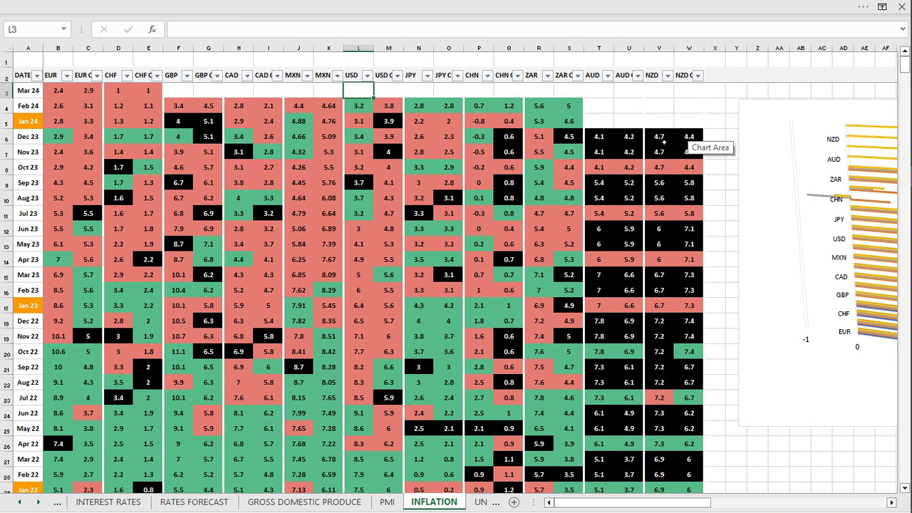
pyautogui.click(20, 502)
pyautogui.click(89, 502)
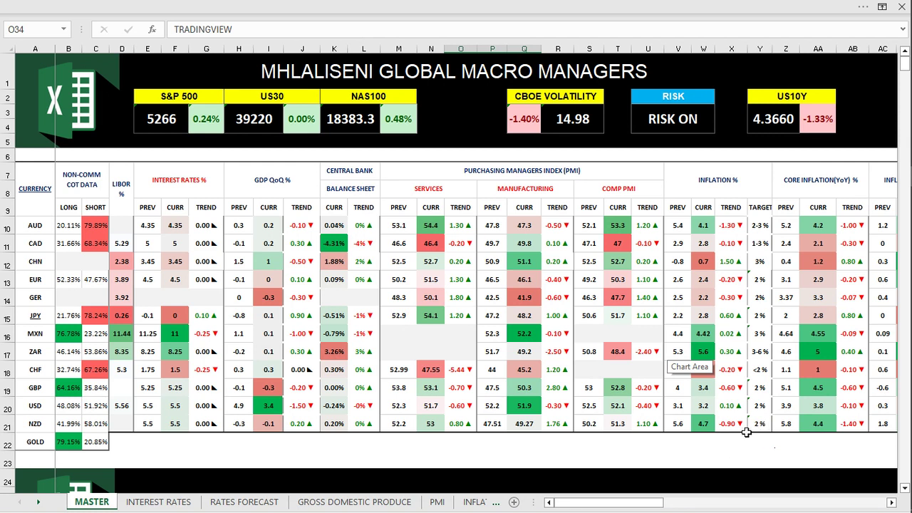
pyautogui.click(700, 424)
pyautogui.click(814, 426)
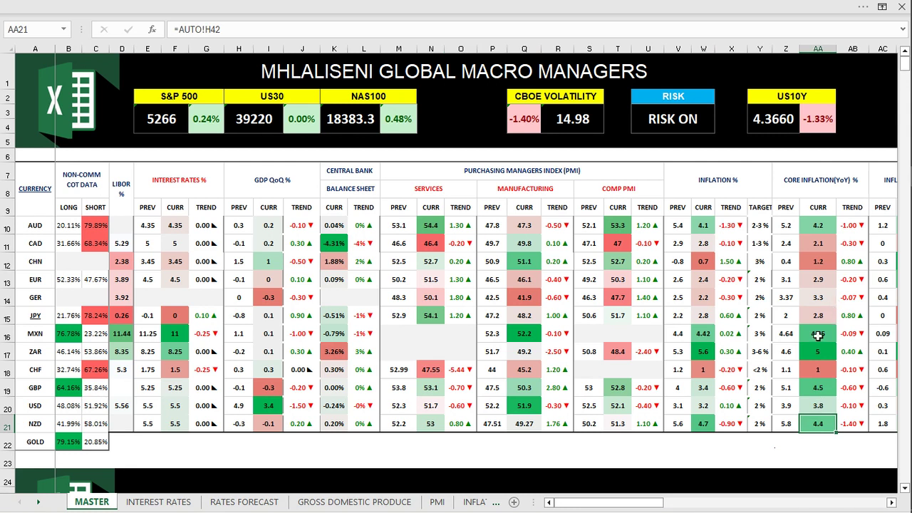
pyautogui.click(699, 352)
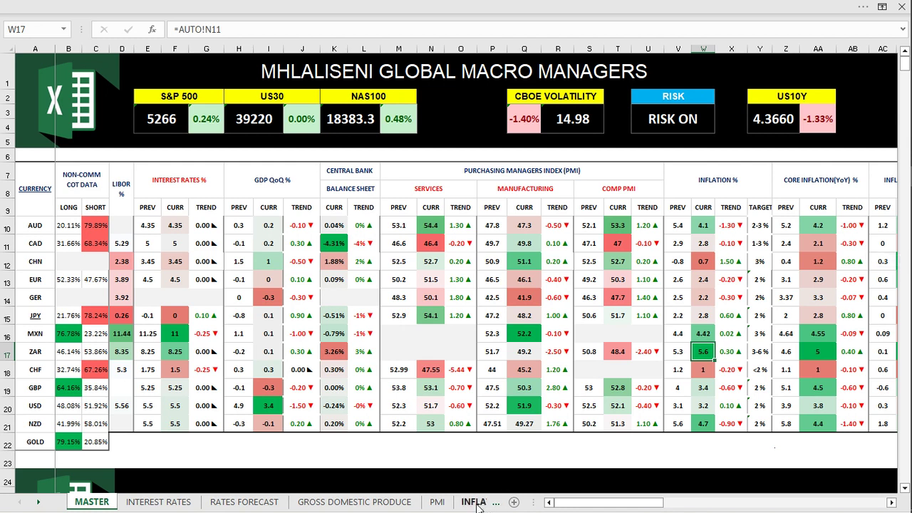
# Step: Review the monthly inflation history by currency on the INFLATION sheet
pyautogui.click(476, 506)
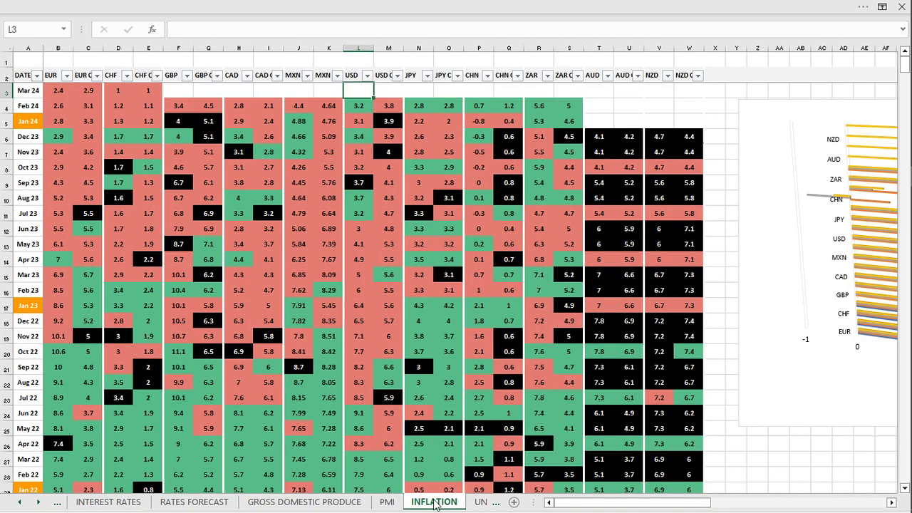
pyautogui.scroll(-1, 685, 393)
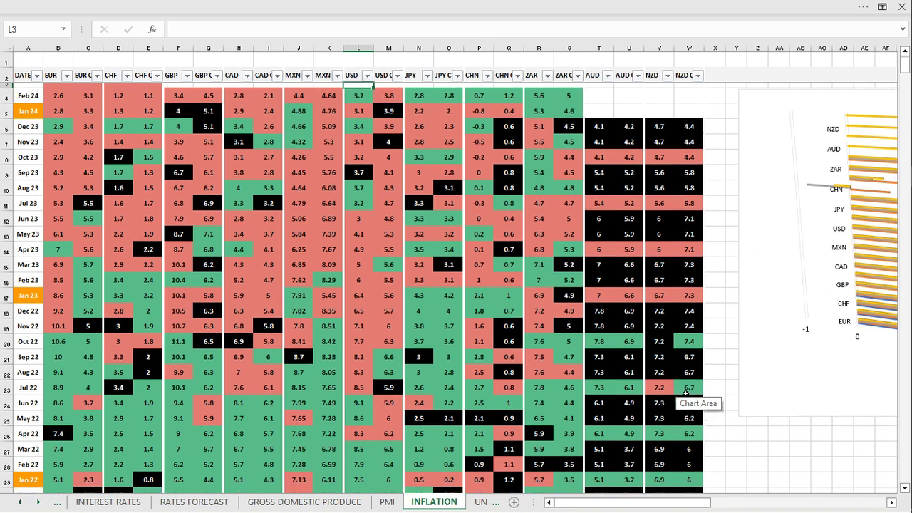
pyautogui.scroll(-3, 685, 393)
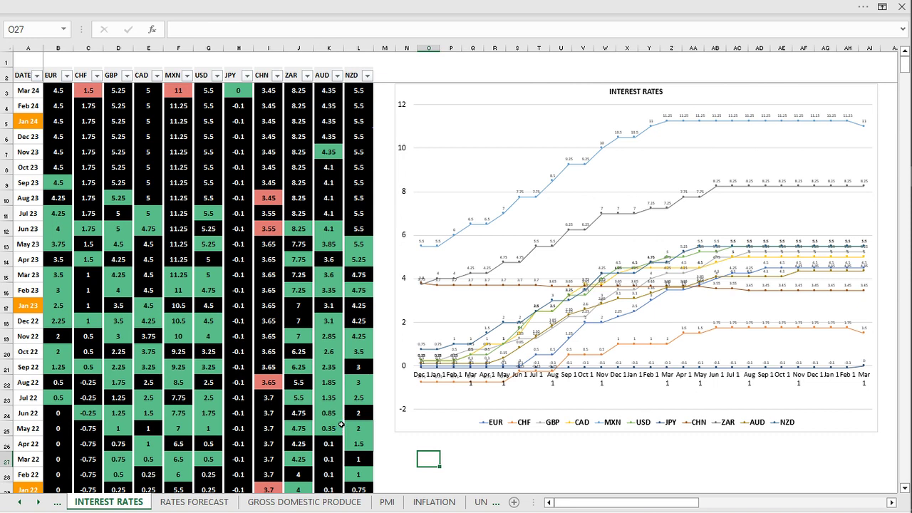
# Step: Examine the earlier NZD rate history on the INTEREST RATES sheet and highlight row 32
pyautogui.scroll(-1, 335, 424)
pyautogui.scroll(-4, 335, 424)
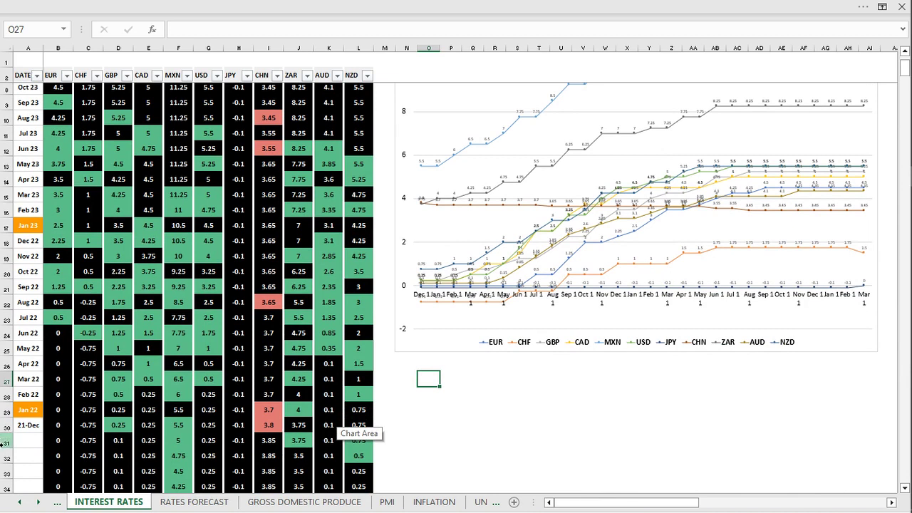
pyautogui.click(4, 457)
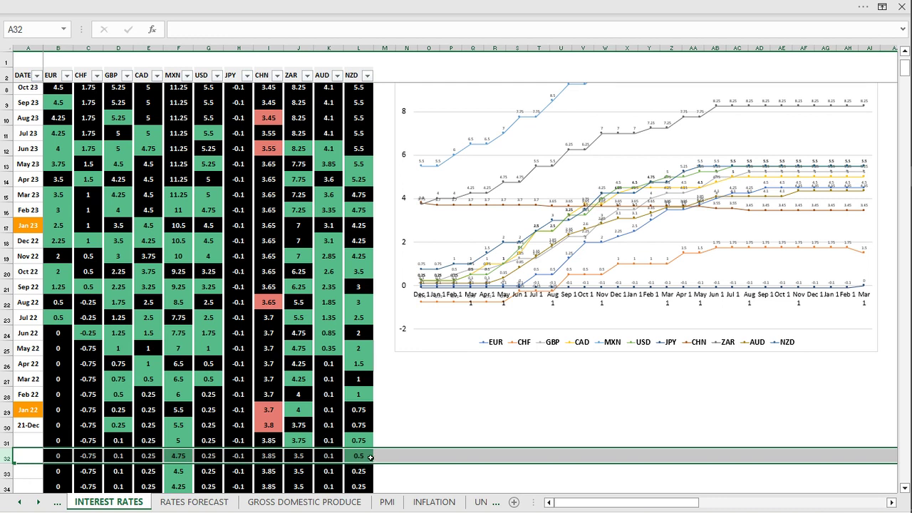
# Step: Highlight the Oct 21 row on the INFLATION sheet and examine NZD inflation before and after that month
pyautogui.click(431, 502)
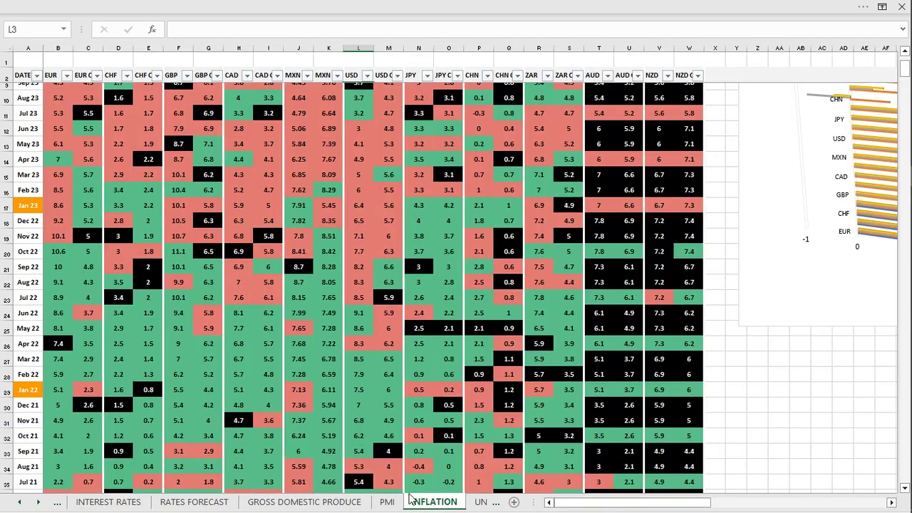
pyautogui.click(6, 436)
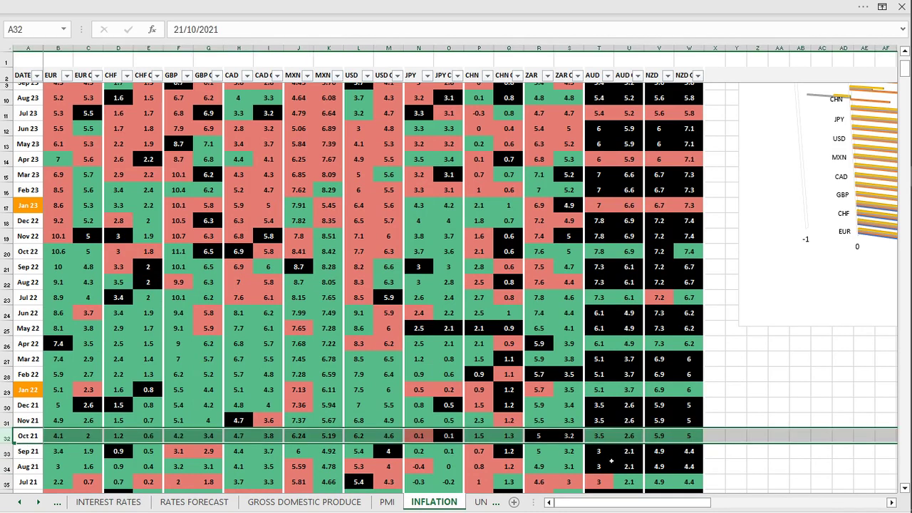
pyautogui.scroll(-1, 607, 482)
pyautogui.scroll(-2, 607, 481)
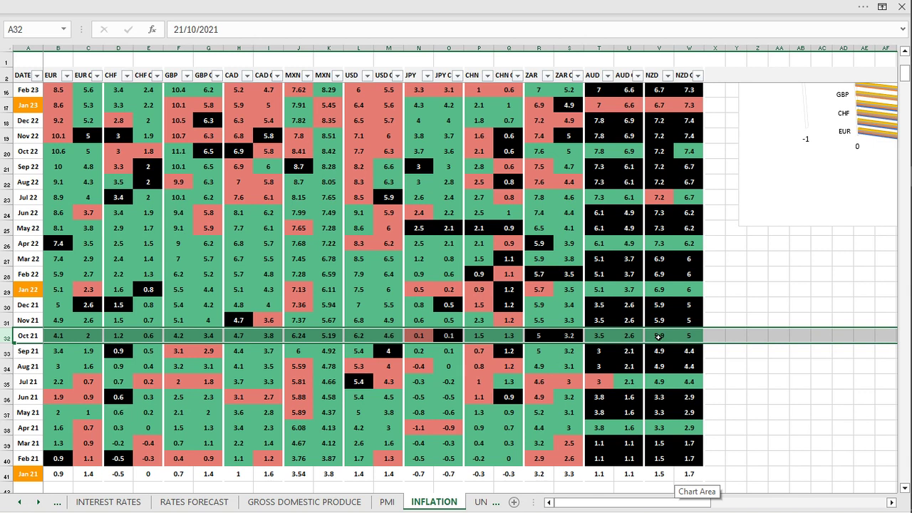
pyautogui.scroll(2, 658, 337)
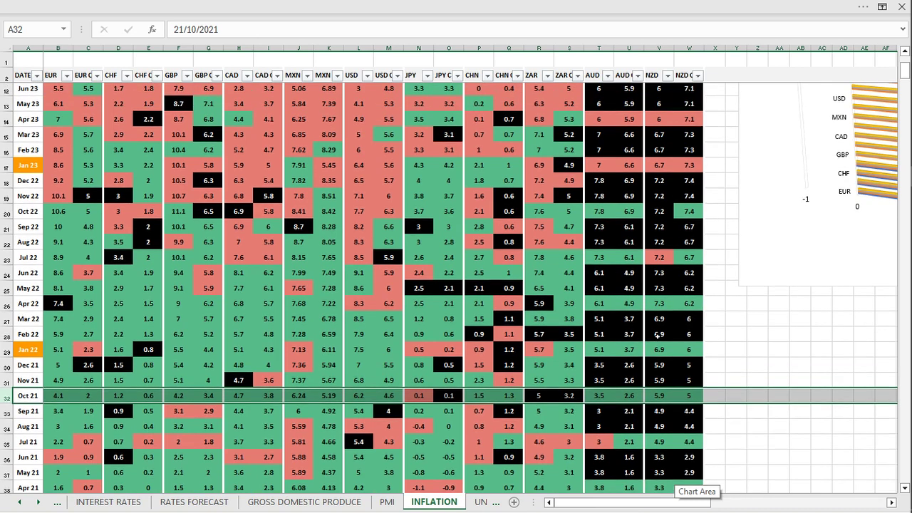
pyautogui.scroll(1, 657, 306)
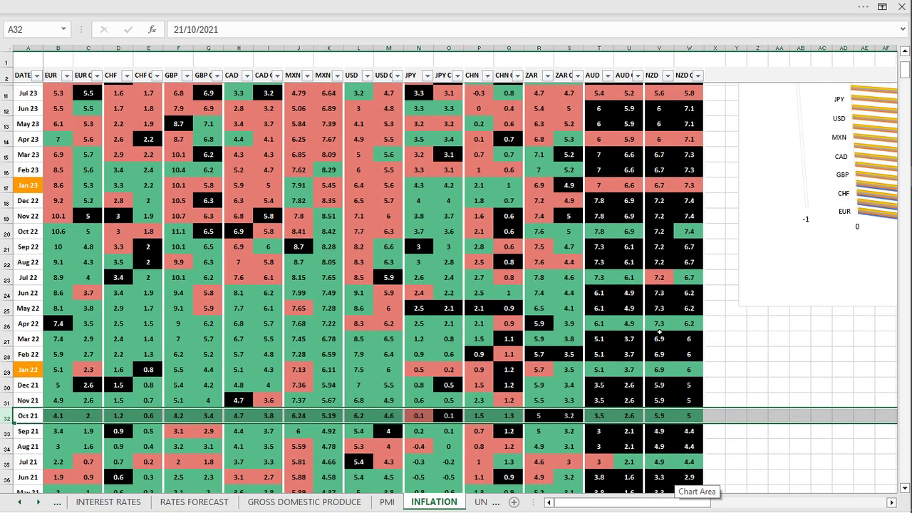
# Step: Compare the NZD inflation figures for Apr 22 and Dec 23 on the INFLATION sheet
pyautogui.click(659, 324)
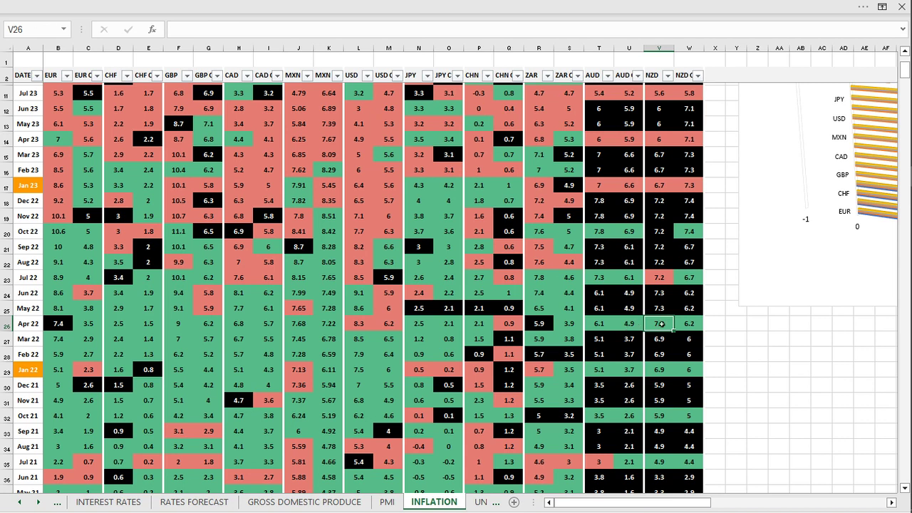
pyautogui.scroll(1, 668, 324)
pyautogui.scroll(2, 668, 334)
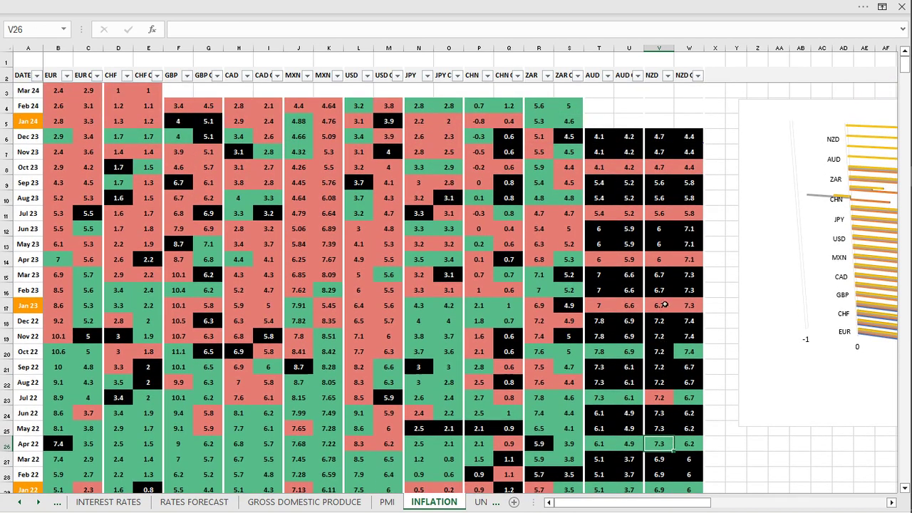
pyautogui.click(662, 136)
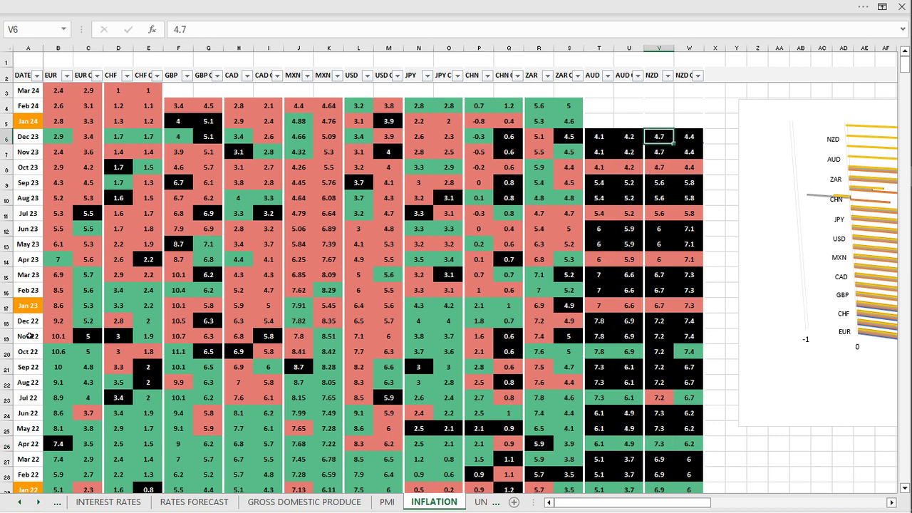
# Step: Highlight the Jan 23 row on the INFLATION sheet, check the MASTER overview, and return to the INFLATION sheet
pyautogui.click(8, 305)
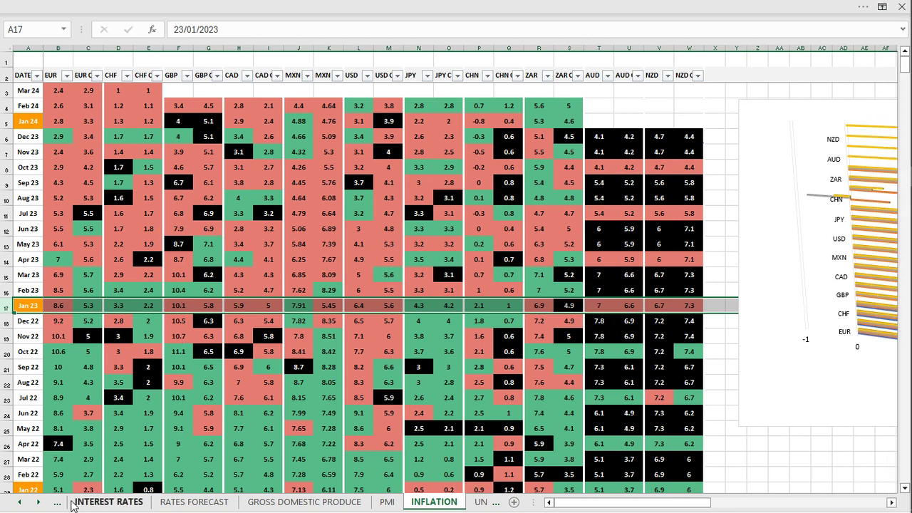
pyautogui.click(20, 503)
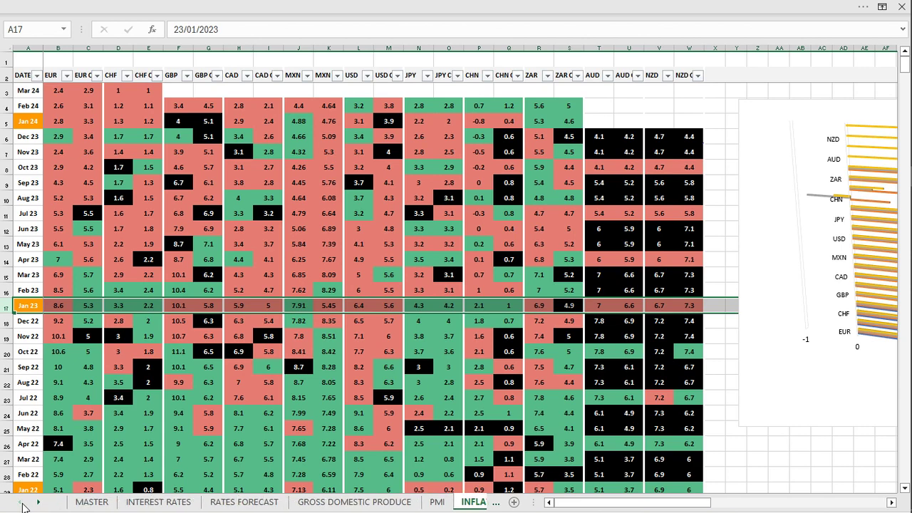
pyautogui.click(92, 502)
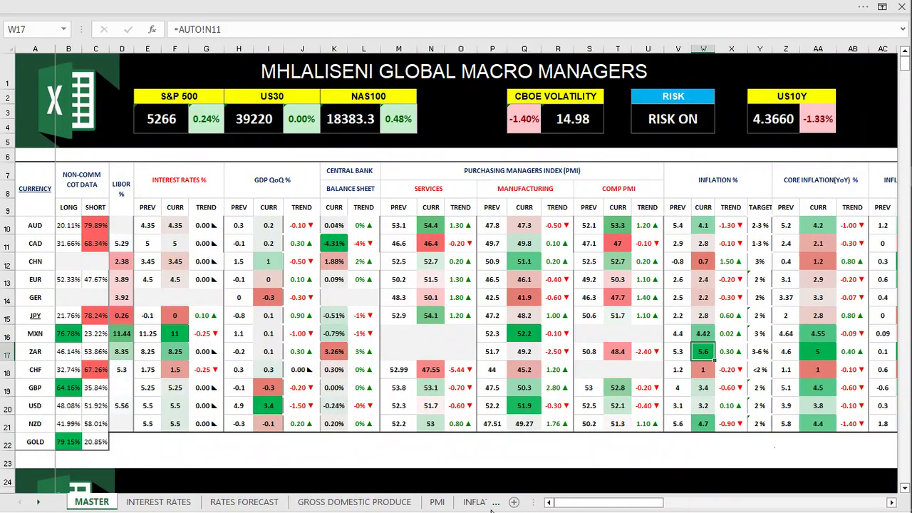
pyautogui.click(473, 502)
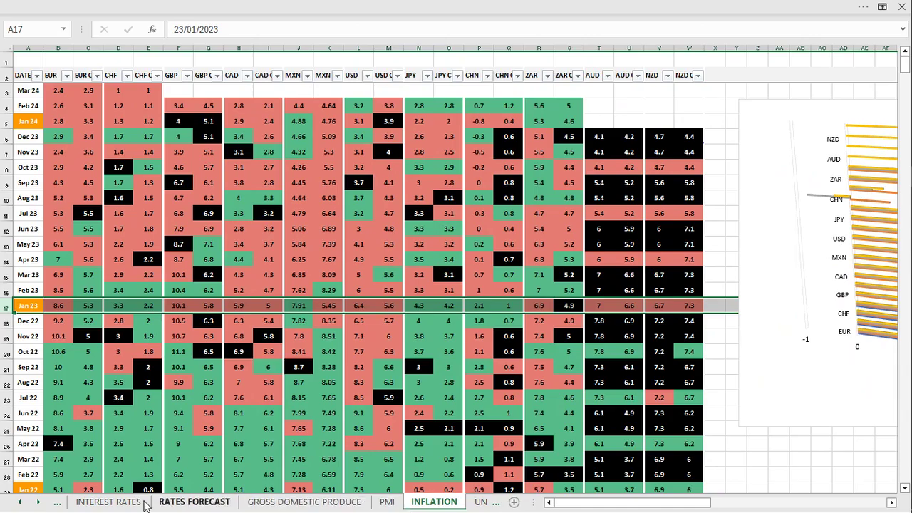
# Step: Examine the UNEMPLOYMENT sheet by currency and highlight its Jan 23 row
pyautogui.click(480, 502)
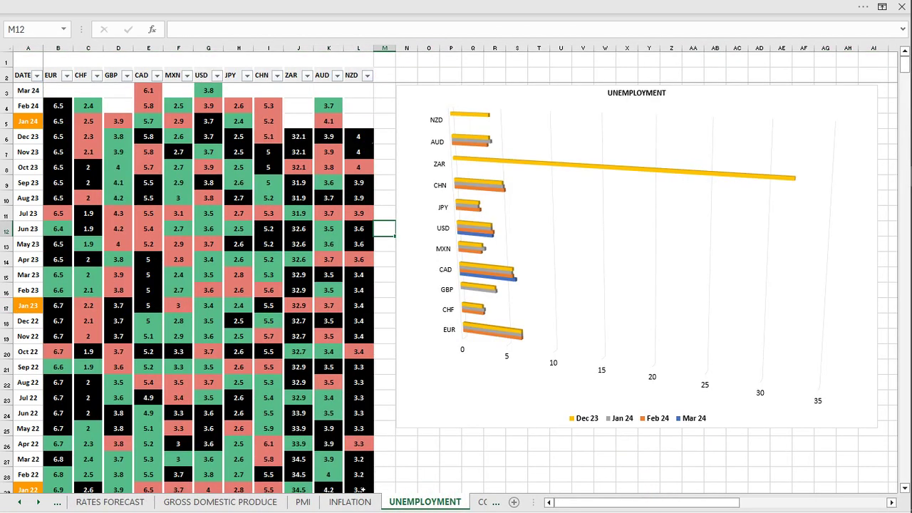
pyautogui.click(5, 306)
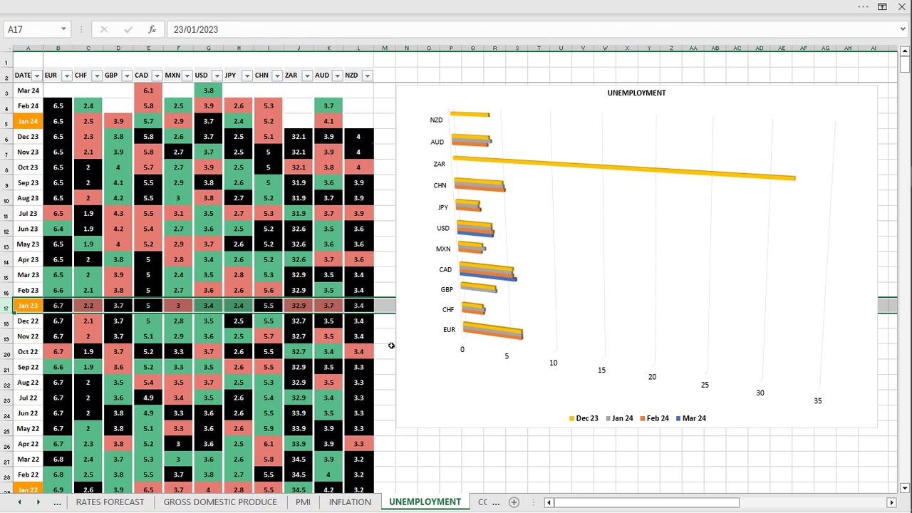
pyautogui.click(21, 503)
pyautogui.click(21, 503)
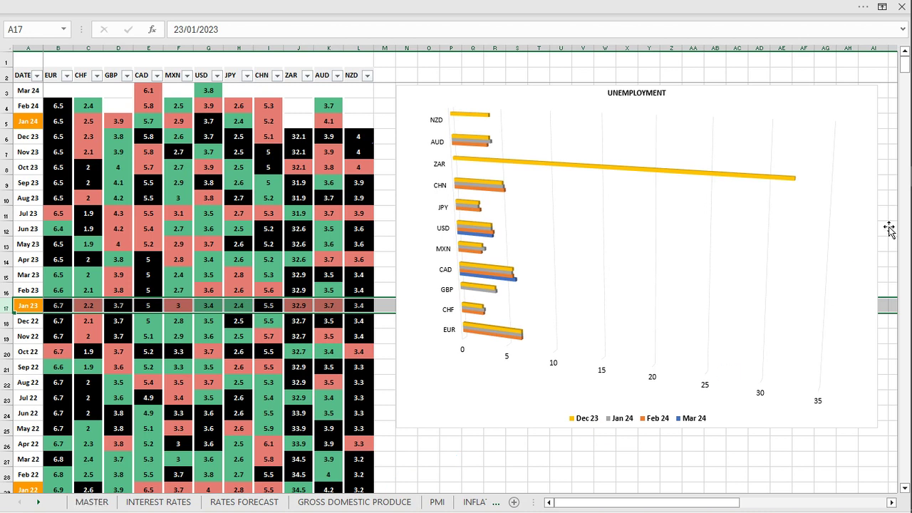
# Step: Switch to TradingView in the browser, show the FX NZD watchlist and load the NZ10Y chart
pyautogui.moveTo(906, 46)
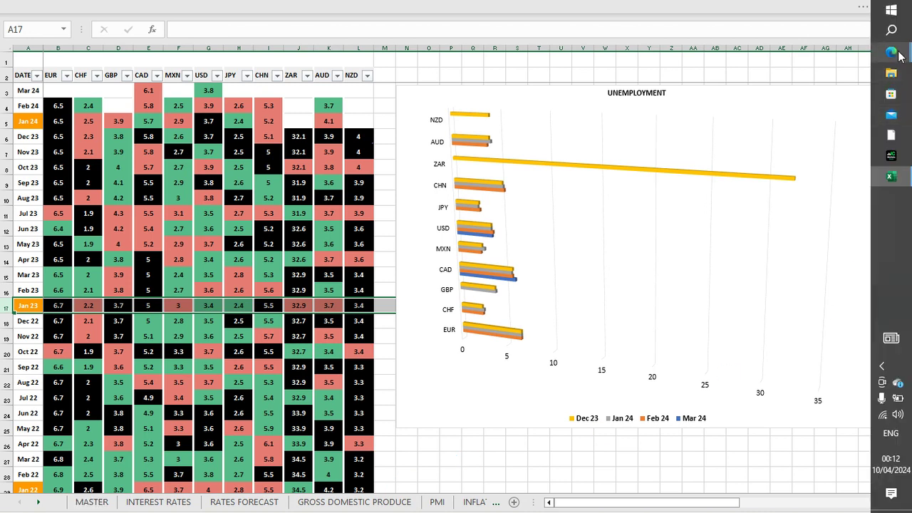
pyautogui.click(835, 66)
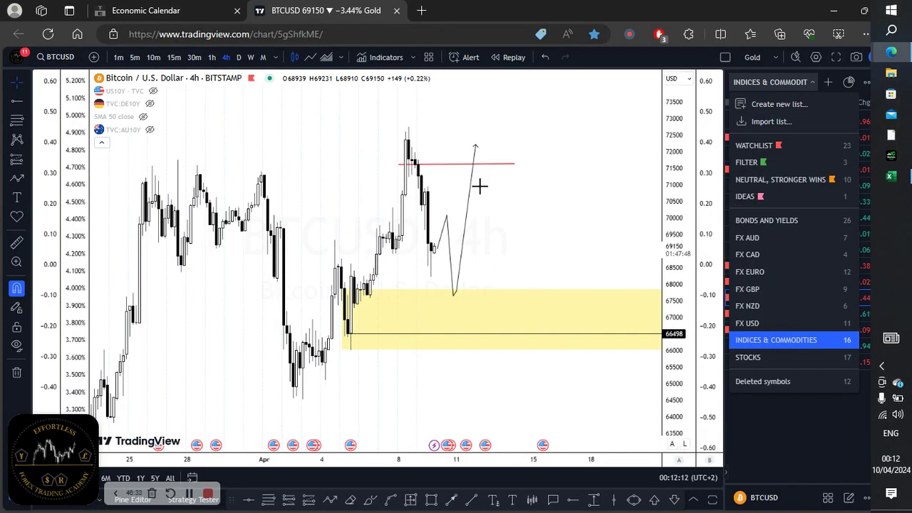
pyautogui.click(623, 224)
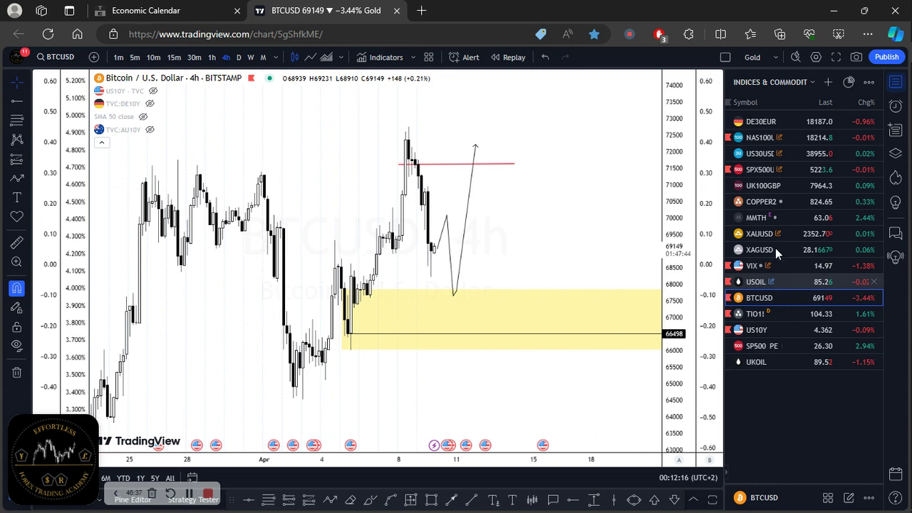
pyautogui.click(798, 80)
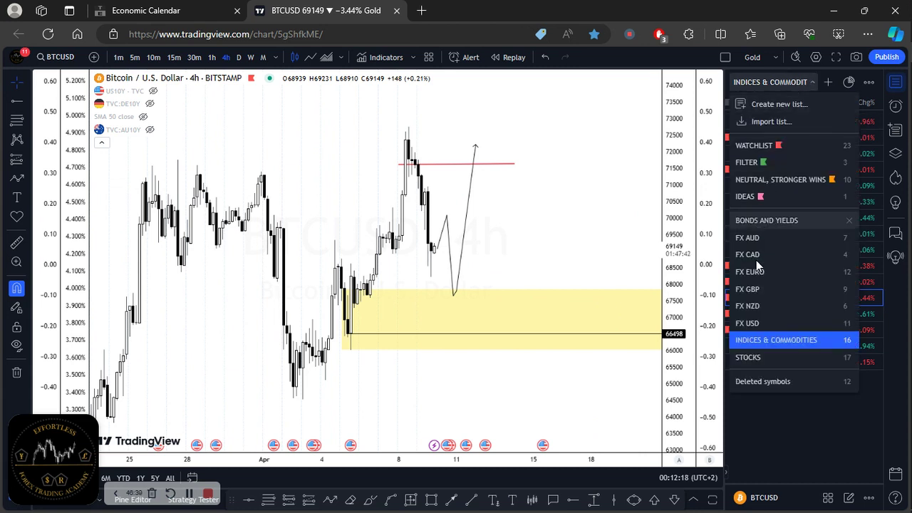
pyautogui.click(749, 307)
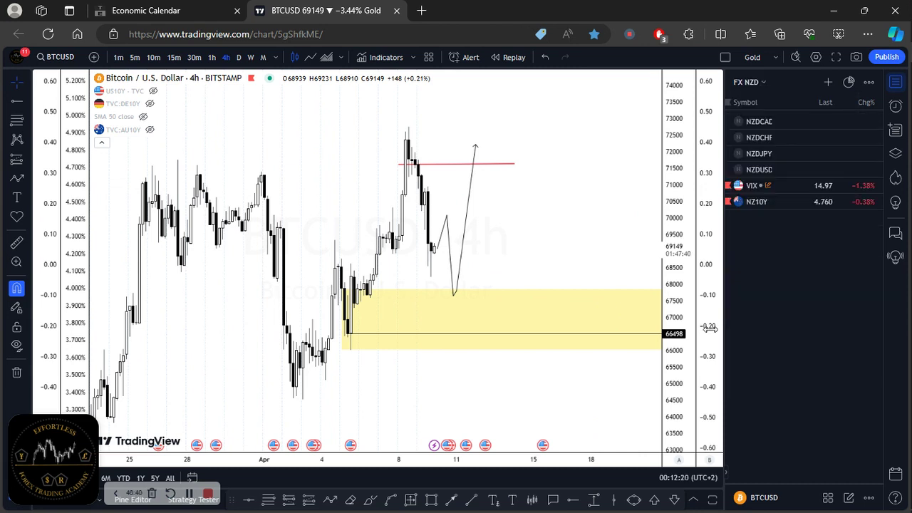
pyautogui.click(786, 204)
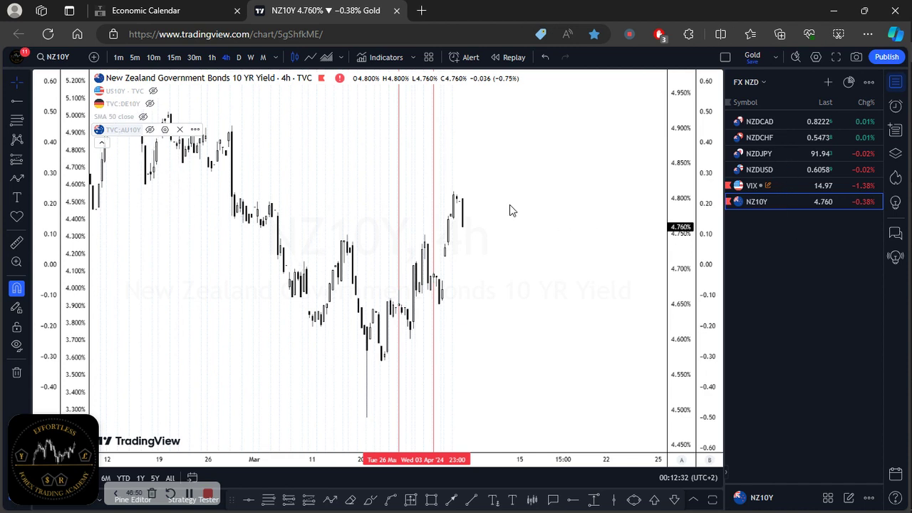
# Step: Change the AU10Y overlay's symbol to NZ10Y
pyautogui.doubleClick(138, 134)
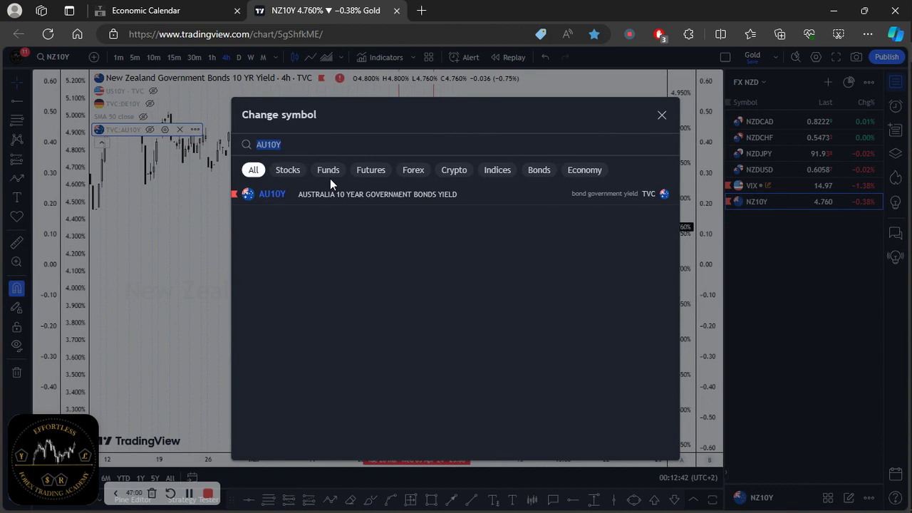
pyautogui.write('NZ10Y')
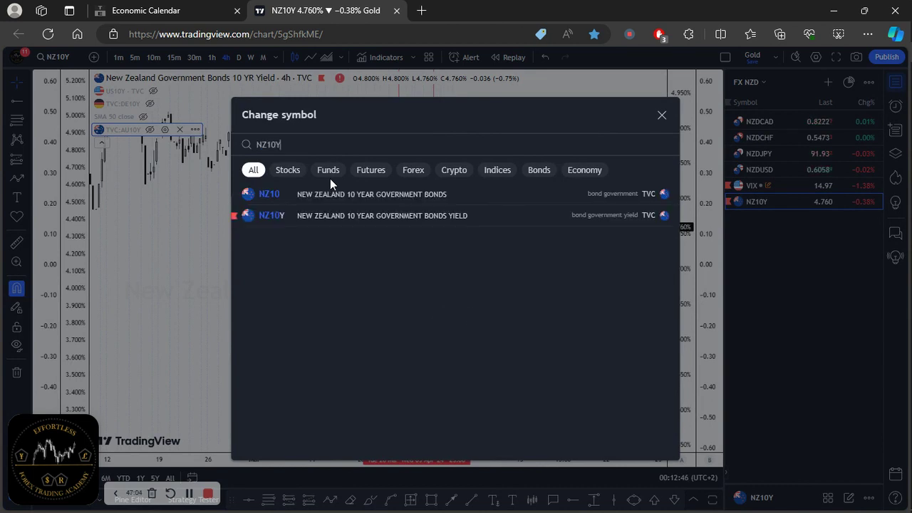
pyautogui.press('Return')
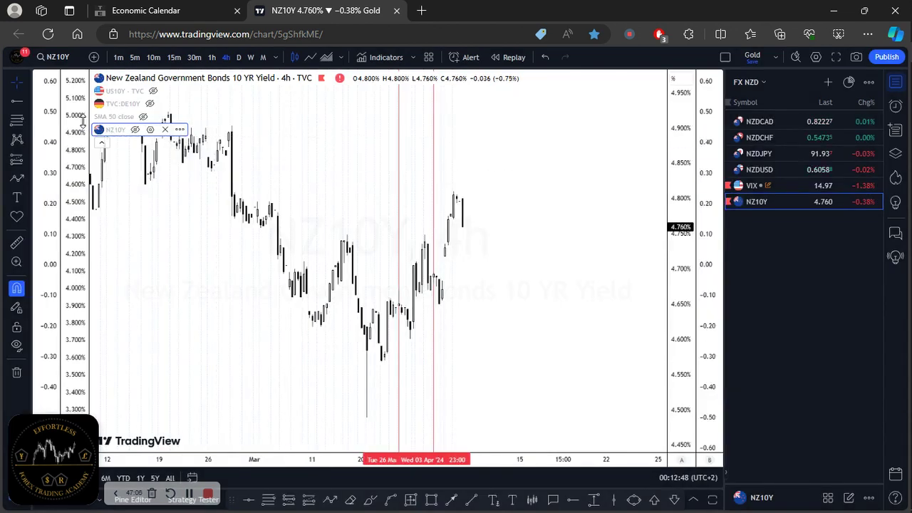
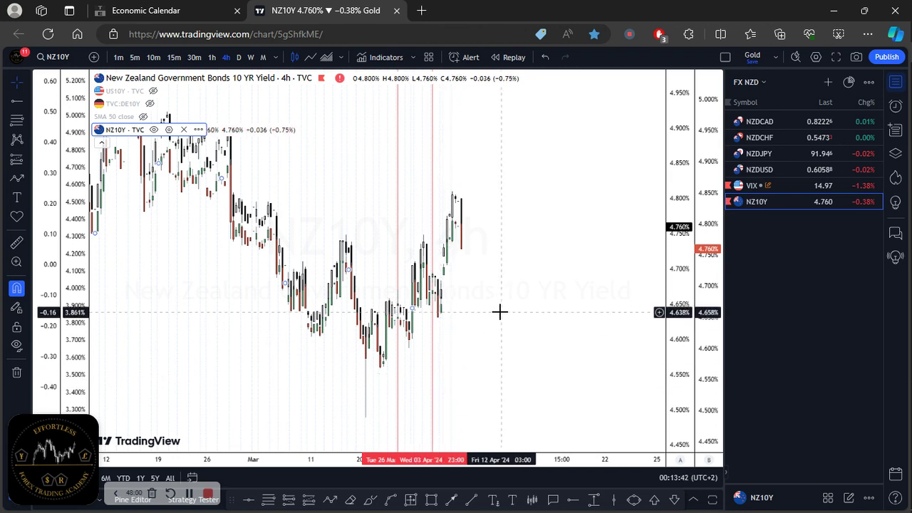
# Step: Separate the NZ10Y overlay from the main candles and set the chart to the daily timeframe
pyautogui.moveTo(499, 311); pyautogui.dragTo(530, 311)
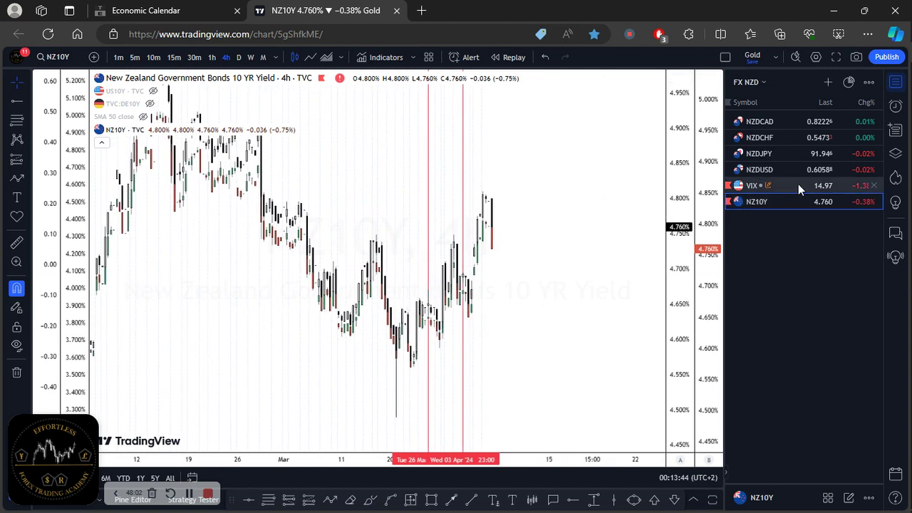
pyautogui.scroll(3, 452, 325)
pyautogui.moveTo(444, 311); pyautogui.dragTo(559, 292)
pyautogui.scroll(3, 529, 238)
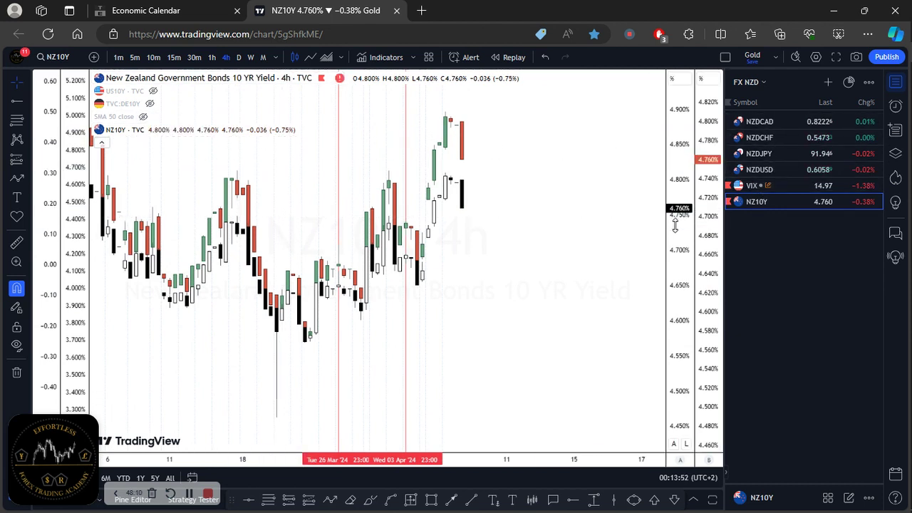
pyautogui.moveTo(594, 297); pyautogui.dragTo(579, 385)
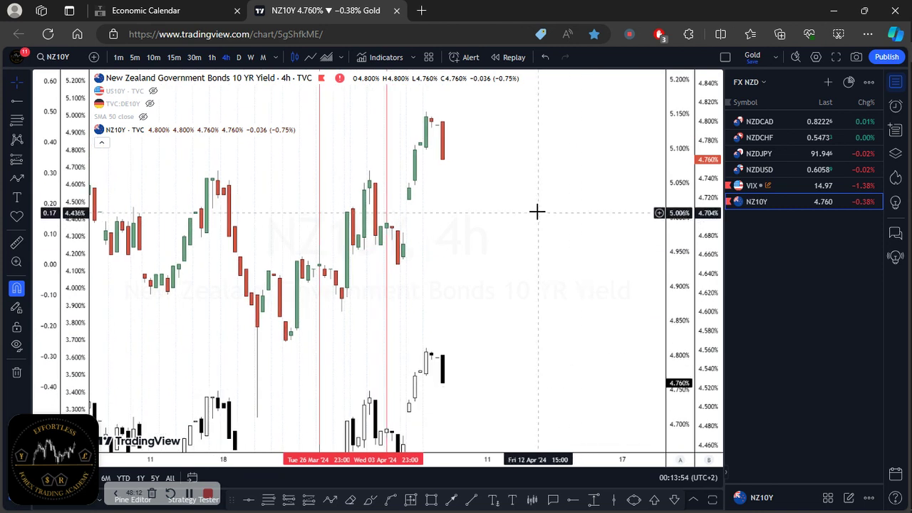
pyautogui.moveTo(537, 212); pyautogui.dragTo(590, 230)
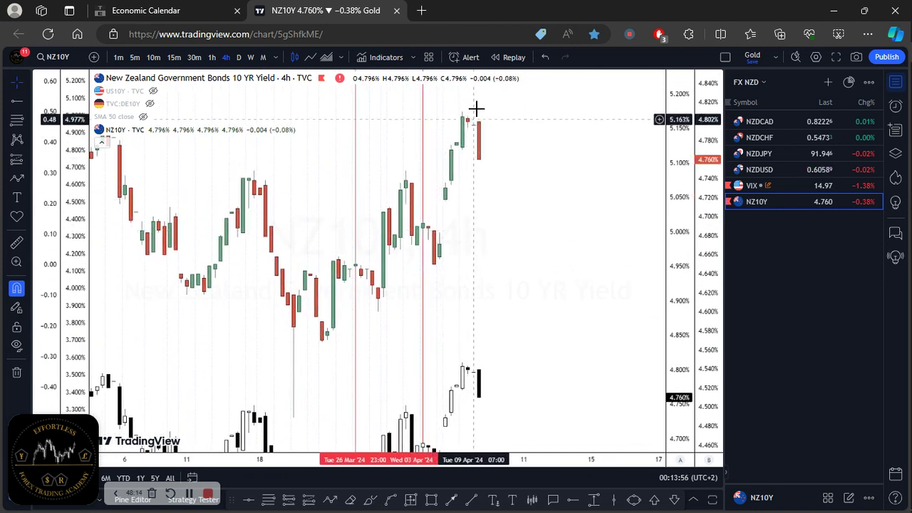
pyautogui.click(239, 57)
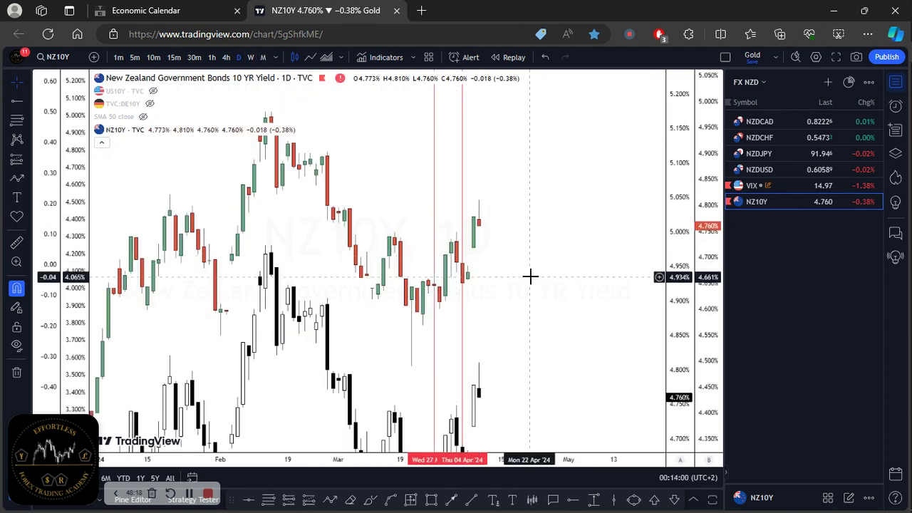
pyautogui.scroll(-5, 530, 276)
# Step: Load the NZDJPY chart from the FX NZD watchlist and remove its four drawings
pyautogui.click(768, 153)
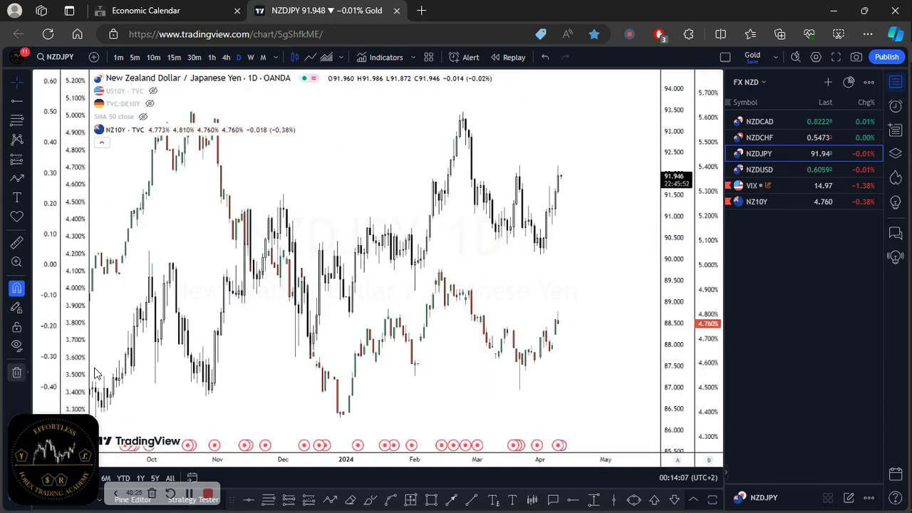
pyautogui.click(17, 374)
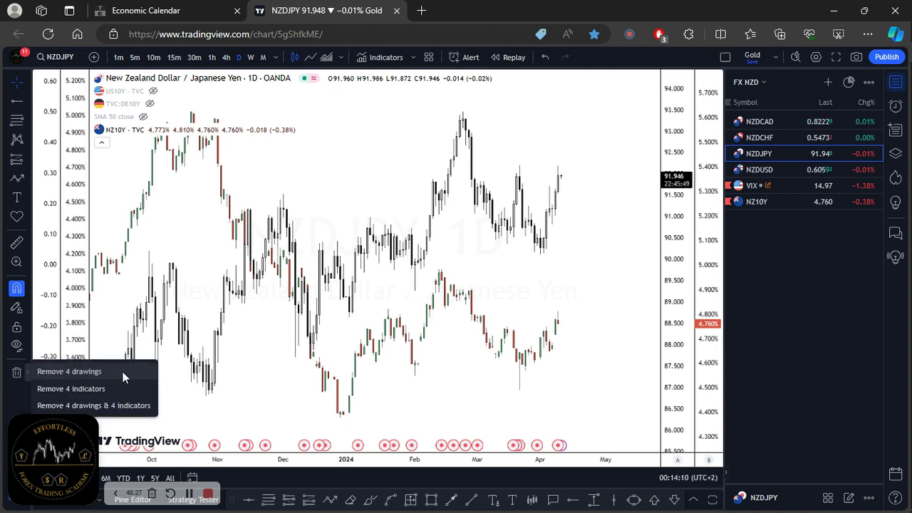
pyautogui.click(119, 372)
# Step: Shift the NZDJPY candles down towards the NZ10Y overlay and hide the watchlist to widen the chart
pyautogui.scroll(-2, 481, 287)
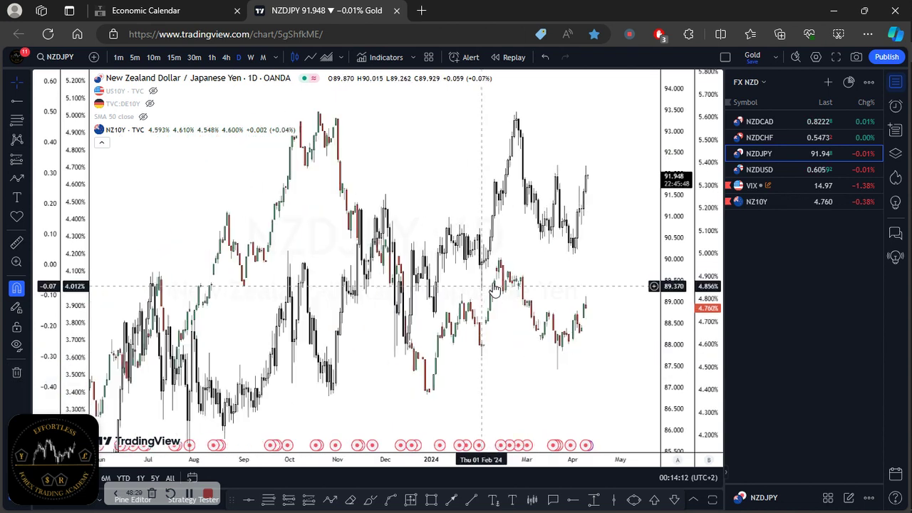
pyautogui.scroll(-2, 601, 295)
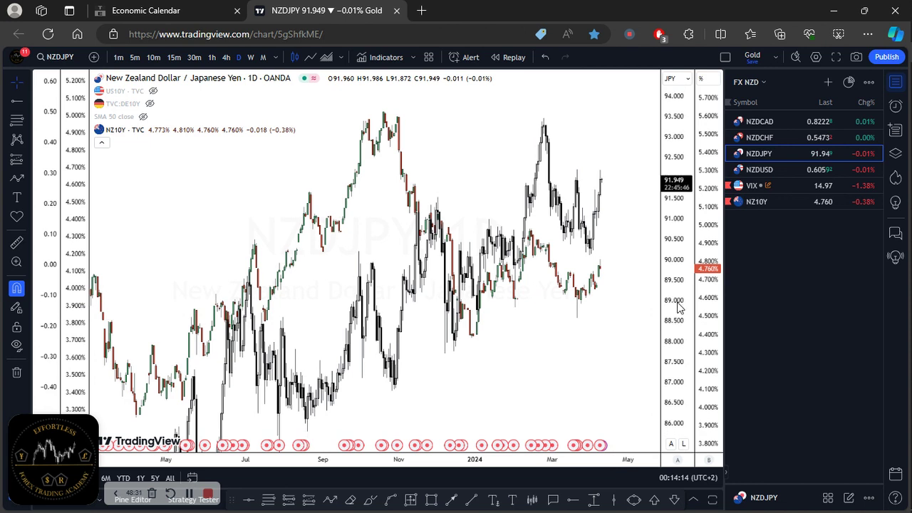
pyautogui.moveTo(682, 267); pyautogui.dragTo(617, 383)
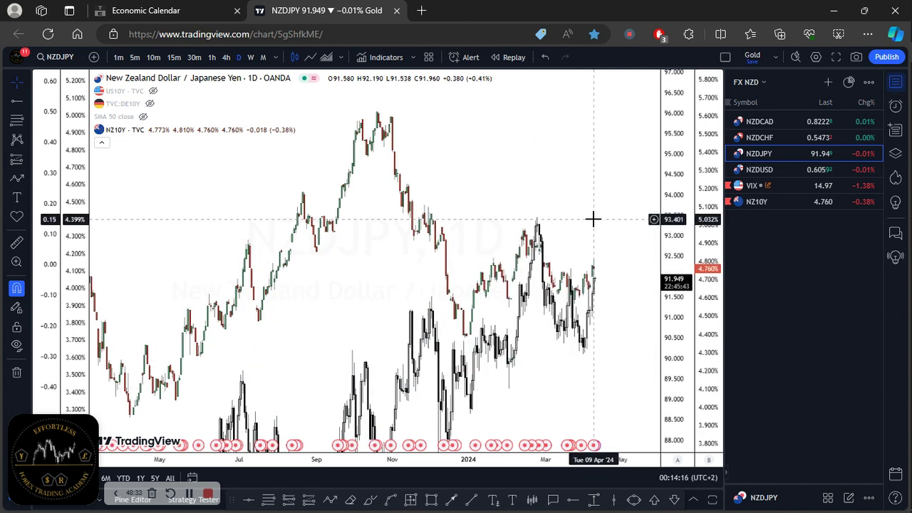
pyautogui.moveTo(594, 219); pyautogui.dragTo(580, 183)
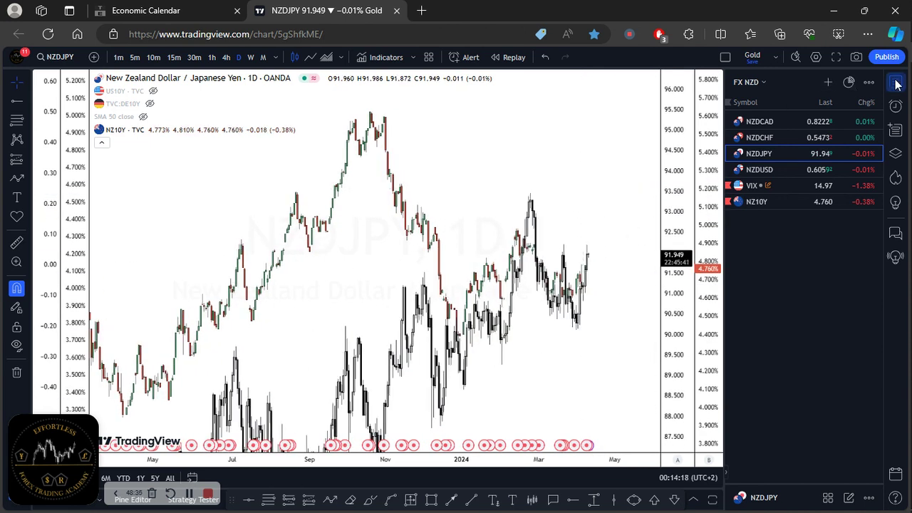
pyautogui.click(896, 83)
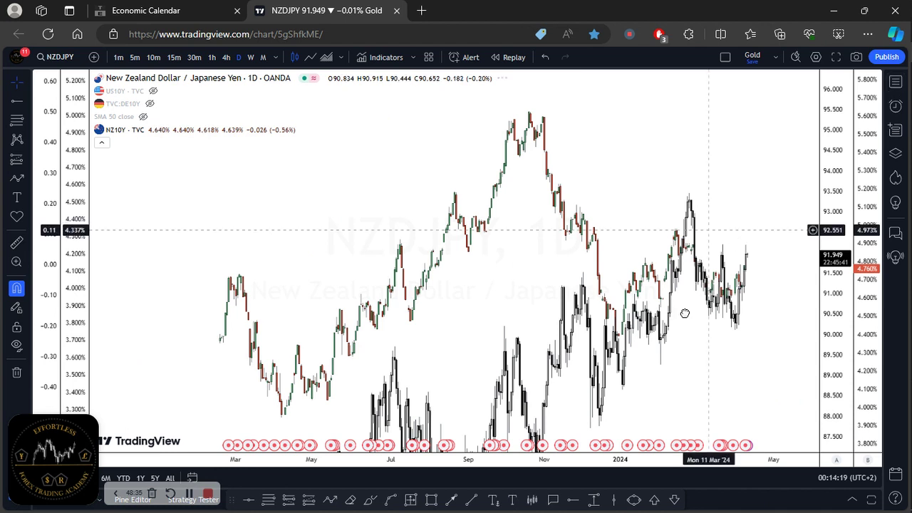
# Step: Compare NZDJPY's daily price swings with the NZ10Y yield overlay from late 2023 to April 2024
pyautogui.moveTo(760, 326); pyautogui.dragTo(702, 216)
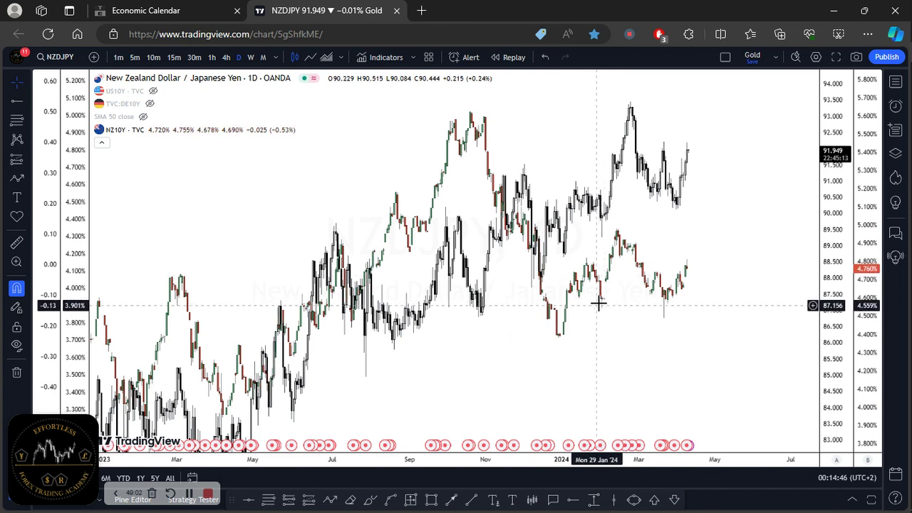
pyautogui.scroll(2, 595, 305)
pyautogui.scroll(1, 528, 320)
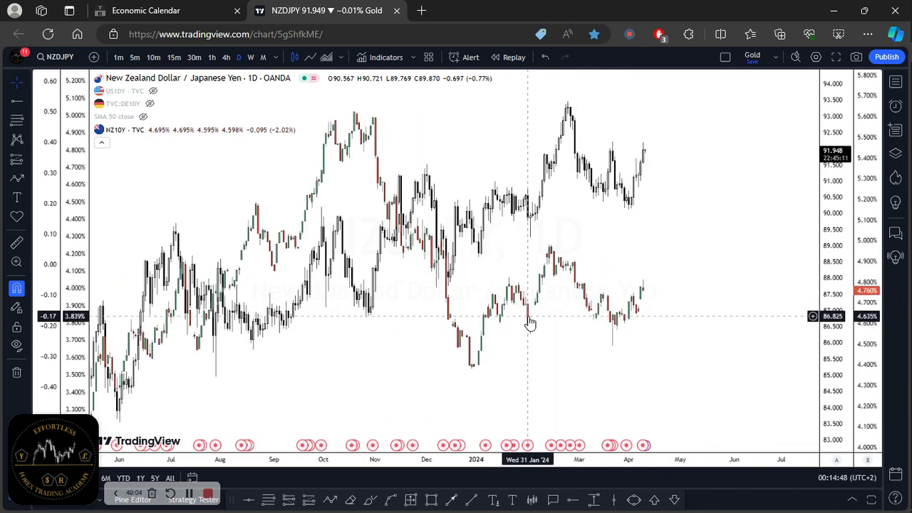
pyautogui.scroll(1, 530, 326)
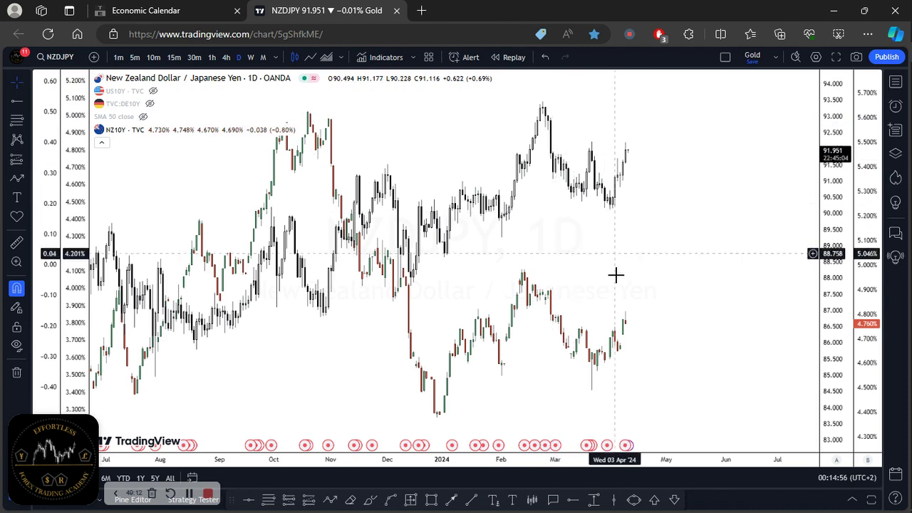
pyautogui.scroll(1, 615, 273)
pyautogui.scroll(3, 624, 244)
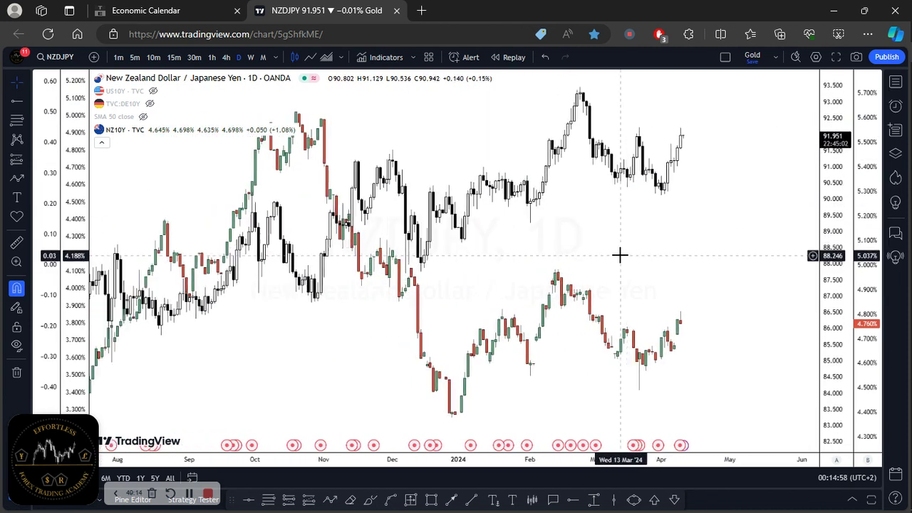
pyautogui.scroll(1, 615, 263)
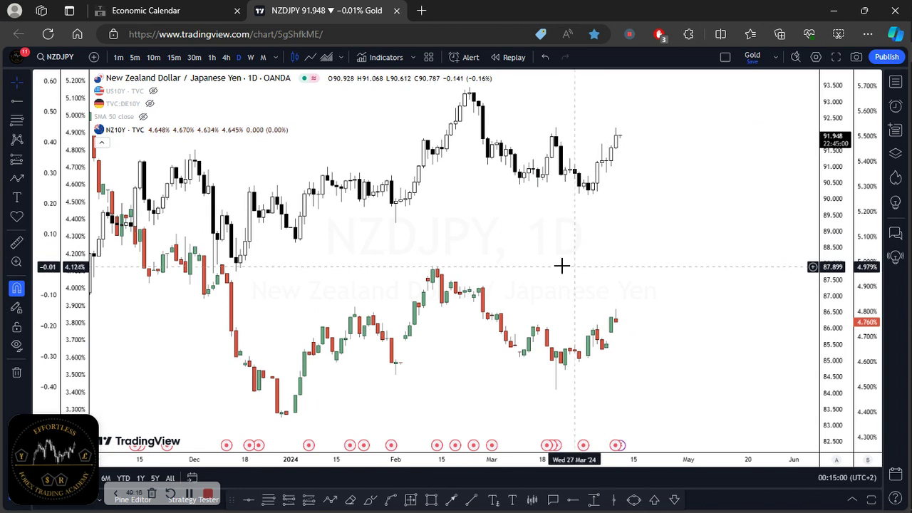
pyautogui.scroll(-2, 533, 254)
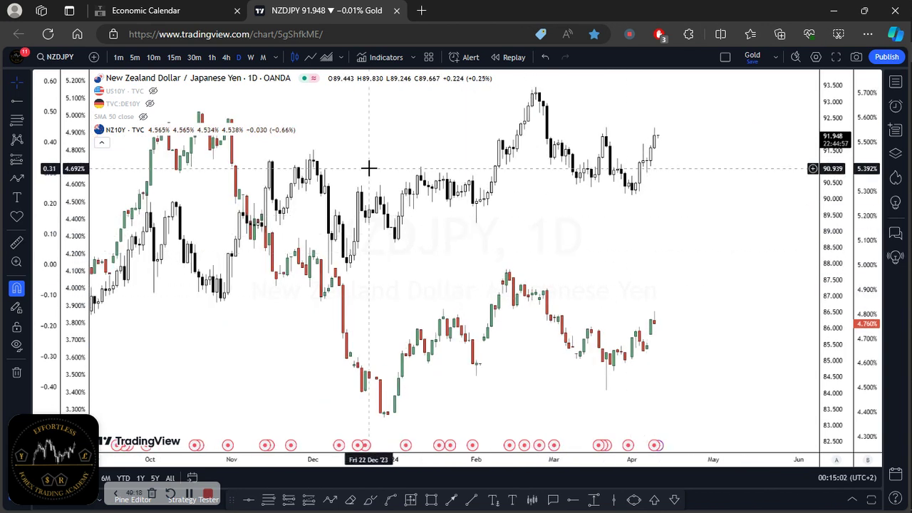
# Step: Check NZDJPY on the weekly timeframe, return to daily and reposition its candles below the NZ10Y overlay to compare recent swings
pyautogui.click(250, 58)
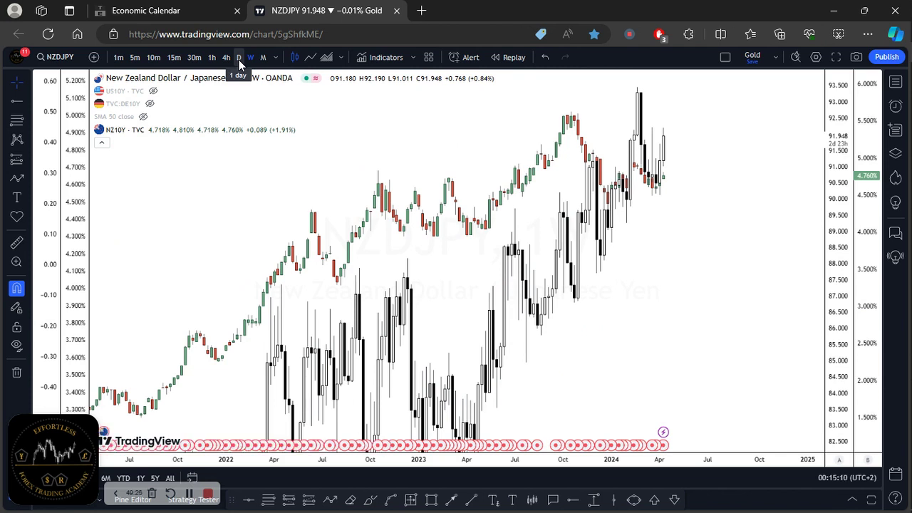
pyautogui.click(239, 58)
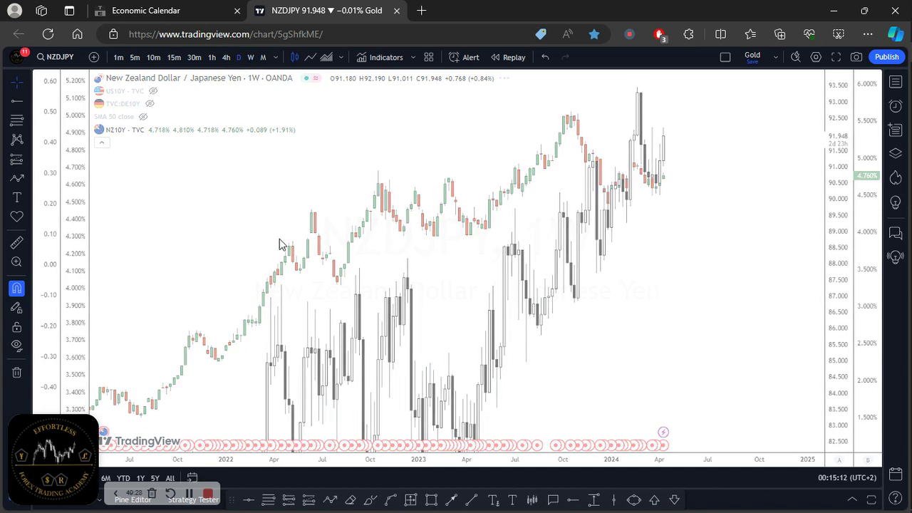
pyautogui.scroll(5, 574, 271)
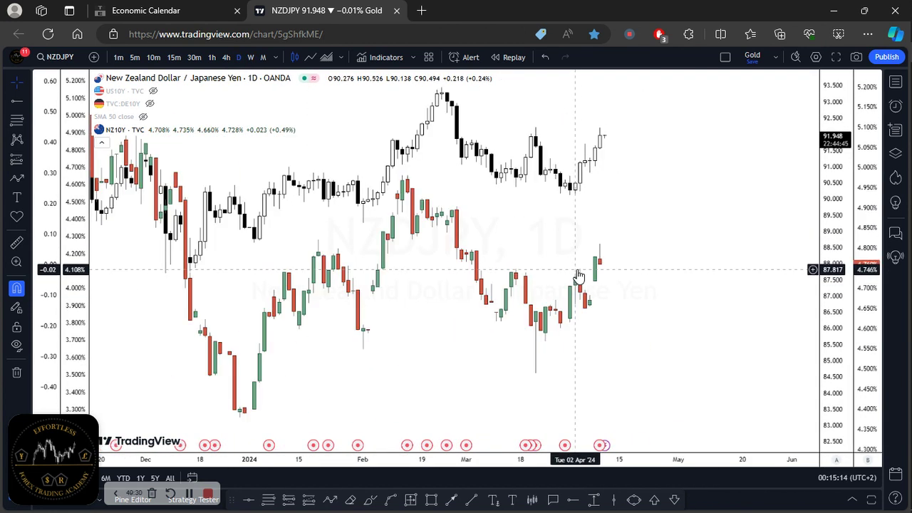
pyautogui.moveTo(833, 349); pyautogui.dragTo(838, 386)
pyautogui.moveTo(708, 374); pyautogui.dragTo(720, 252)
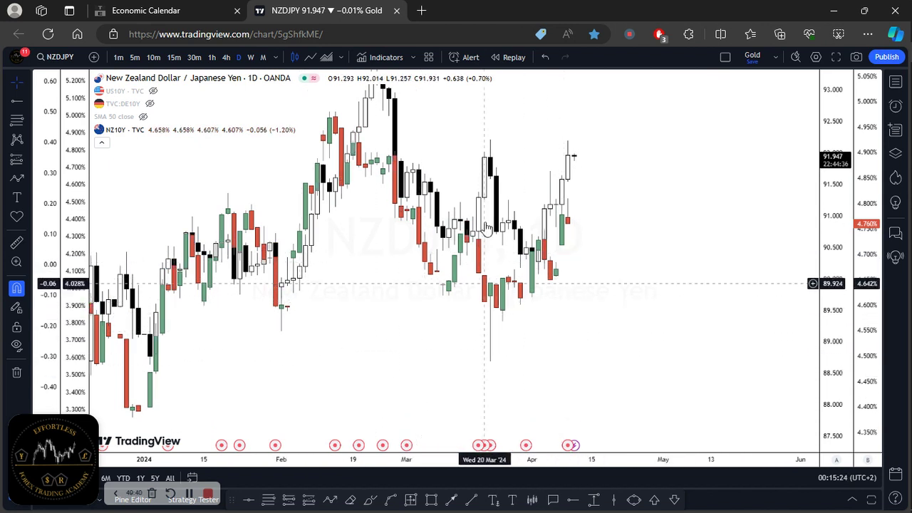
pyautogui.moveTo(533, 179); pyautogui.dragTo(528, 334)
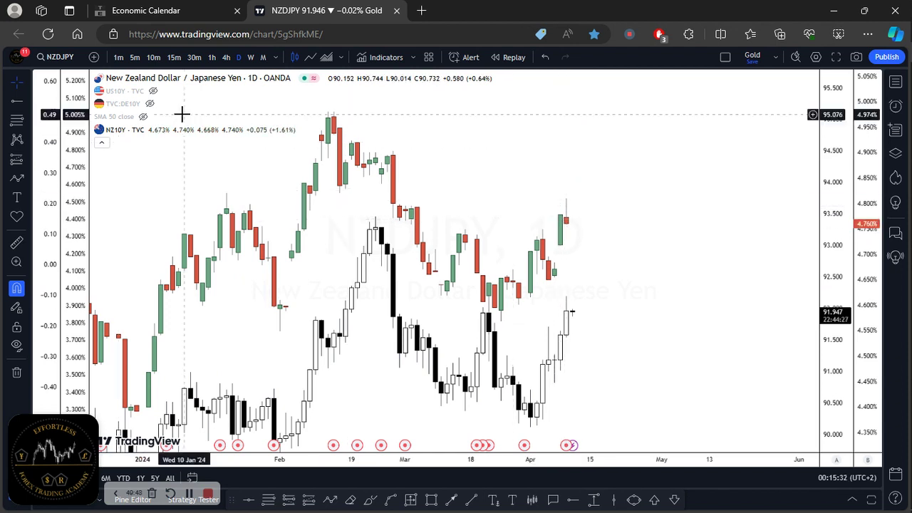
# Step: Hide the NZ10Y overlay, recentre the NZDJPY daily candles and show the FX NZD watchlist again
pyautogui.click(154, 129)
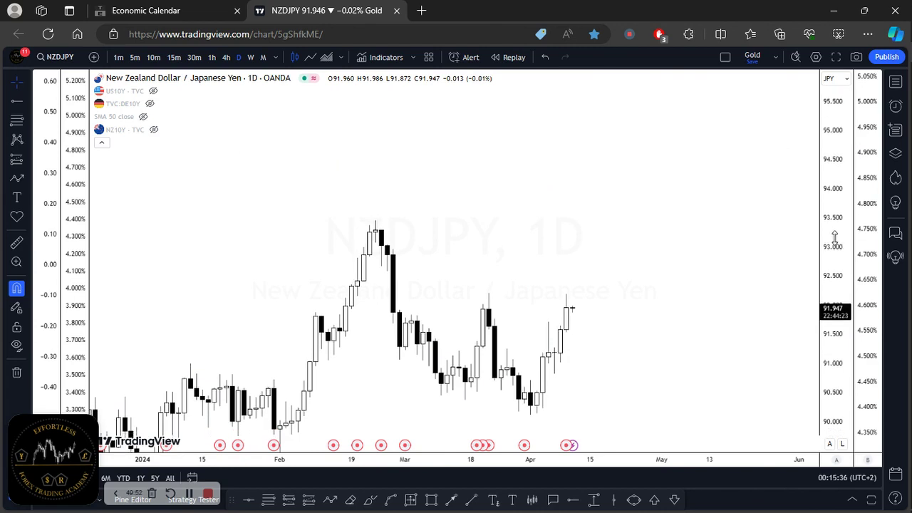
pyautogui.moveTo(671, 291); pyautogui.dragTo(667, 220)
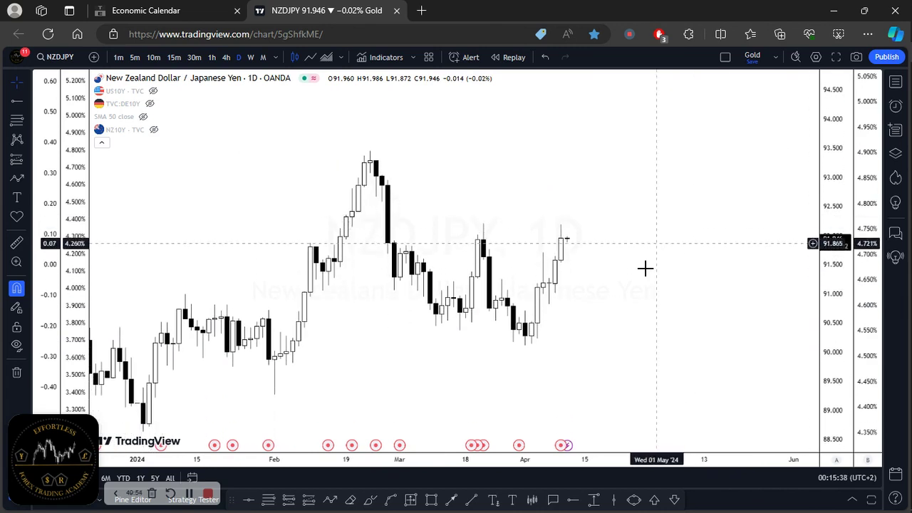
pyautogui.scroll(1, 586, 314)
pyautogui.scroll(-1, 586, 314)
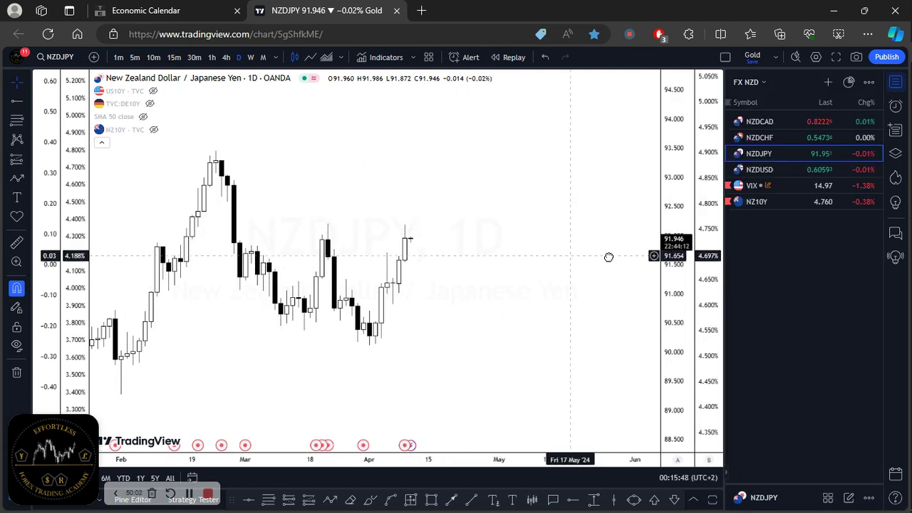
pyautogui.moveTo(454, 210); pyautogui.dragTo(521, 202)
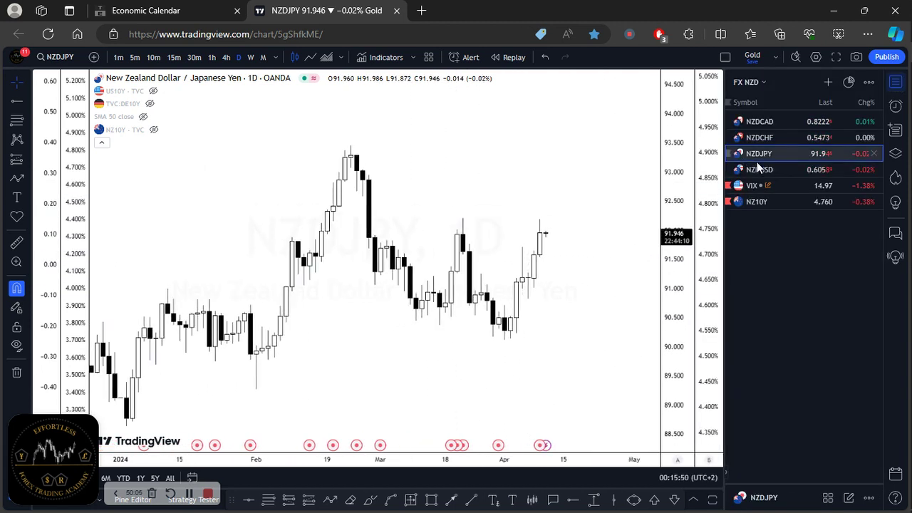
# Step: Load NZDCHF from the FX NZD watchlist and examine its recent daily candles against the horizontal line at 0.54926
pyautogui.click(777, 139)
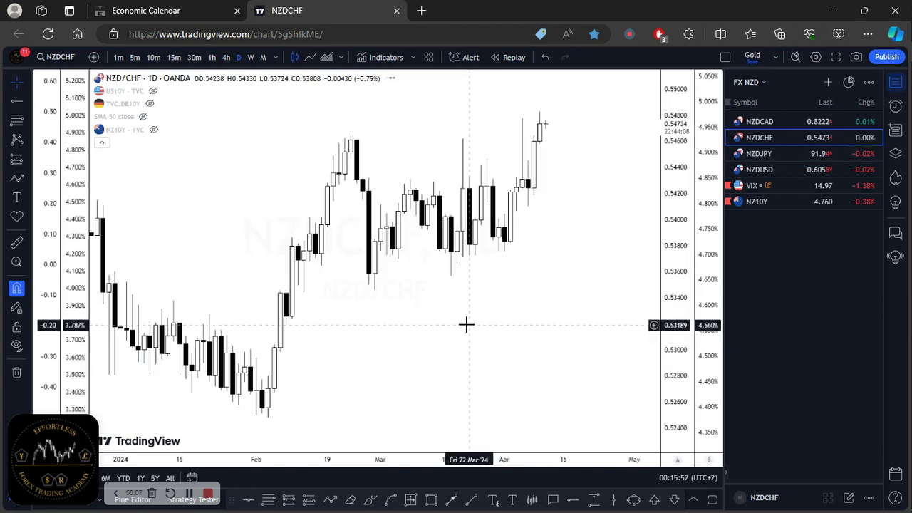
pyautogui.scroll(5, 479, 319)
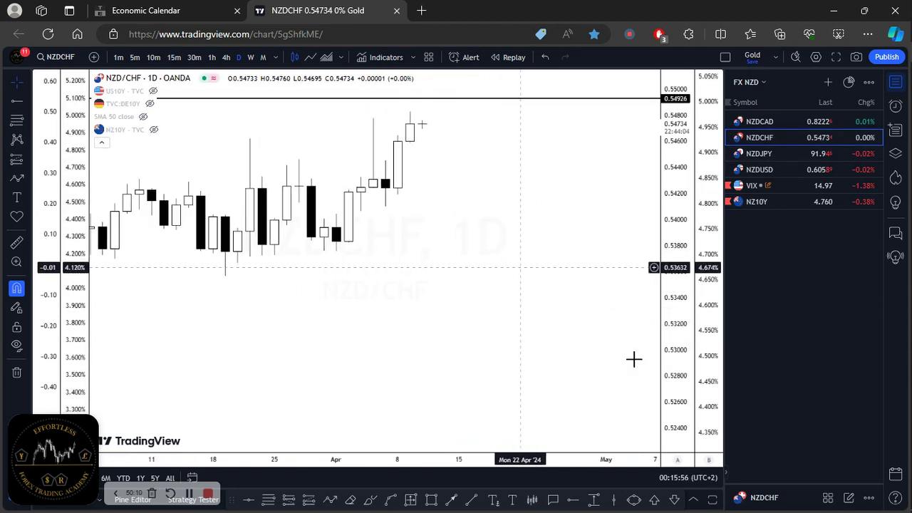
pyautogui.scroll(-2, 634, 358)
pyautogui.moveTo(611, 252); pyautogui.dragTo(672, 274)
pyautogui.scroll(3, 550, 316)
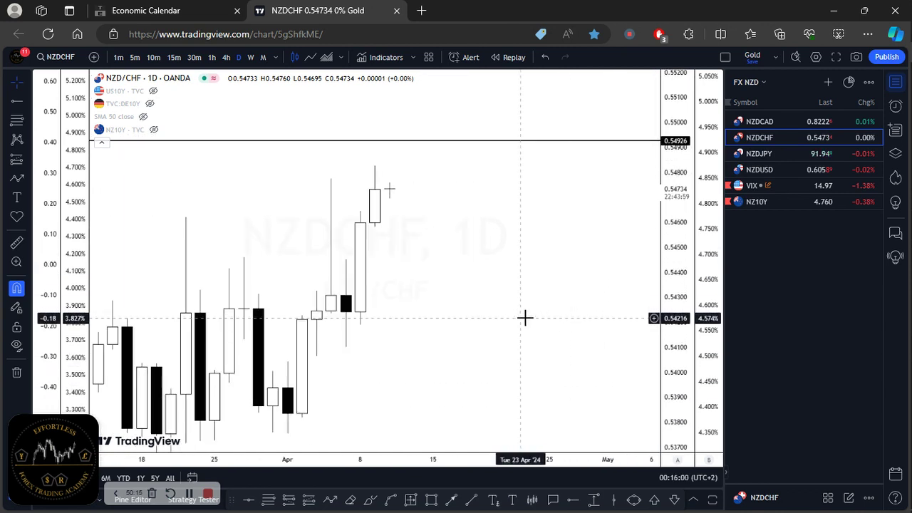
pyautogui.scroll(-2, 524, 318)
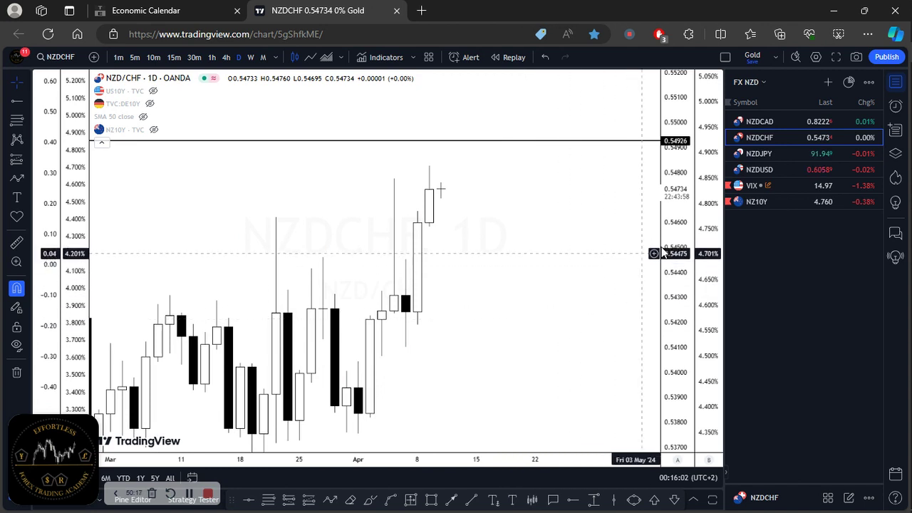
pyautogui.scroll(-3, 475, 314)
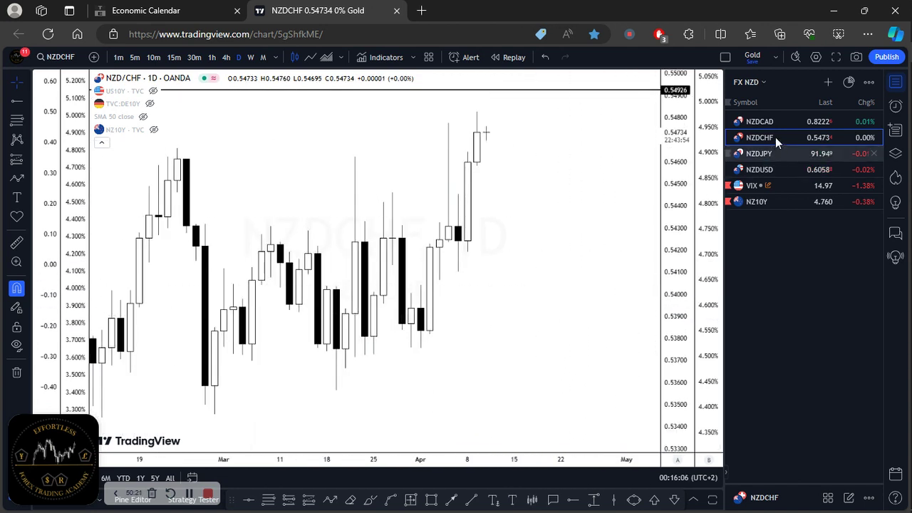
# Step: Look through the NZDUSD, NZDCAD, NZDCHF and NZDJPY daily charts in turn, examining NZDCAD's candles since January 2024
pyautogui.click(782, 167)
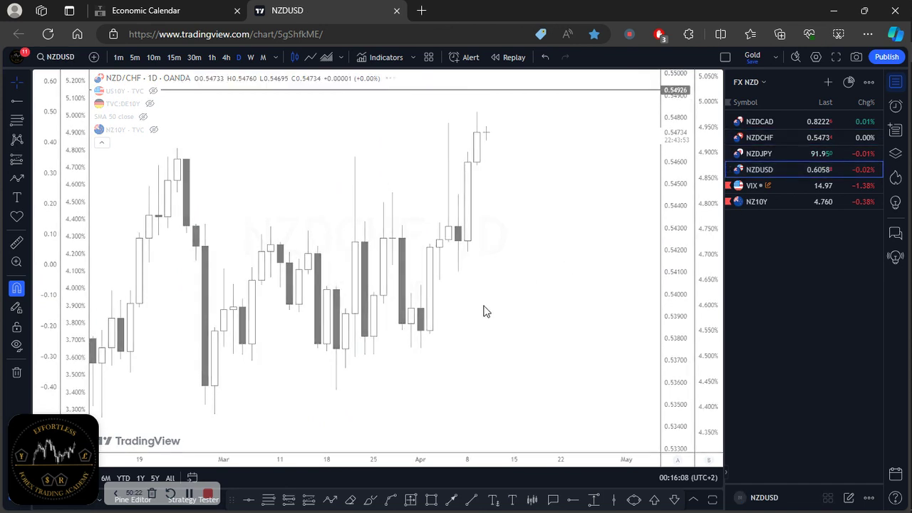
pyautogui.click(782, 128)
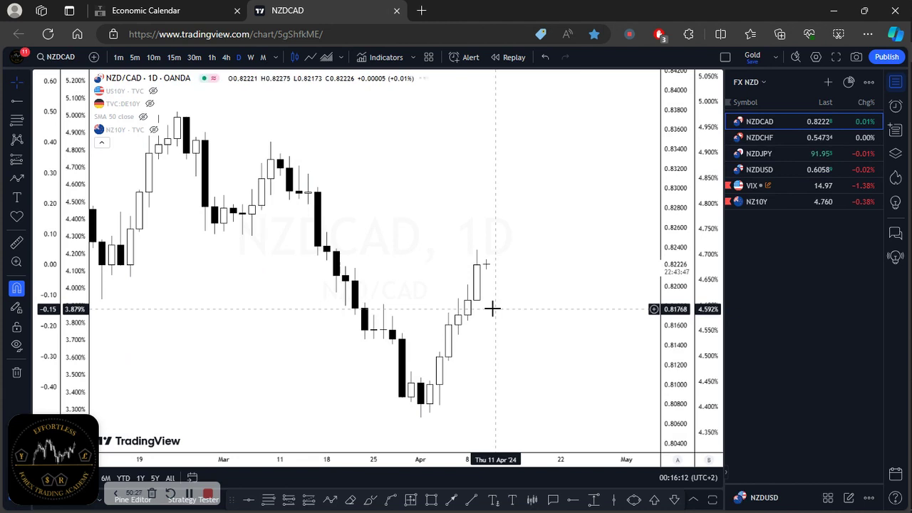
pyautogui.scroll(-2, 493, 313)
pyautogui.scroll(-1, 468, 335)
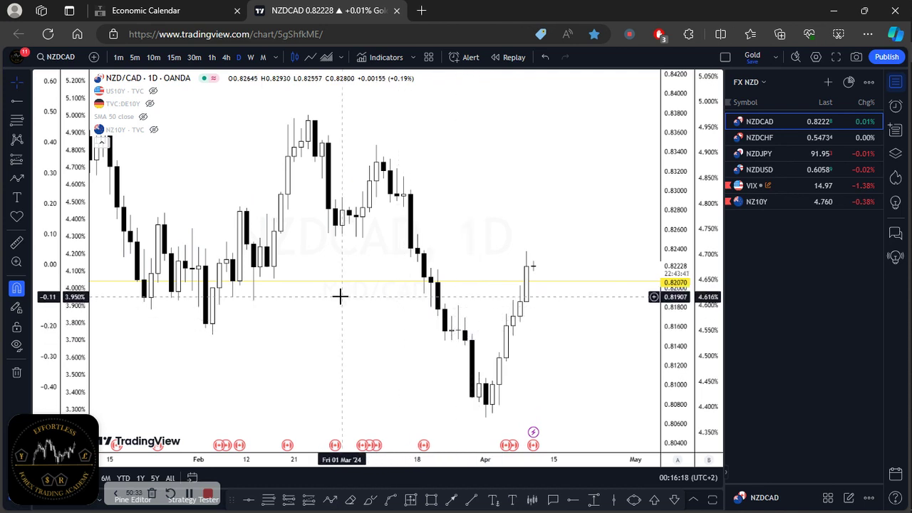
pyautogui.click(772, 138)
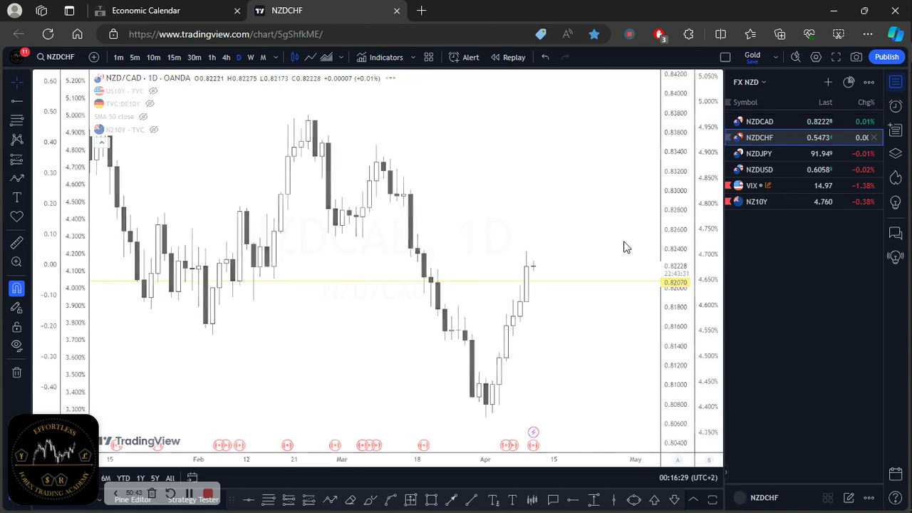
pyautogui.click(784, 152)
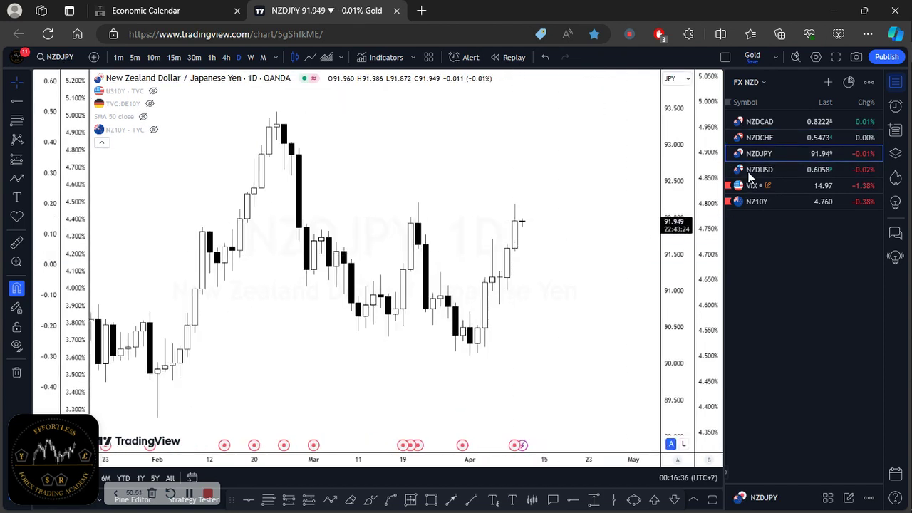
# Step: Load NZDUSD and review its price action on the daily and weekly timeframes
pyautogui.click(774, 168)
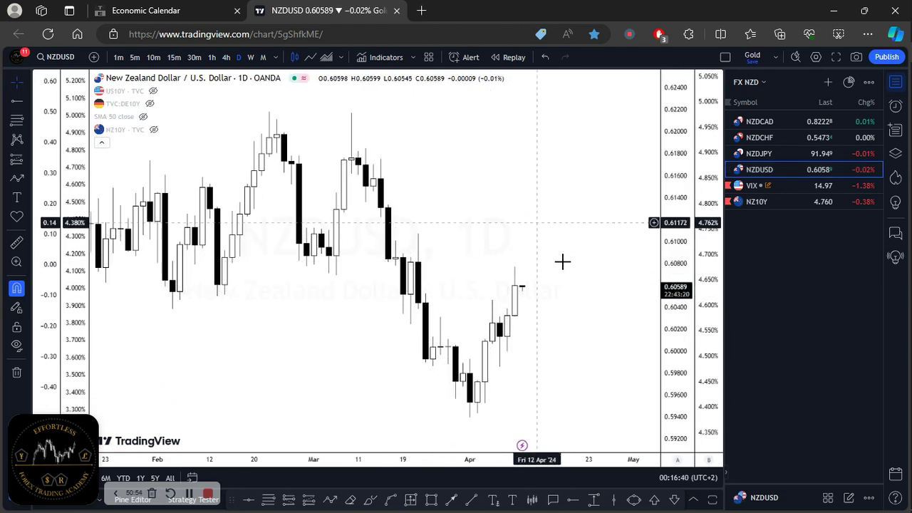
pyautogui.scroll(-1, 516, 248)
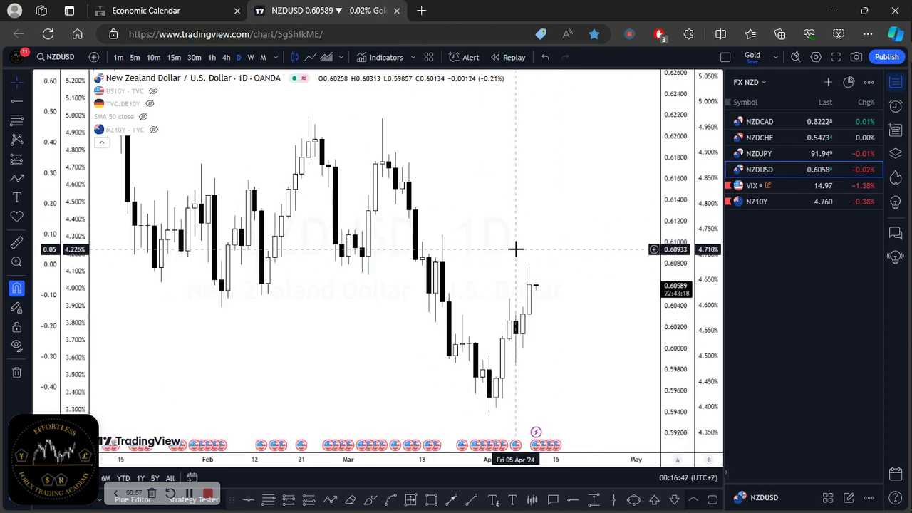
pyautogui.hscroll(4, 441, 226)
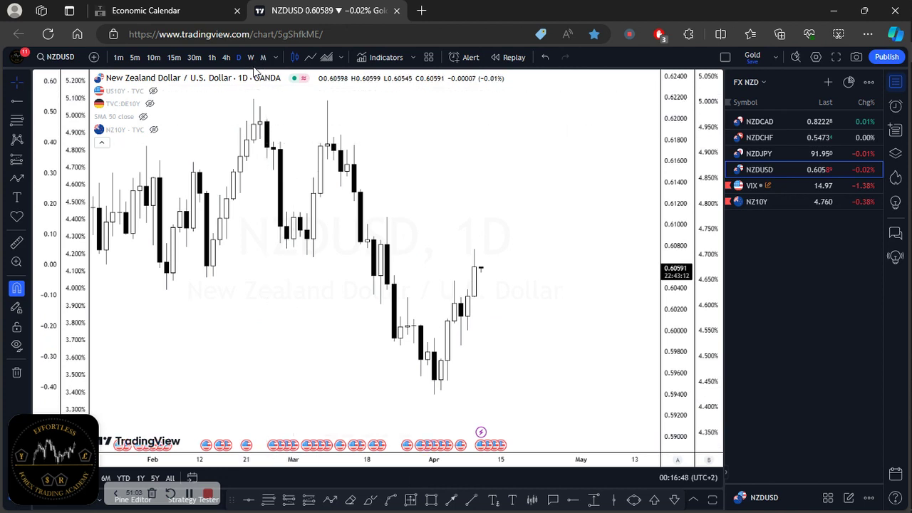
pyautogui.click(250, 57)
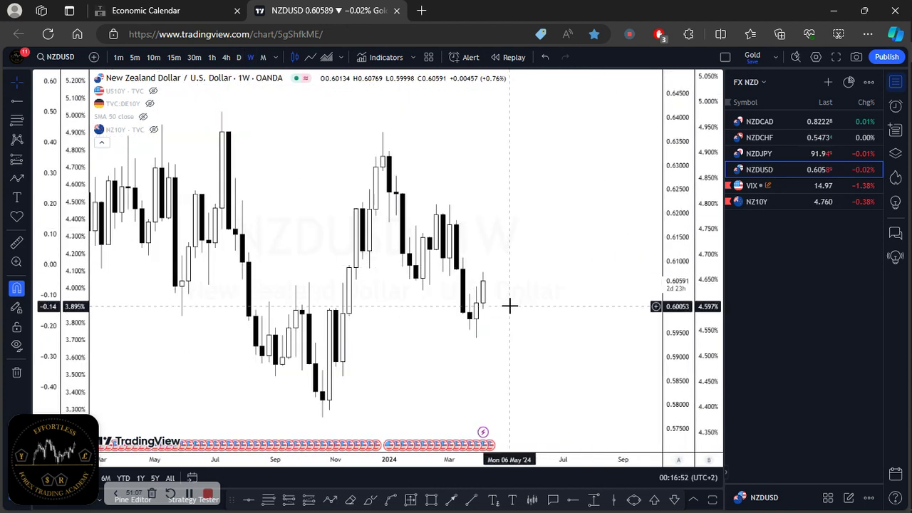
pyautogui.scroll(1, 472, 293)
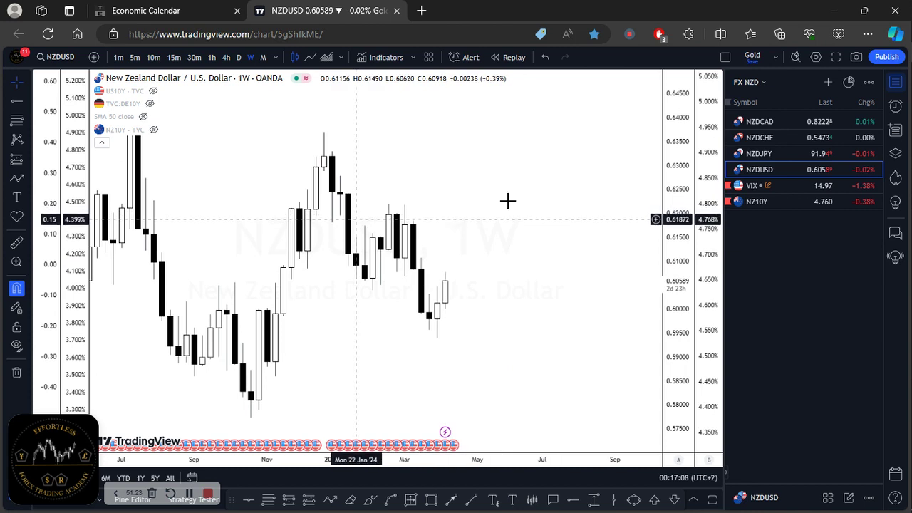
# Step: Load EURNZD from the FX EURO watchlist and set its chart to the daily timeframe
pyautogui.click(763, 83)
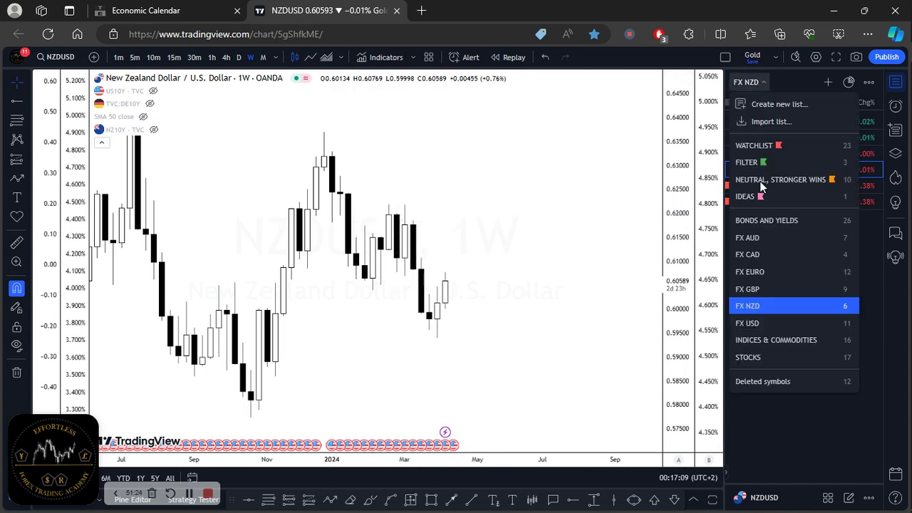
pyautogui.click(770, 273)
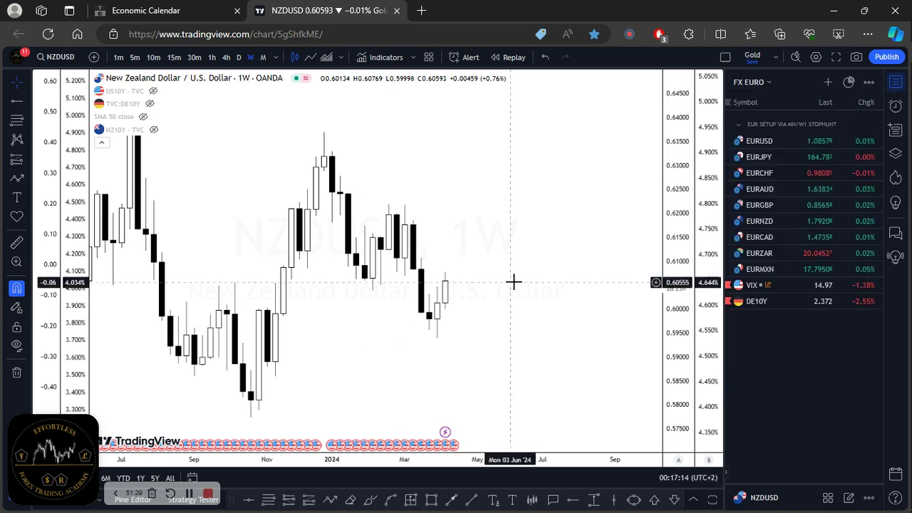
pyautogui.click(784, 225)
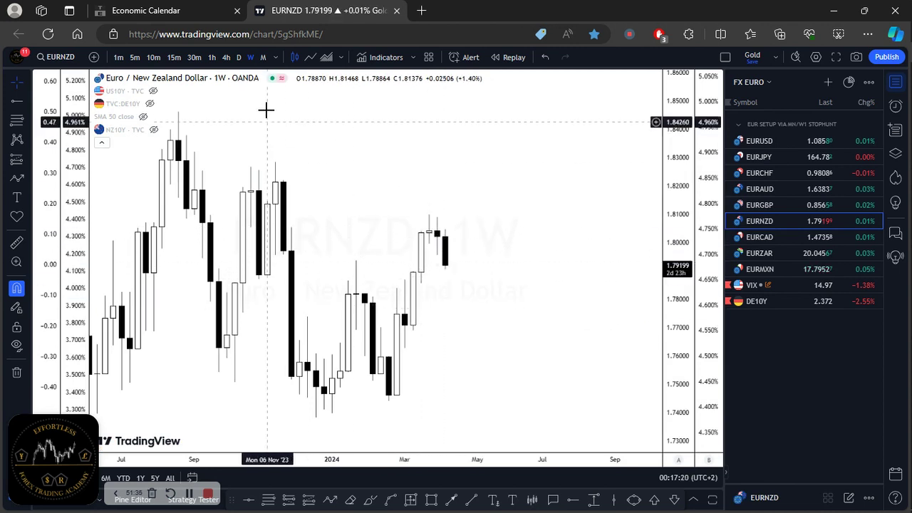
pyautogui.click(239, 57)
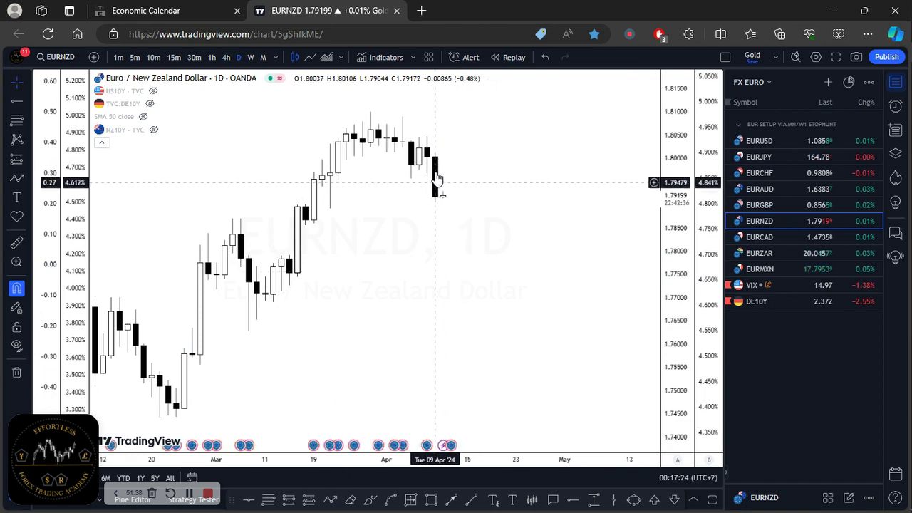
# Step: Return to the FX NZD watchlist and widen the EURNZD daily view back to February 2024
pyautogui.click(763, 82)
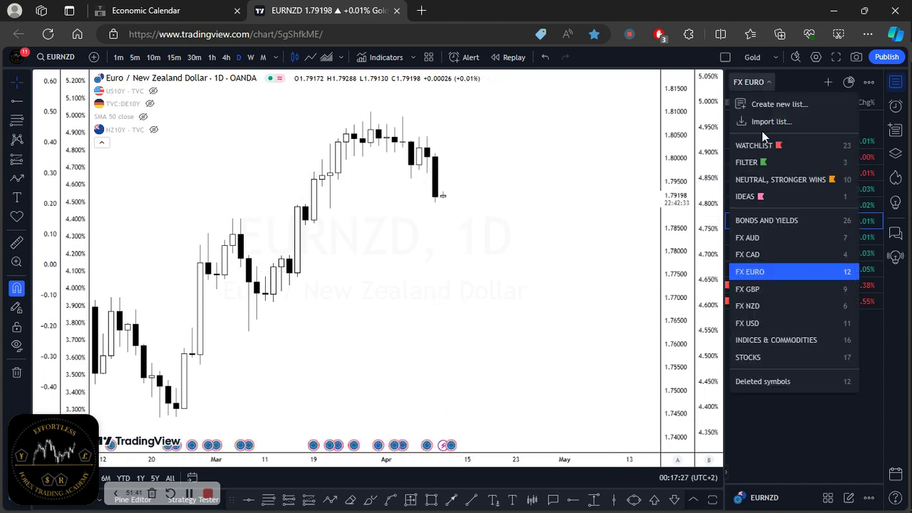
pyautogui.click(770, 305)
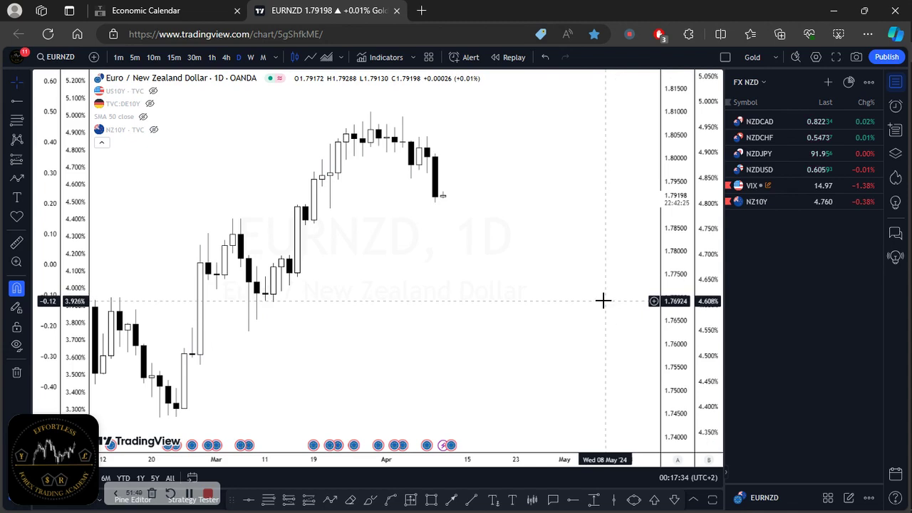
pyautogui.scroll(-1, 603, 301)
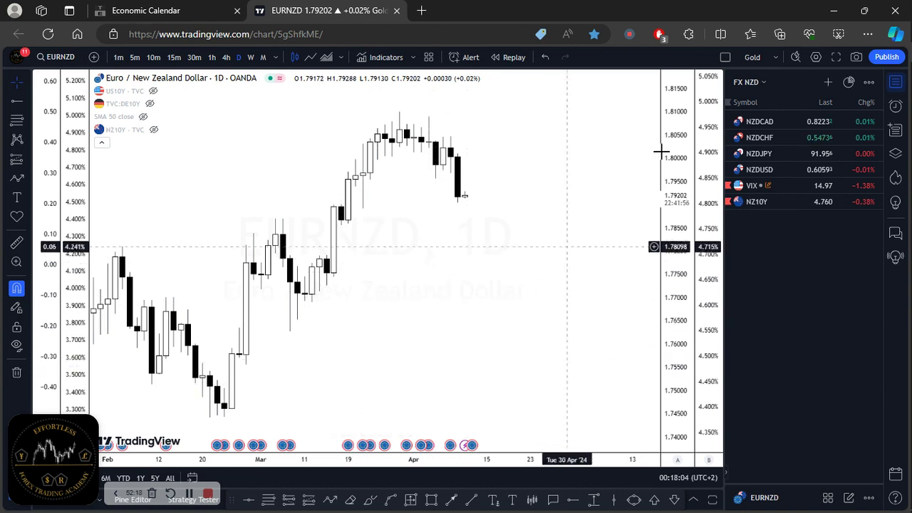
# Step: Switch to the Excel workbook of economic data and open the INTEREST RATES sheet
pyautogui.moveTo(904, 186)
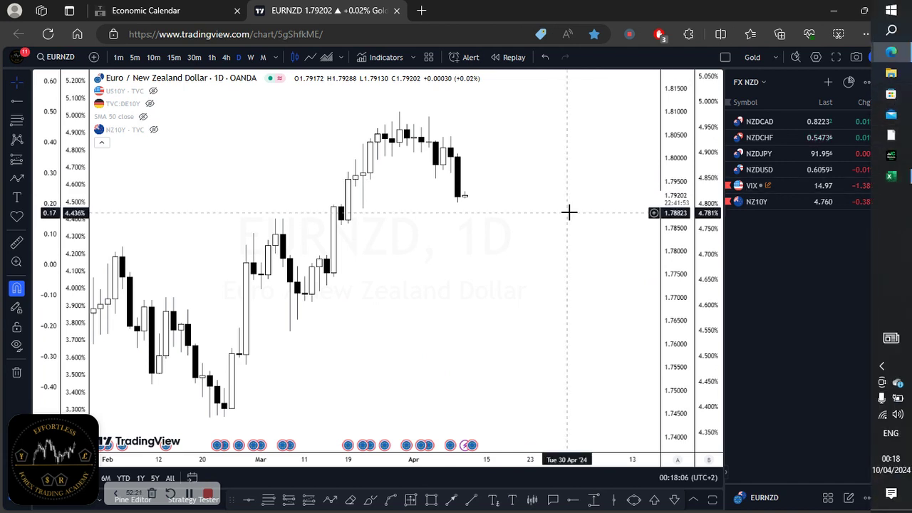
pyautogui.click(891, 176)
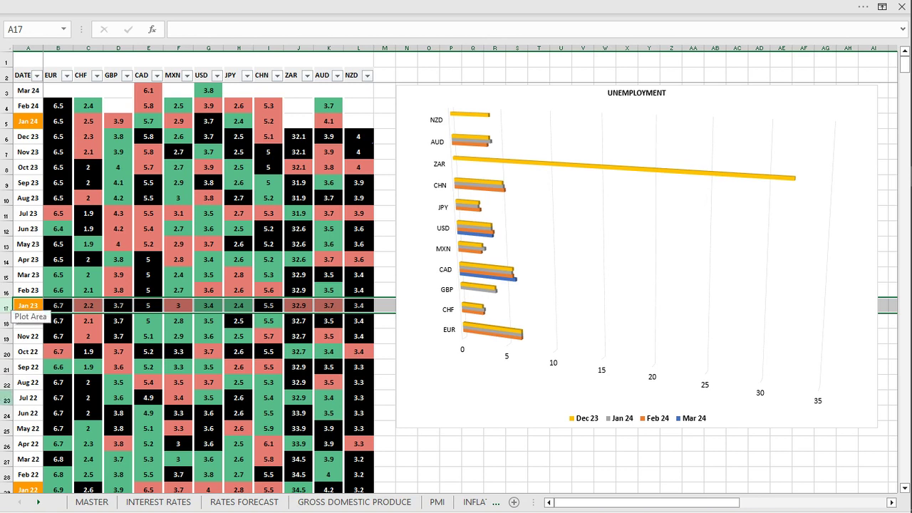
pyautogui.click(3, 459)
pyautogui.click(104, 502)
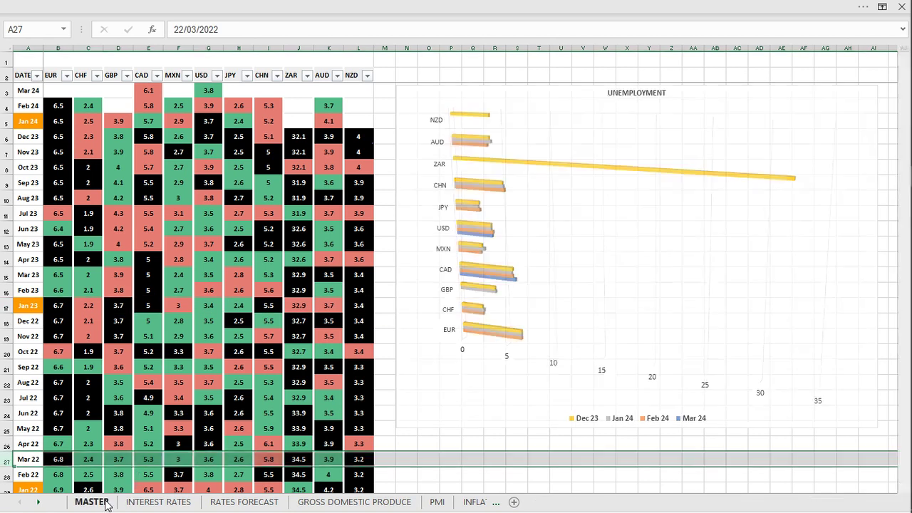
pyautogui.click(153, 500)
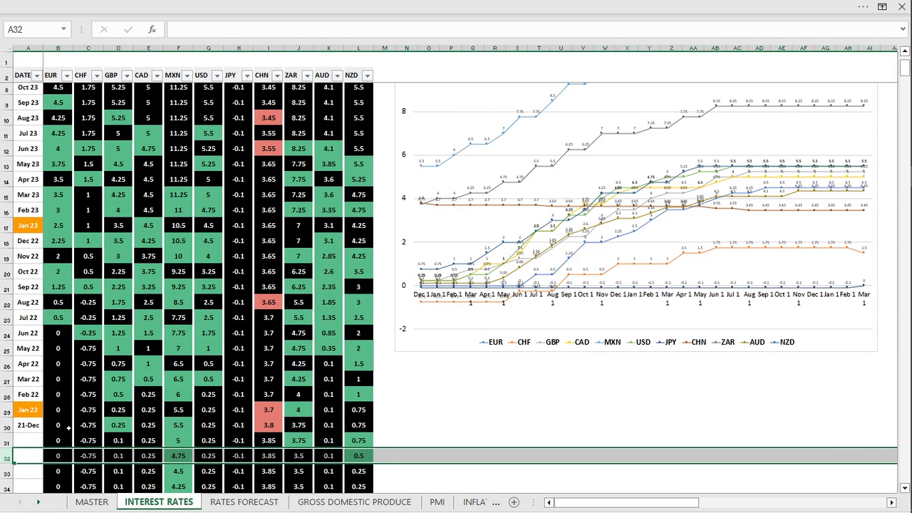
# Step: Highlight the Jan 22 row and the Mar 22 row on the INTEREST RATES sheet to compare the currencies' rates
pyautogui.scroll(1, 20, 385)
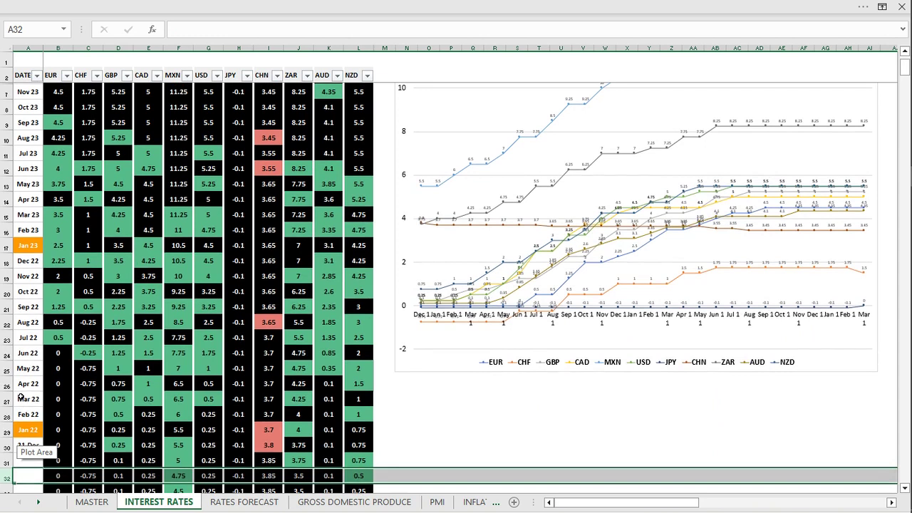
pyautogui.click(6, 431)
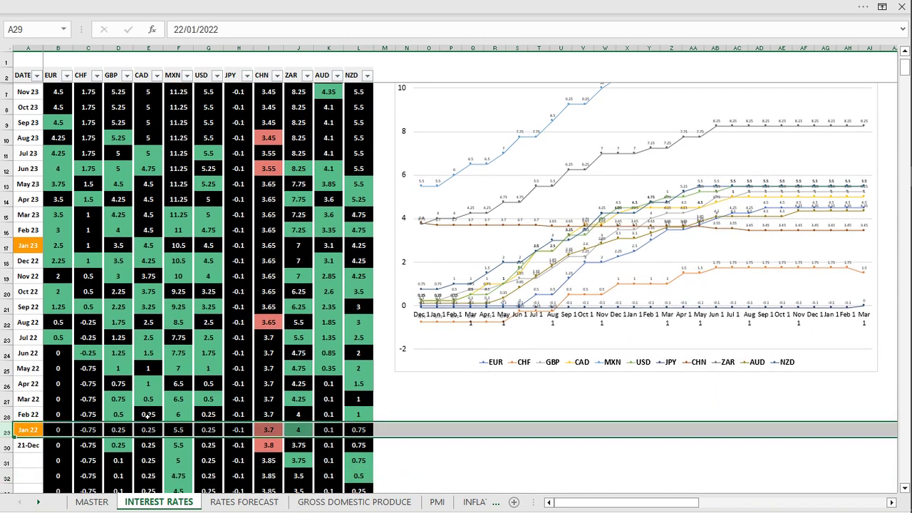
pyautogui.click(6, 399)
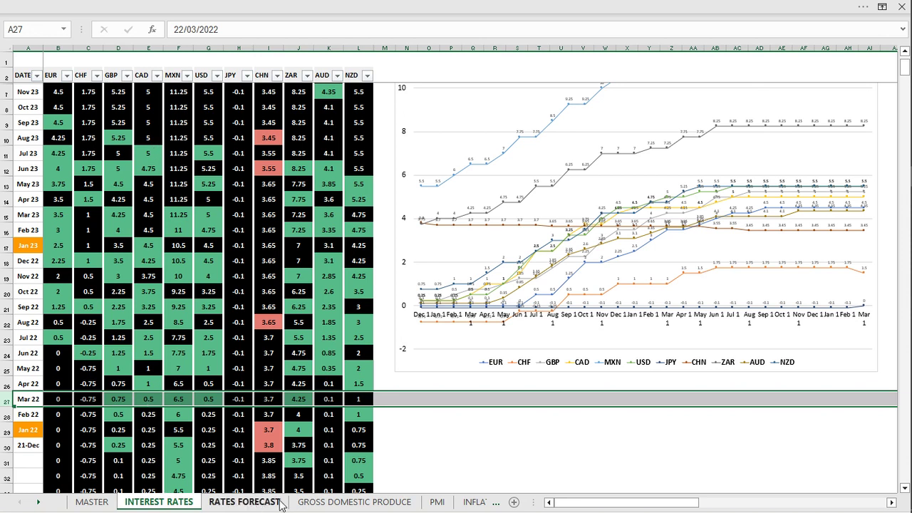
# Step: Open the INFLATION sheet and highlight the Mar 22 row across all currencies
pyautogui.click(495, 503)
pyautogui.click(478, 504)
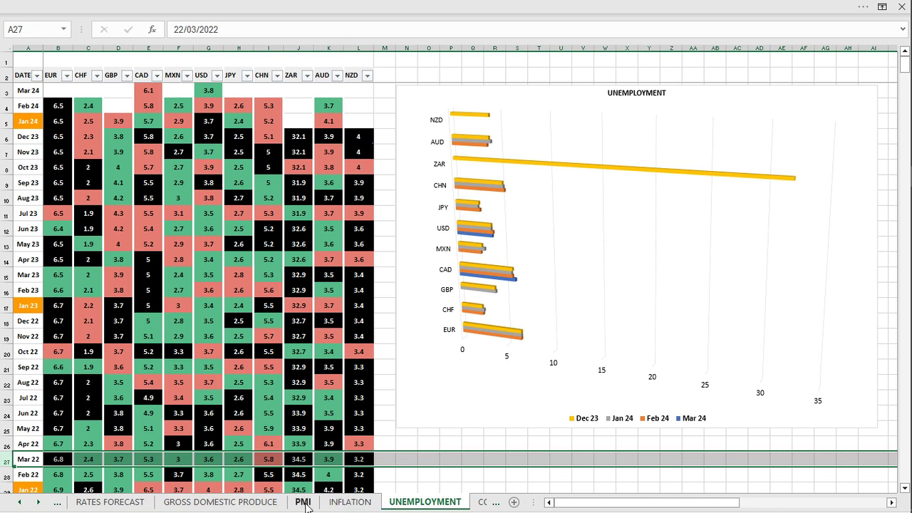
pyautogui.click(340, 503)
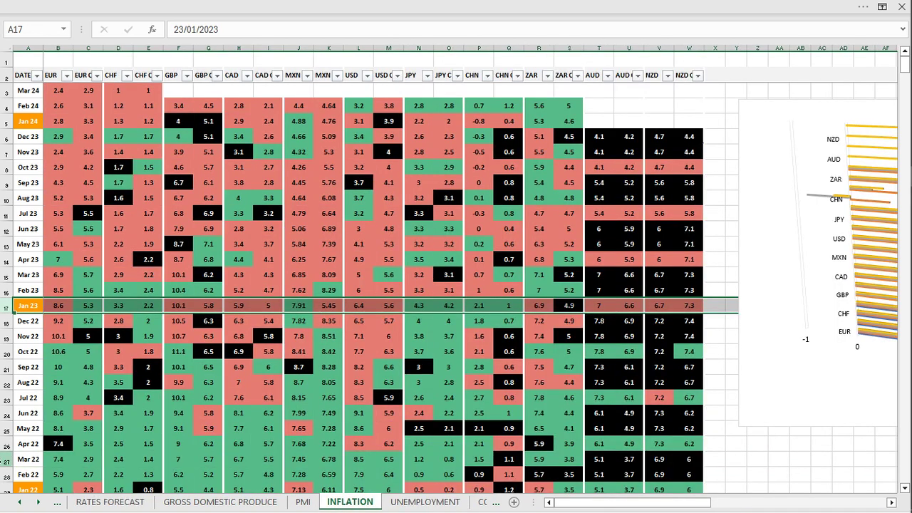
pyautogui.click(6, 459)
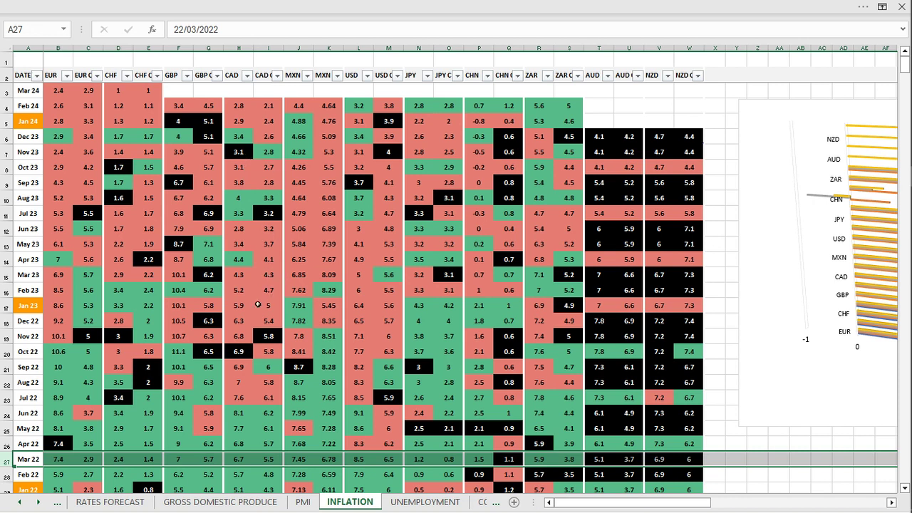
# Step: Compare CAD headline inflation between mid-2022 and Feb 24, and check the Feb 24 CAD core inflation
pyautogui.click(236, 411)
pyautogui.click(238, 397)
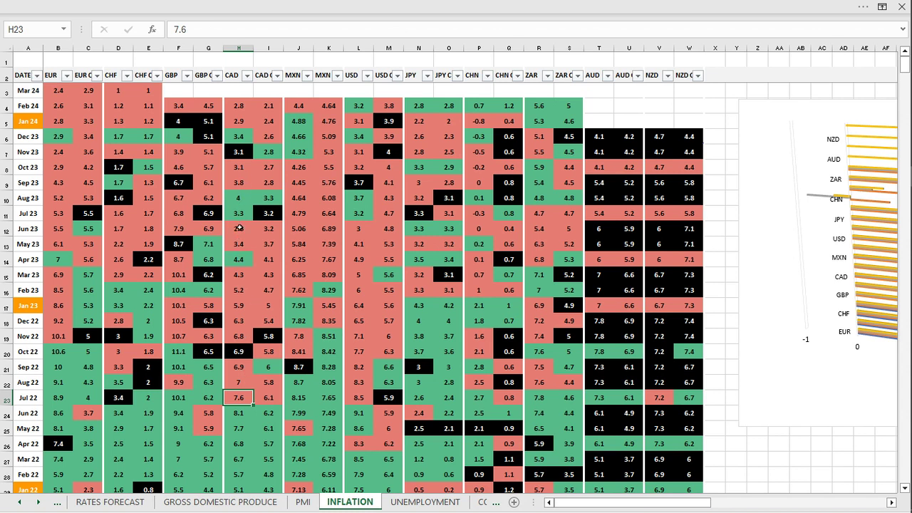
pyautogui.click(239, 107)
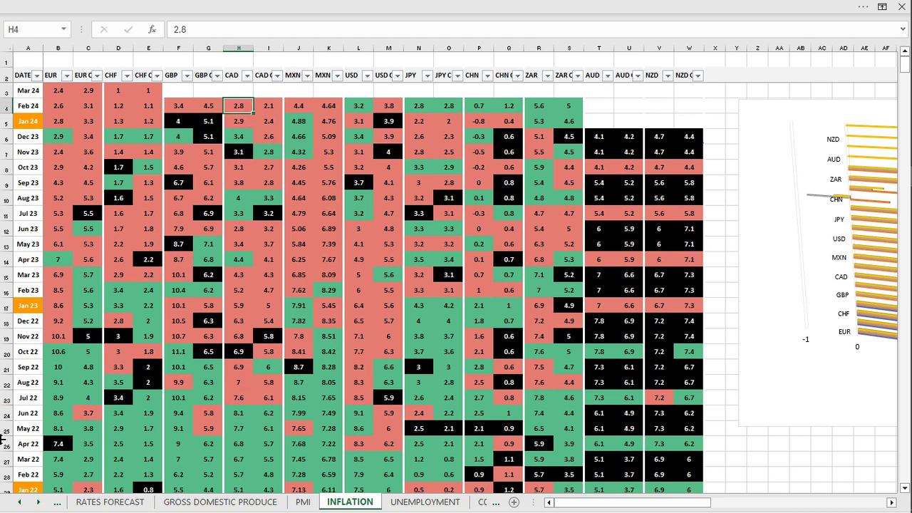
pyautogui.click(6, 428)
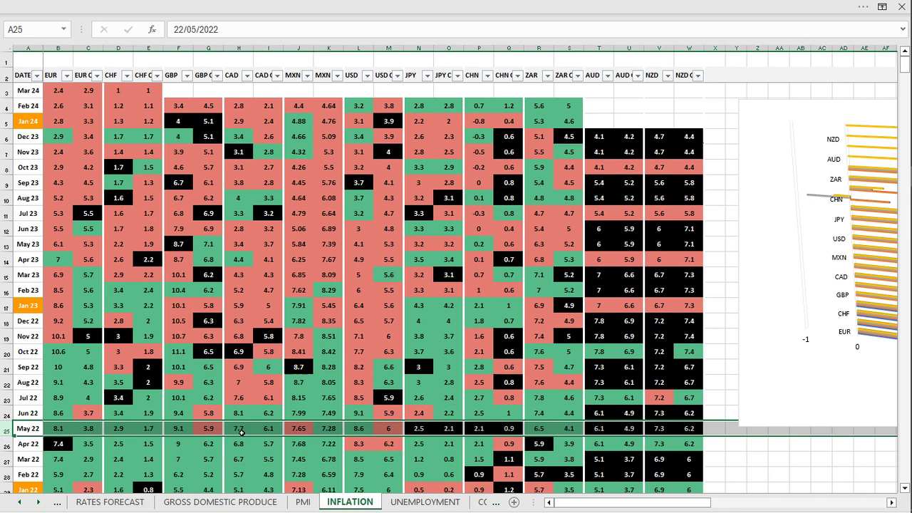
pyautogui.click(238, 105)
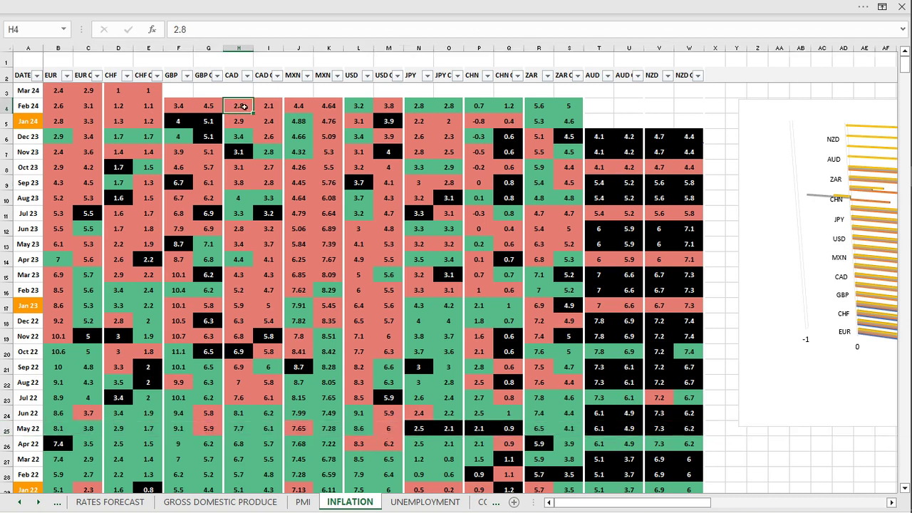
pyautogui.click(272, 105)
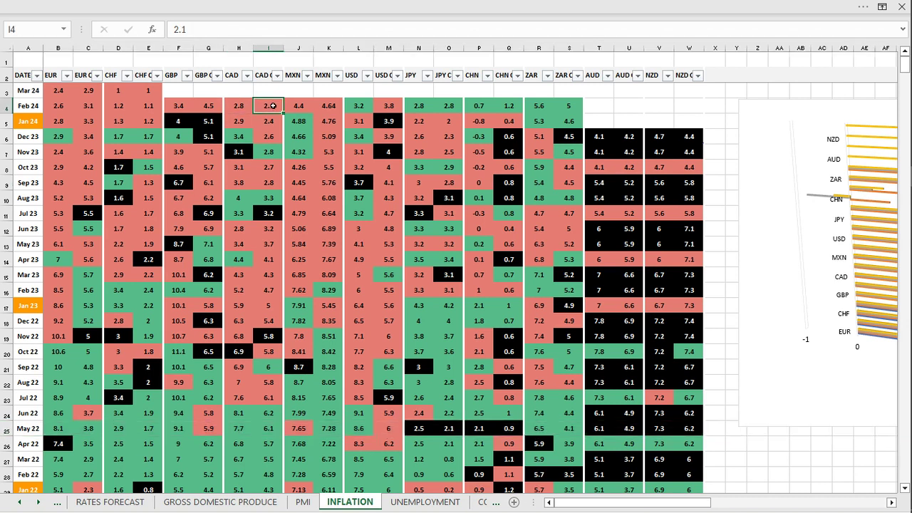
# Step: Open the MASTER sheet and select the inflation target for CAD
pyautogui.click(19, 503)
pyautogui.click(19, 503)
pyautogui.click(91, 502)
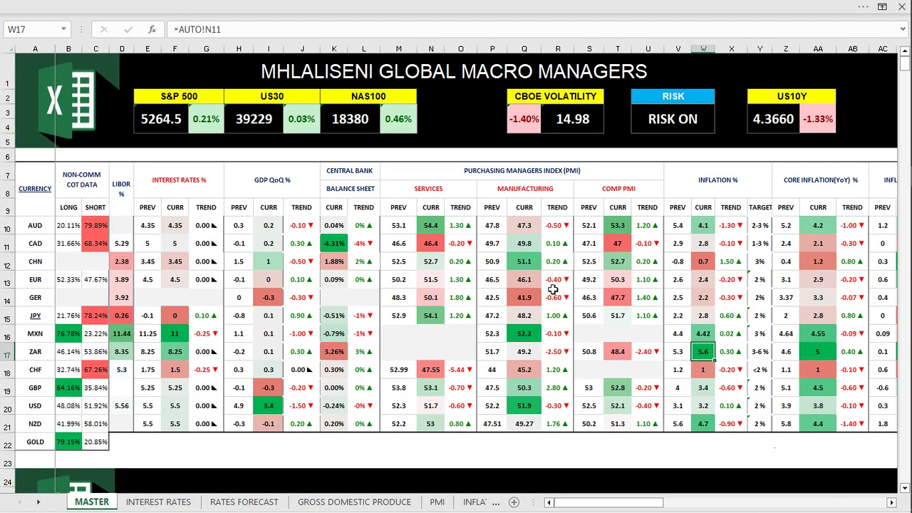
pyautogui.click(762, 243)
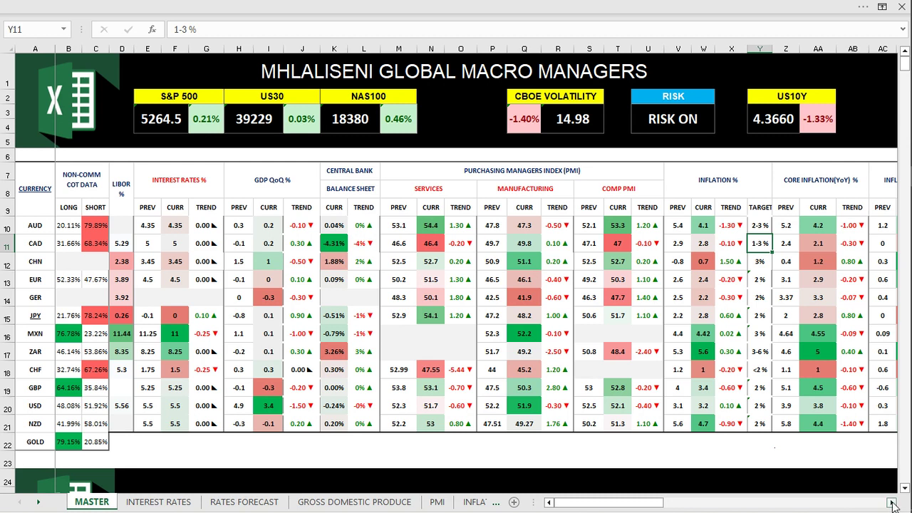
# Step: Open the RATES FORECAST sheet and examine the forecast chart for Canada
pyautogui.click(892, 503)
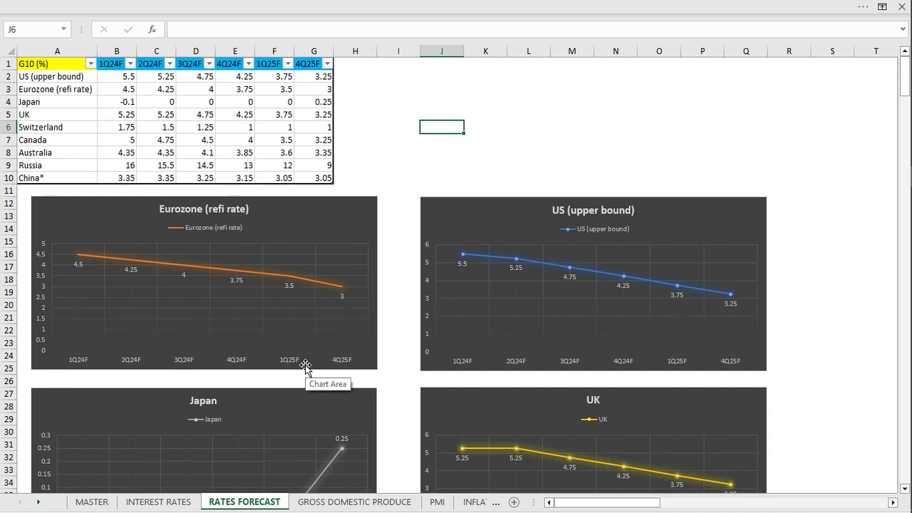
pyautogui.scroll(-6, 305, 367)
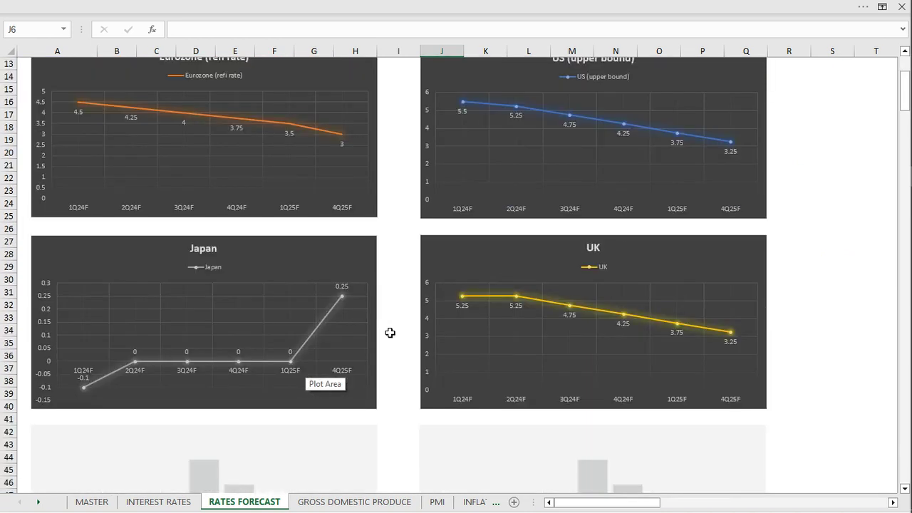
pyautogui.scroll(-1, 390, 334)
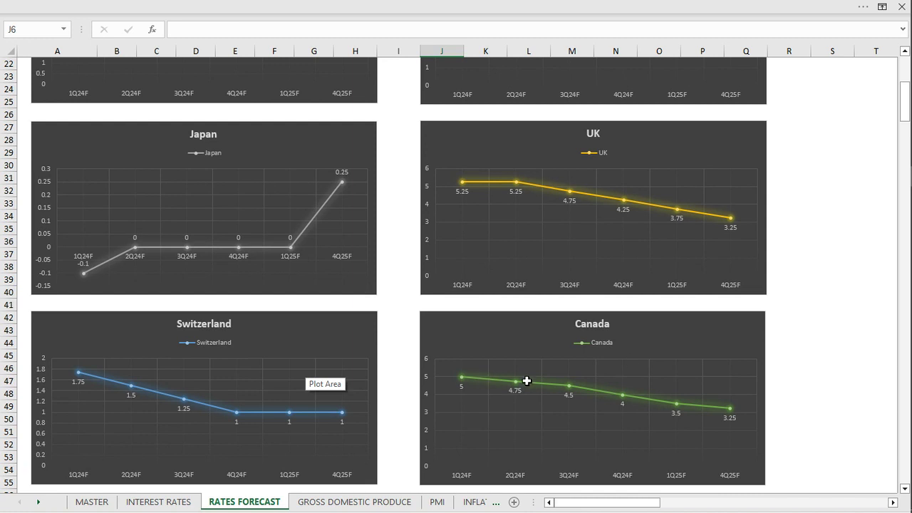
pyautogui.scroll(-2, 602, 389)
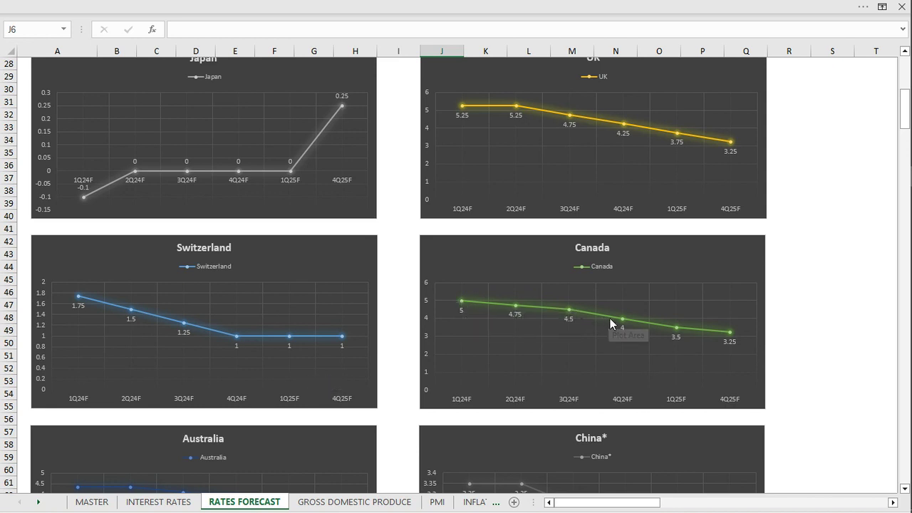
pyautogui.moveTo(623, 320)
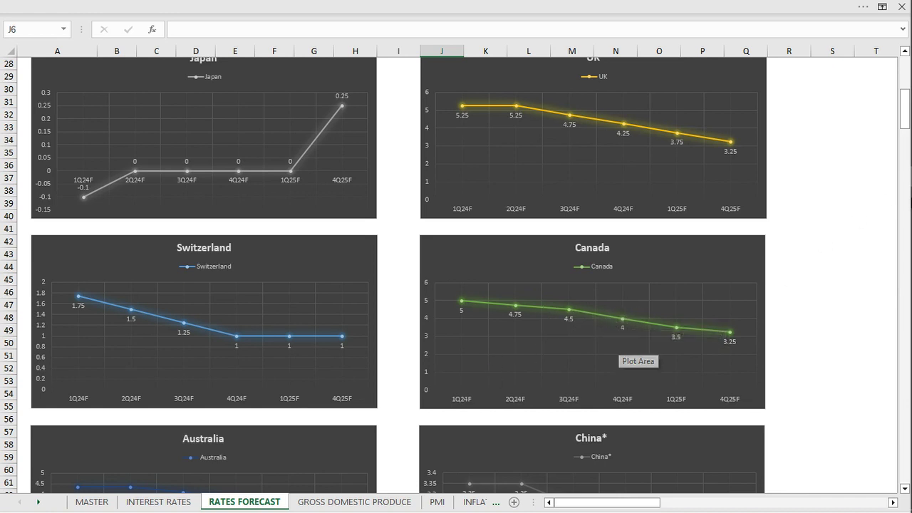
# Step: Review the currency overview on the MASTER sheet, and switch to the TradingView chart in Edge
pyautogui.moveTo(909, 43)
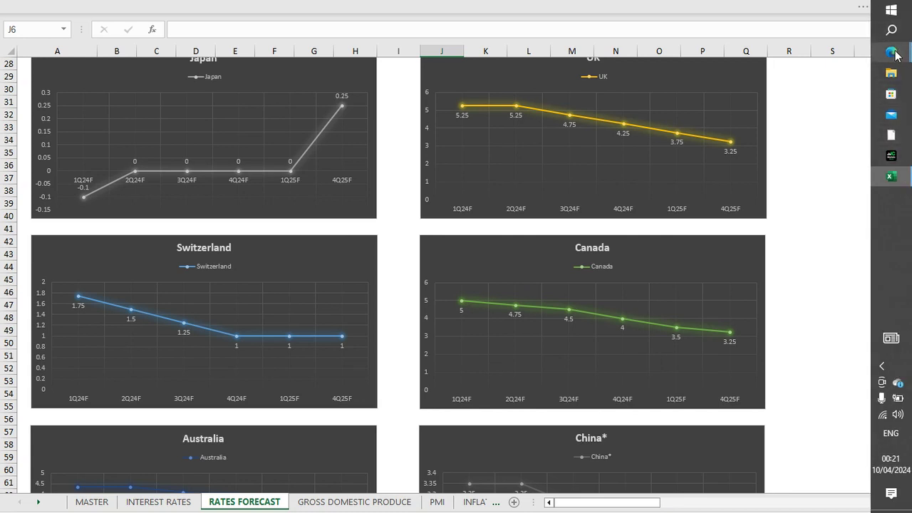
pyautogui.click(811, 79)
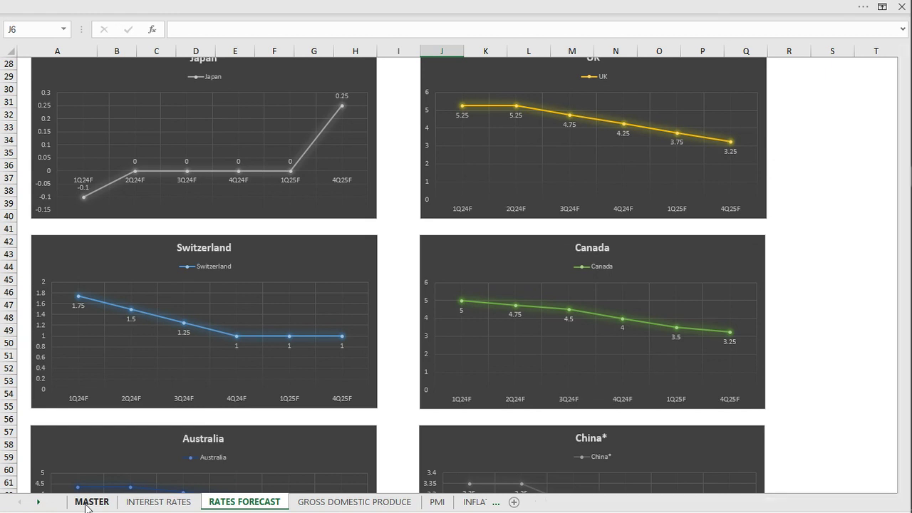
pyautogui.click(86, 503)
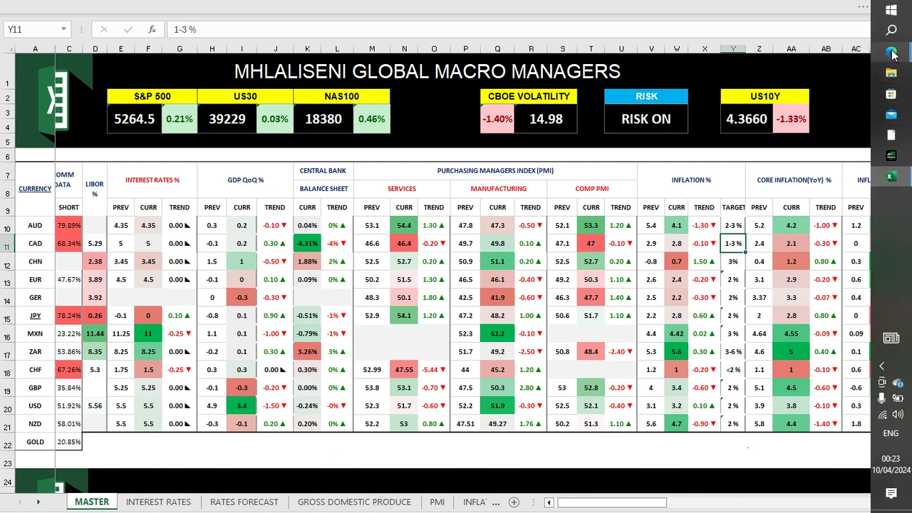
pyautogui.moveTo(893, 53)
pyautogui.click(805, 64)
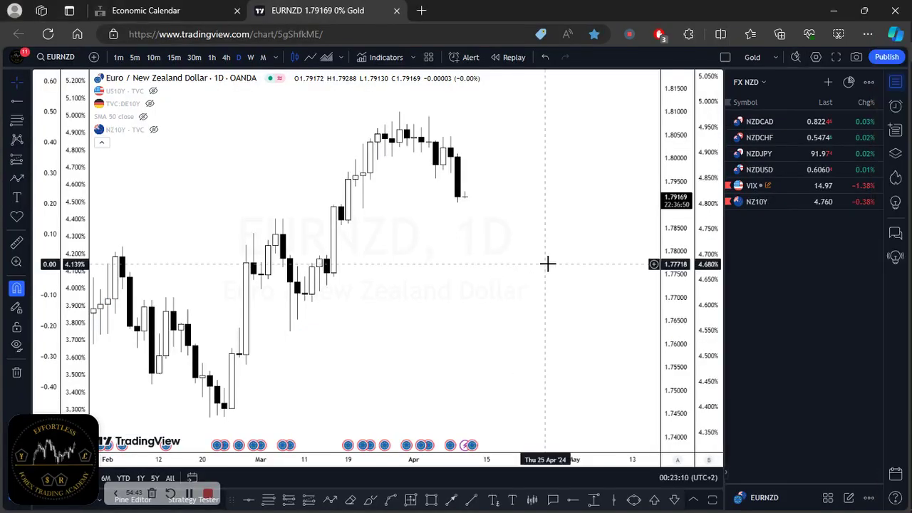
# Step: Load USOIL from the INDICES & COMMODITIES watchlist and review its daily price action
pyautogui.click(749, 83)
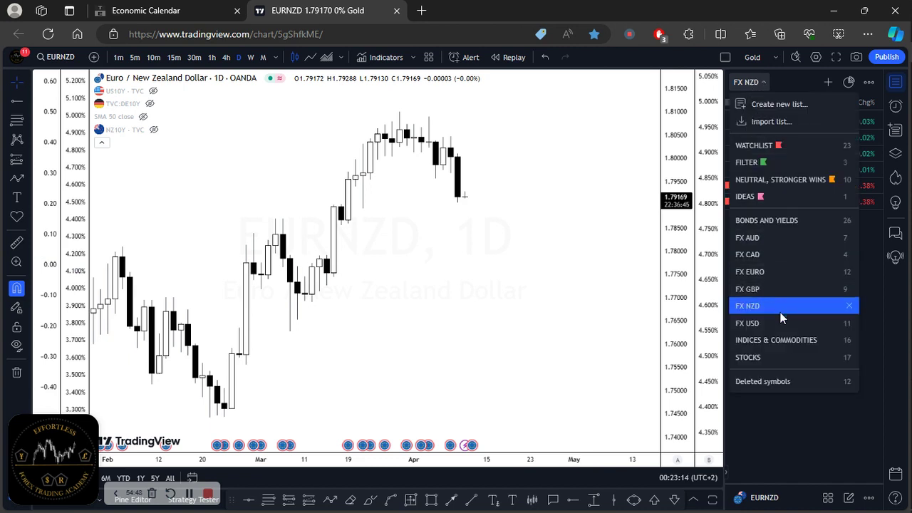
pyautogui.click(777, 341)
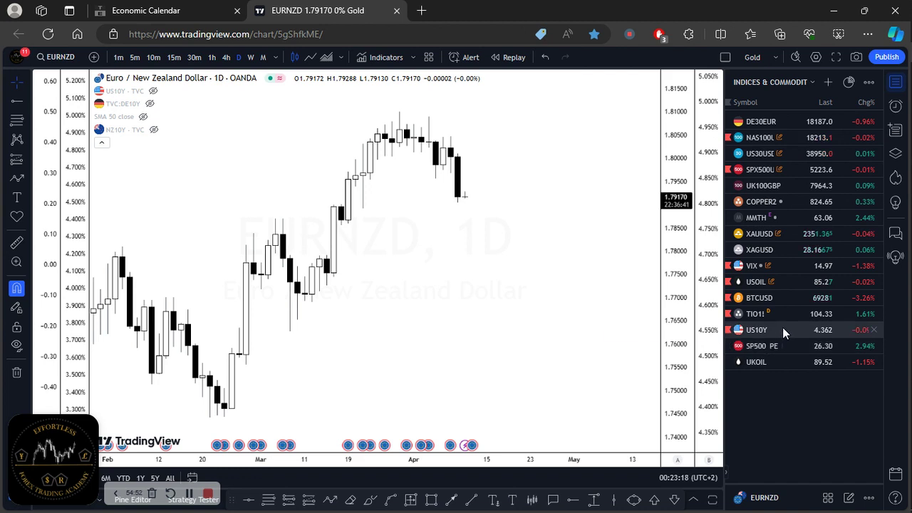
pyautogui.click(791, 281)
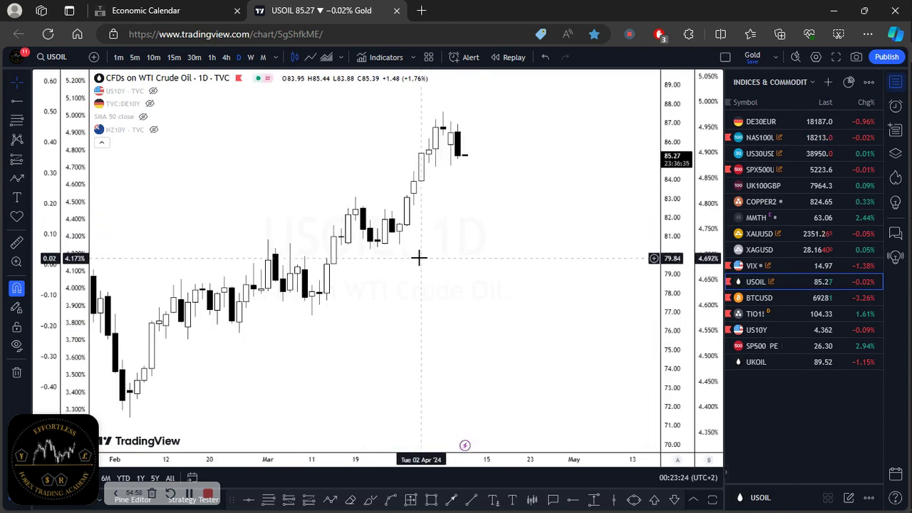
pyautogui.scroll(-1, 419, 257)
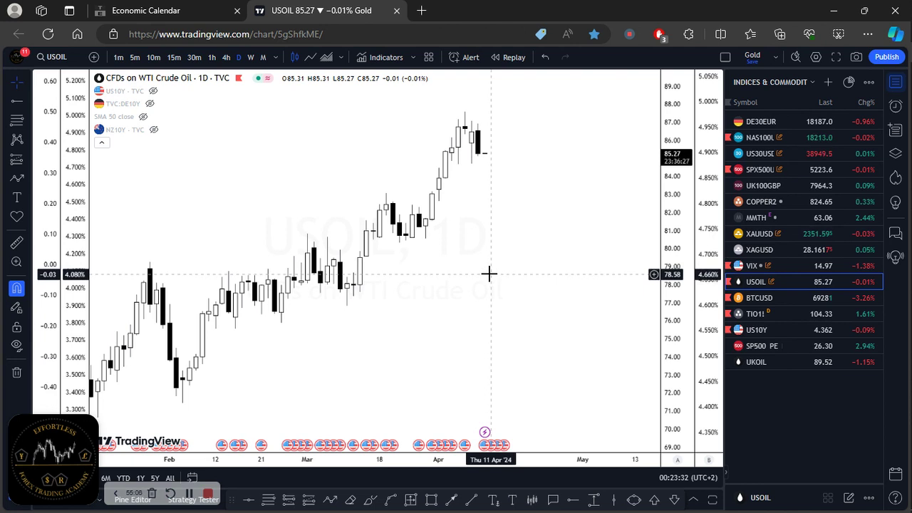
# Step: Show the FX CAD watchlist and check which CAD pairs it contains
pyautogui.click(803, 84)
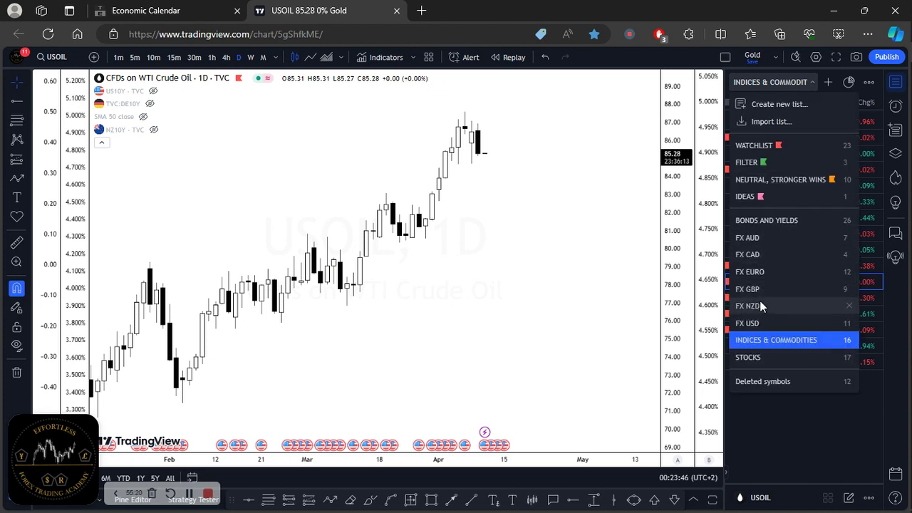
pyautogui.click(770, 254)
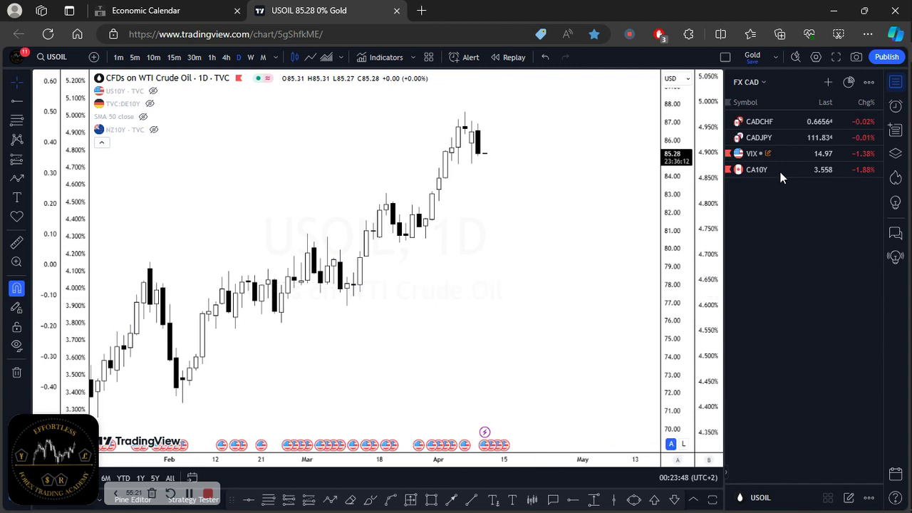
pyautogui.click(762, 86)
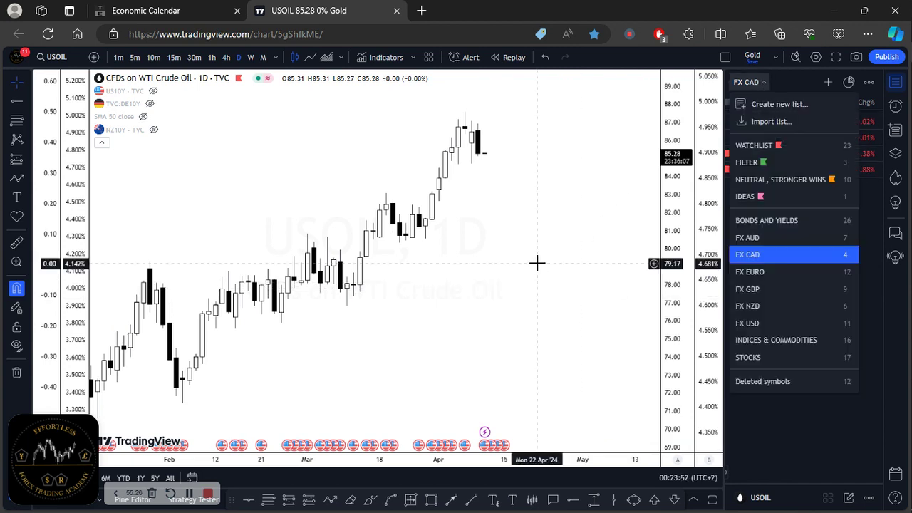
pyautogui.click(605, 226)
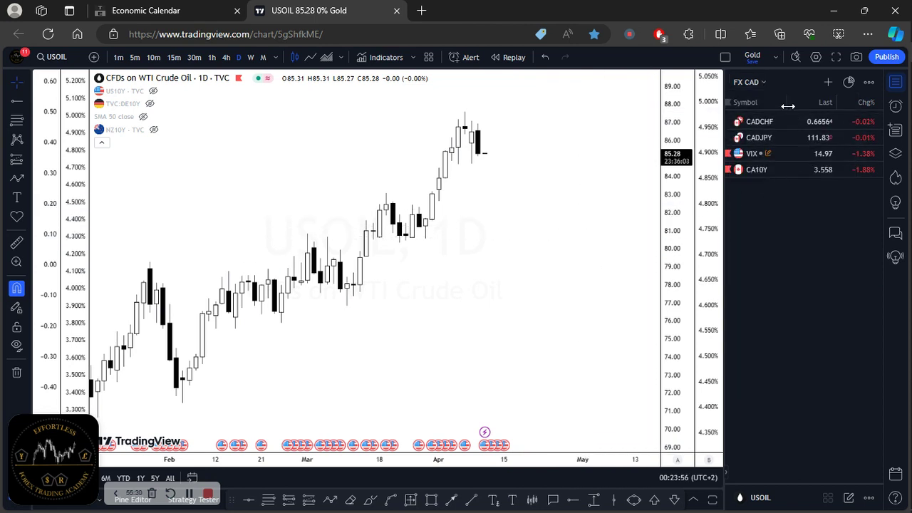
# Step: Load GBPCAD from the FX GBP watchlist and review its daily price action
pyautogui.click(760, 81)
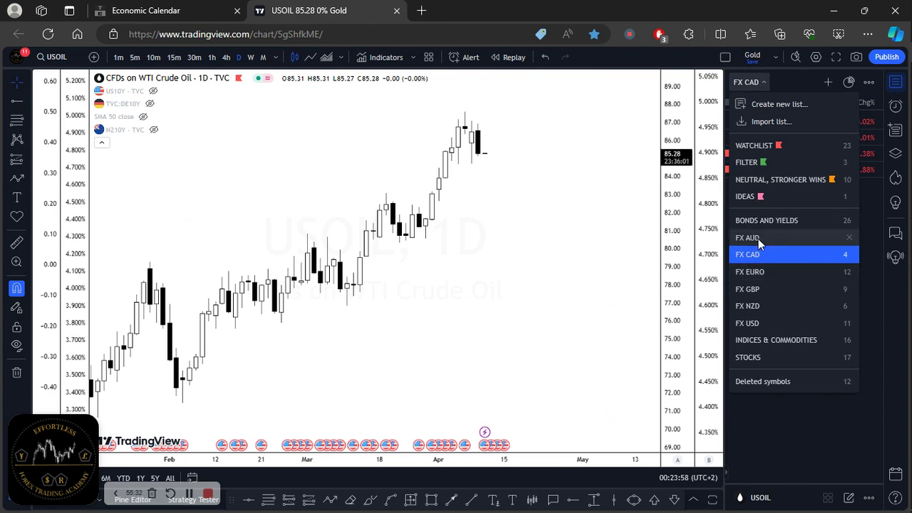
pyautogui.click(748, 289)
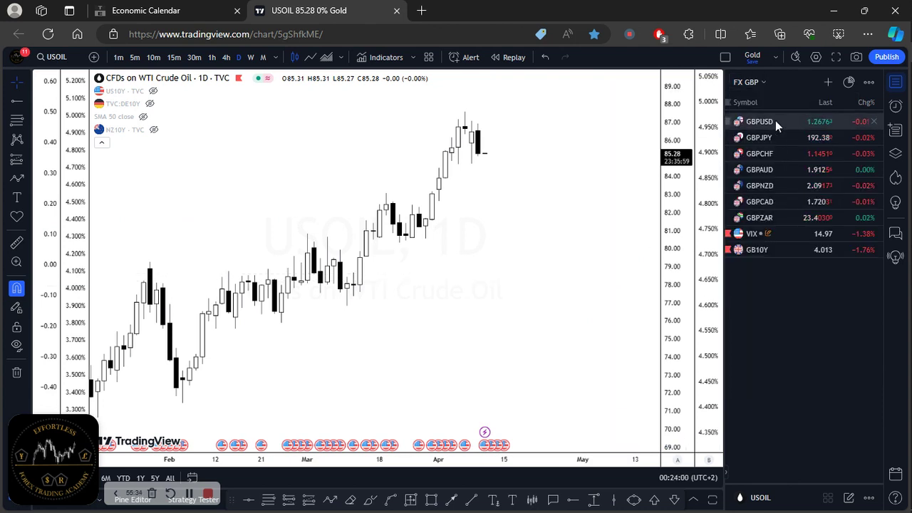
pyautogui.click(775, 203)
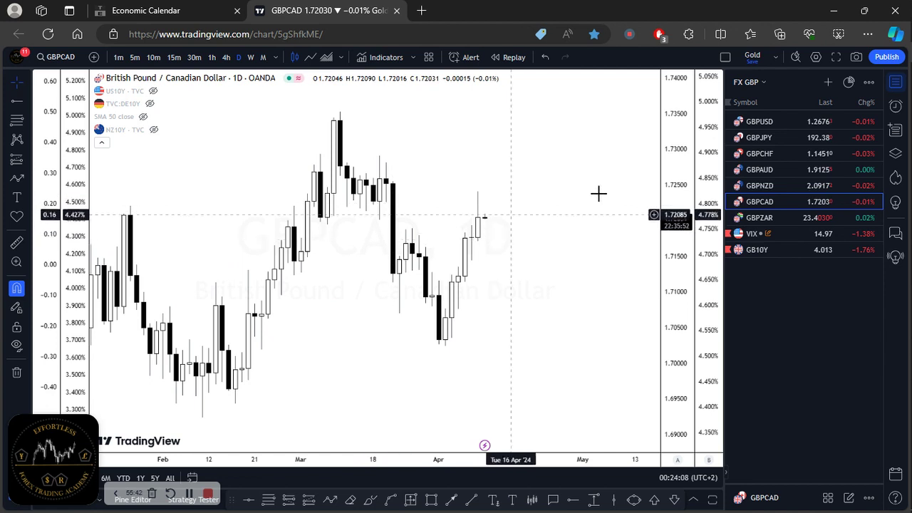
pyautogui.click(748, 82)
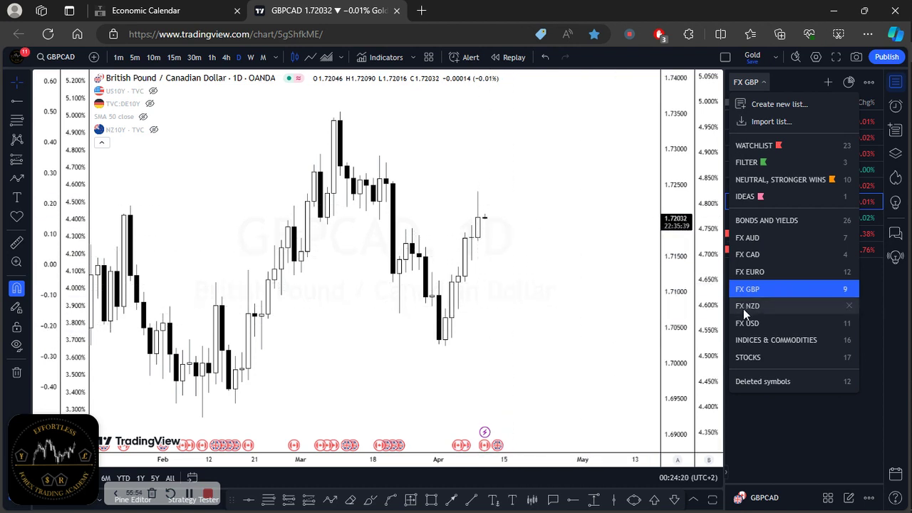
pyautogui.click(530, 345)
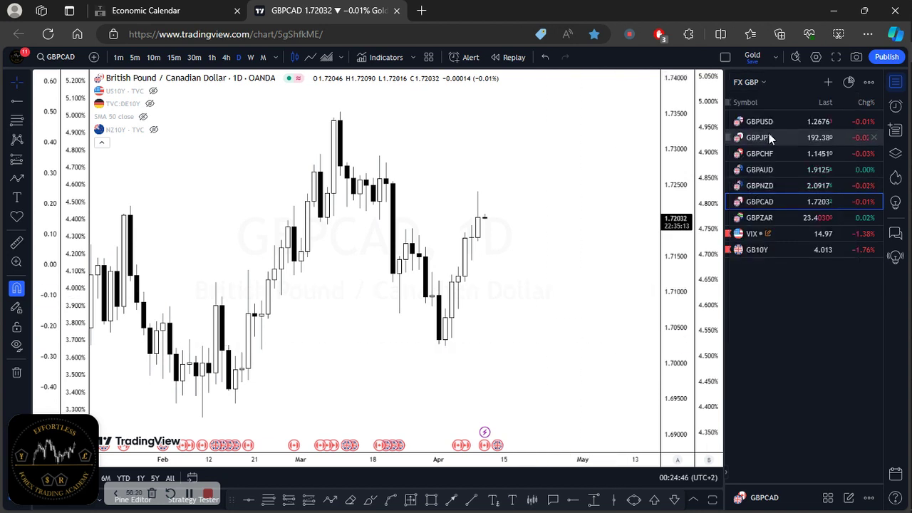
# Step: Load CA10Y from the FX CAD watchlist and review its daily yield history
pyautogui.click(749, 84)
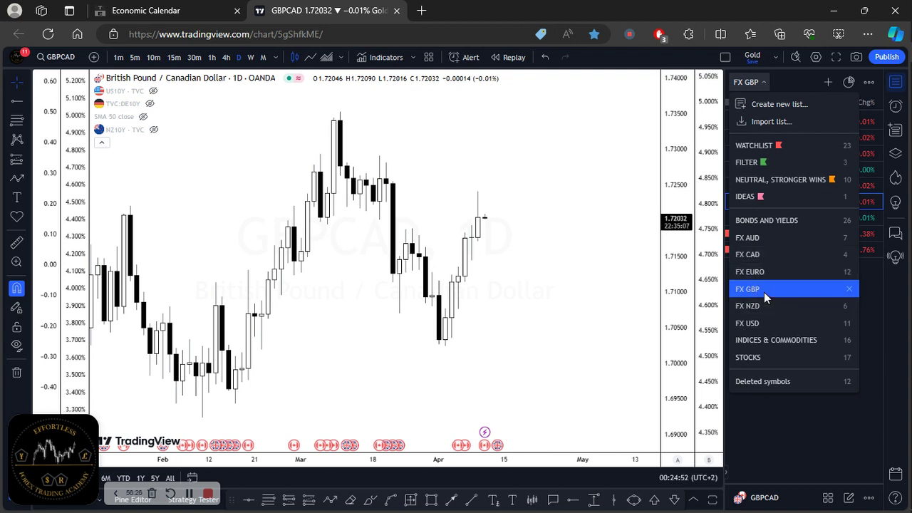
pyautogui.click(769, 255)
pyautogui.click(762, 171)
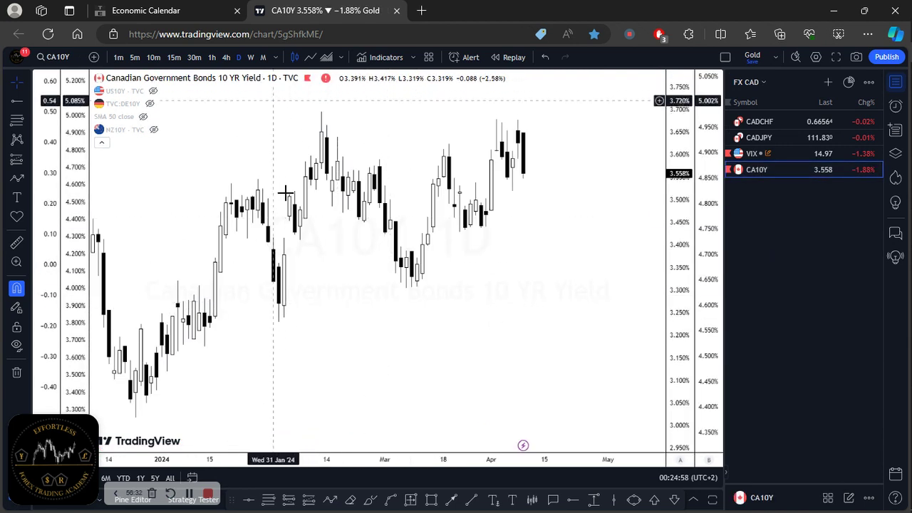
pyautogui.scroll(-2, 306, 214)
pyautogui.scroll(-3, 360, 292)
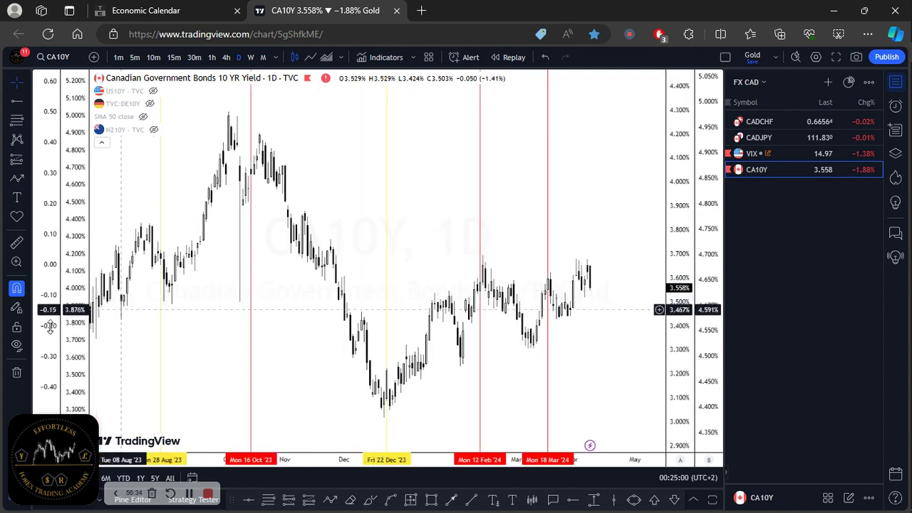
# Step: Remove all drawings from the CA10Y chart, keeping the indicators, and review the yield trend since late 2022
pyautogui.click(12, 377)
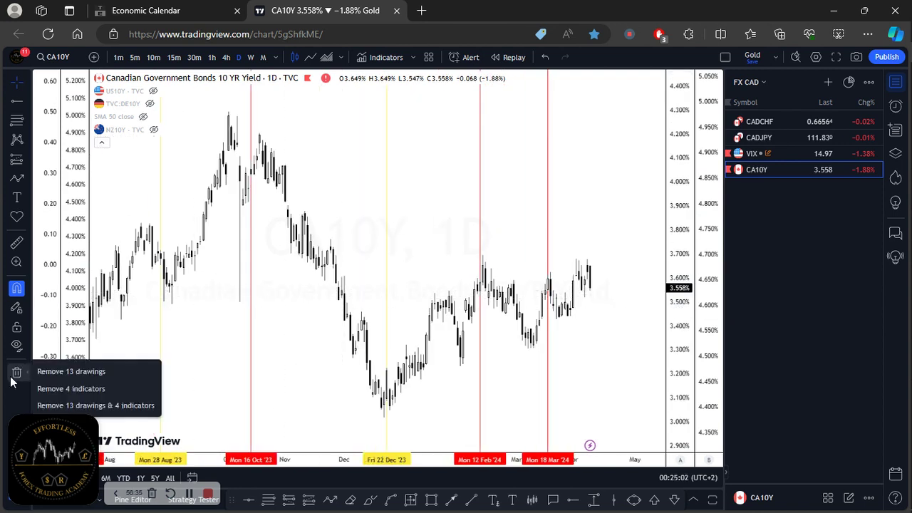
pyautogui.click(93, 371)
pyautogui.scroll(-3, 399, 292)
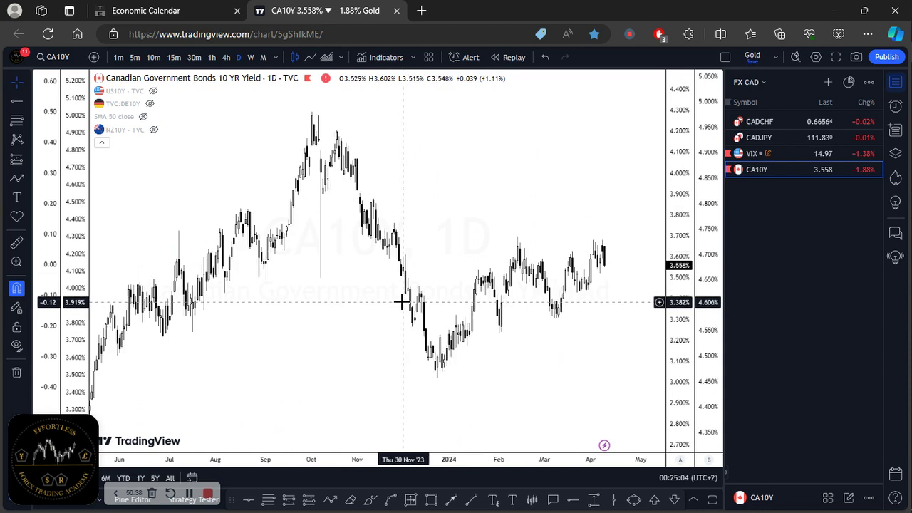
pyautogui.scroll(-3, 323, 271)
# Step: Change the hidden NZ10Y overlay's symbol to CA10Y
pyautogui.moveTo(120, 126)
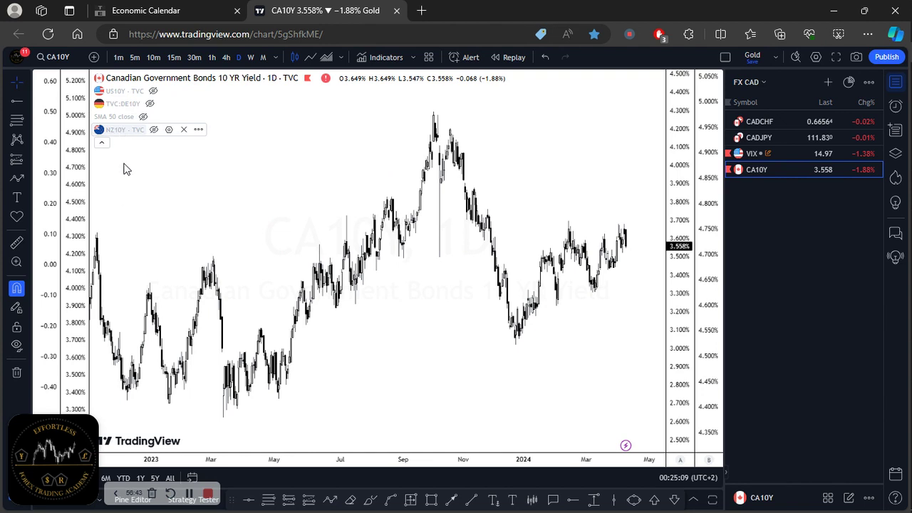
pyautogui.click(124, 129)
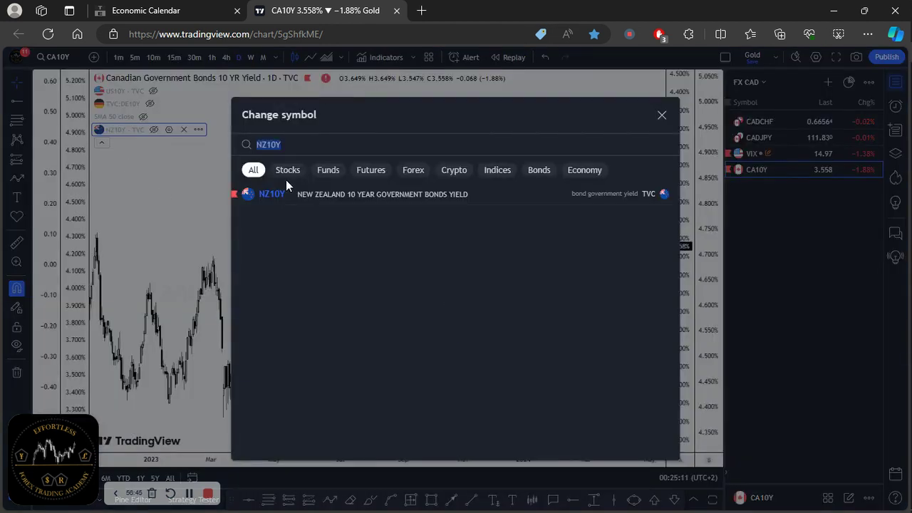
pyautogui.write('CA10Y')
pyautogui.press('Return')
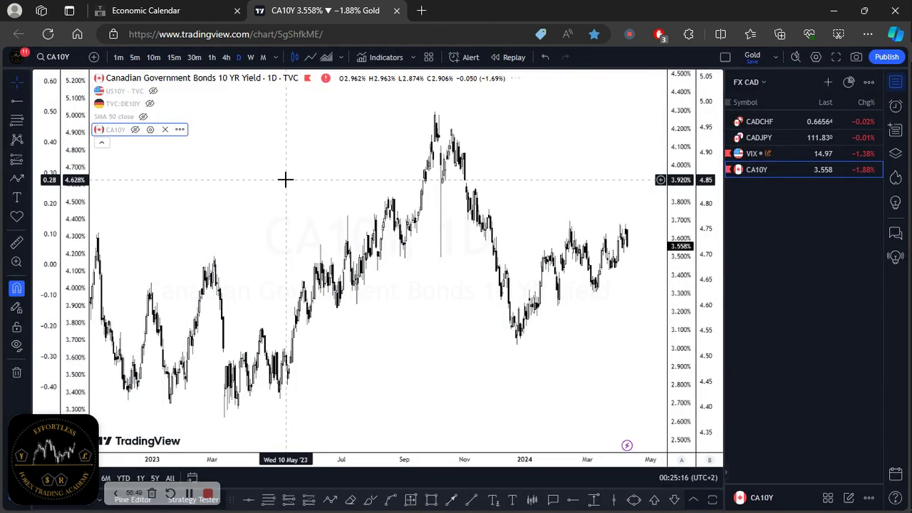
# Step: Load CADJPY from the FX CAD watchlist and show the CA10Y overlay on its daily chart
pyautogui.click(777, 137)
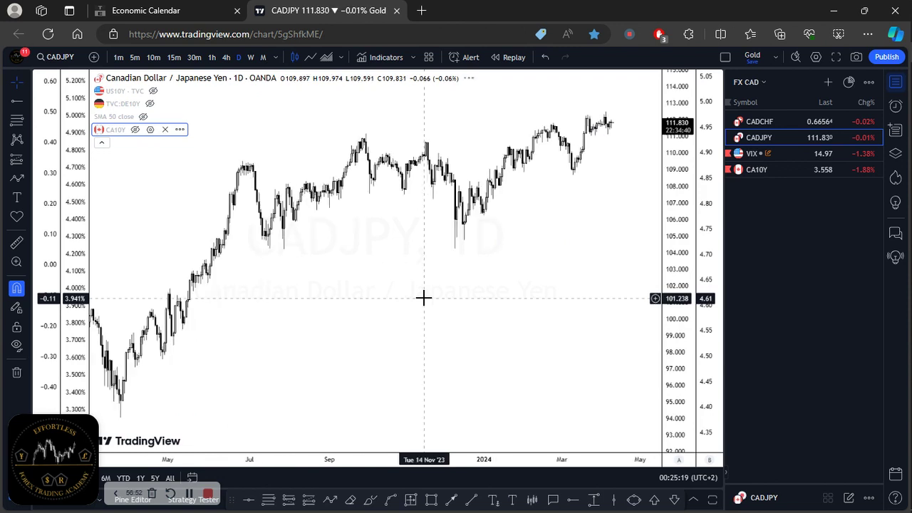
pyautogui.scroll(3, 424, 298)
pyautogui.click(135, 130)
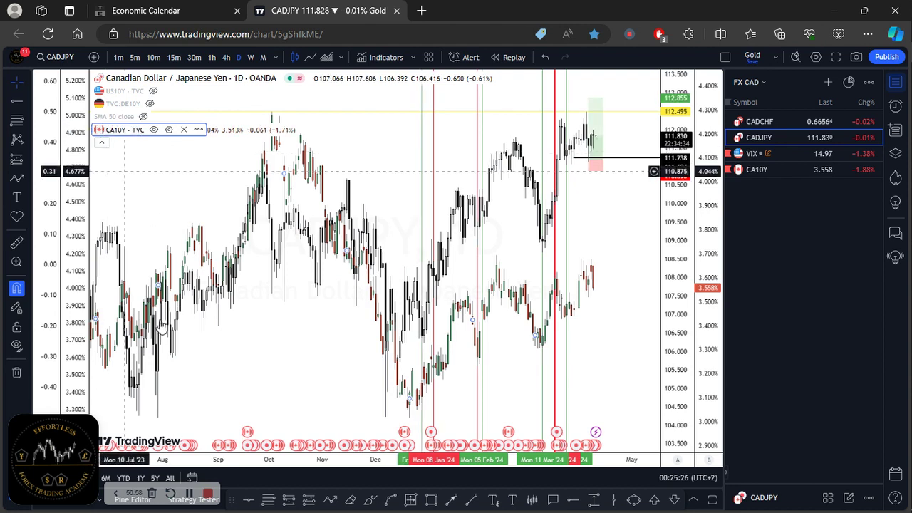
# Step: Remove all drawings from the CADJPY chart, keeping the indicators, and focus on price action since December 2023
pyautogui.click(15, 374)
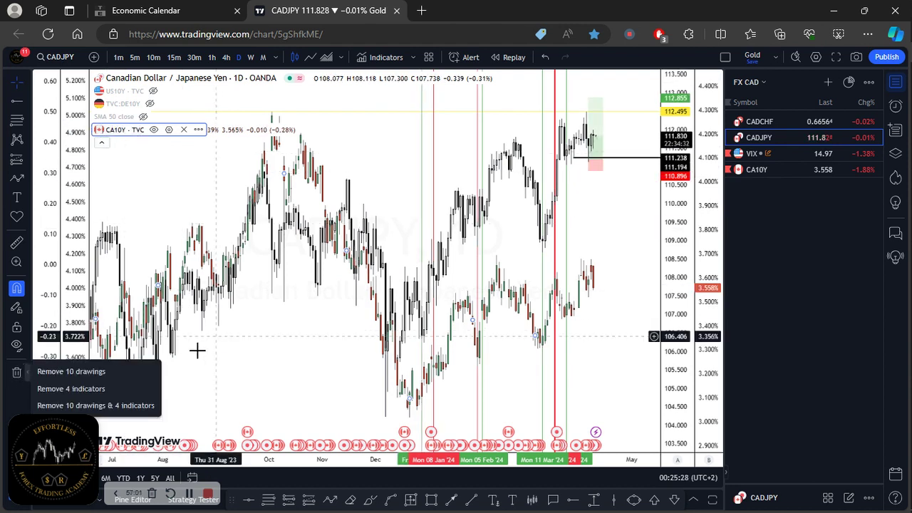
pyautogui.click(119, 374)
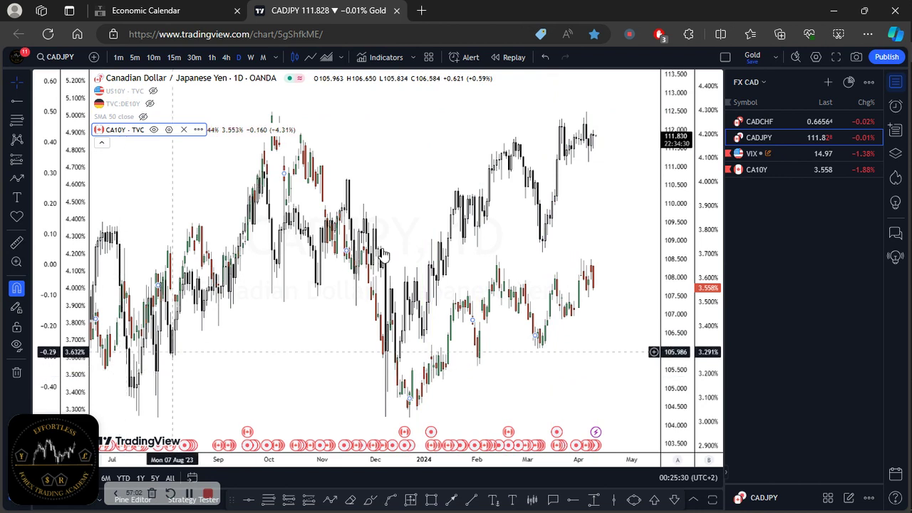
pyautogui.scroll(3, 383, 247)
pyautogui.scroll(2, 383, 247)
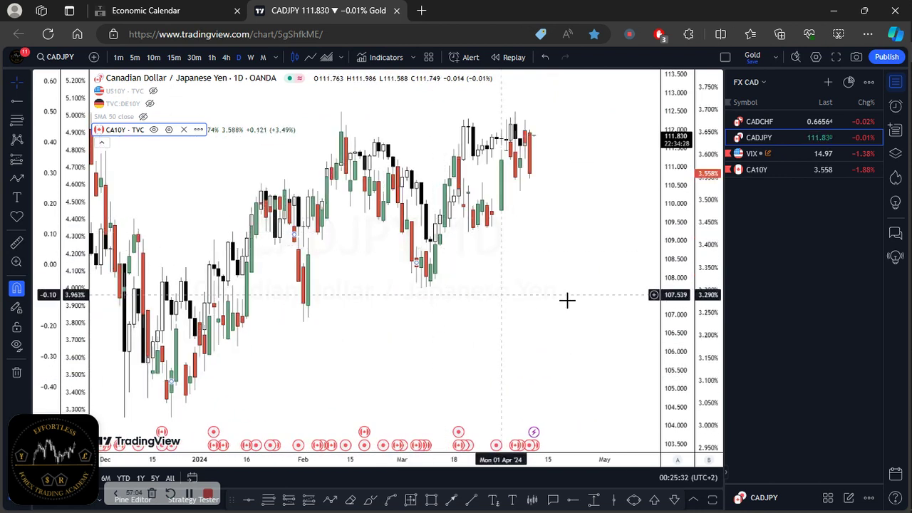
# Step: Compare CADJPY's daily price action with the CA10Y yield overlay, viewing the pair with and without the overlay across 2023 and 2024
pyautogui.moveTo(599, 209); pyautogui.dragTo(601, 368)
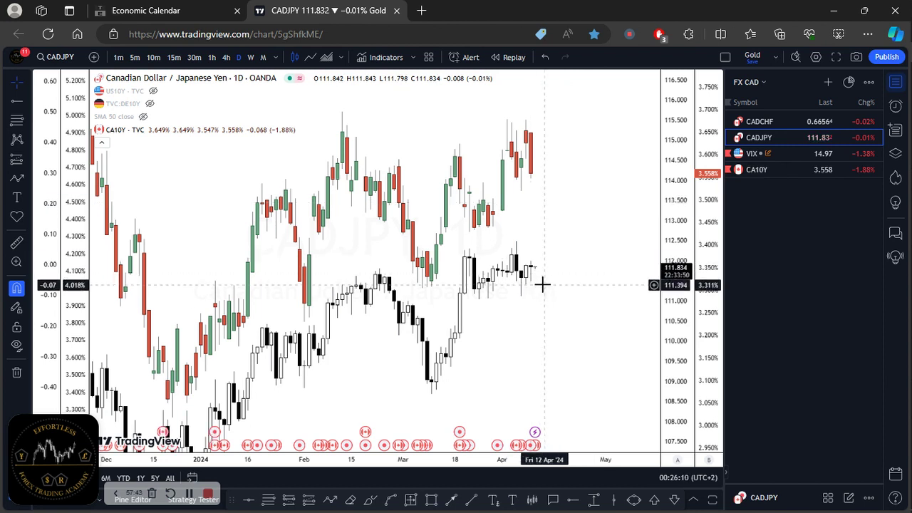
pyautogui.scroll(1, 546, 283)
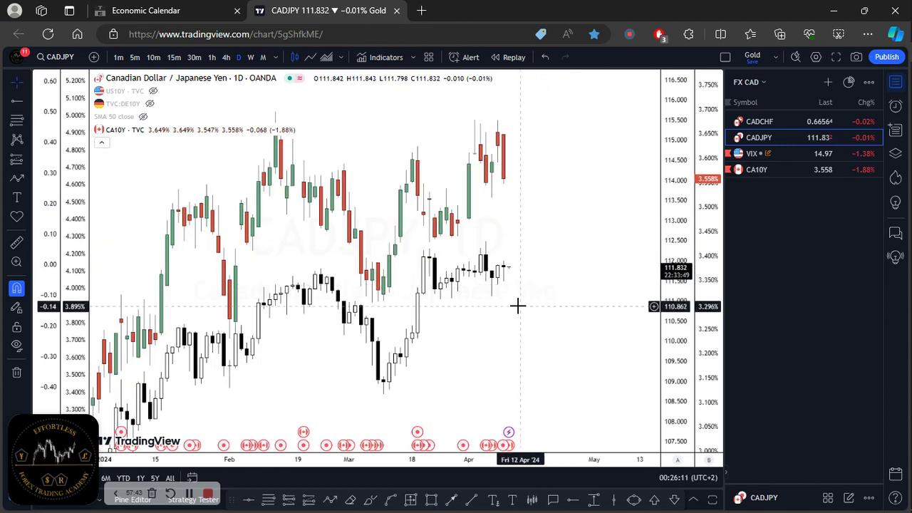
pyautogui.click(153, 129)
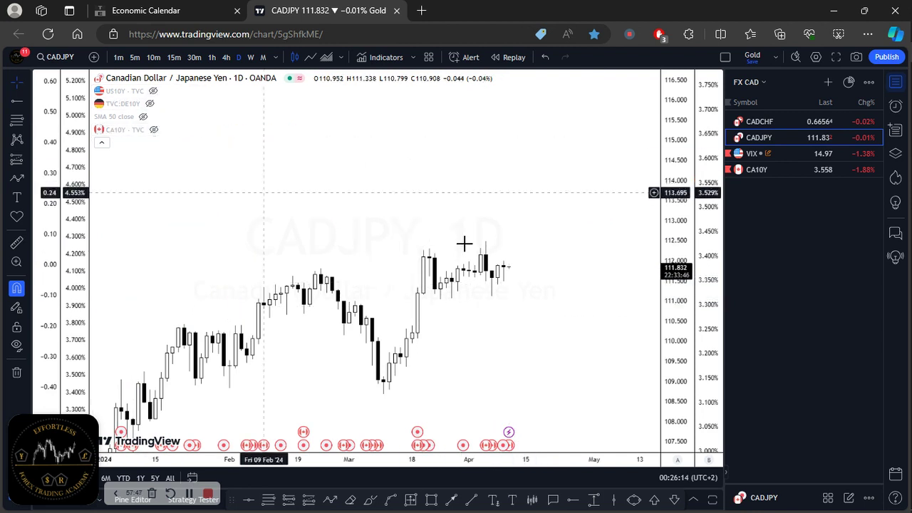
pyautogui.moveTo(520, 197); pyautogui.dragTo(545, 216)
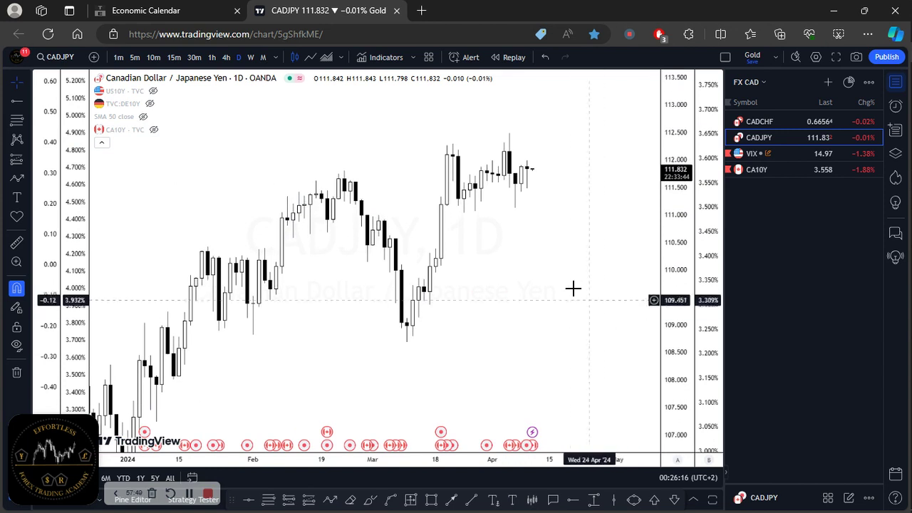
pyautogui.scroll(-2, 498, 267)
pyautogui.click(153, 130)
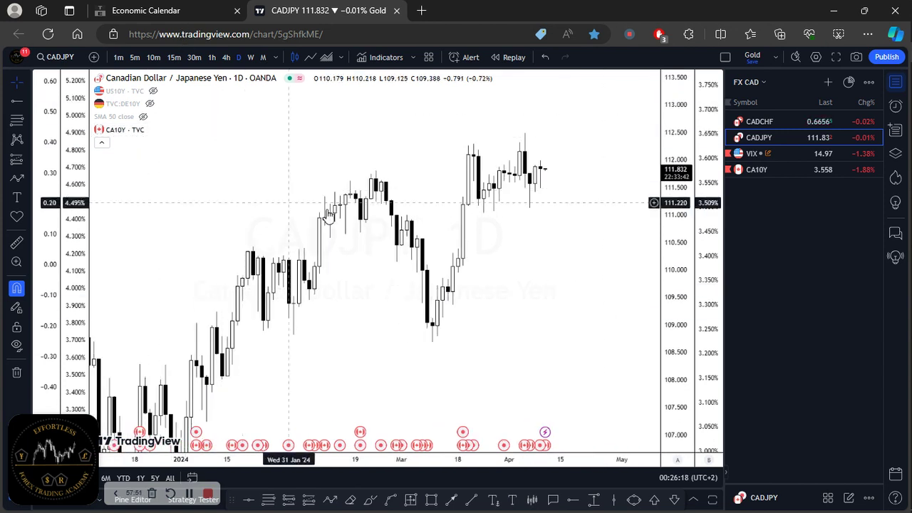
pyautogui.scroll(-5, 387, 228)
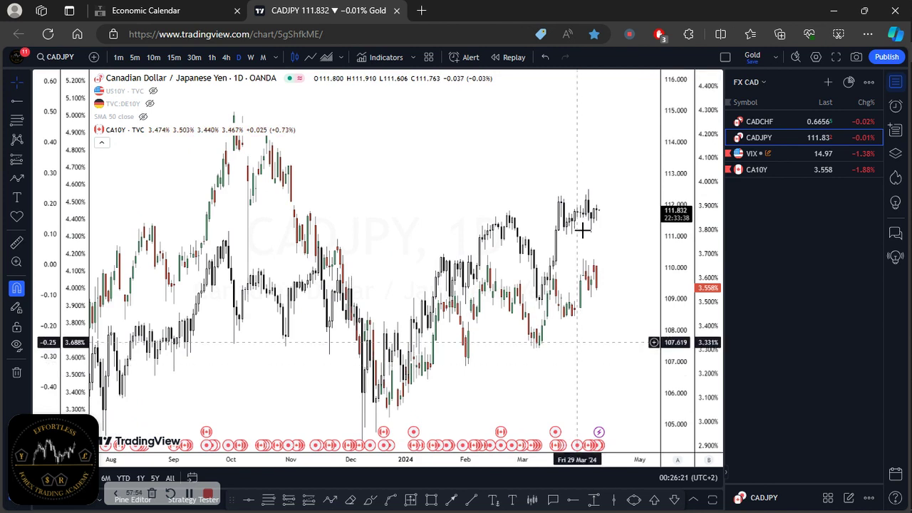
pyautogui.moveTo(601, 247); pyautogui.dragTo(610, 197)
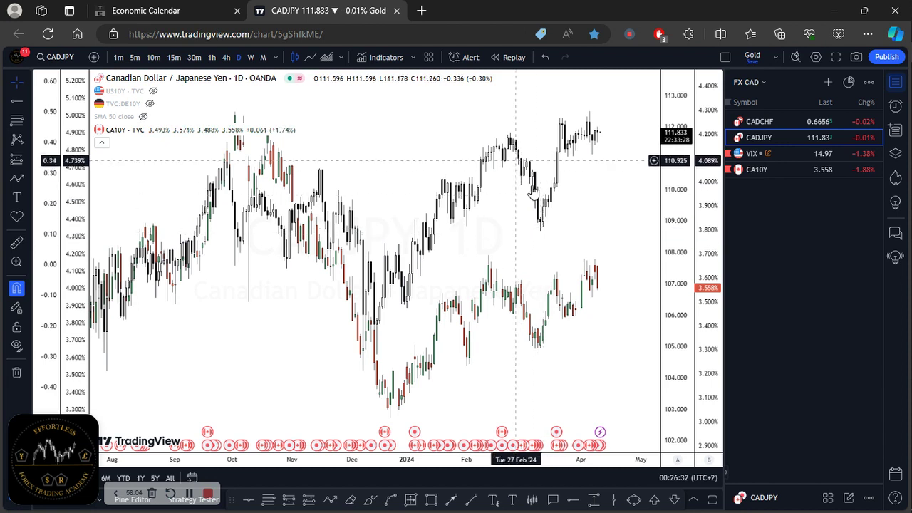
pyautogui.scroll(-4, 456, 286)
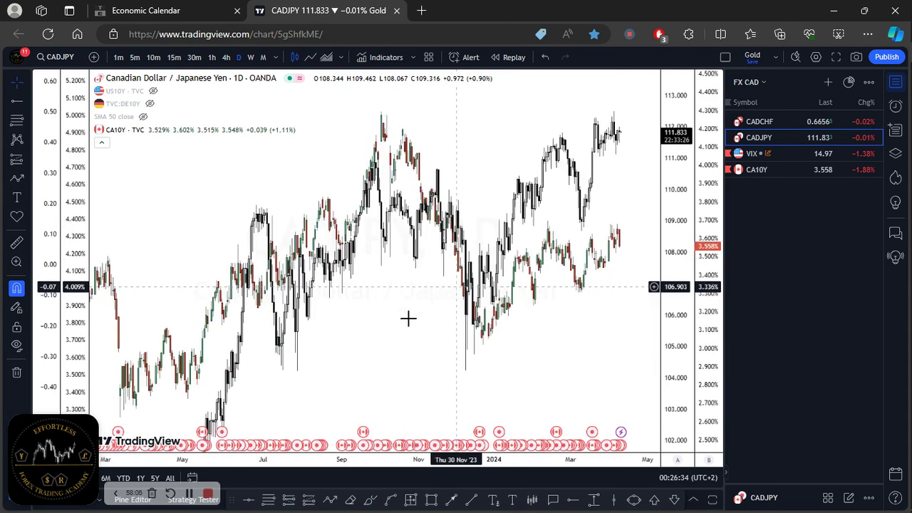
pyautogui.scroll(-2, 407, 320)
pyautogui.scroll(5, 390, 303)
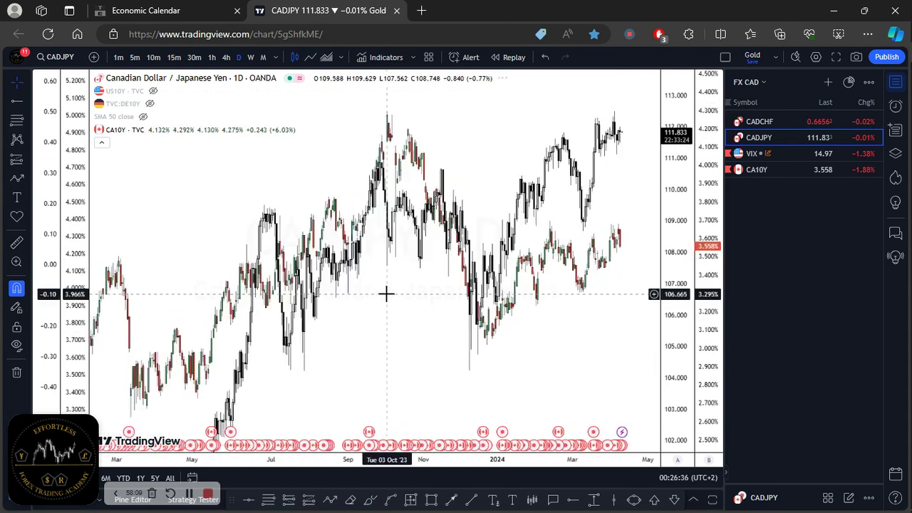
pyautogui.scroll(2, 394, 306)
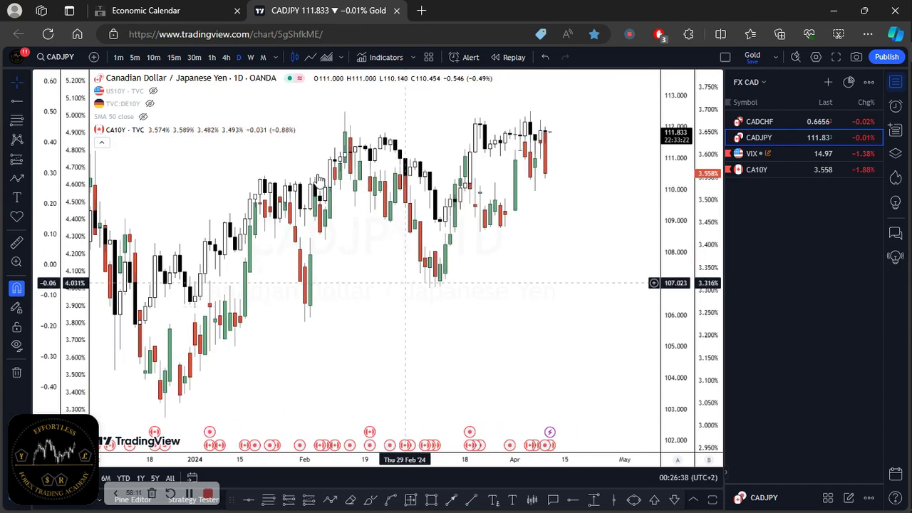
# Step: Hide the CA10Y overlay and review CADJPY's daily candles from December 2023 to April 2024
pyautogui.click(153, 130)
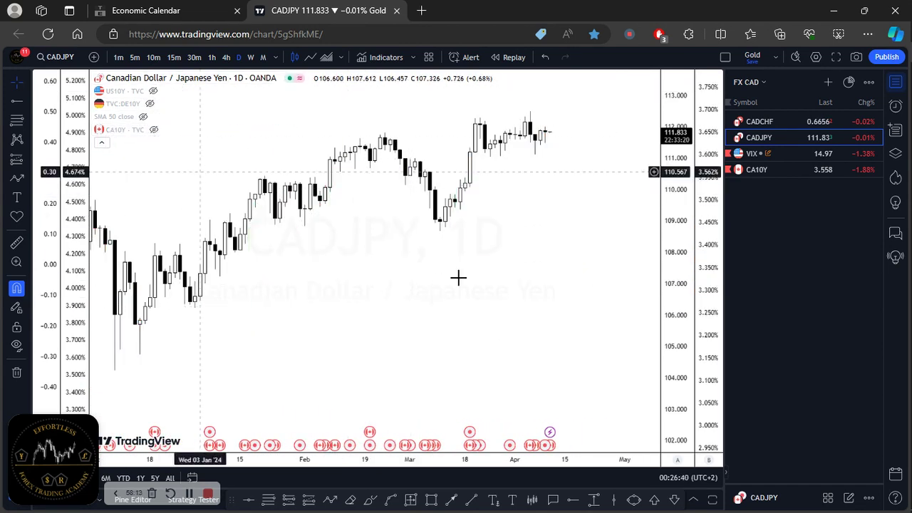
pyautogui.moveTo(527, 218); pyautogui.dragTo(546, 325)
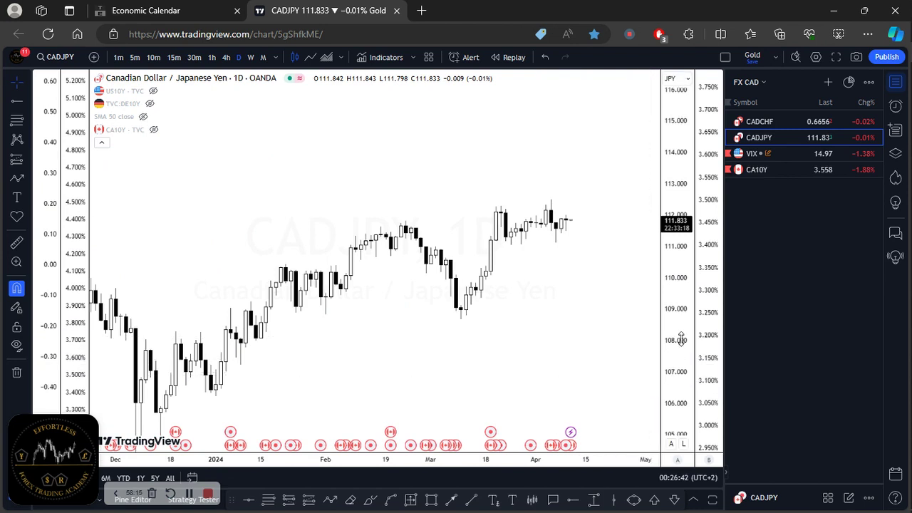
pyautogui.moveTo(664, 381); pyautogui.dragTo(666, 331)
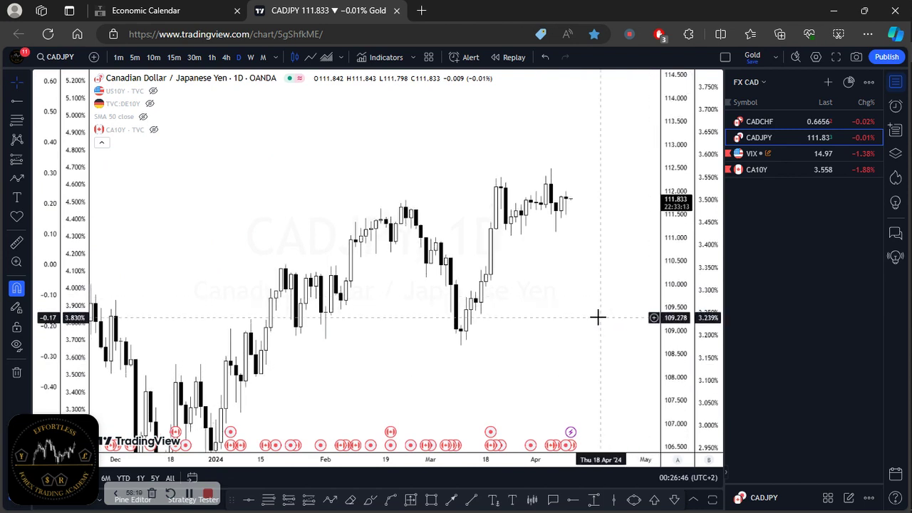
pyautogui.scroll(2, 554, 291)
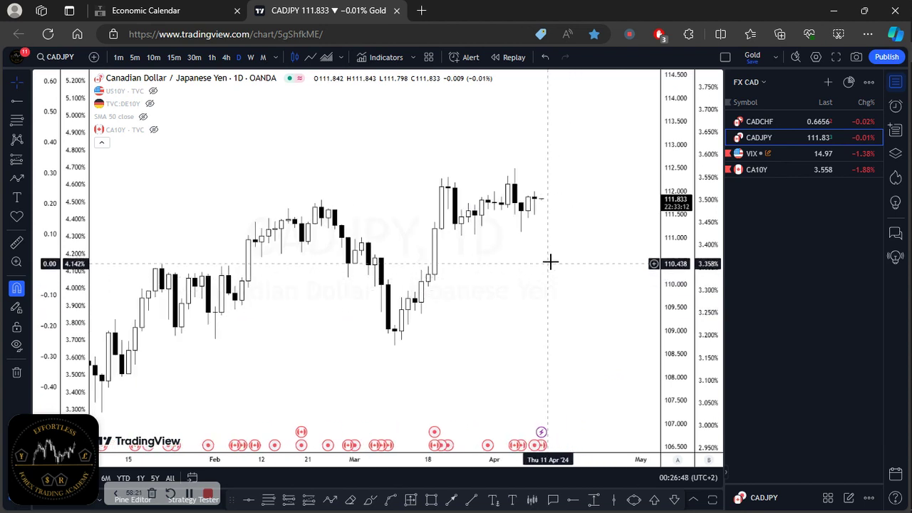
# Step: Draw a rectangle zone on the CADJPY daily chart from 111.574 down to 111.119, starting at the 5 April 2024 candle
pyautogui.moveTo(652, 374); pyautogui.dragTo(650, 285)
pyautogui.moveTo(586, 254); pyautogui.dragTo(518, 325)
pyautogui.scroll(2, 514, 320)
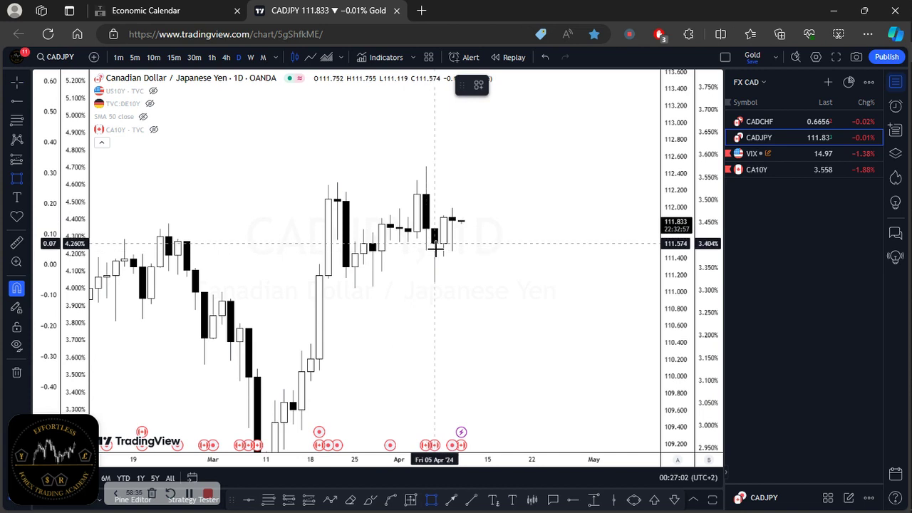
pyautogui.moveTo(433, 246); pyautogui.dragTo(434, 281)
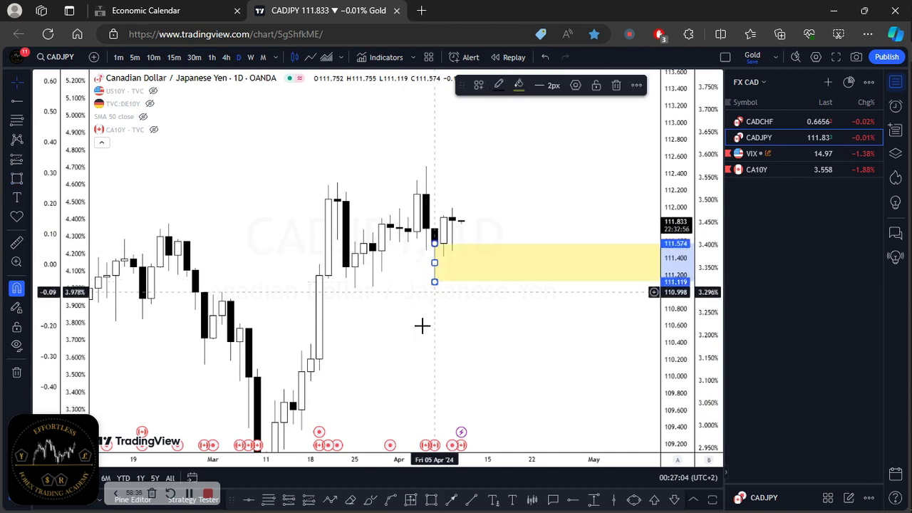
pyautogui.click(421, 326)
pyautogui.moveTo(432, 245); pyautogui.dragTo(434, 243)
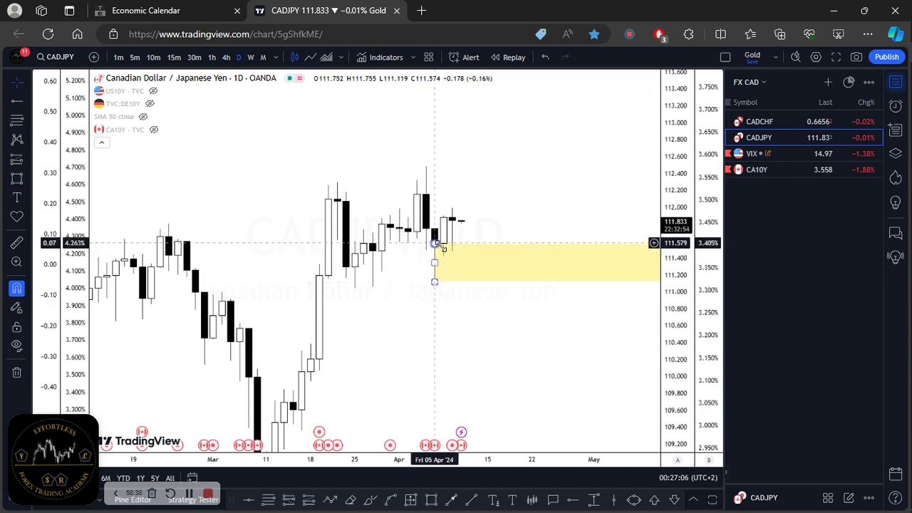
# Step: Switch CADJPY to the 4-hour timeframe and draw a projected path from about 111.59 down to 111.07, then up to about 112.3
pyautogui.click(226, 57)
pyautogui.scroll(-5, 386, 354)
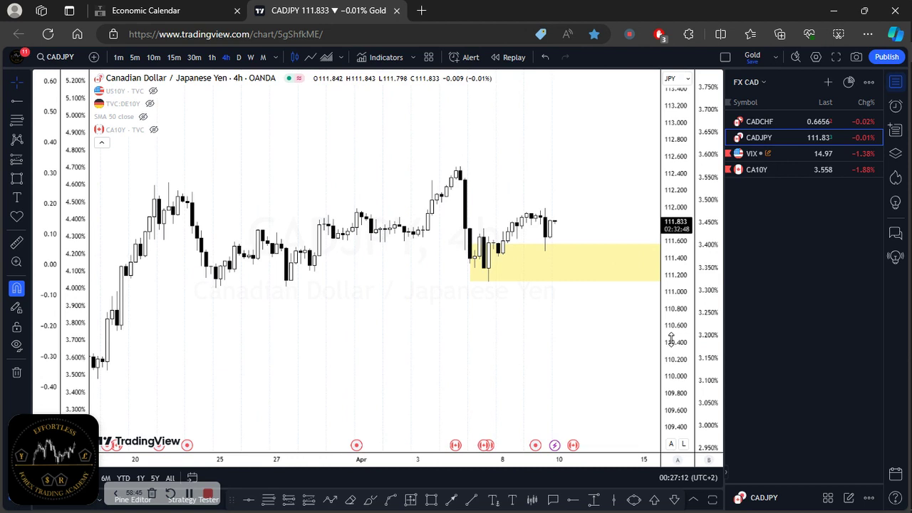
pyautogui.moveTo(671, 339); pyautogui.dragTo(670, 285)
pyautogui.moveTo(566, 185); pyautogui.dragTo(452, 183)
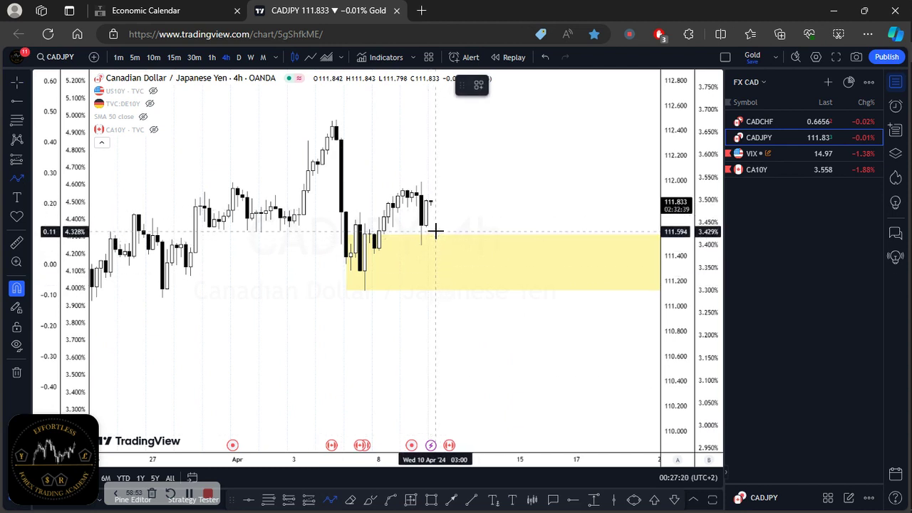
pyautogui.moveTo(443, 262); pyautogui.dragTo(366, 293)
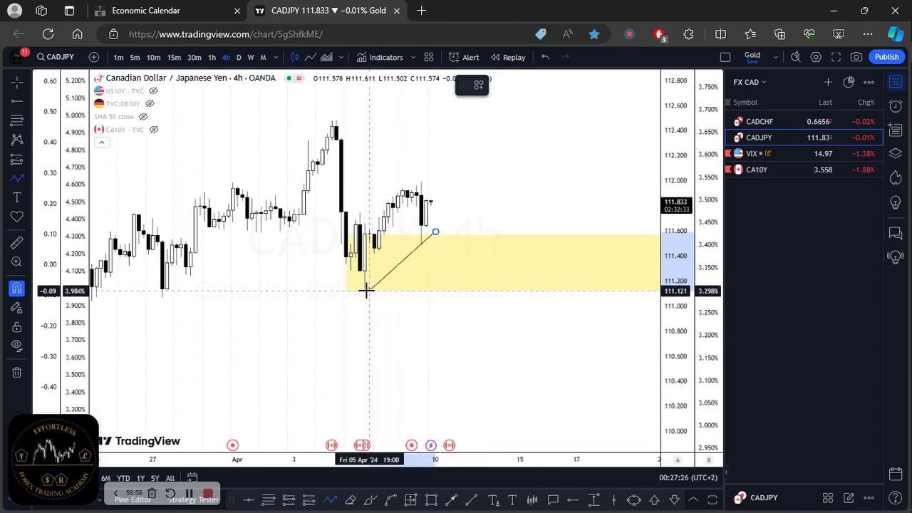
pyautogui.click(459, 296)
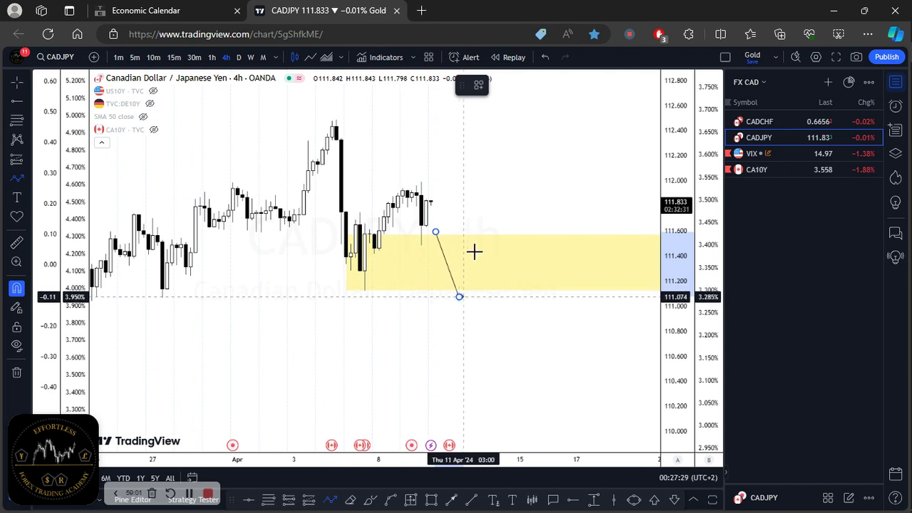
pyautogui.doubleClick(493, 143)
pyautogui.click(499, 177)
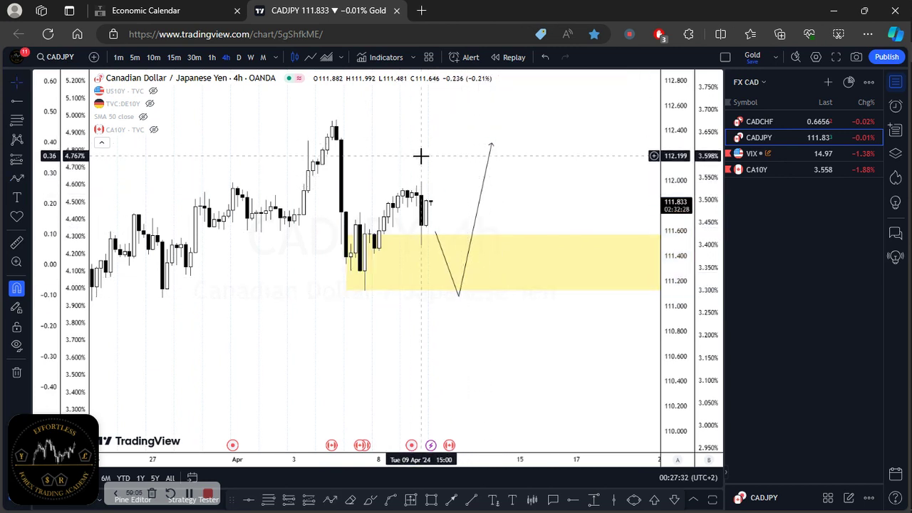
# Step: Review the buy zone and projected path on CADJPY's 4-hour chart, and flag CADJPY red in the FX CAD watchlist
pyautogui.moveTo(420, 155); pyautogui.dragTo(446, 187)
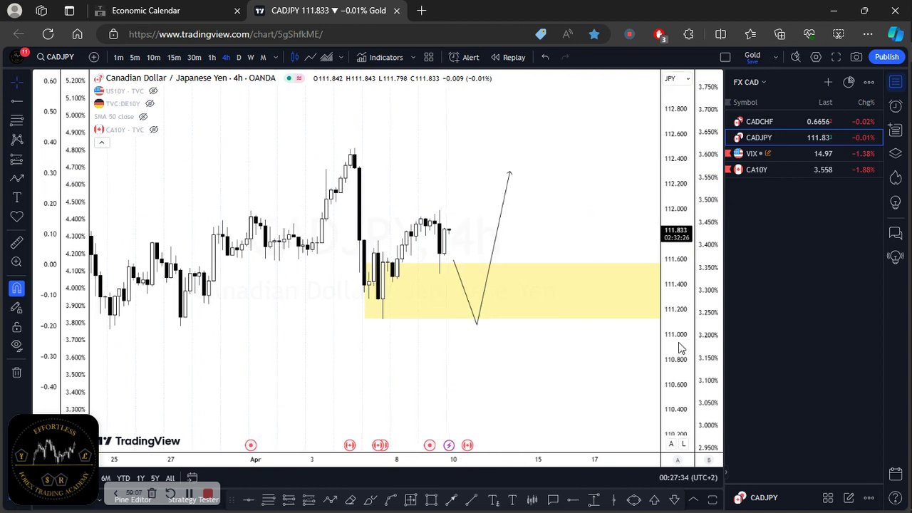
pyautogui.moveTo(680, 348); pyautogui.dragTo(679, 299)
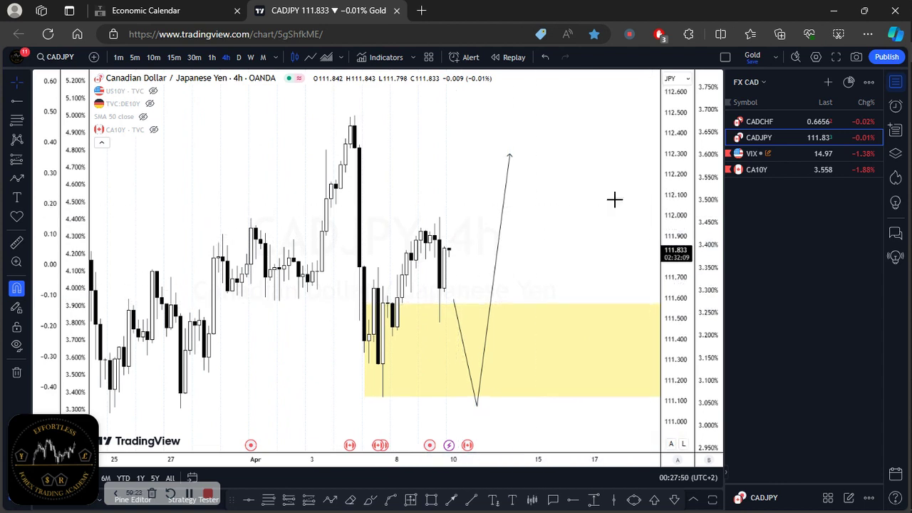
pyautogui.click(728, 137)
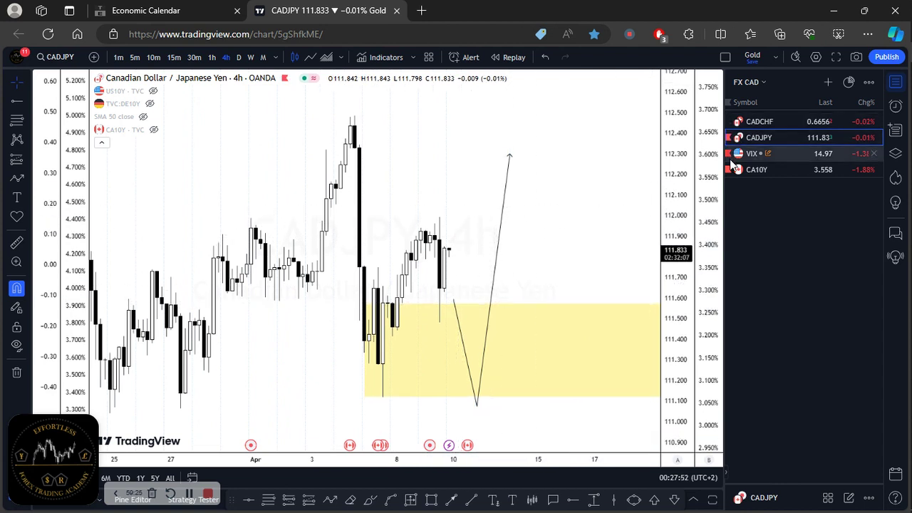
pyautogui.click(728, 153)
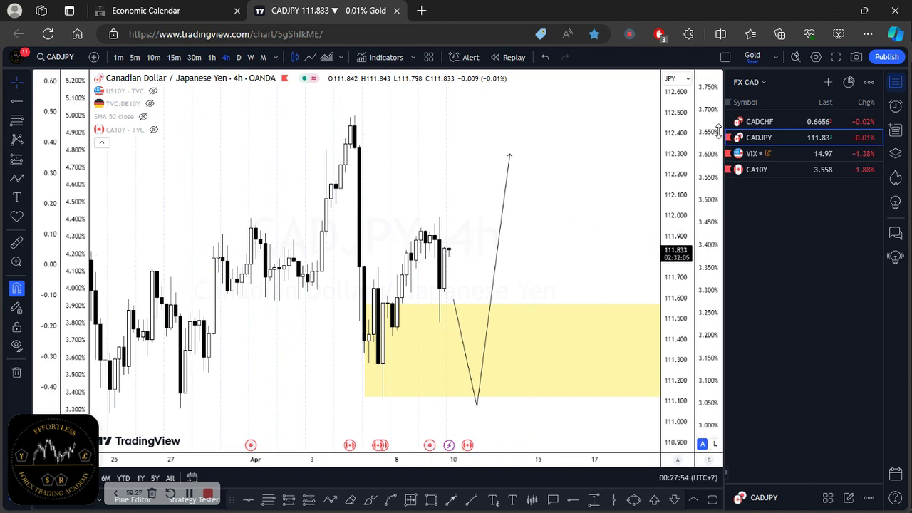
# Step: Load CADCHF on the daily timeframe and review its candles above the 0.66230 line in March and April 2024
pyautogui.click(748, 122)
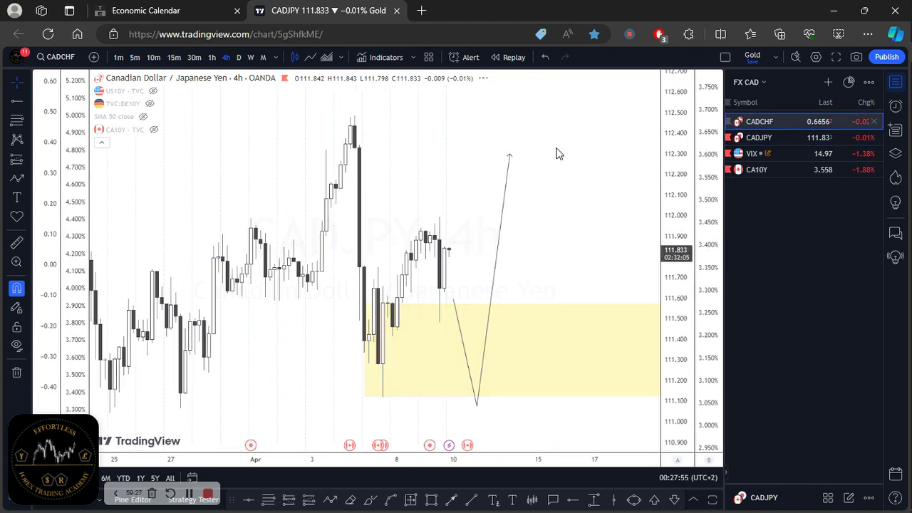
pyautogui.click(241, 58)
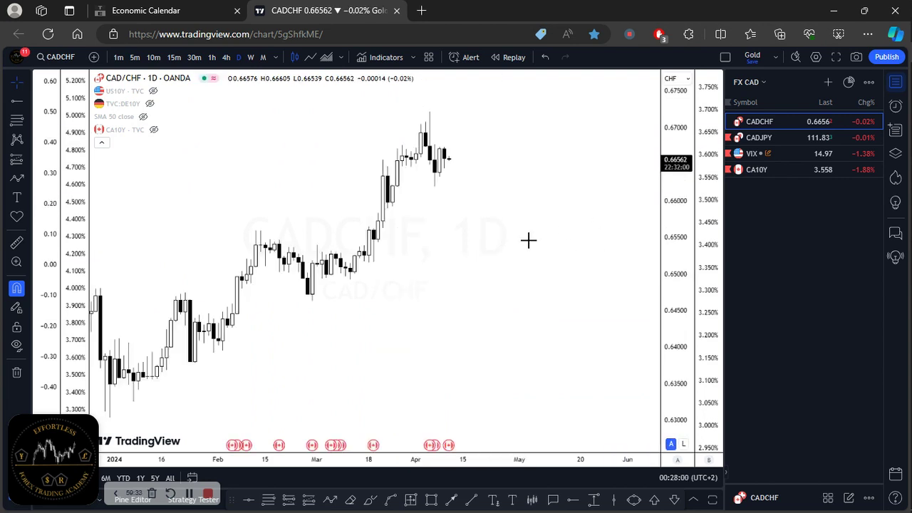
pyautogui.moveTo(423, 226); pyautogui.dragTo(561, 271)
pyautogui.scroll(3, 513, 265)
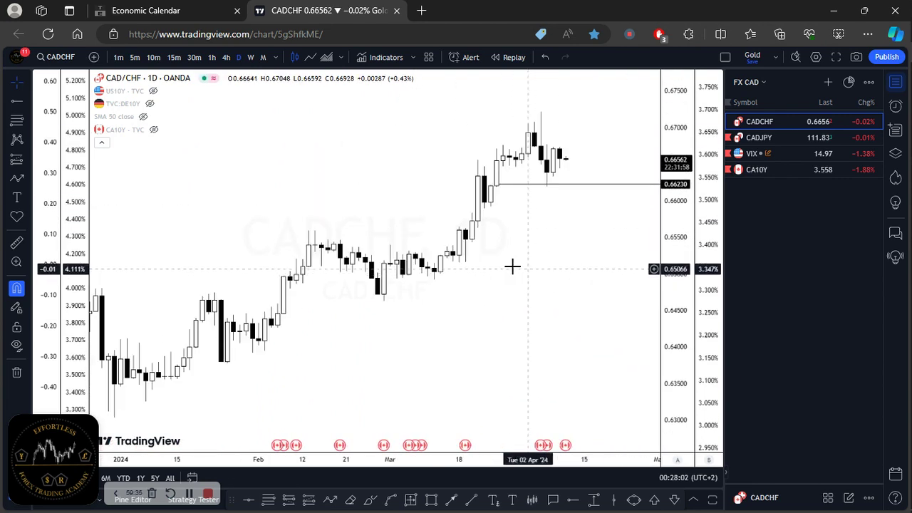
pyautogui.moveTo(501, 246); pyautogui.dragTo(385, 332)
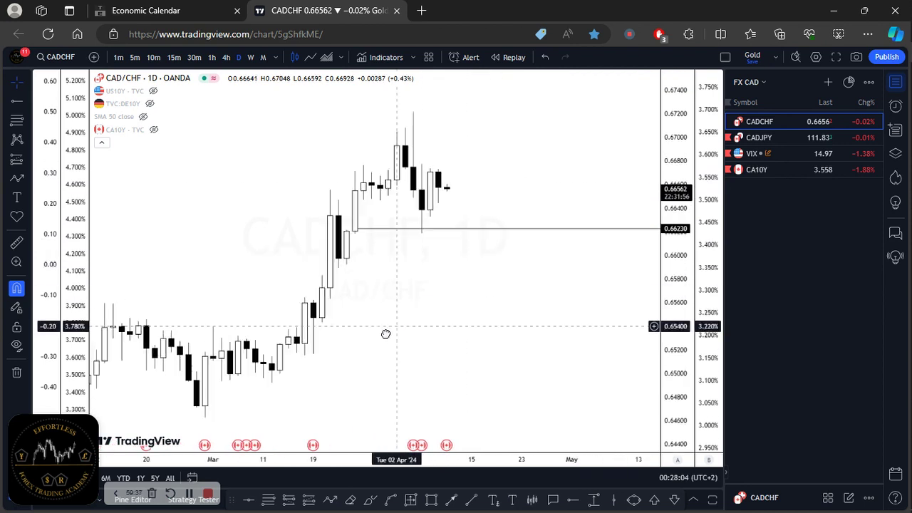
# Step: Examine CADCHF's price action from late March to 10 April 2024 on the 4-hour and 1-hour timeframes
pyautogui.click(225, 56)
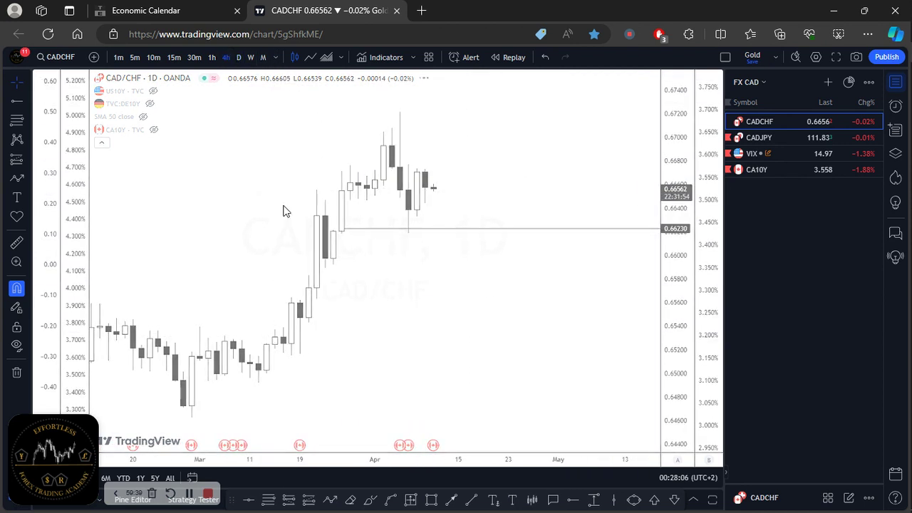
pyautogui.scroll(-5, 280, 299)
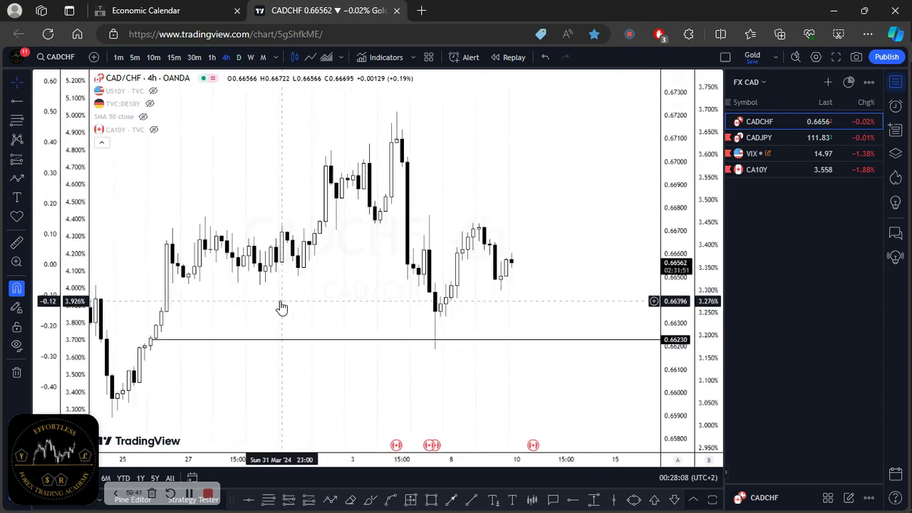
pyautogui.click(212, 57)
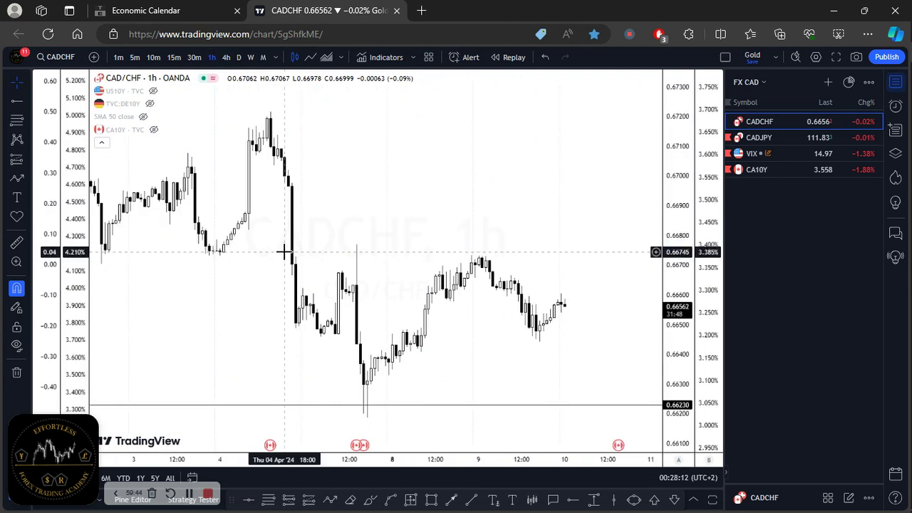
pyautogui.scroll(3, 282, 253)
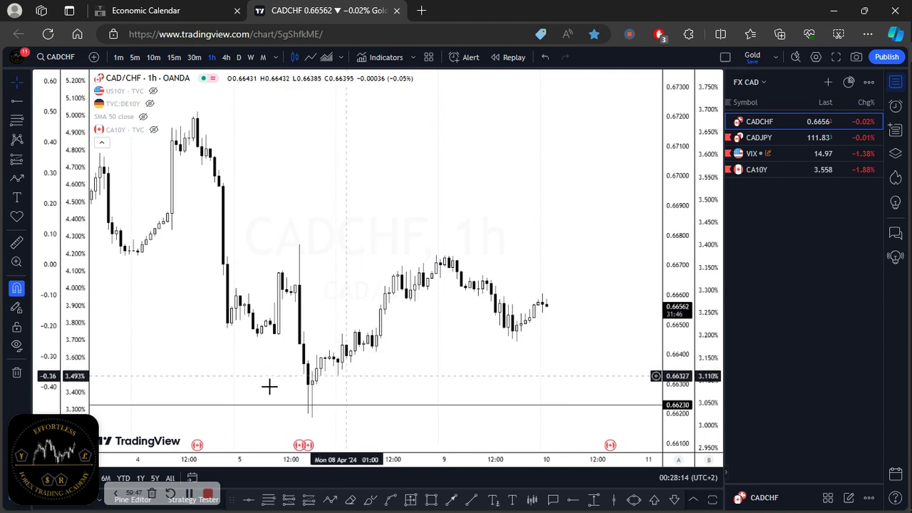
pyautogui.scroll(-2, 218, 403)
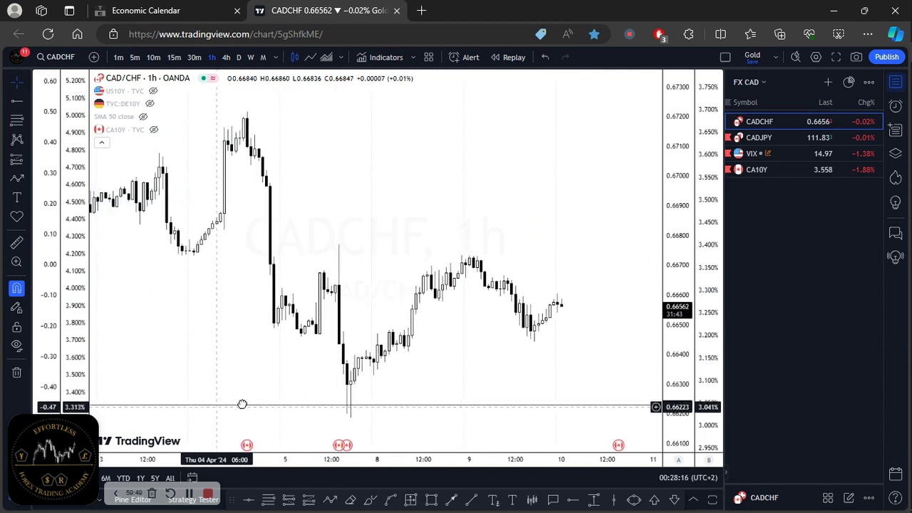
pyautogui.moveTo(242, 404); pyautogui.dragTo(354, 383)
pyautogui.scroll(-2, 271, 370)
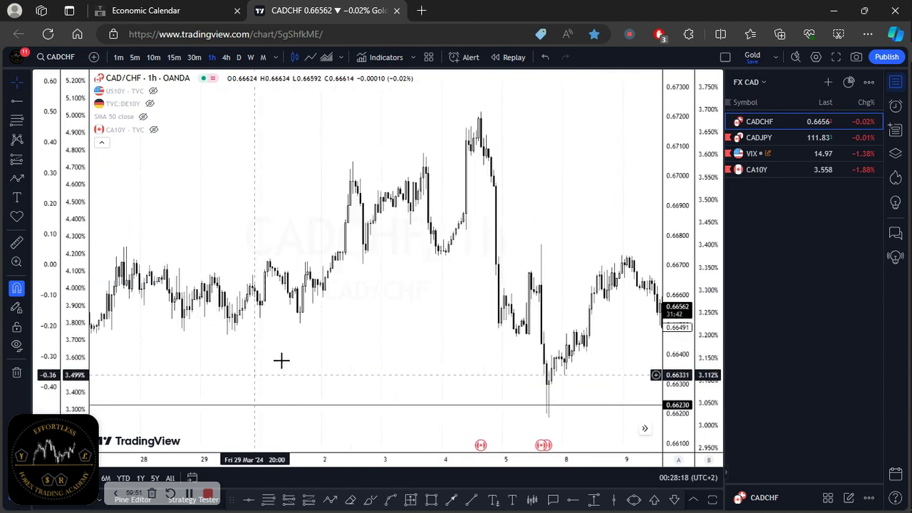
pyautogui.scroll(-1, 282, 361)
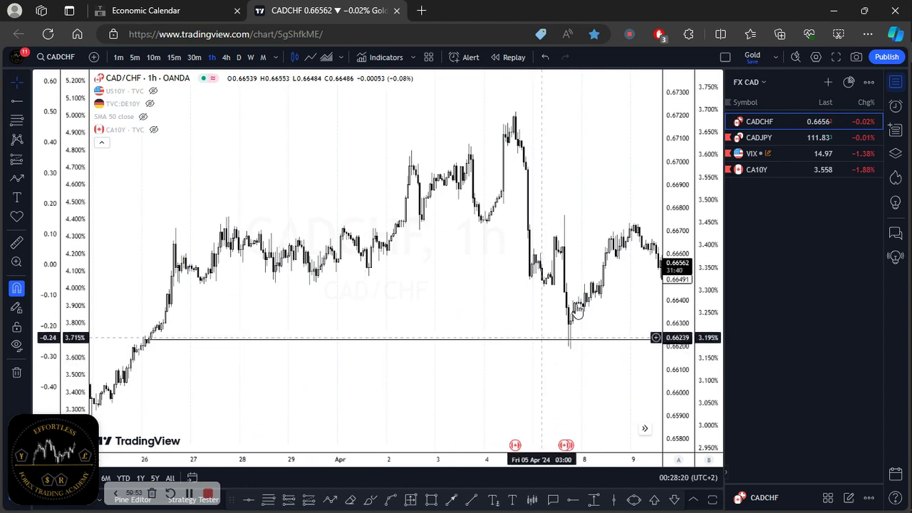
# Step: Draw a rectangle zone on the CADCHF 1-hour chart from about 0.6638 down to 0.6633, starting around the opening of 8 April 2024
pyautogui.moveTo(577, 313); pyautogui.dragTo(369, 321)
pyautogui.moveTo(287, 334); pyautogui.dragTo(629, 328)
pyautogui.scroll(1, 597, 350)
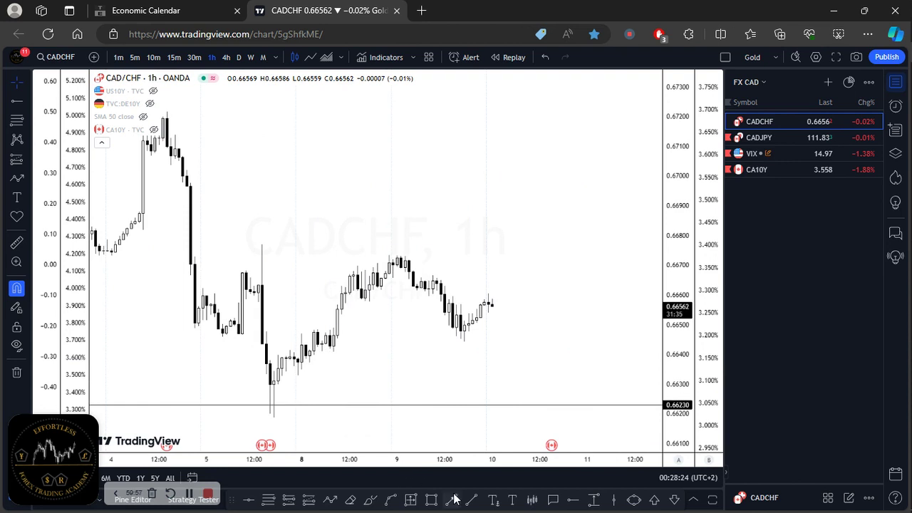
pyautogui.click(429, 500)
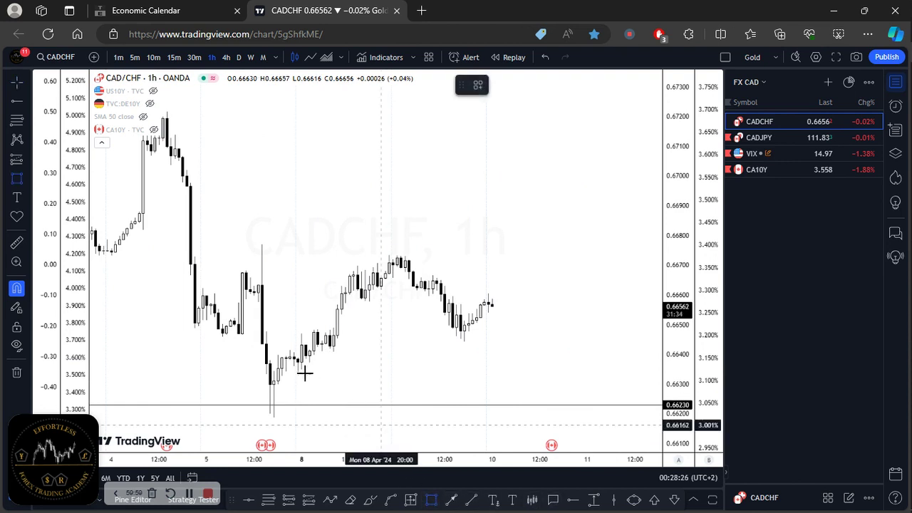
pyautogui.moveTo(298, 361); pyautogui.dragTo(298, 374)
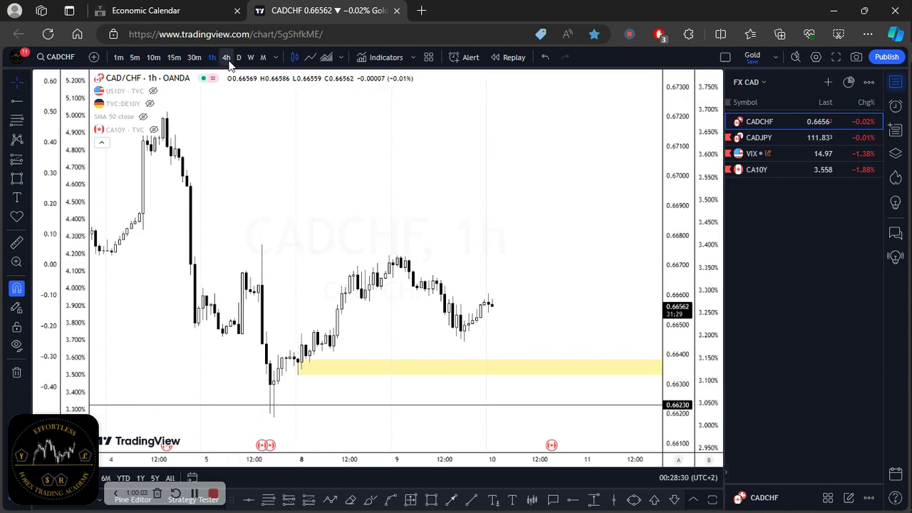
# Step: Compare the zone with the 0.66230 line and recent candles on CADCHF's 4-hour and daily charts
pyautogui.write('4h')
pyautogui.press('Return')
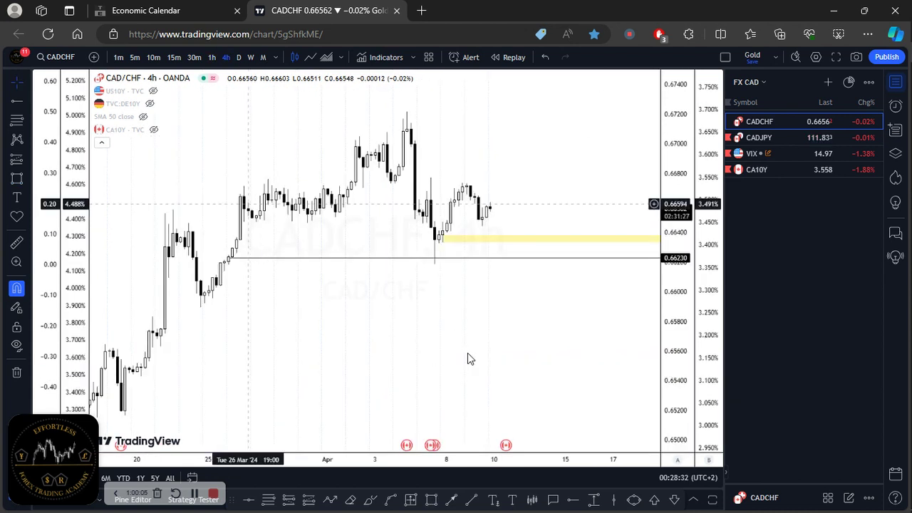
pyautogui.scroll(4, 468, 359)
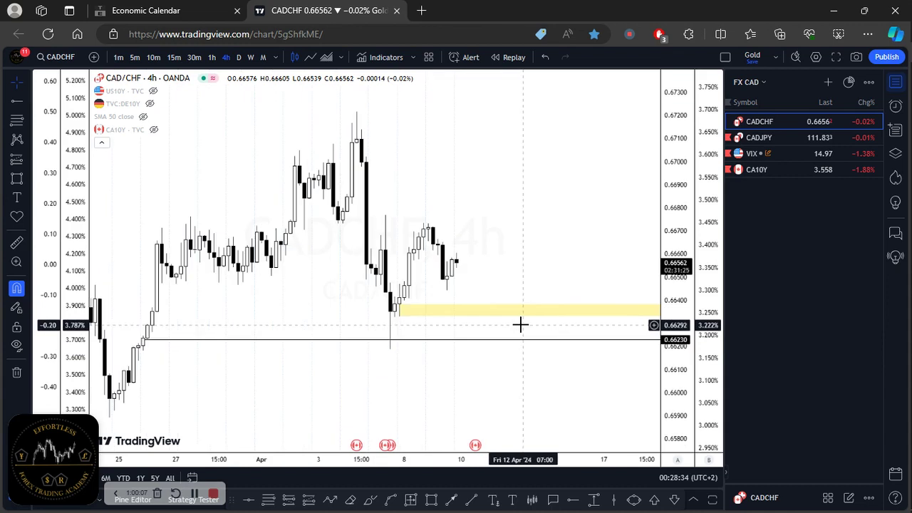
pyautogui.moveTo(529, 220); pyautogui.dragTo(361, 158)
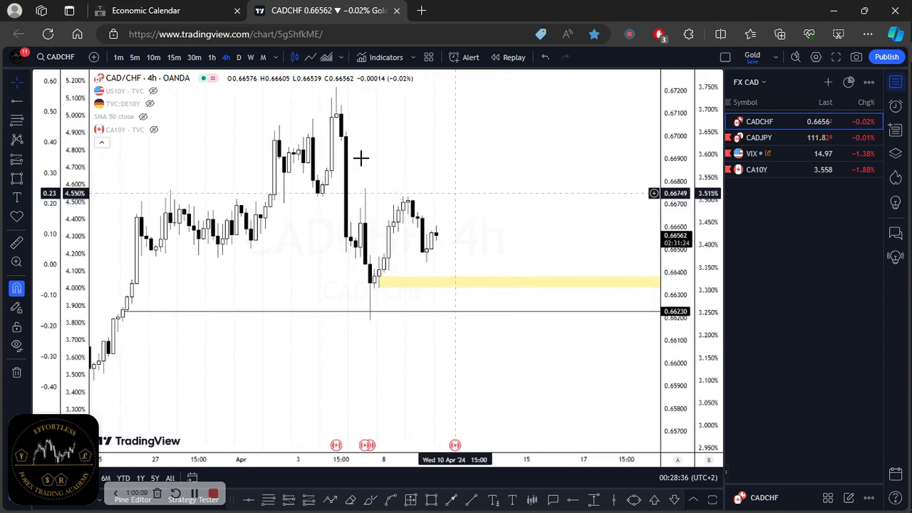
pyautogui.click(240, 58)
pyautogui.scroll(4, 392, 242)
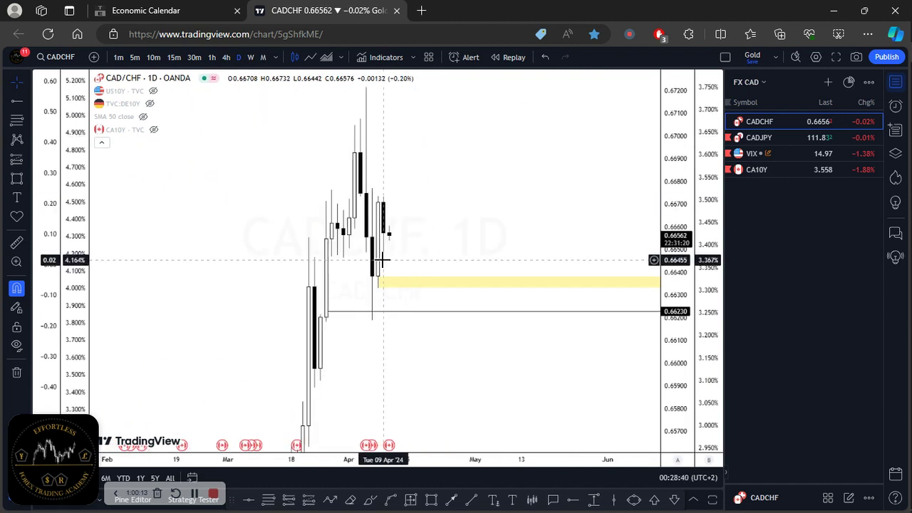
pyautogui.moveTo(392, 225); pyautogui.dragTo(495, 234)
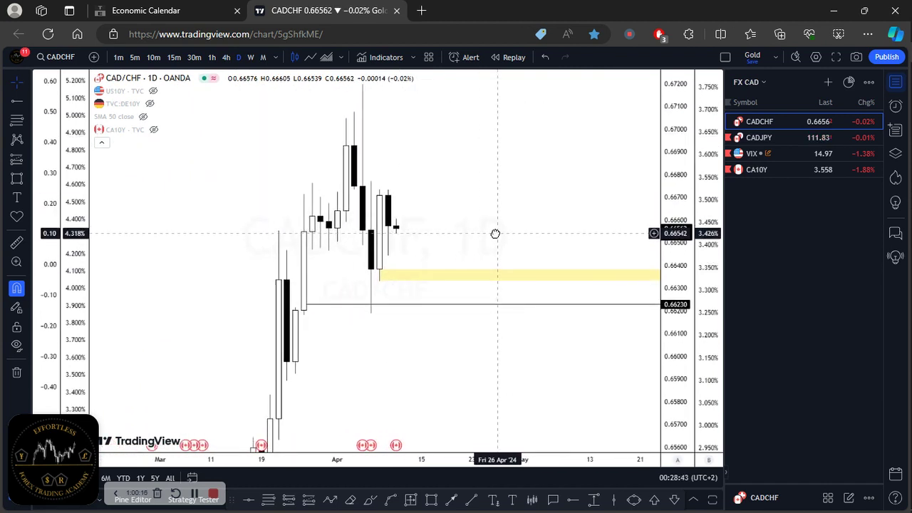
pyautogui.click(374, 277)
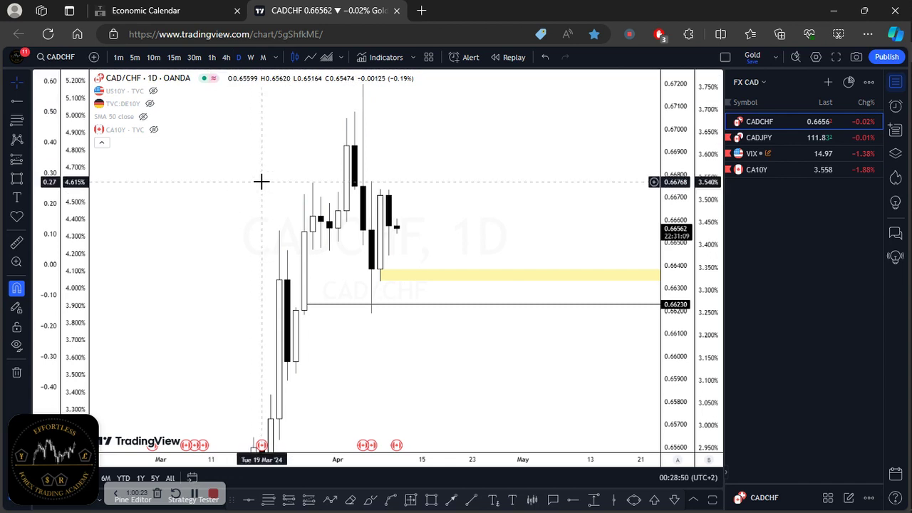
# Step: Examine the early April drop and rebound around the zone on CADCHF's 4-hour chart
pyautogui.click(226, 56)
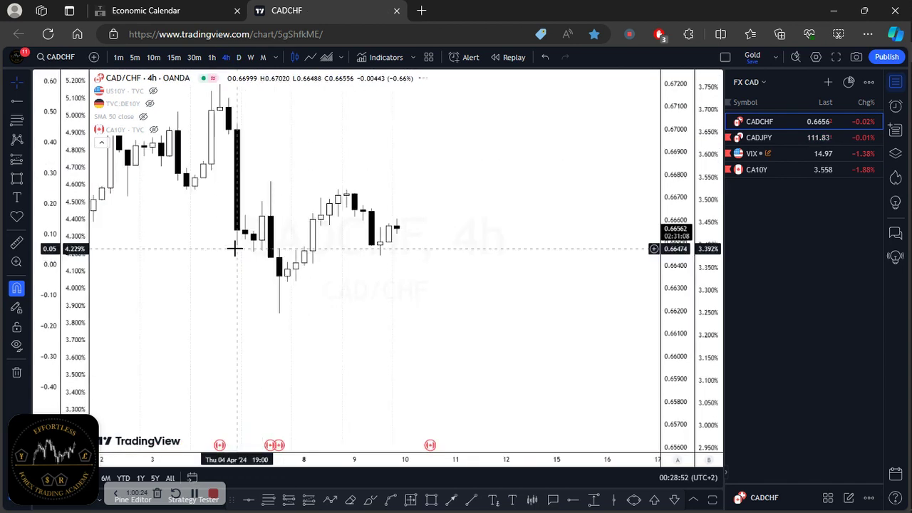
pyautogui.moveTo(319, 317); pyautogui.dragTo(364, 309)
pyautogui.moveTo(415, 325); pyautogui.dragTo(458, 178)
pyautogui.scroll(1, 450, 167)
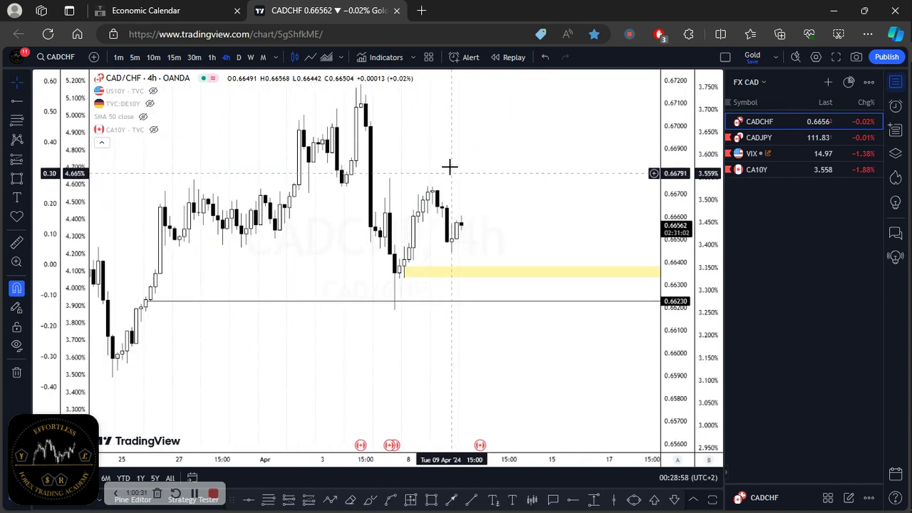
pyautogui.scroll(1, 398, 304)
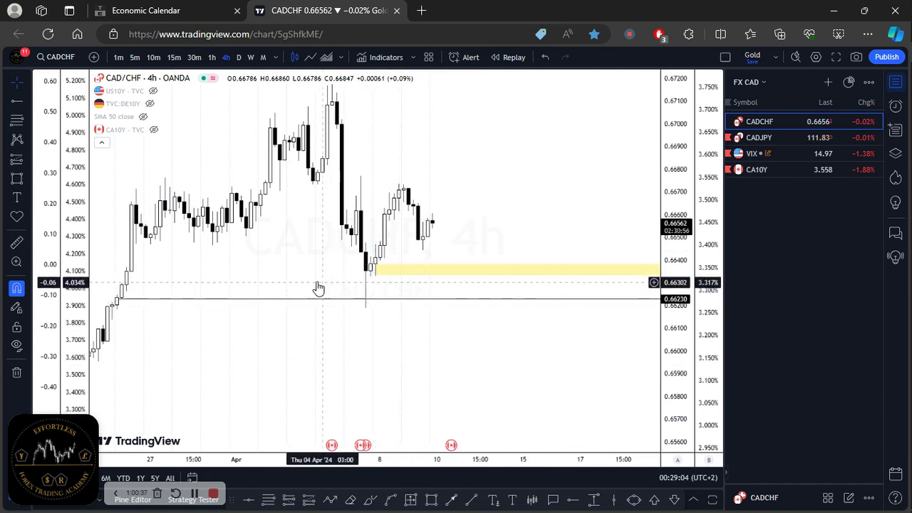
pyautogui.scroll(-1, 318, 288)
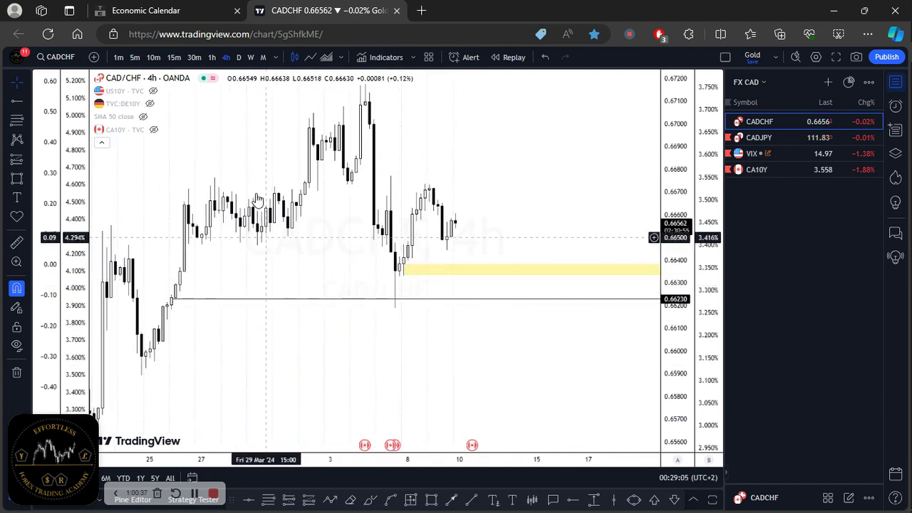
# Step: Return CADCHF to the daily timeframe and inspect the candles from mid-March to 10 April 2024 up close
pyautogui.click(239, 60)
pyautogui.click(212, 58)
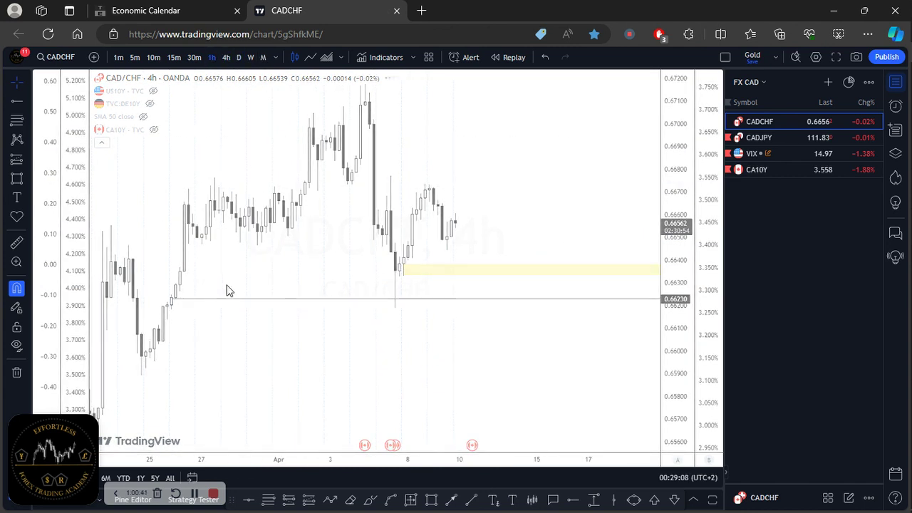
pyautogui.click(238, 59)
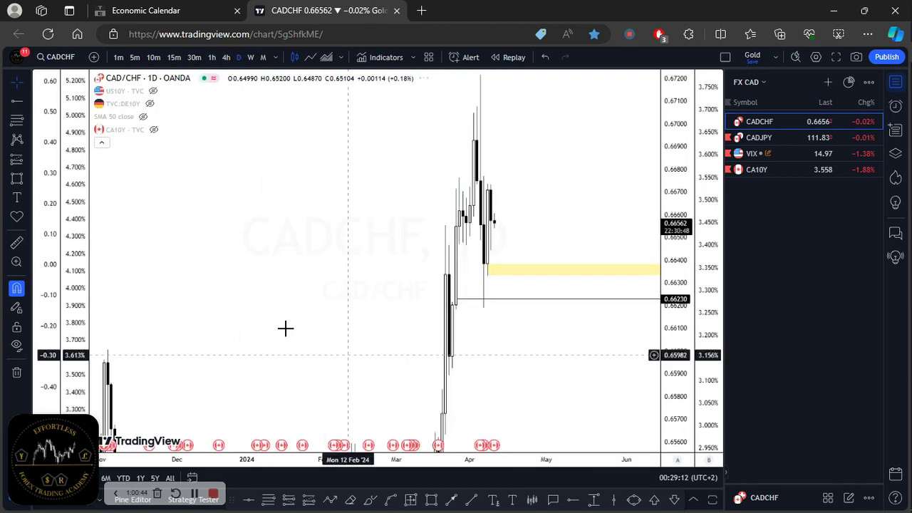
pyautogui.scroll(3, 356, 309)
pyautogui.scroll(2, 417, 223)
pyautogui.moveTo(417, 224); pyautogui.dragTo(527, 246)
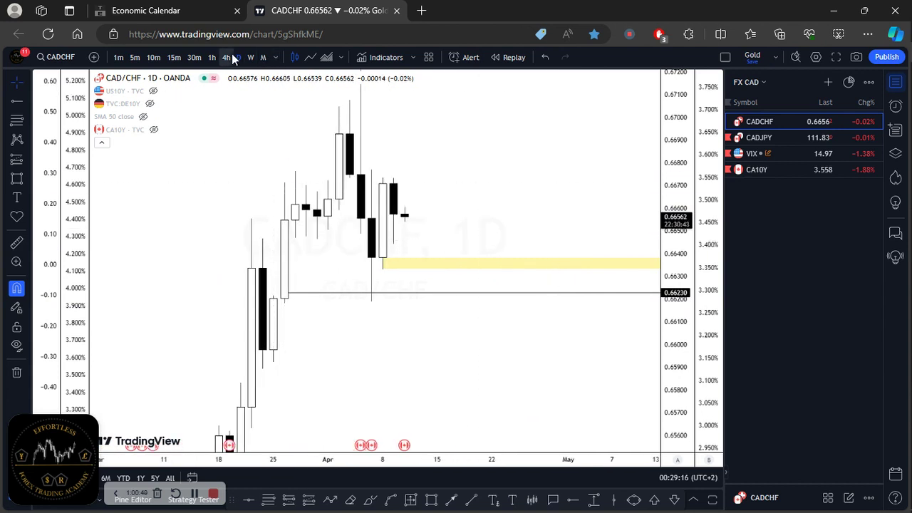
# Step: Hide the watchlist and draw a rectangle zone on CADCHF's 4-hour chart from about 0.6604 down to 0.6596, starting on 25 March 2024
pyautogui.click(896, 84)
pyautogui.moveTo(406, 273); pyautogui.dragTo(321, 311)
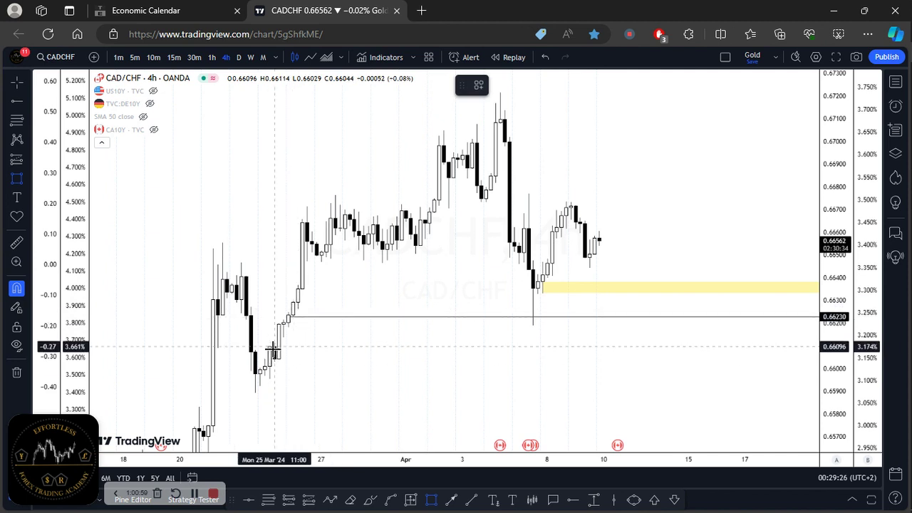
pyautogui.moveTo(276, 360); pyautogui.dragTo(273, 378)
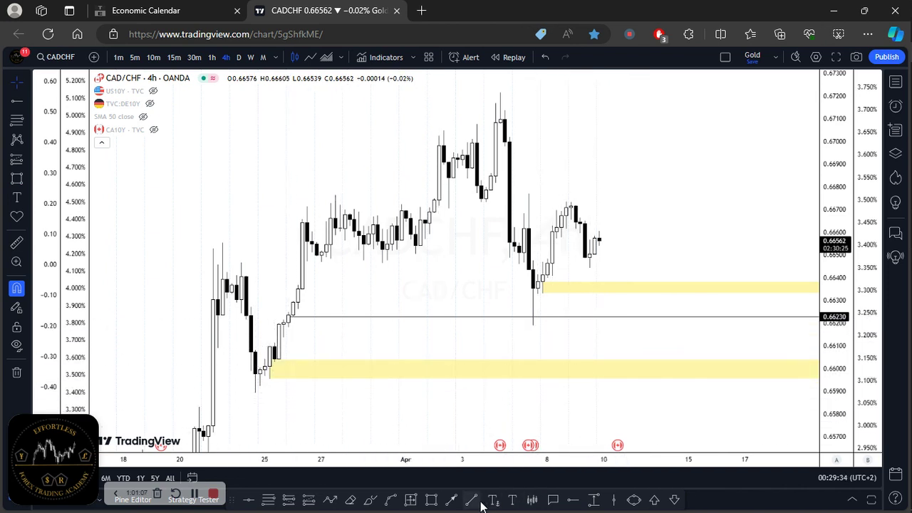
# Step: Draw a projected path on CADCHF's 4-hour chart from about 0.6648 down to 0.6604 in the lower zone, rising to about 0.6715
pyautogui.click(331, 501)
pyautogui.click(607, 260)
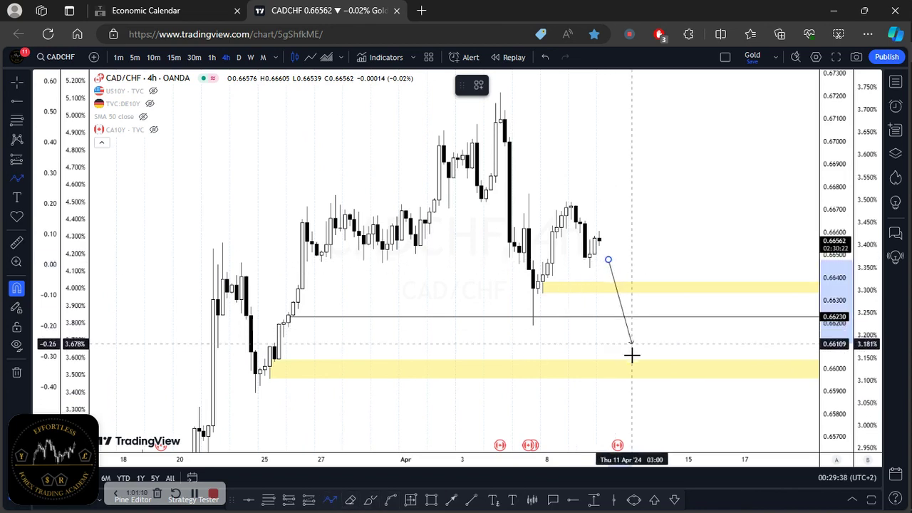
pyautogui.click(636, 359)
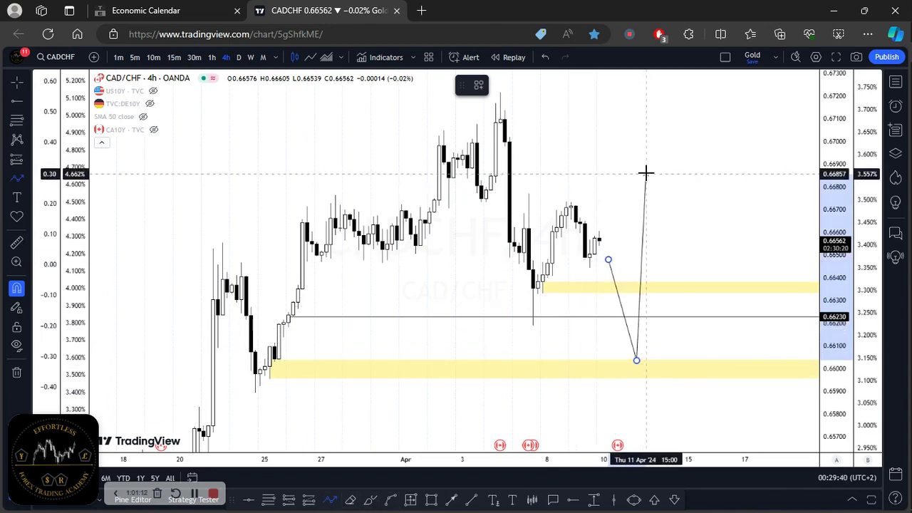
pyautogui.click(670, 108)
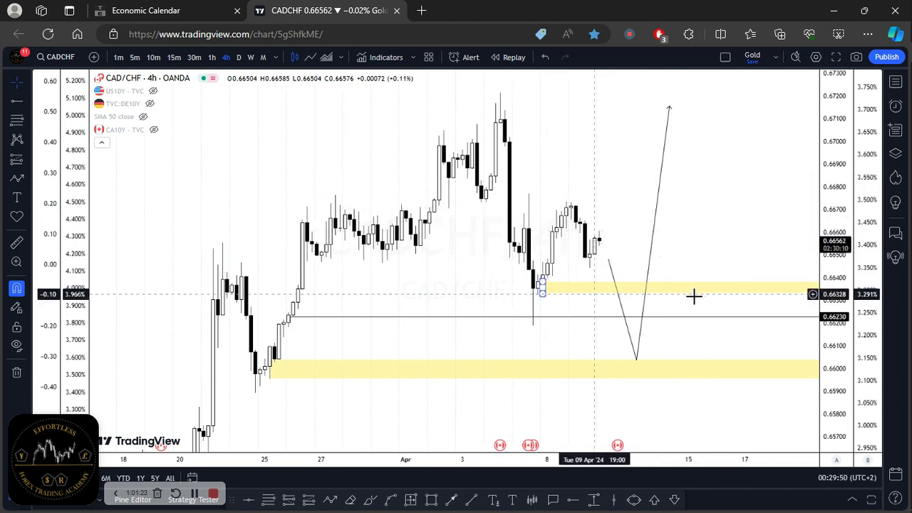
# Step: Show the watchlist, load the FX AUD list and inspect AUDCAD's 4-hour chart from late March to 10 April 2024
pyautogui.click(896, 83)
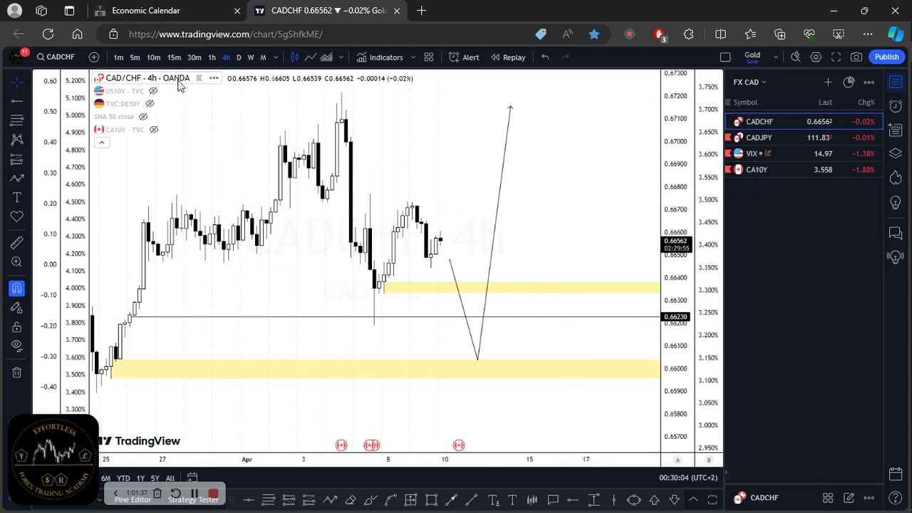
pyautogui.click(758, 82)
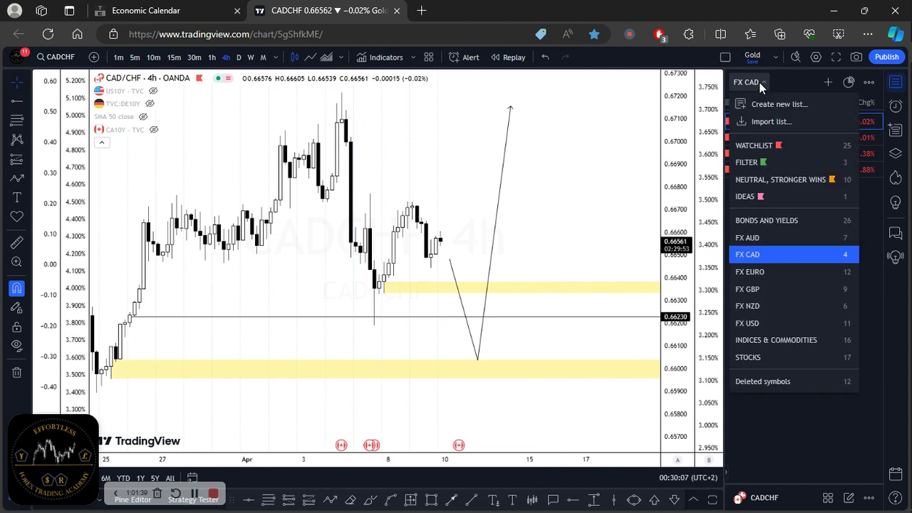
pyautogui.click(774, 240)
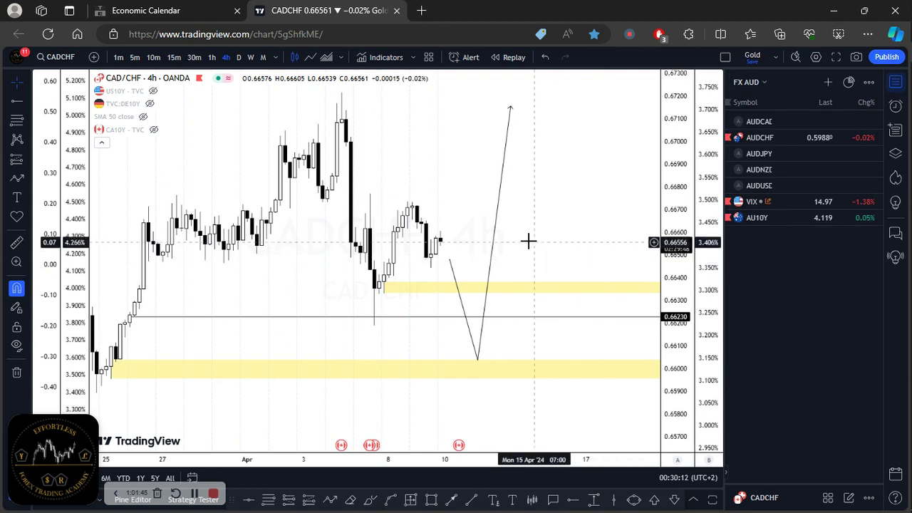
pyautogui.click(783, 125)
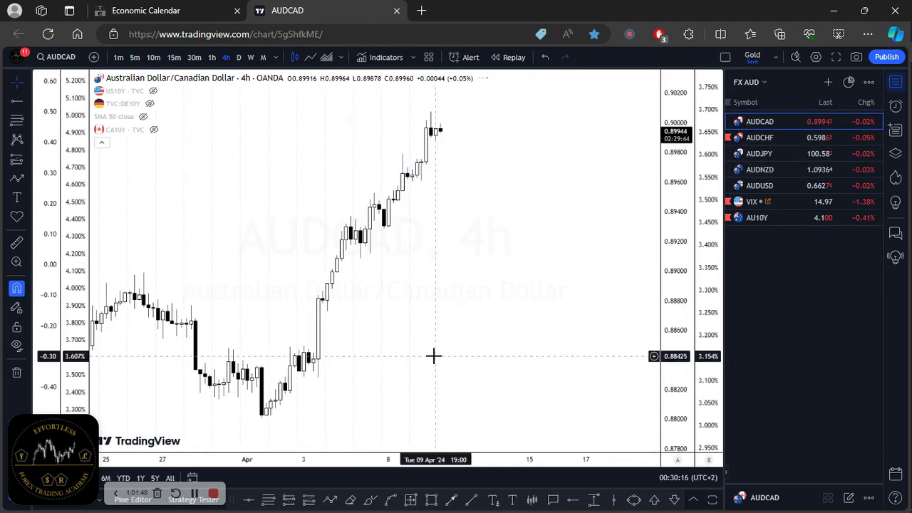
pyautogui.click(406, 430)
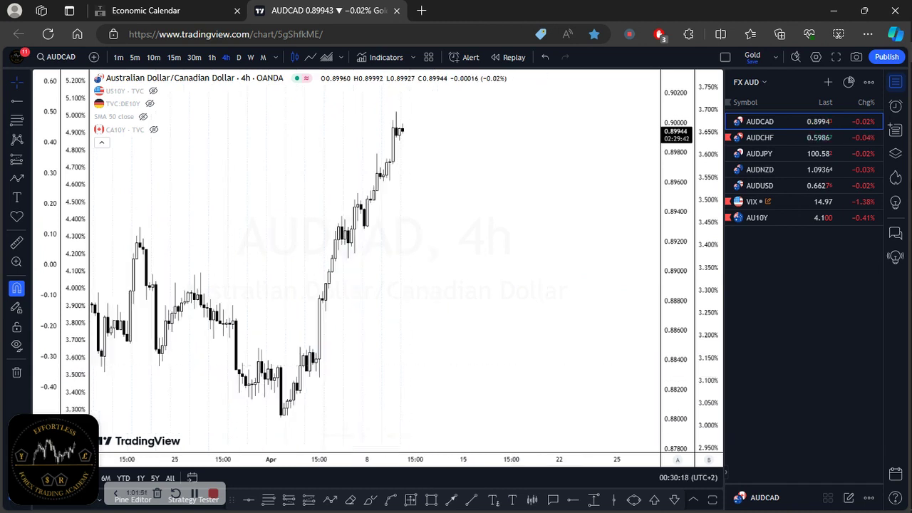
# Step: Switch to the Excel macro workbook, review the MASTER and PMI sheets, and return to the AUDCAD chart in TradingView
pyautogui.moveTo(906, 158)
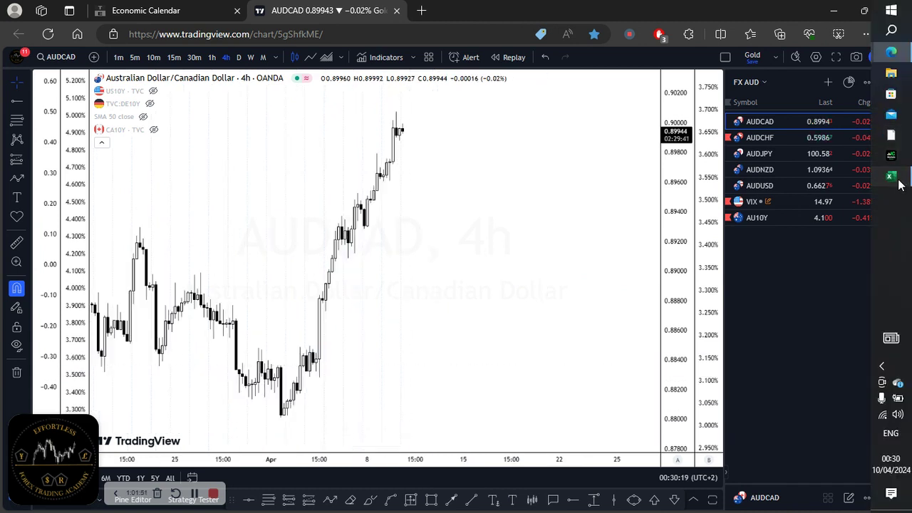
pyautogui.click(899, 183)
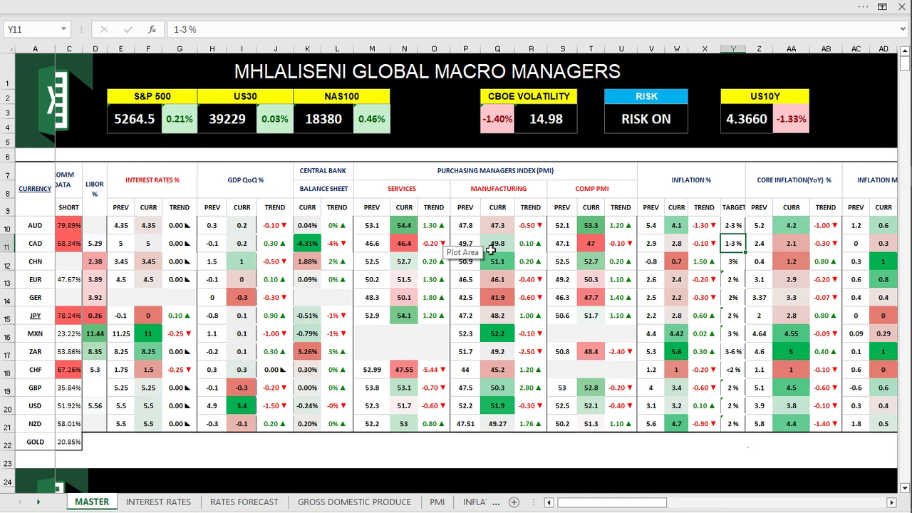
pyautogui.click(447, 502)
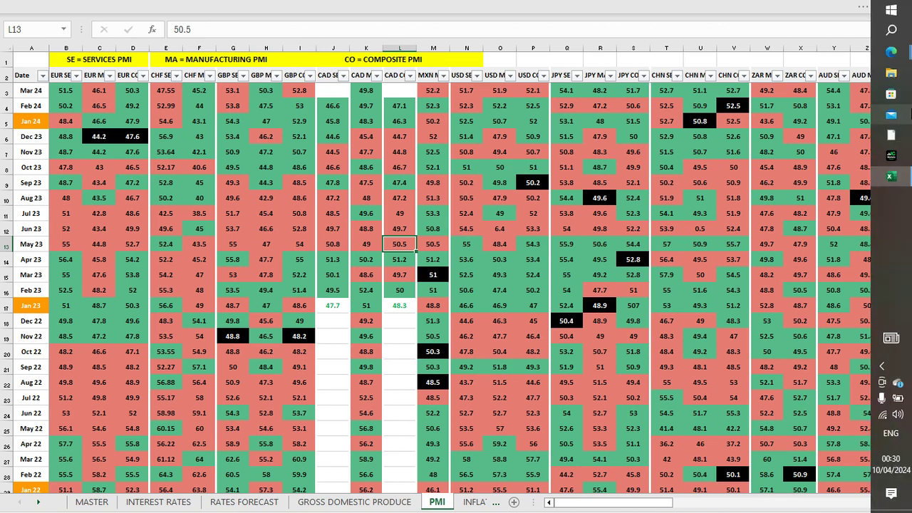
pyautogui.moveTo(890, 52)
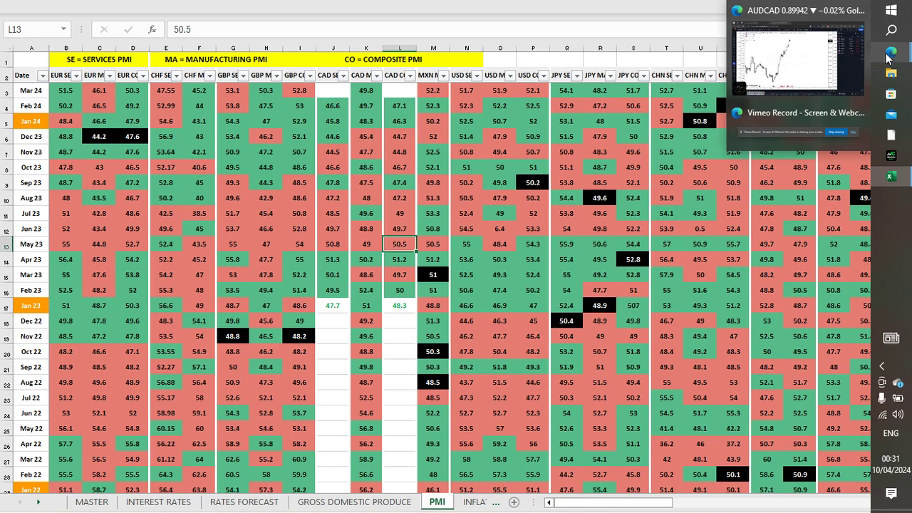
pyautogui.click(777, 66)
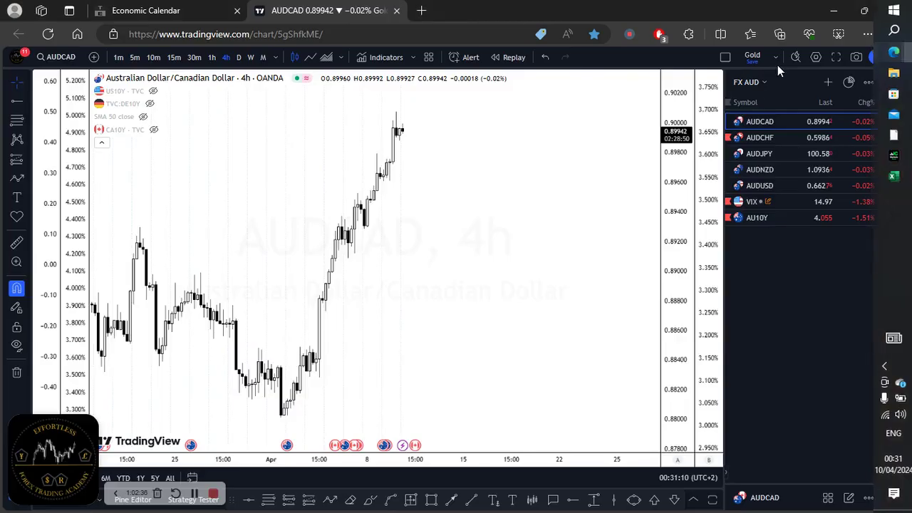
# Step: Set AUDCAD to the daily timeframe and examine the price swings from December 2023 to April 2024
pyautogui.scroll(-2, 321, 138)
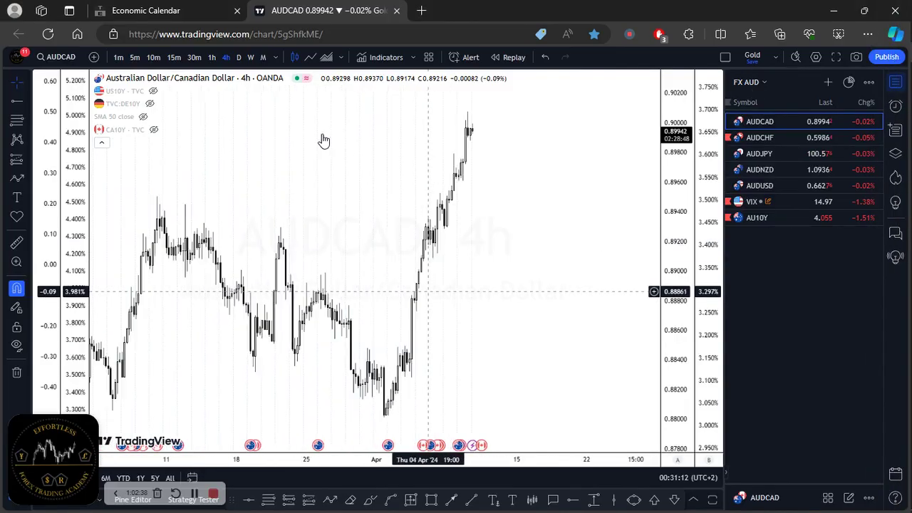
pyautogui.click(241, 57)
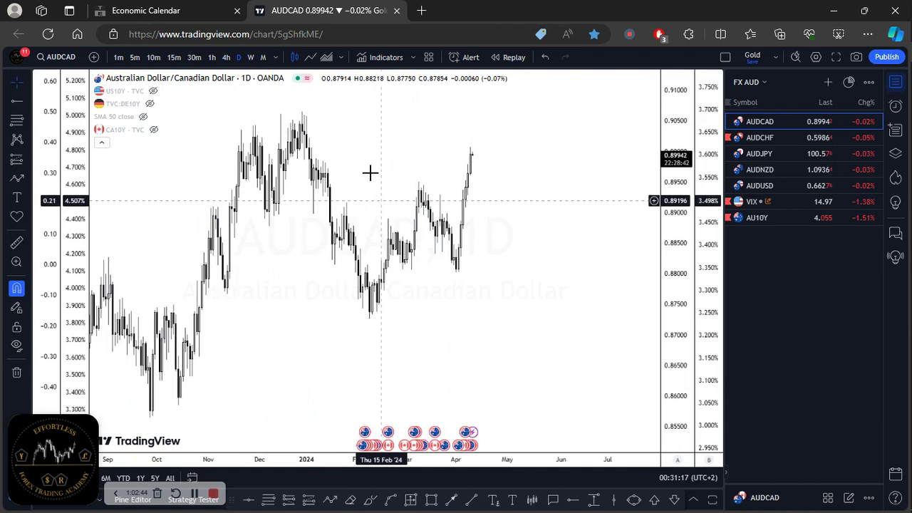
pyautogui.scroll(2, 427, 173)
pyautogui.scroll(1, 420, 235)
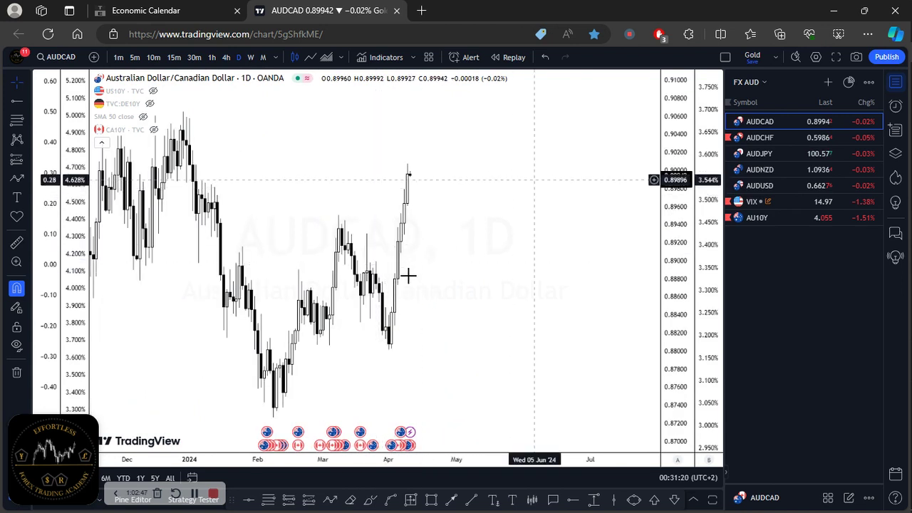
pyautogui.moveTo(435, 320); pyautogui.dragTo(445, 318)
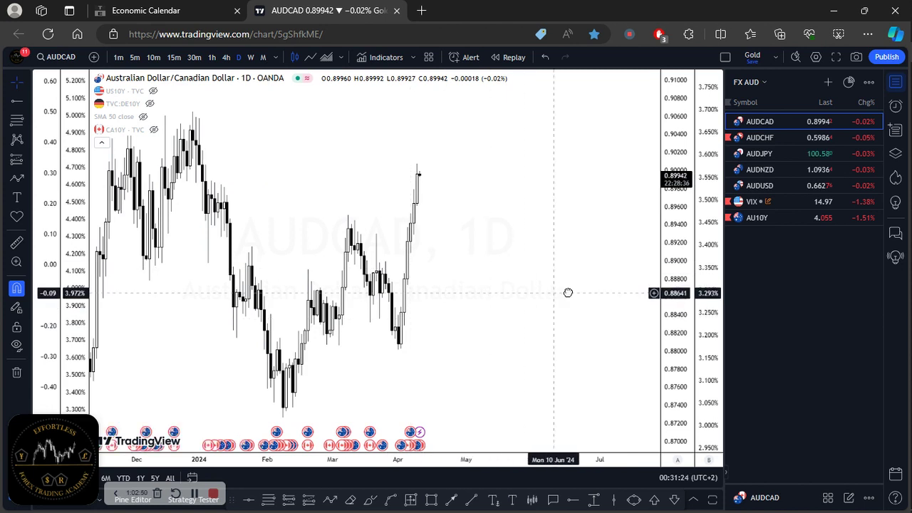
pyautogui.hscroll(-2, 460, 300)
pyautogui.hscroll(-2, 497, 288)
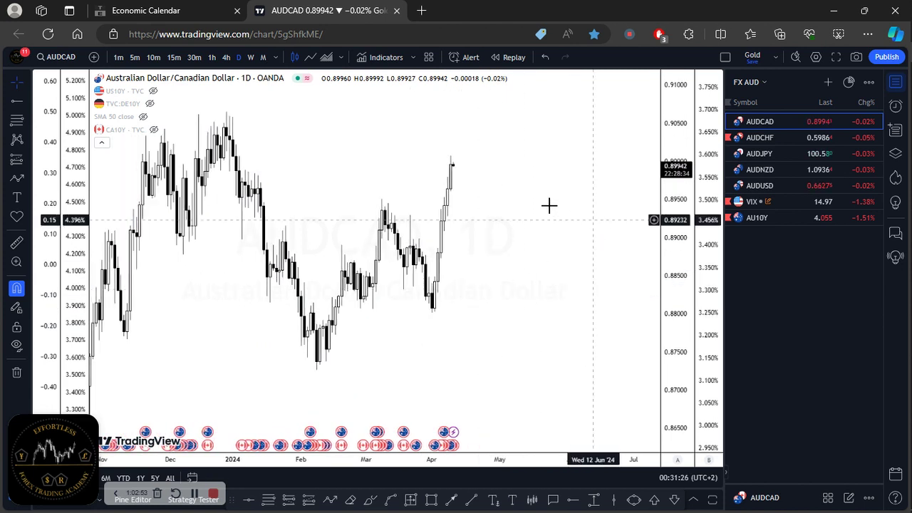
# Step: Load the FX GBP watchlist and view GBPCAD's daily chart
pyautogui.click(753, 78)
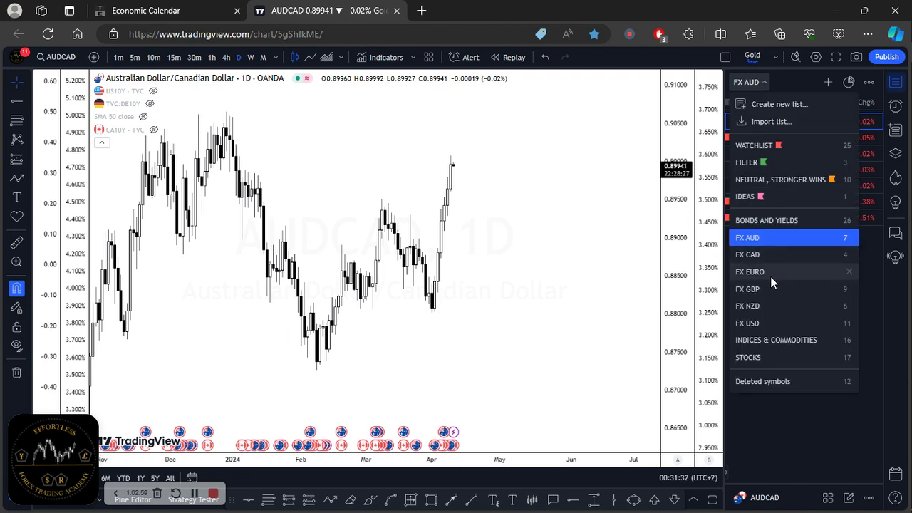
pyautogui.click(761, 292)
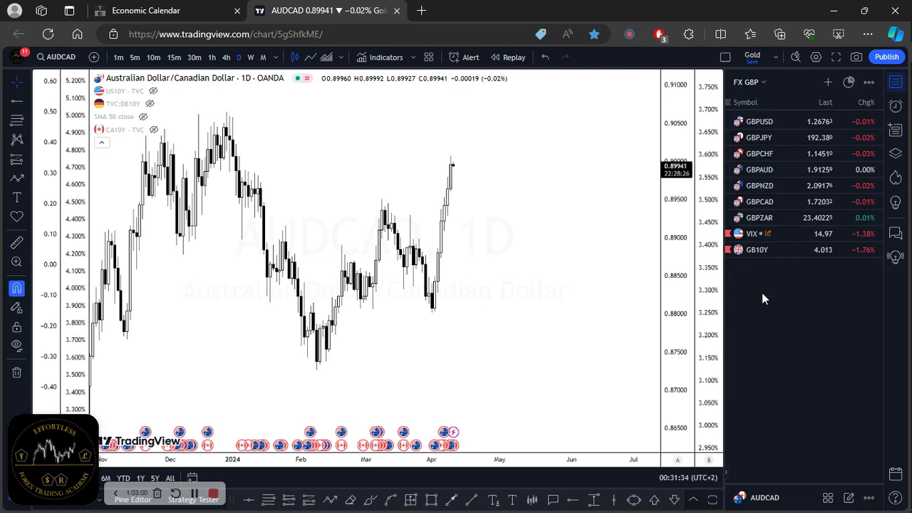
pyautogui.click(776, 201)
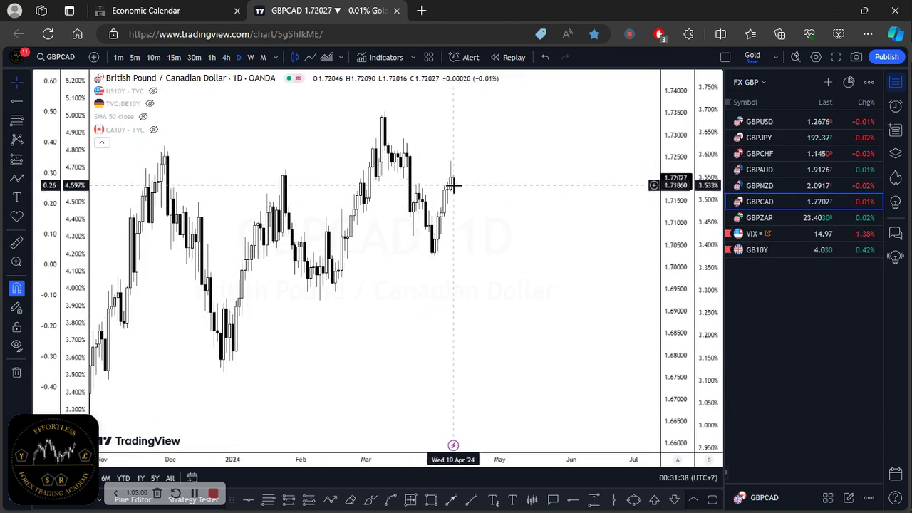
# Step: Examine USDCAD's daily chart from the FX USD watchlist, close up and zoomed out, and return to the FX CAD list
pyautogui.click(755, 78)
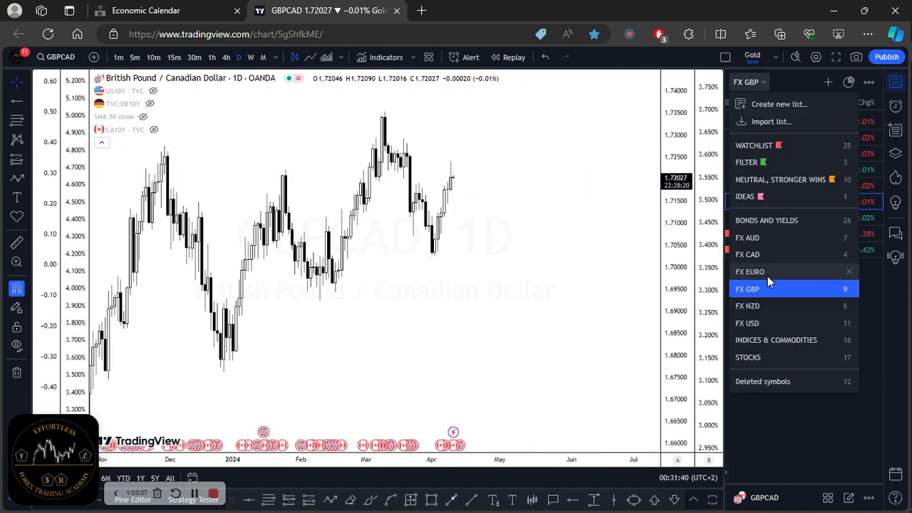
pyautogui.click(770, 322)
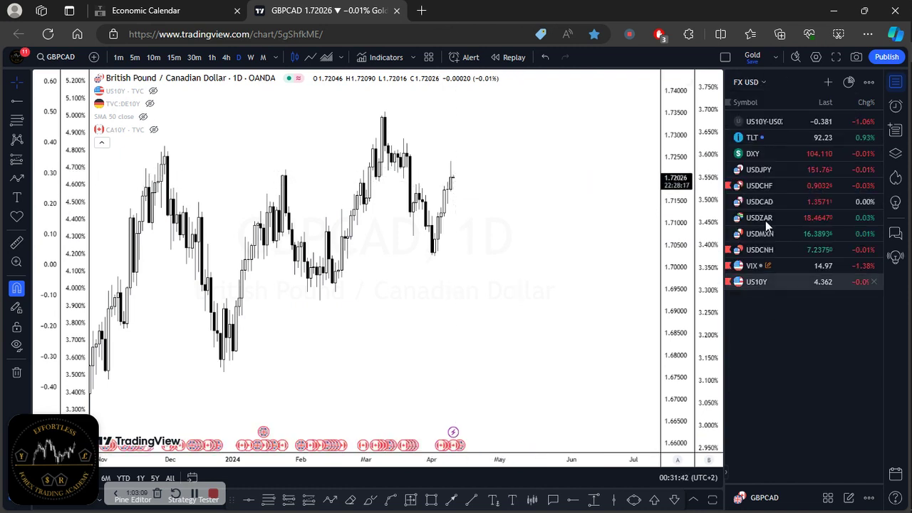
pyautogui.click(776, 206)
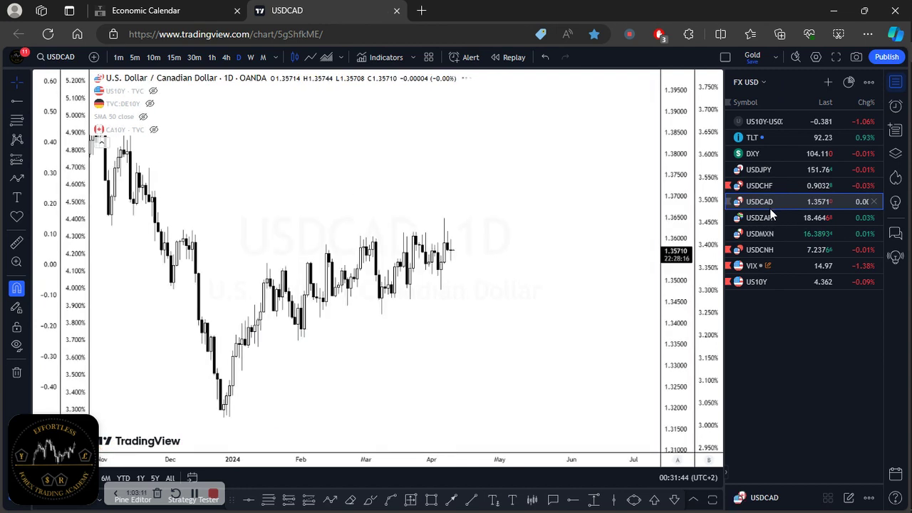
pyautogui.scroll(3, 366, 347)
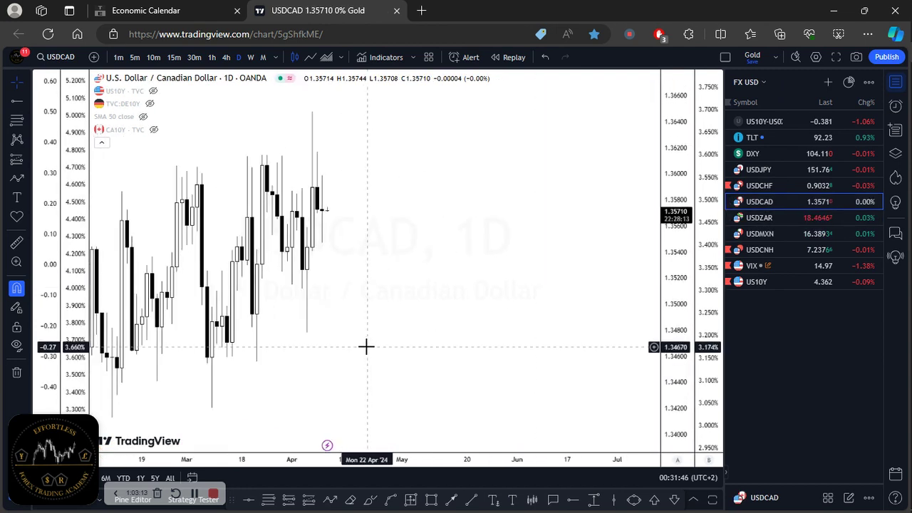
pyautogui.scroll(-1, 366, 347)
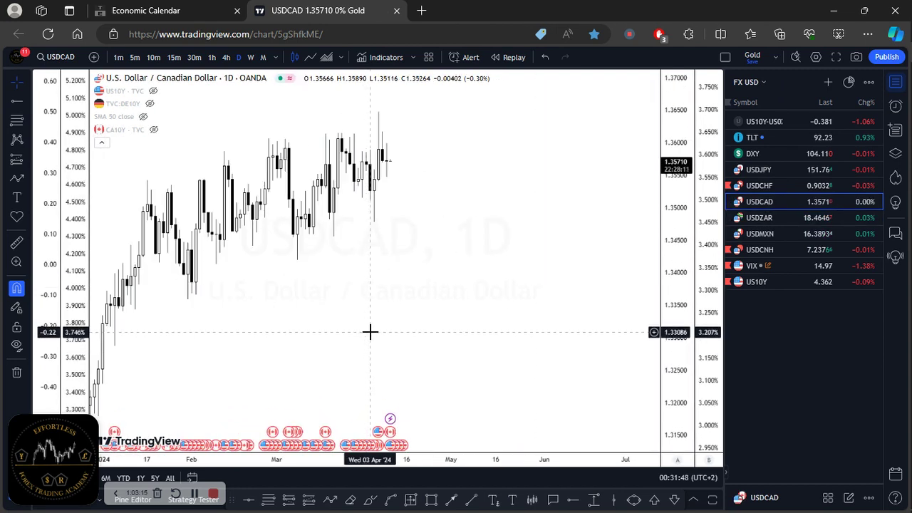
pyautogui.scroll(-1, 369, 330)
pyautogui.scroll(-2, 369, 331)
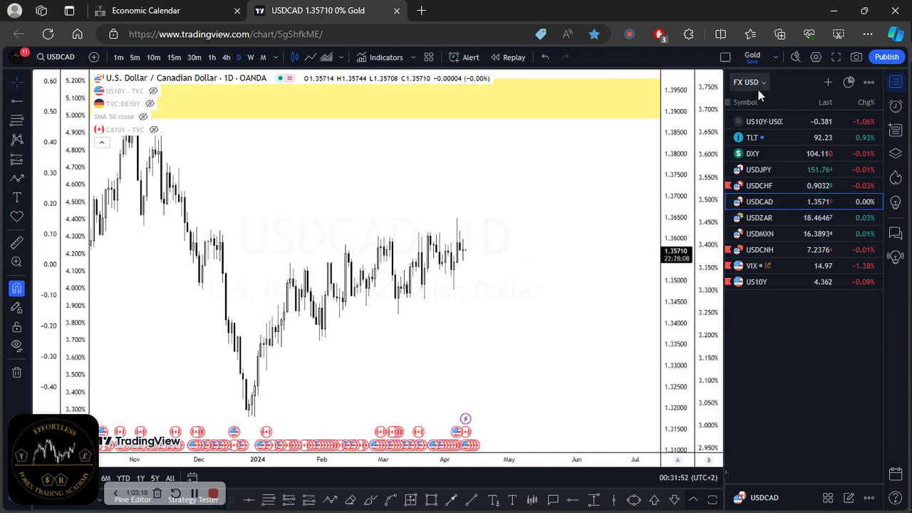
pyautogui.click(758, 89)
pyautogui.click(764, 255)
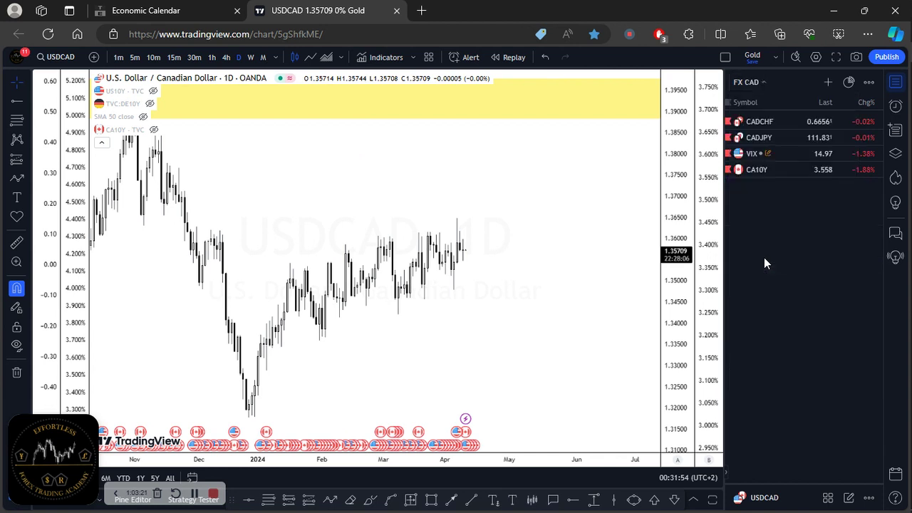